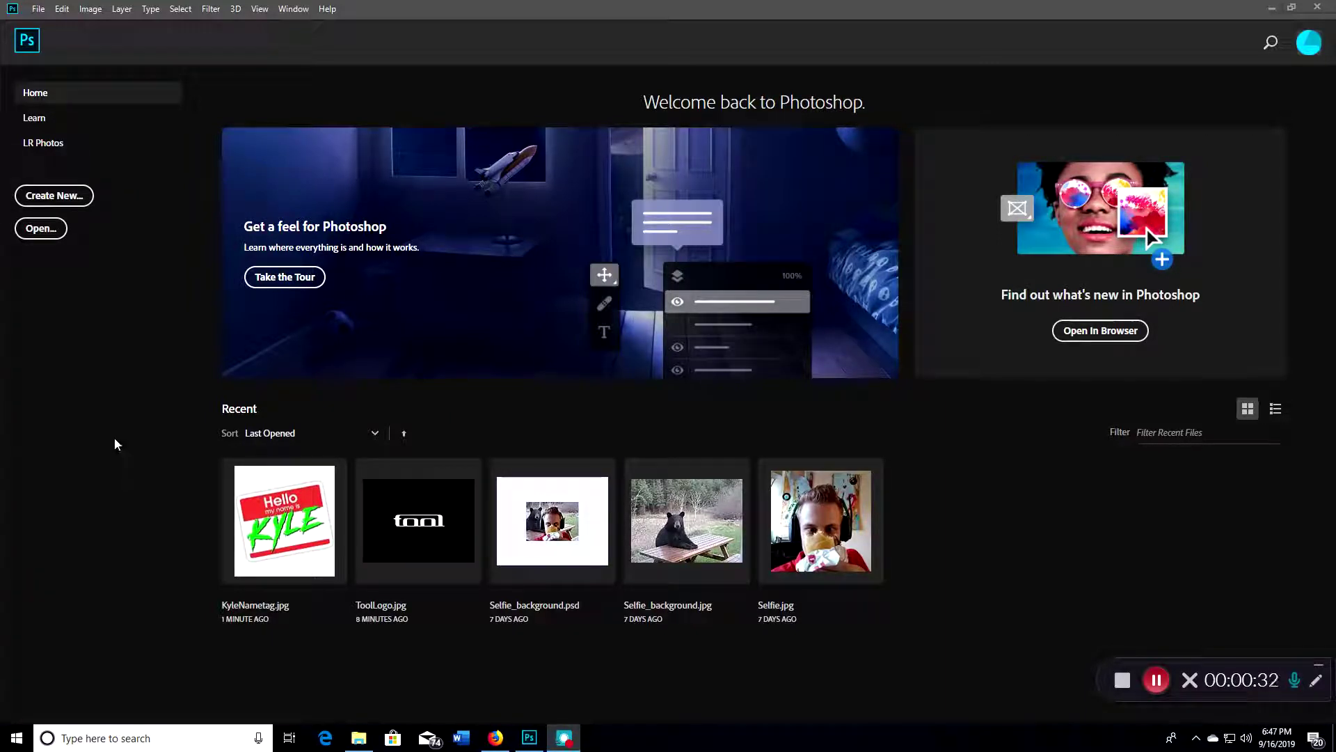
Switch to Firefox and play a short section of the TOOL - Parabola video on YouTube, then pause it
left_click(496, 737)
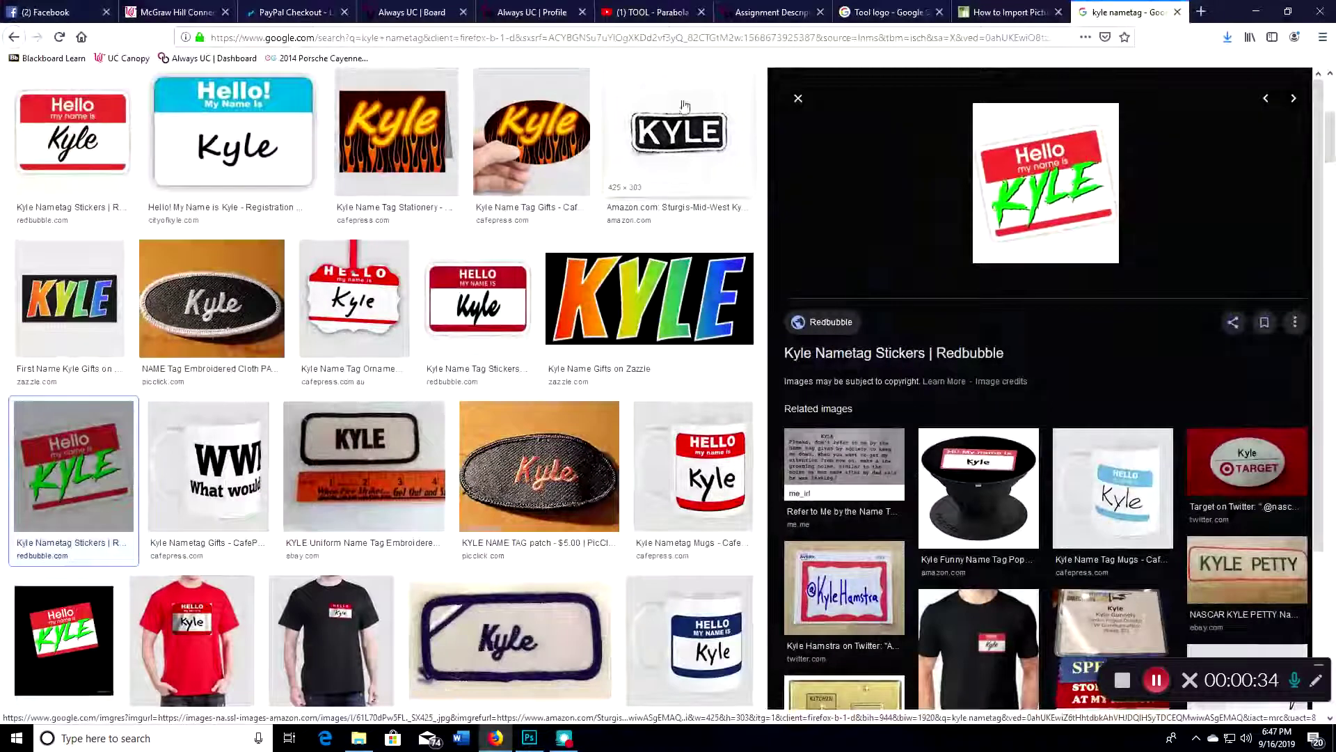
left_click(639, 12)
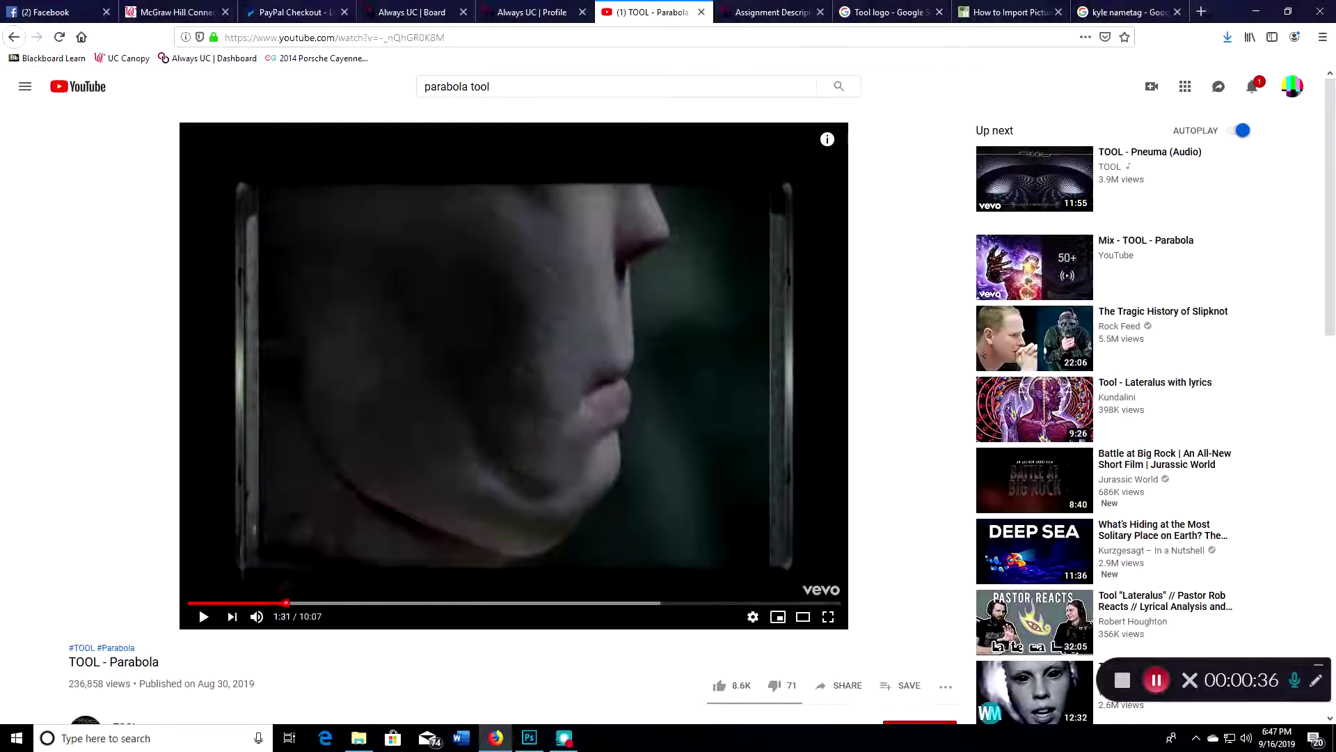
left_click(285, 602)
left_click(204, 617)
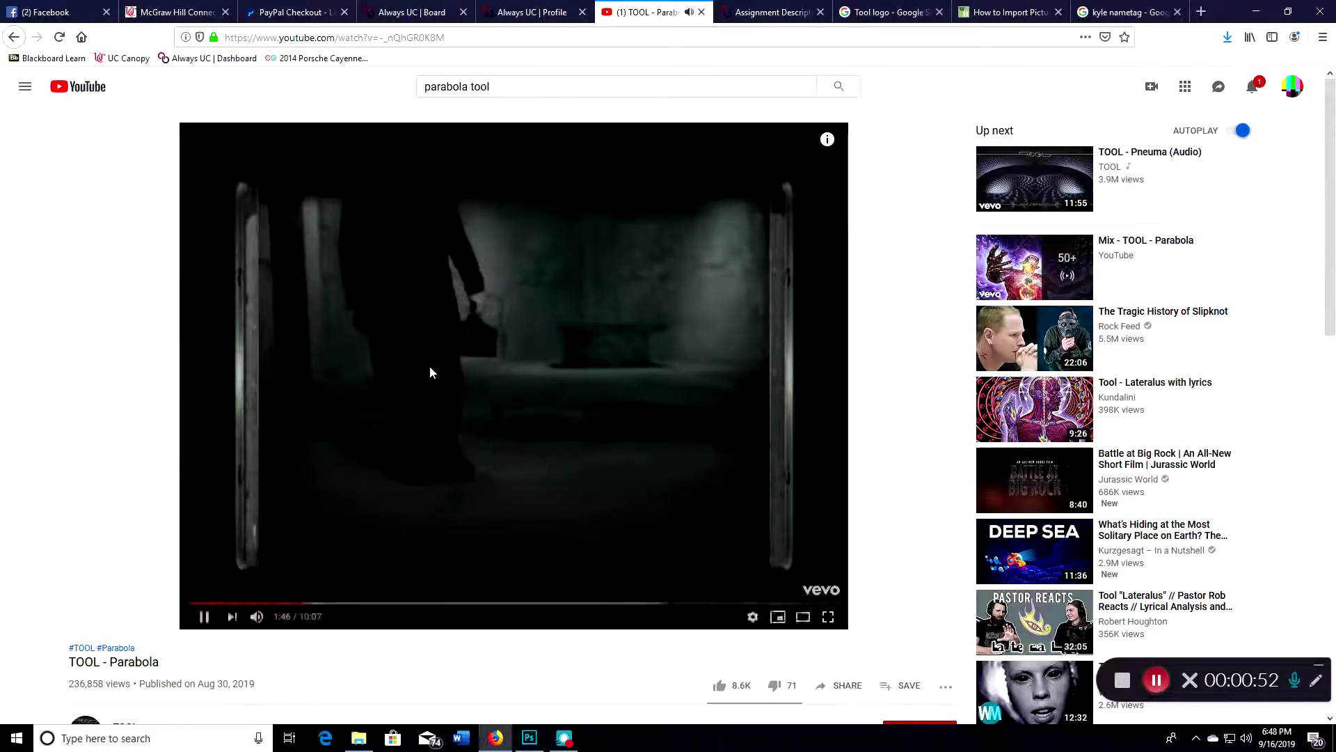
left_click(204, 616)
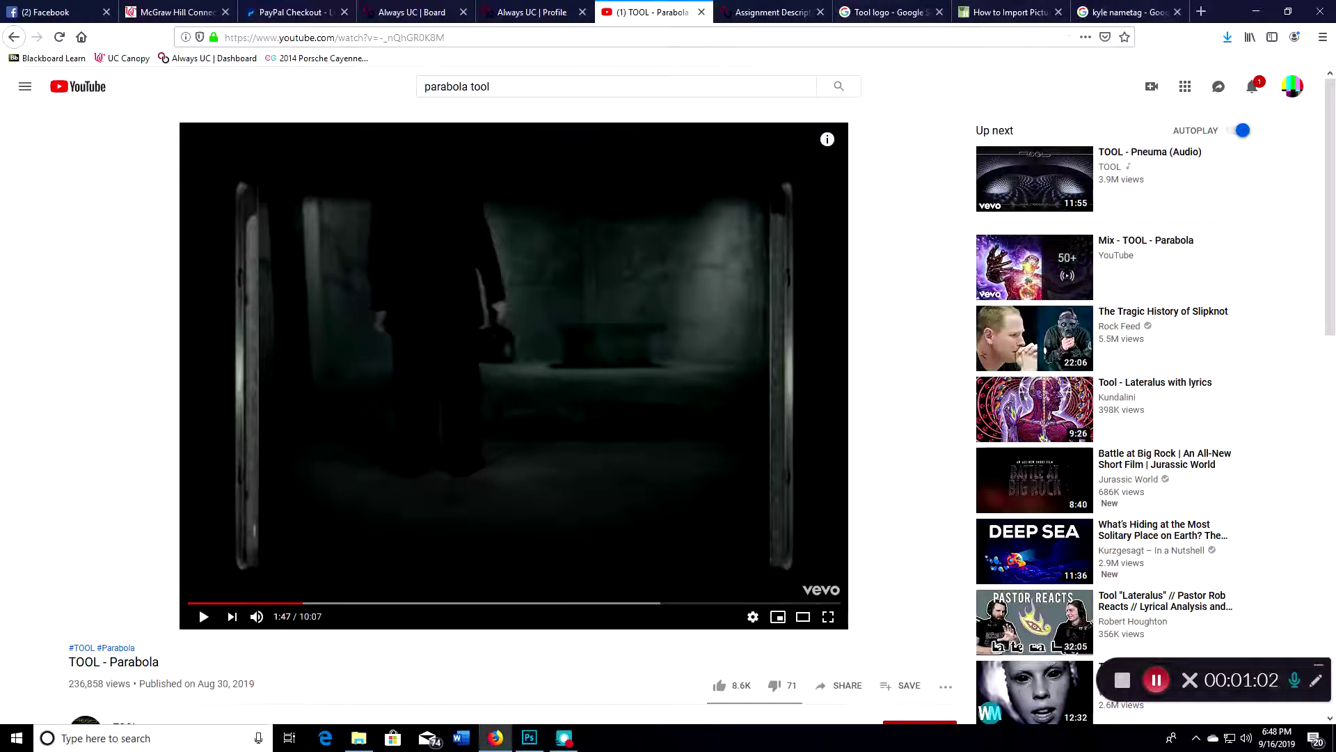
Search the web for "dahli clocks" in a new tab, view the dali clocks images and open the ArtsHeaven Persistence of Memory listing
left_click(1128, 12)
left_click(1202, 12)
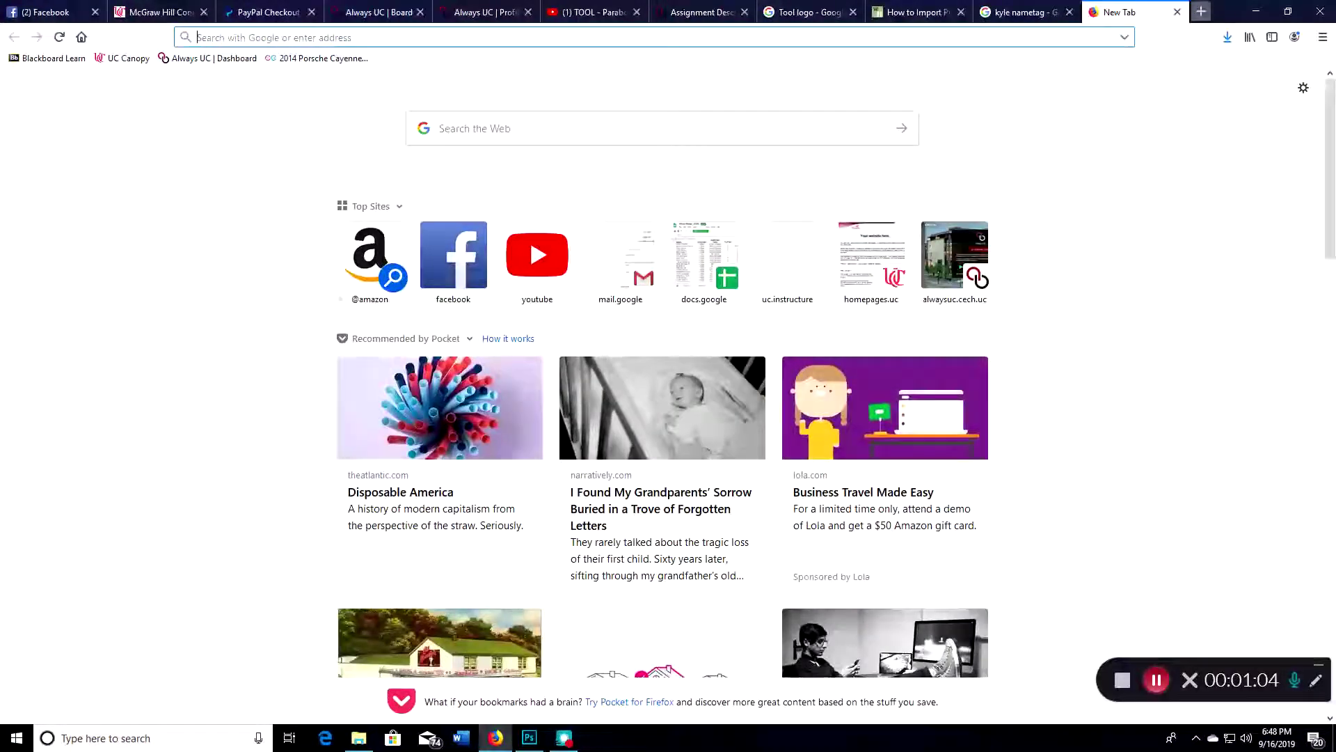
type("dahli")
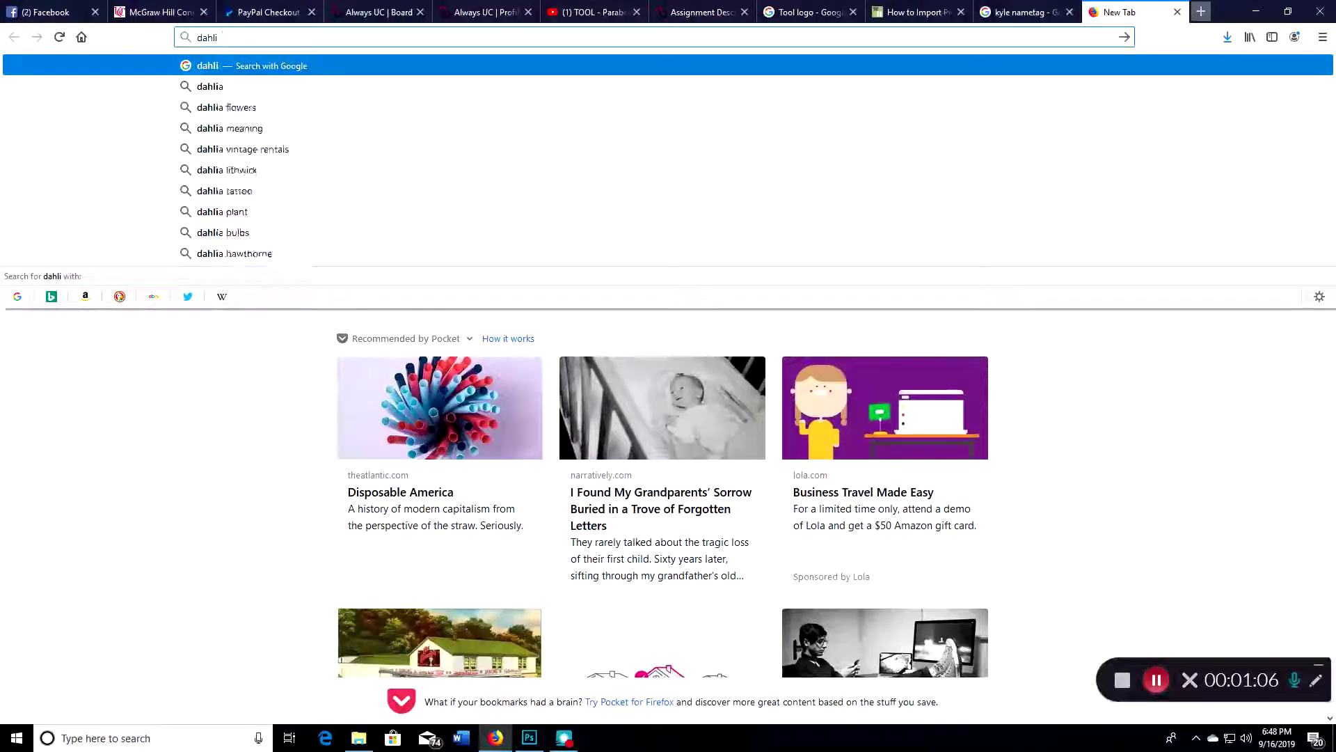
type(" clock")
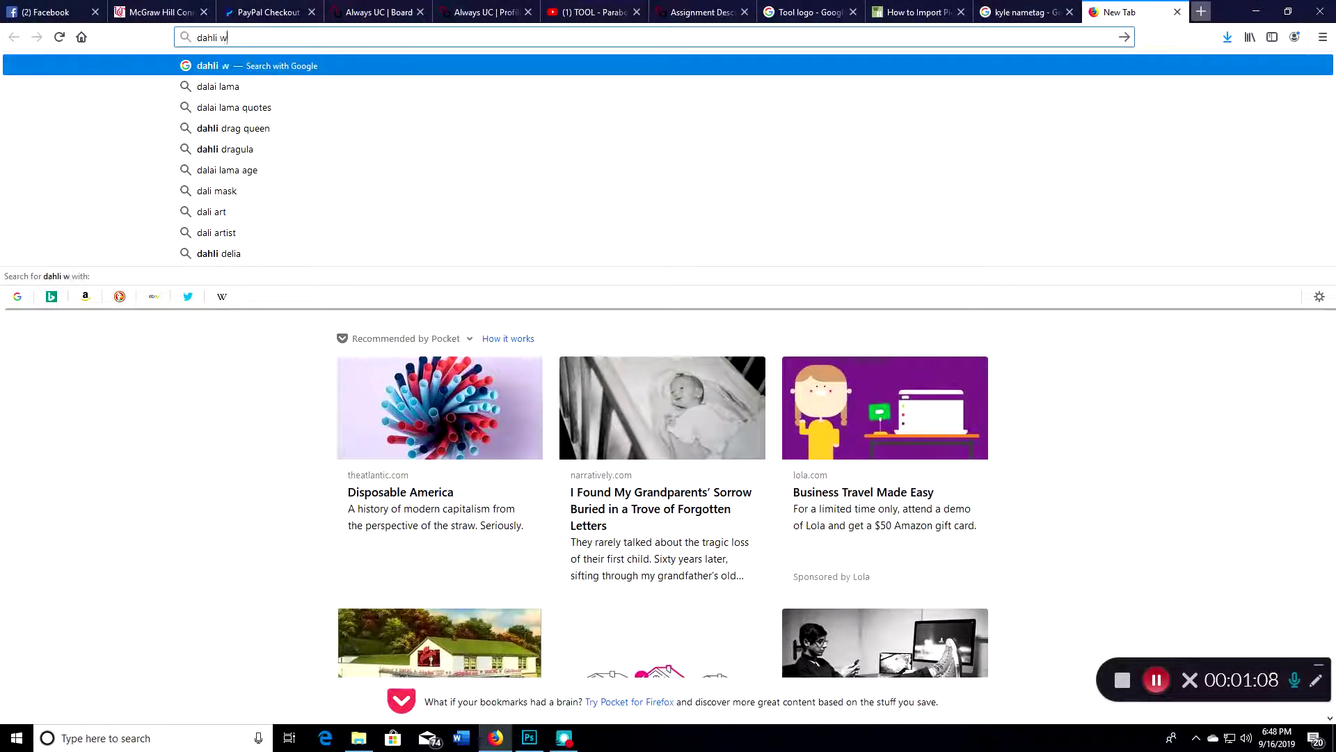
type("s")
key("Return")
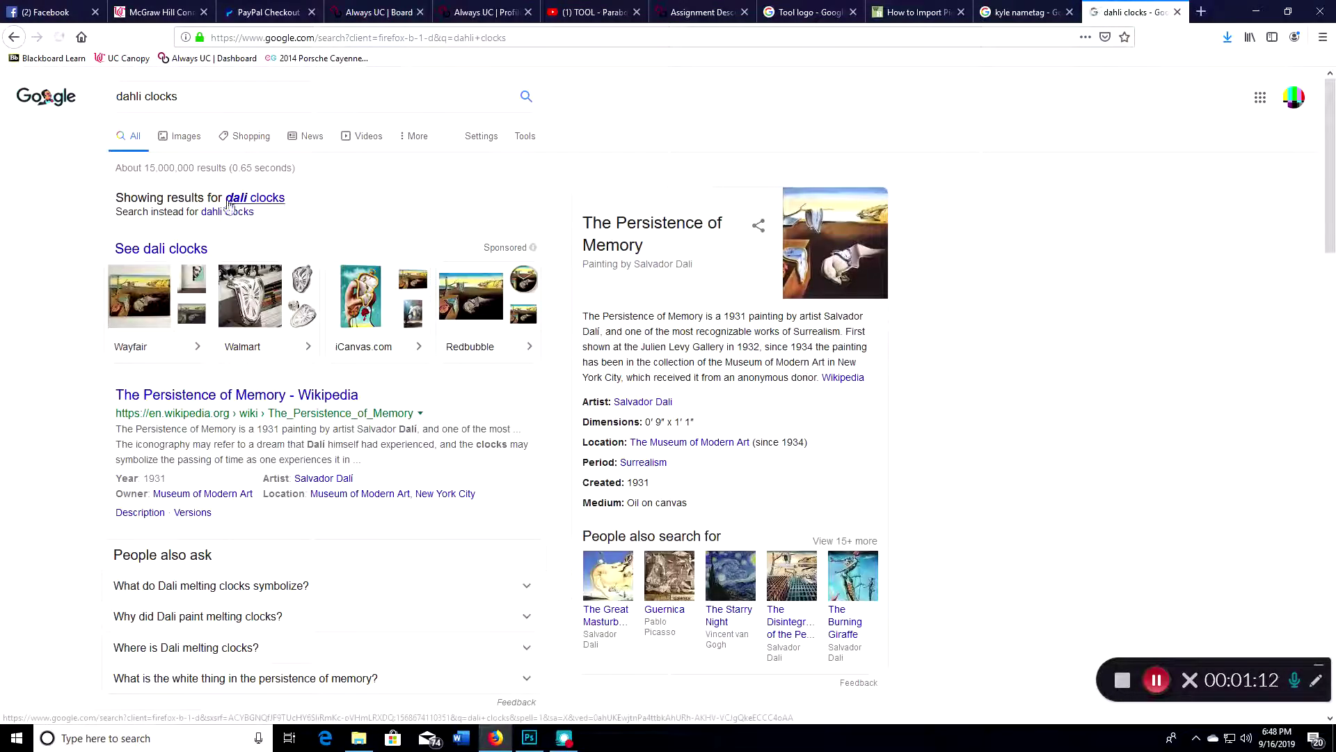
left_click(236, 198)
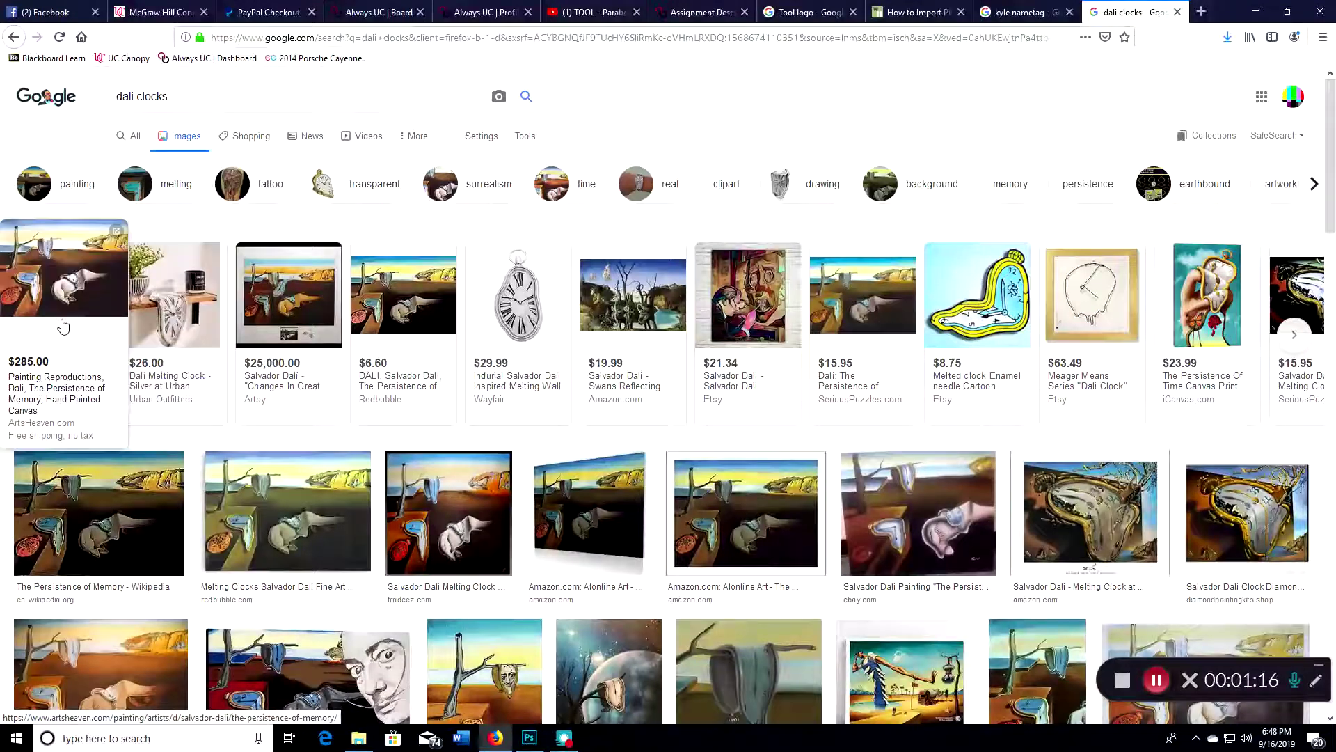
left_click(103, 383)
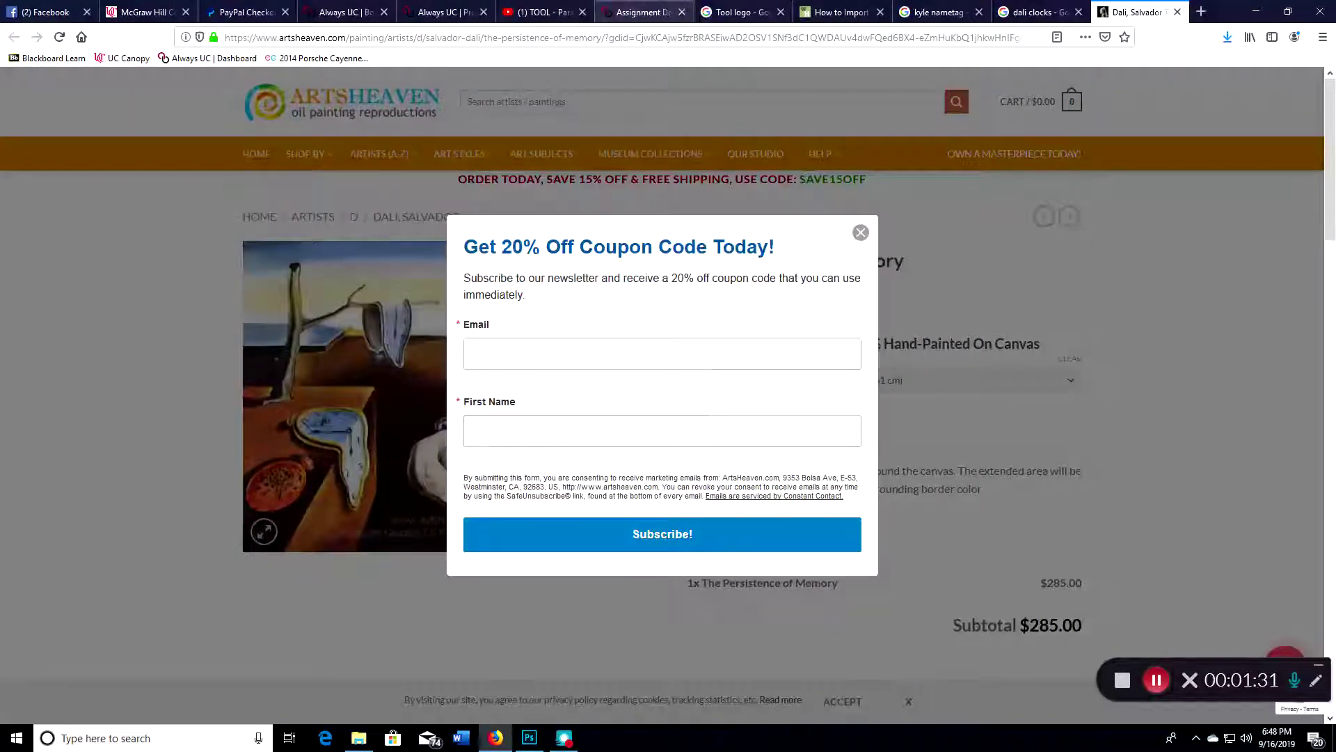
Review the open reference pages: assignment description, Tool logo images, wikiHow import article, Parabola video, nametag images and dali clocks images
left_click(644, 12)
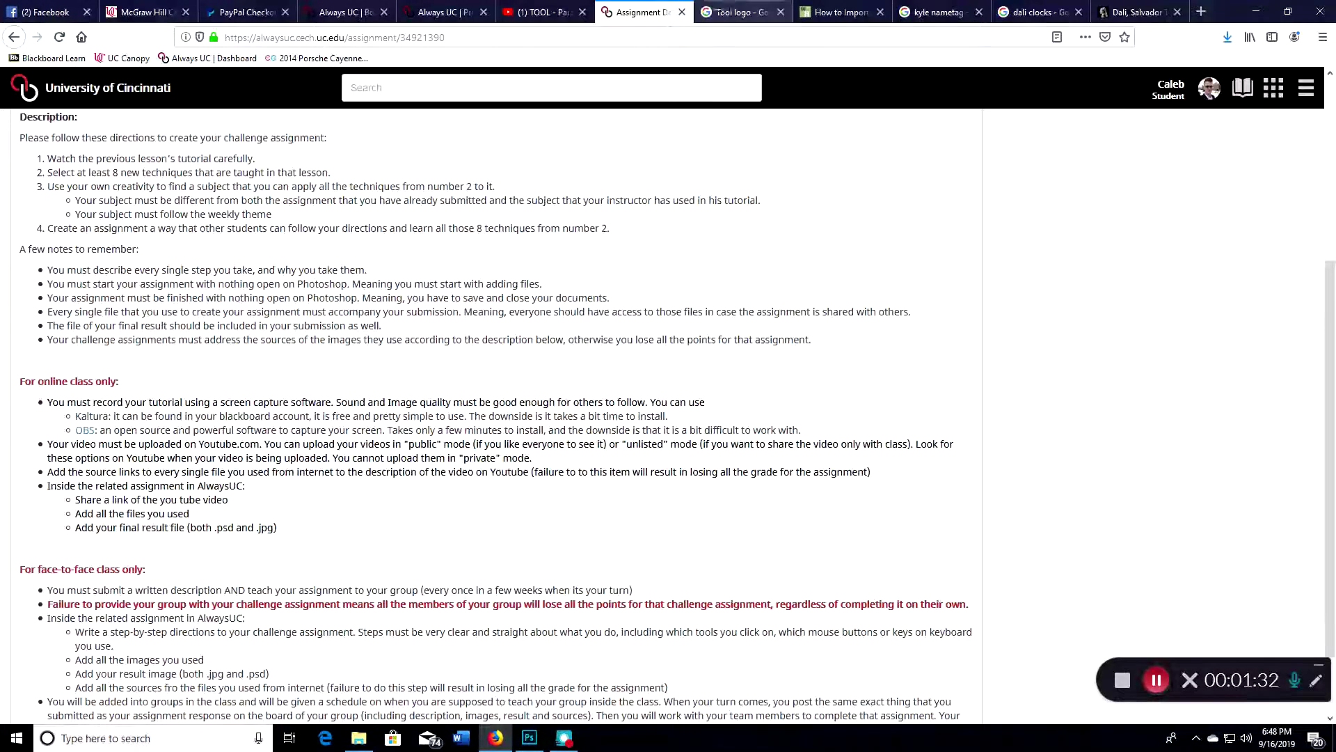
left_click(758, 10)
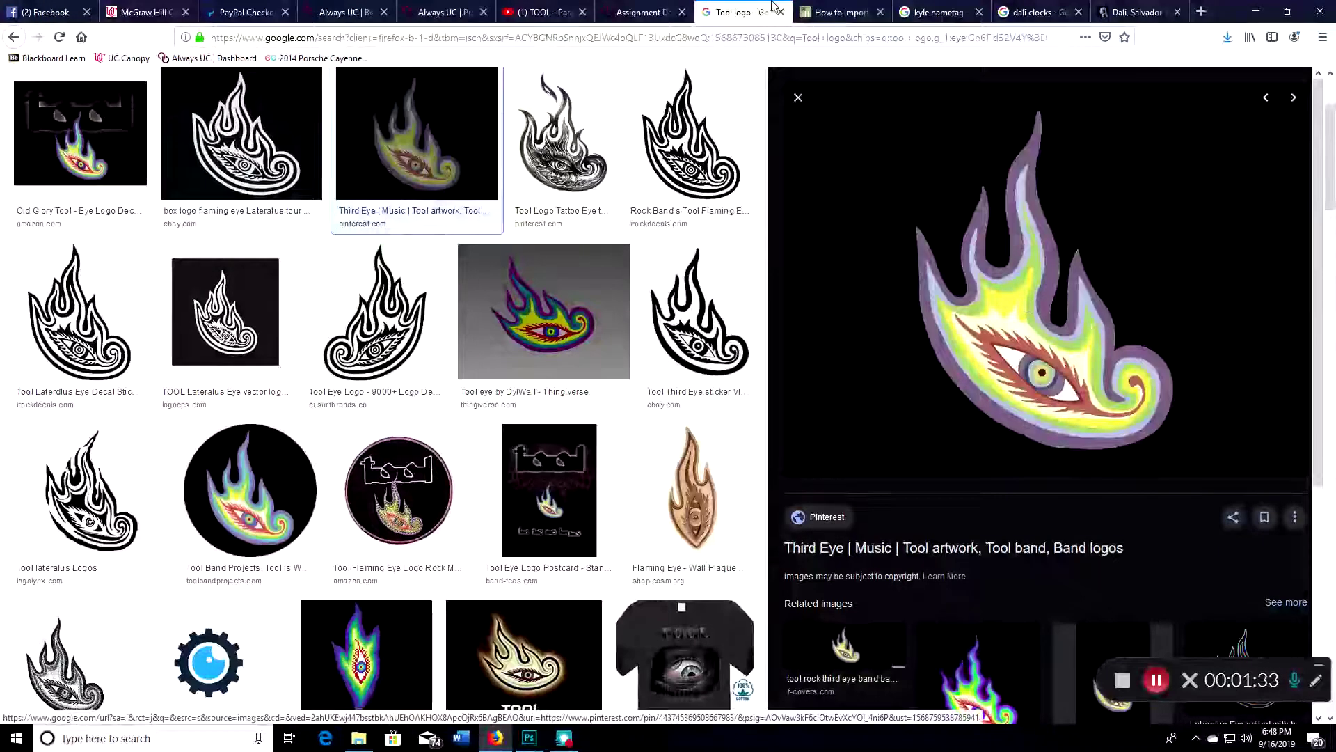
left_click(841, 12)
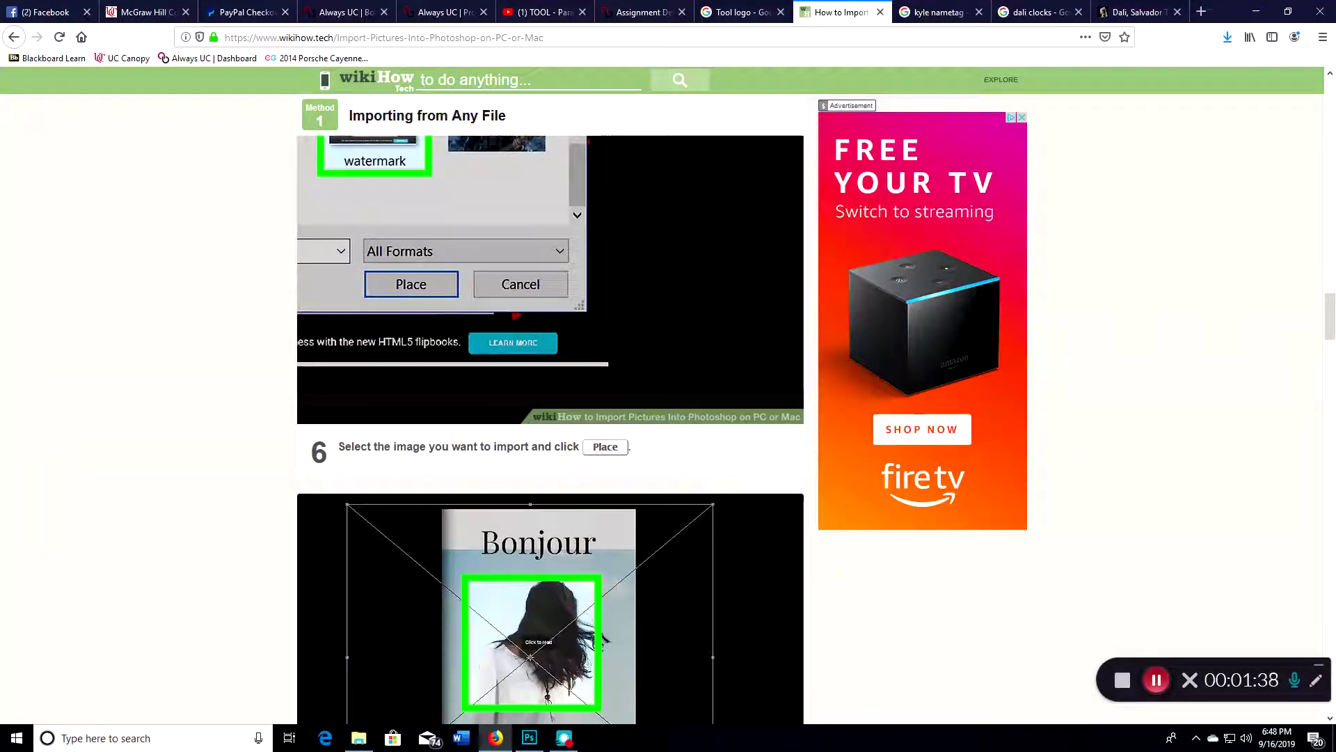
left_click(543, 12)
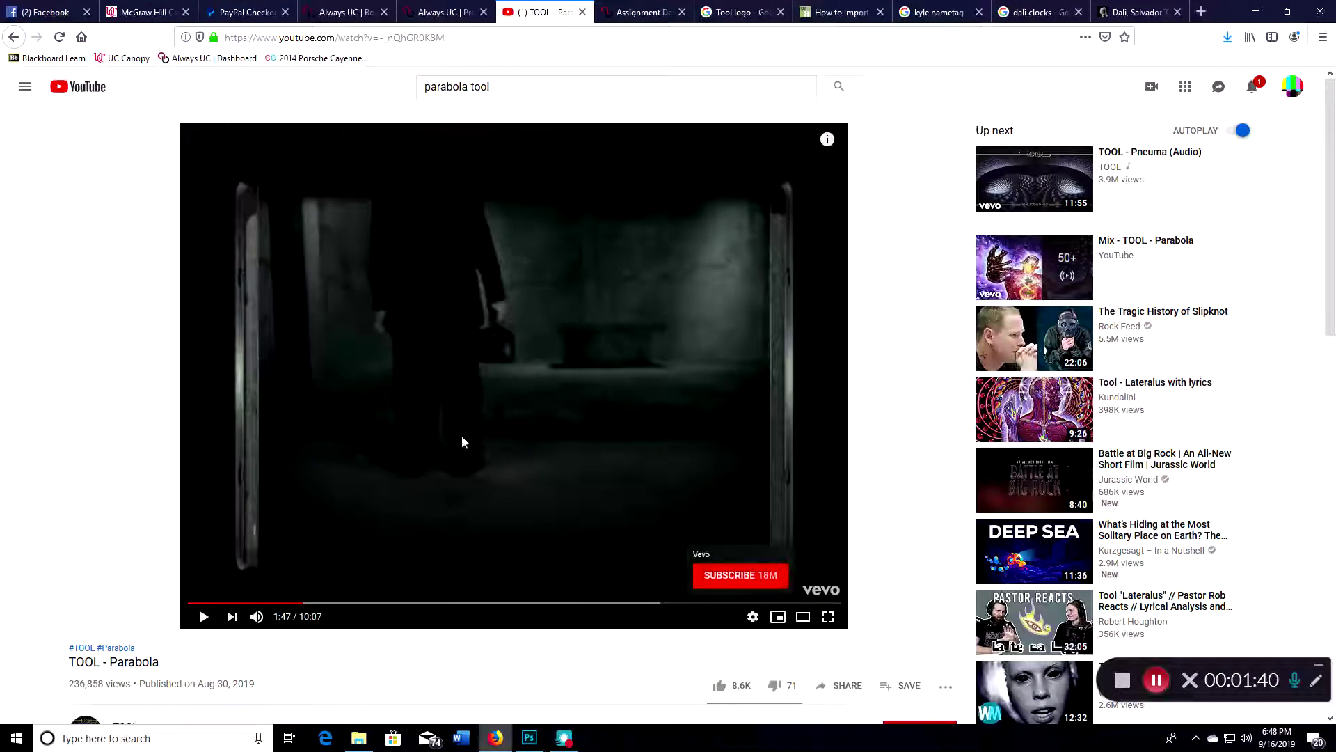
key("ctrl+Tab")
key("ctrl+Tab")
key("ctrl+Tab")
key("ctrl+shift+Tab")
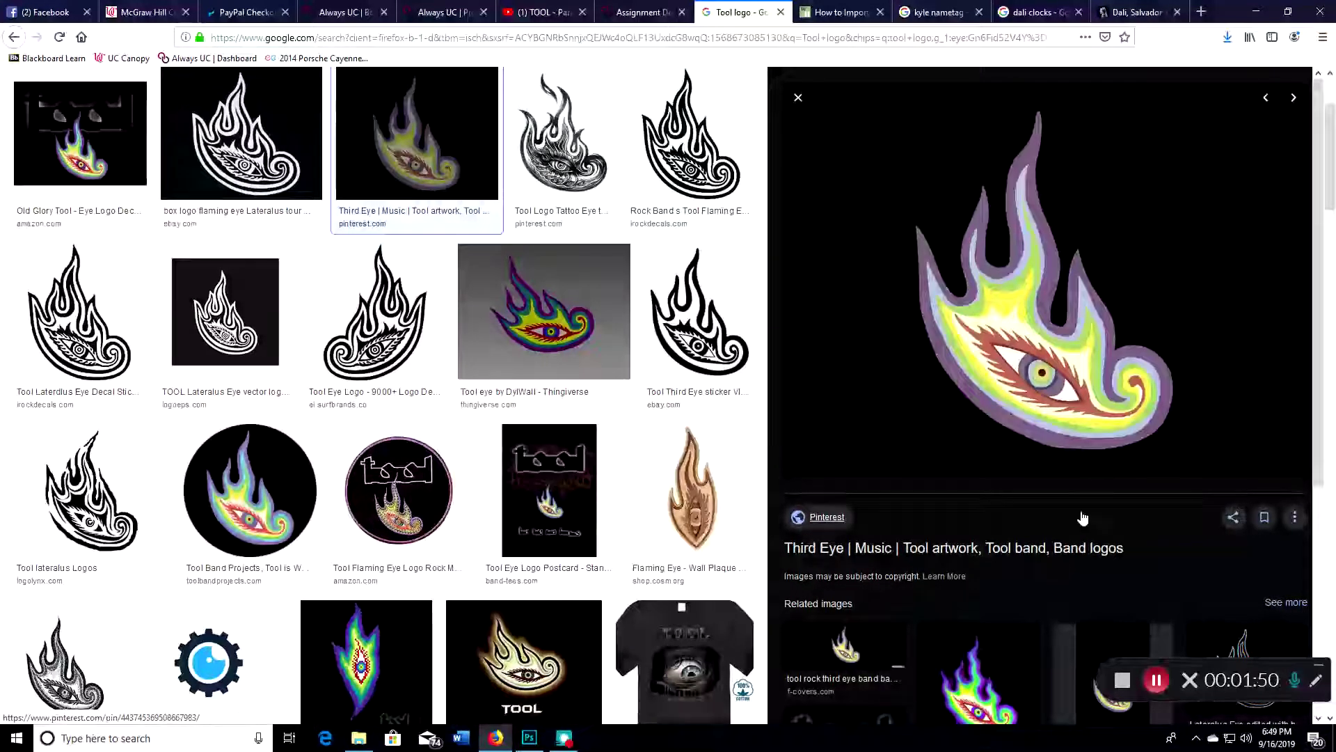
left_click(543, 12)
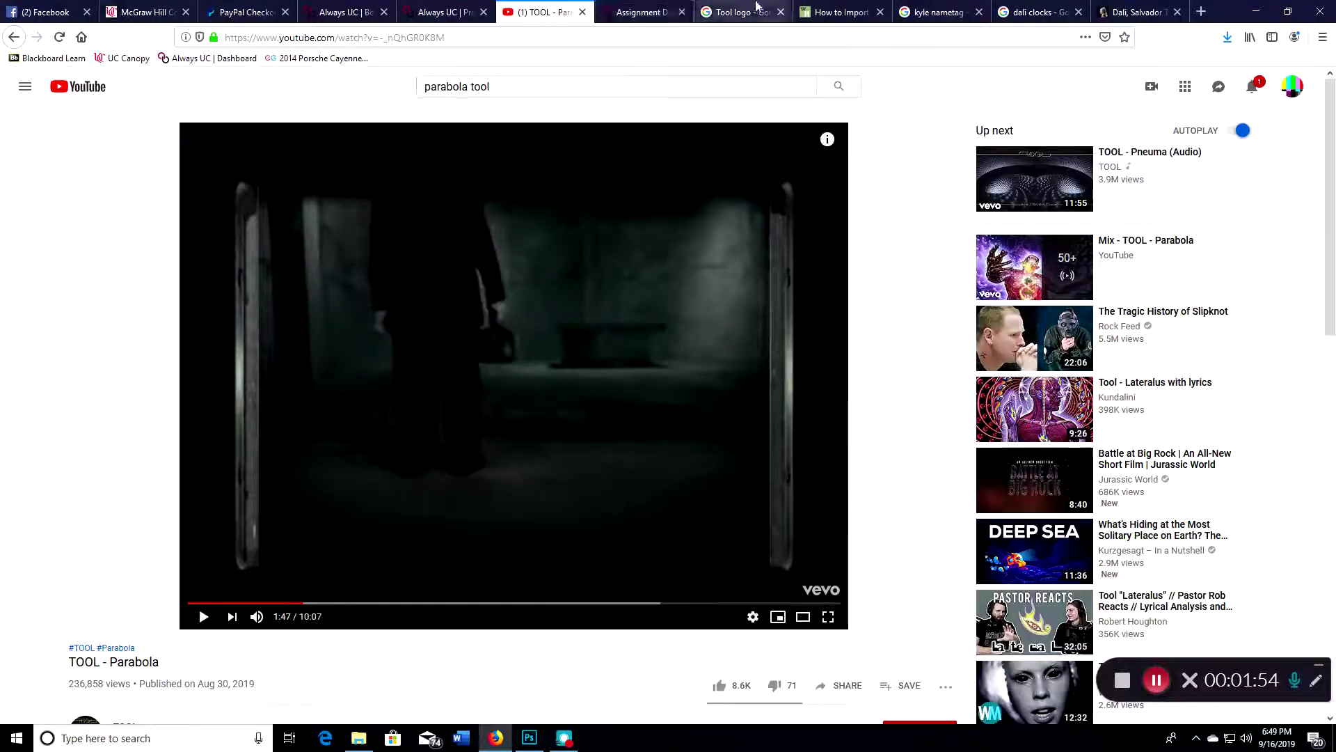
left_click(832, 8)
left_click(737, 12)
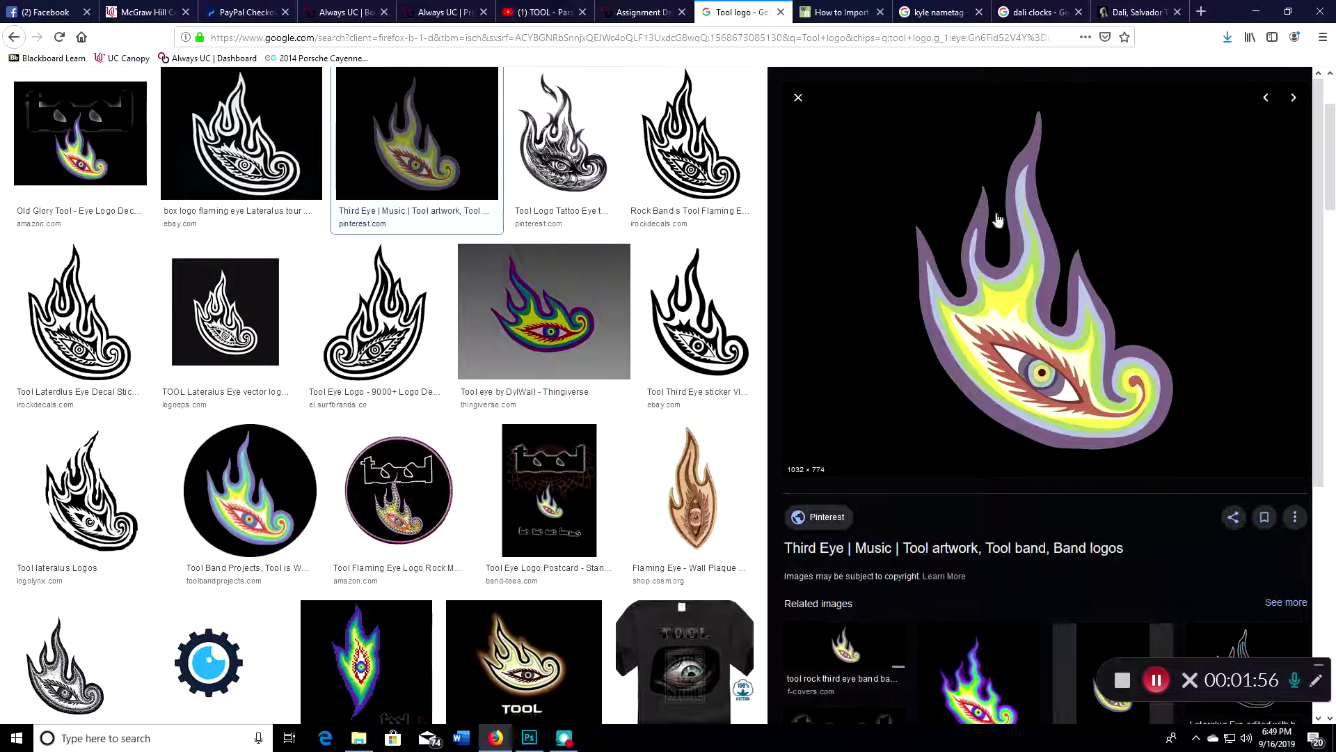
left_click(905, 8)
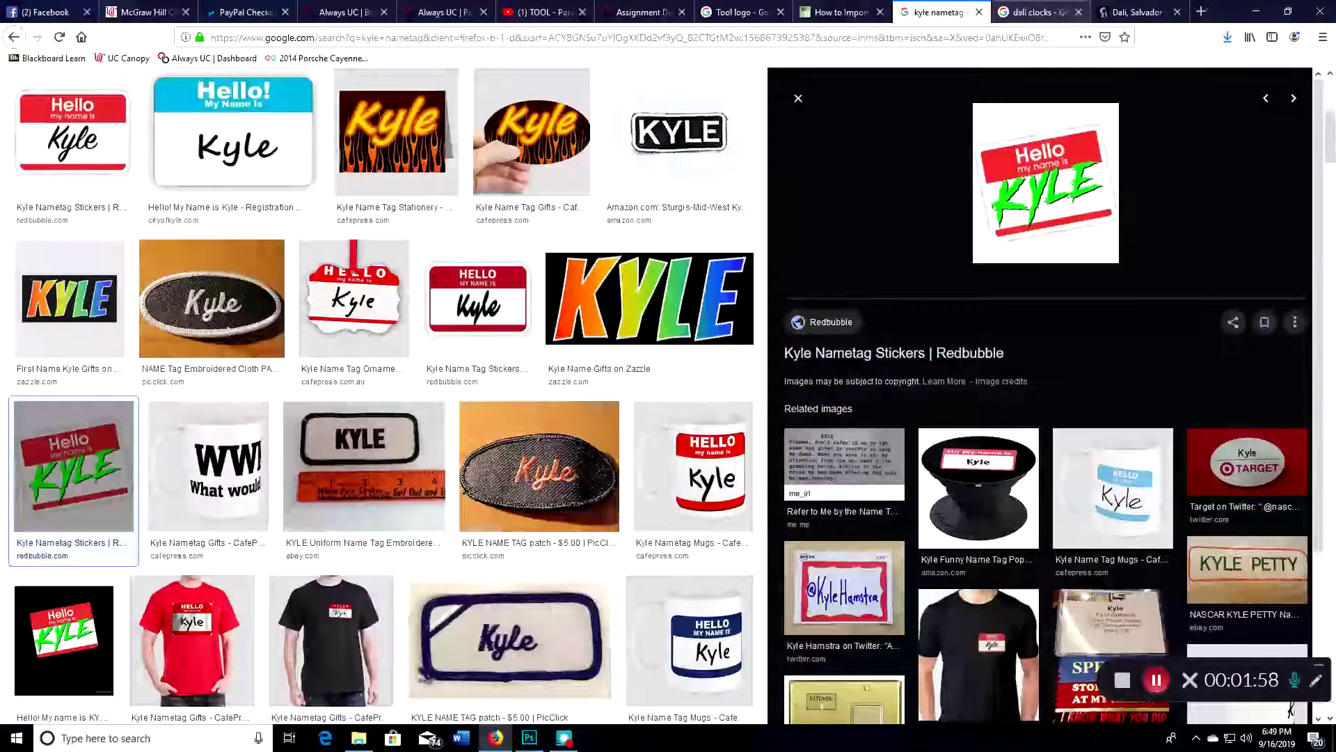
left_click(1033, 12)
left_click(1134, 12)
Switch to Photoshop and create a landscape 1920 x 1080 pixel document named Screensaver from the Web Large preset
key("alt+Tab")
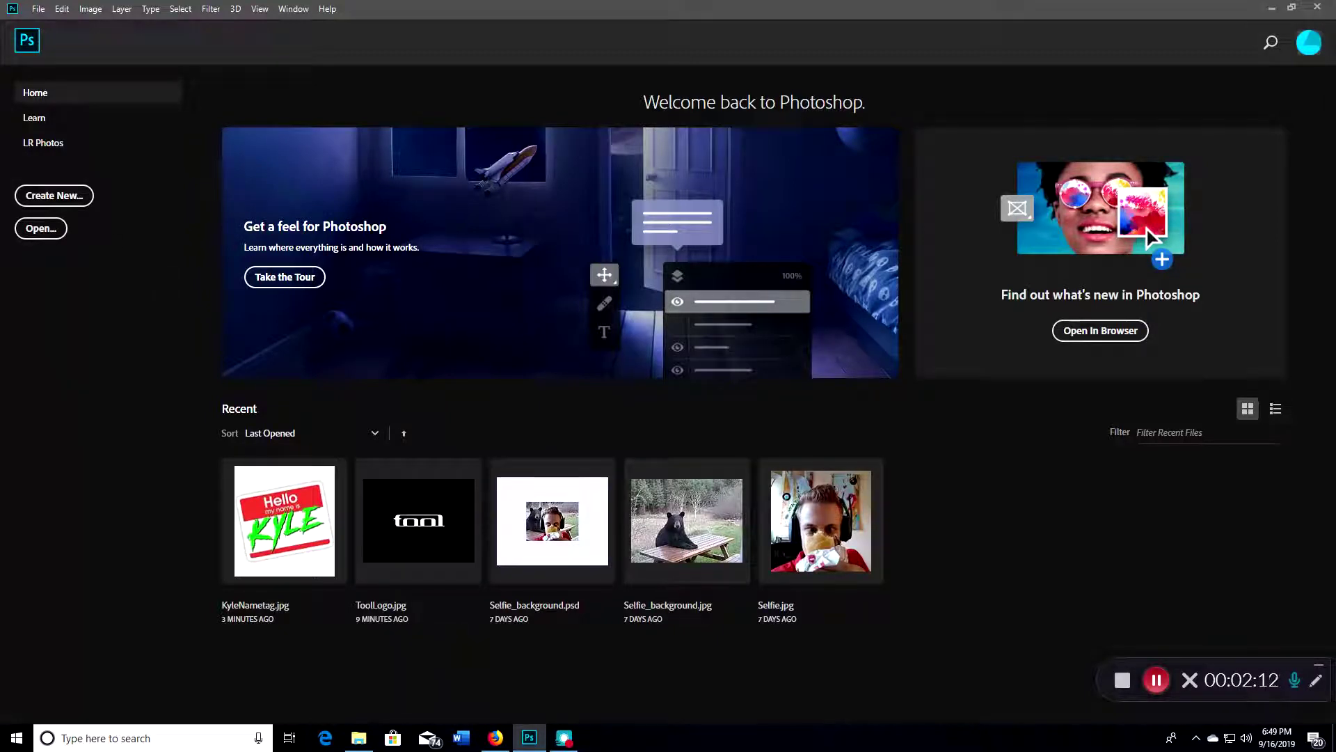
left_click(54, 196)
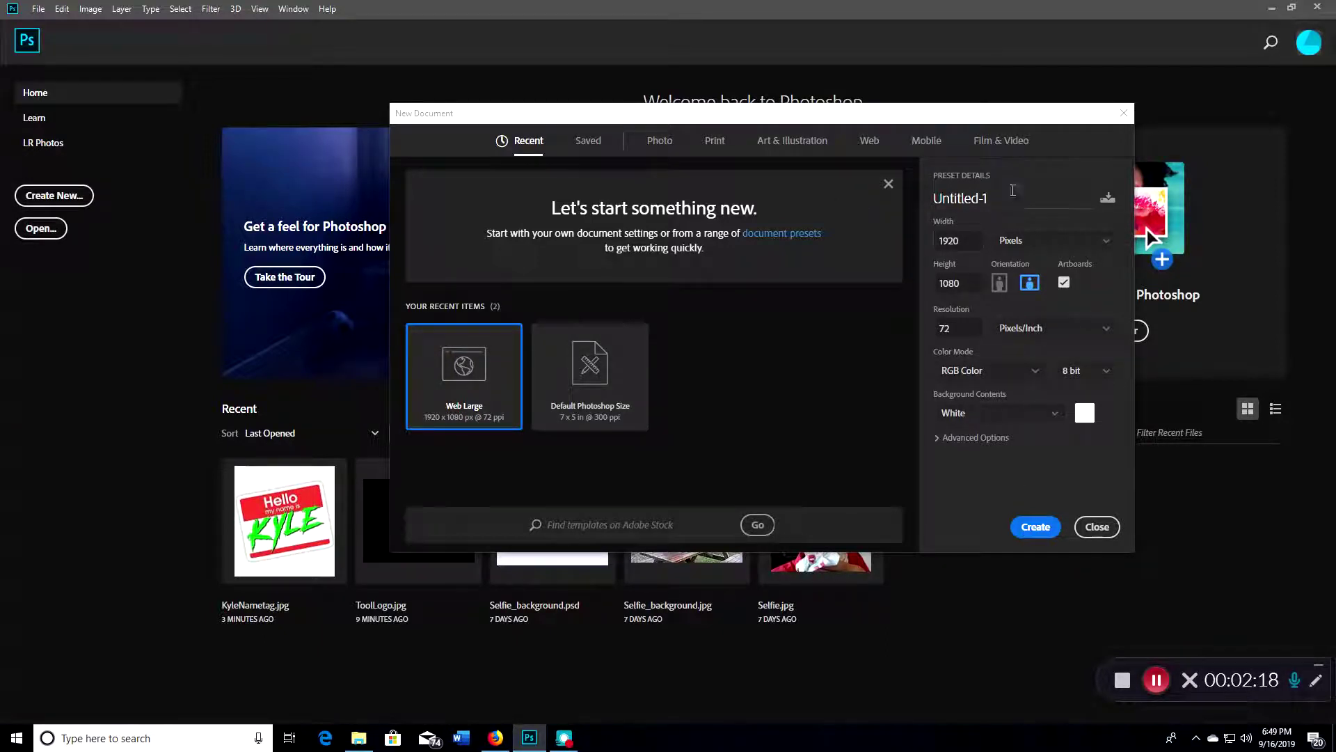
left_click(1012, 198)
key("BackSpace")
type("Screensaver")
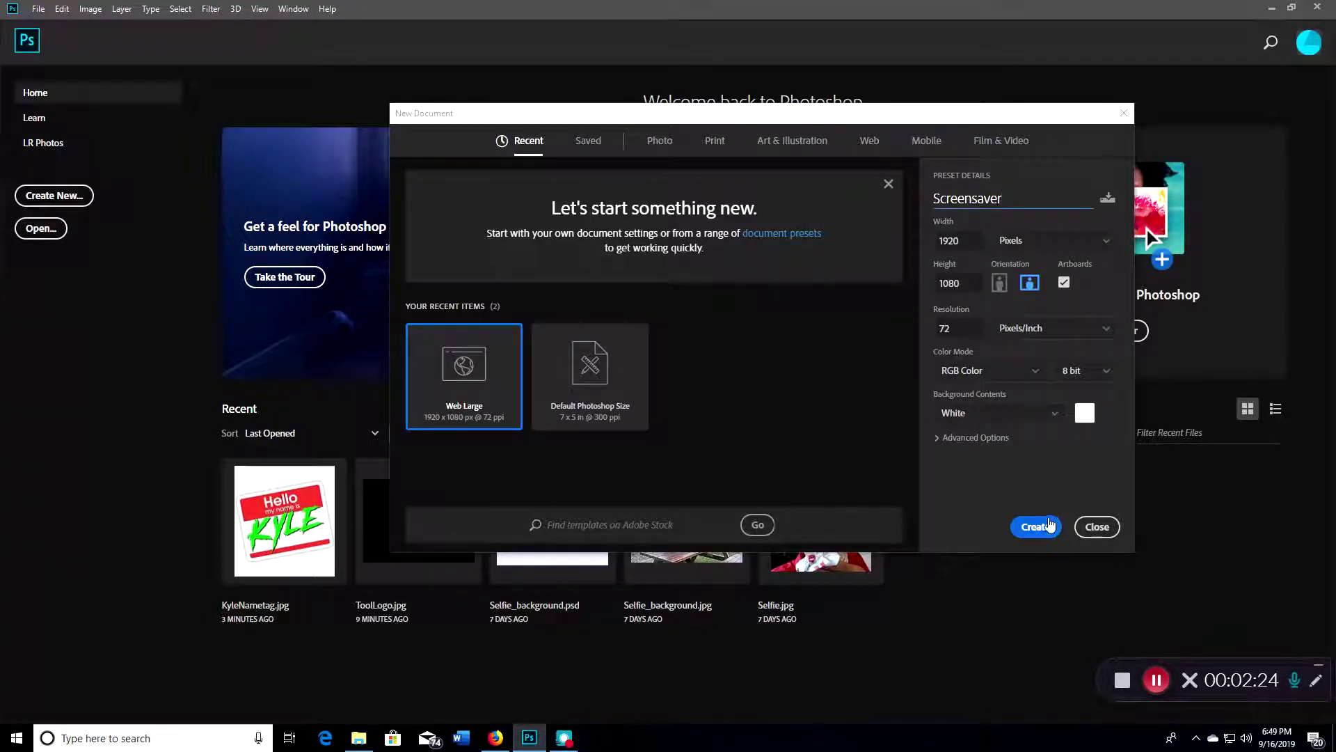
key("Return")
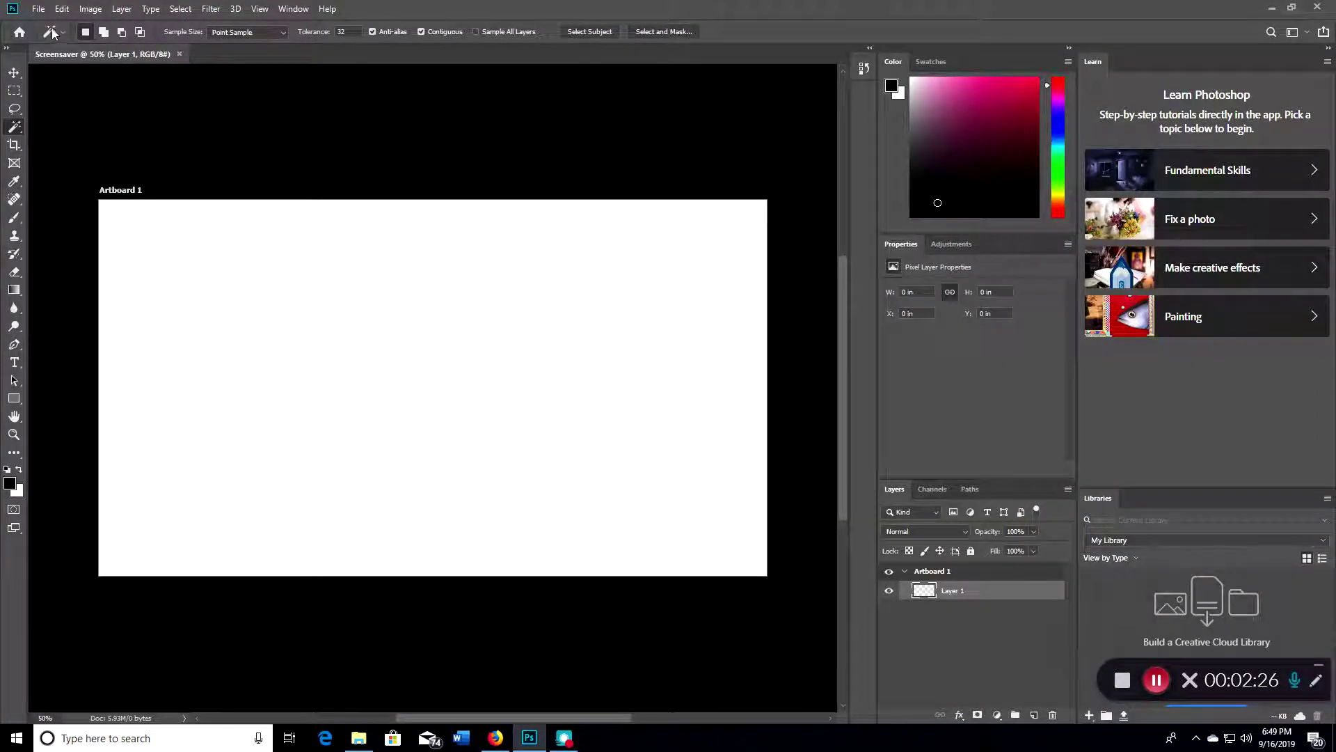
Open the ToolLogo.jpg image as a separate document
left_click(38, 8)
left_click(41, 38)
left_click(238, 111)
left_click(546, 352)
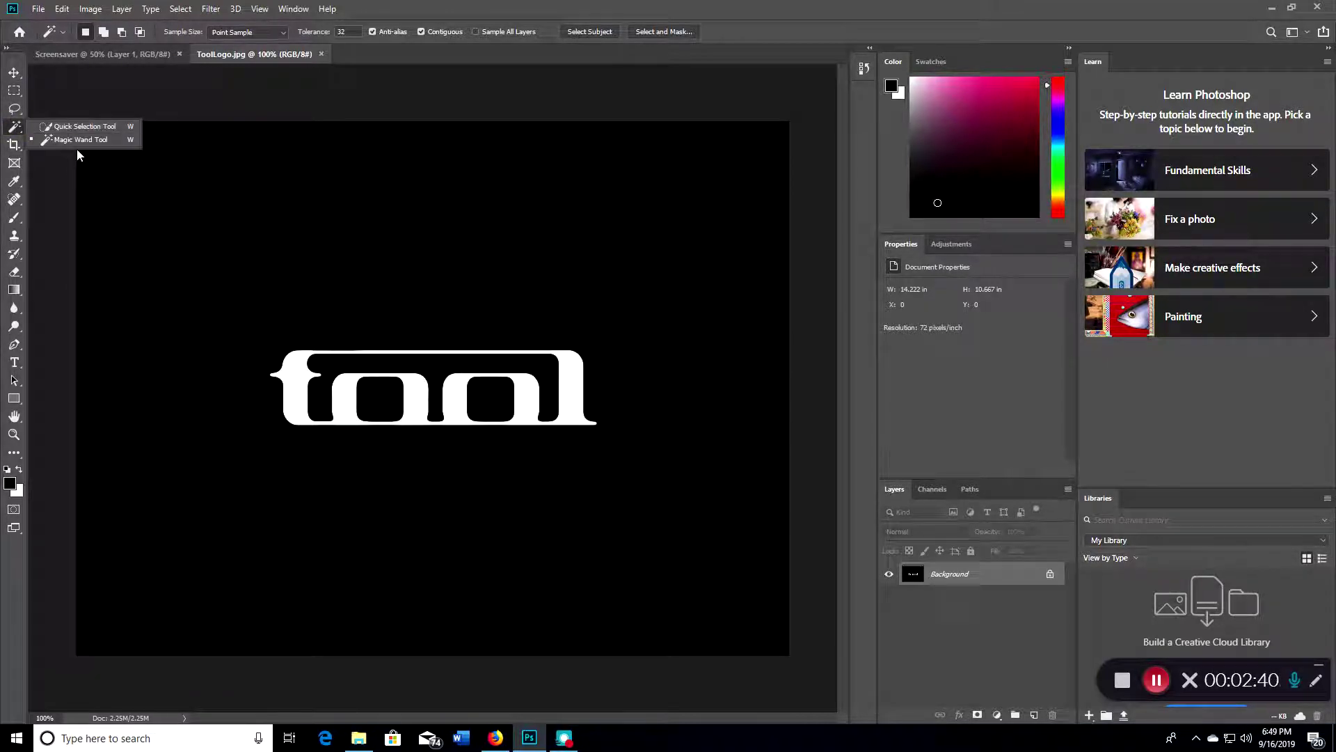
Select the white tool lettering with the Magic Wand tool and cut it to a new layer
left_click(418, 421)
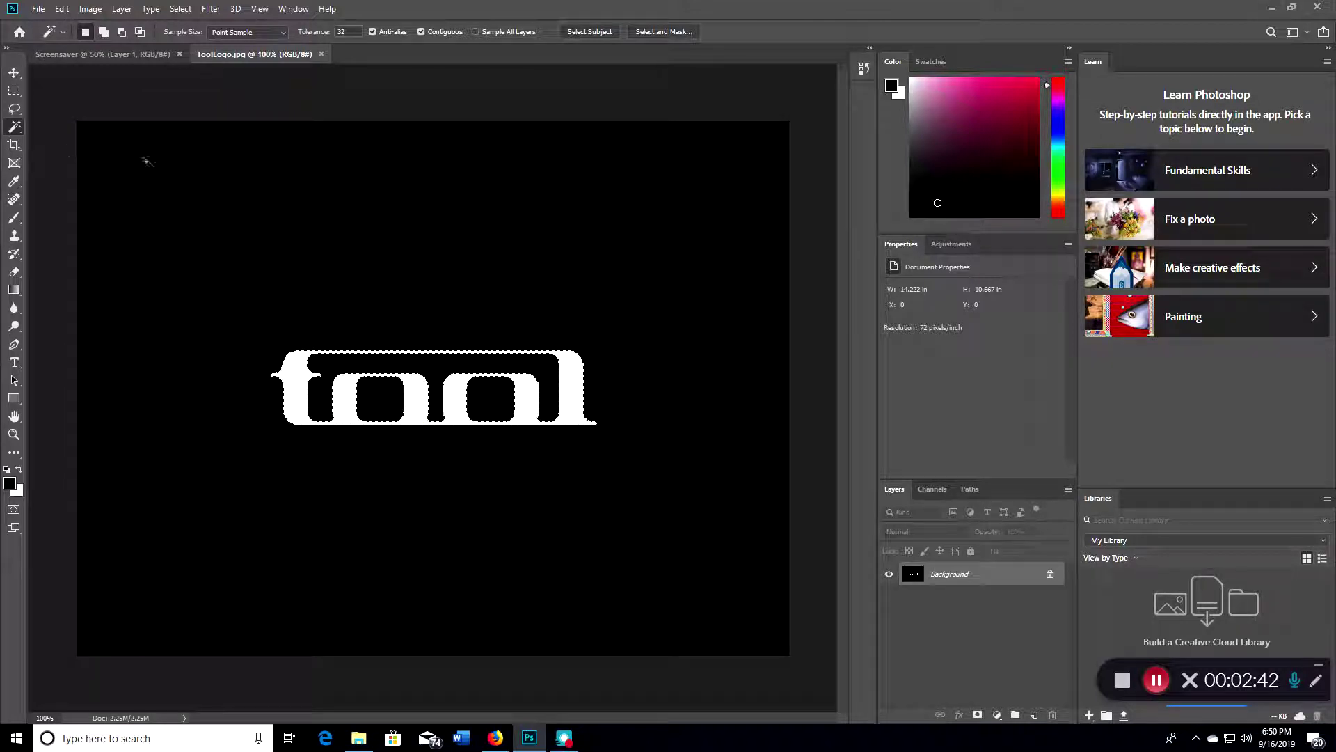
right_click(311, 389)
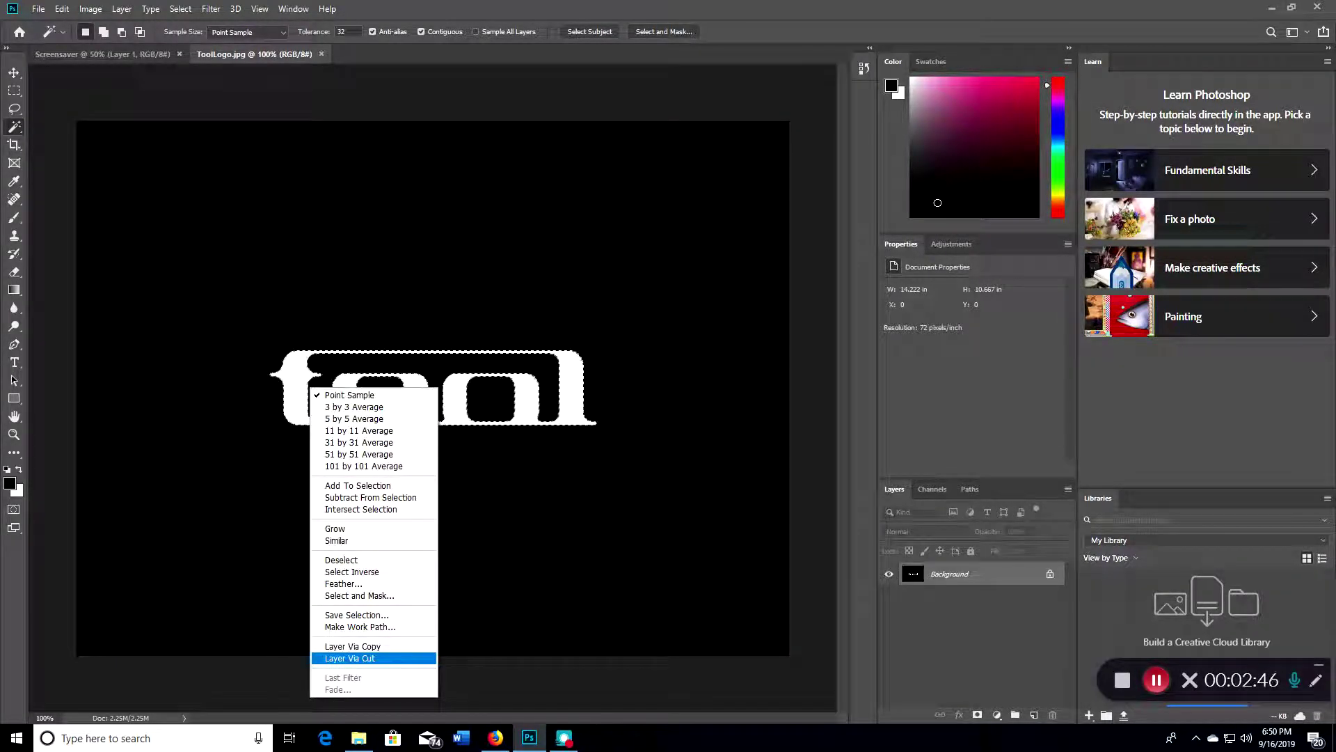
left_click(350, 658)
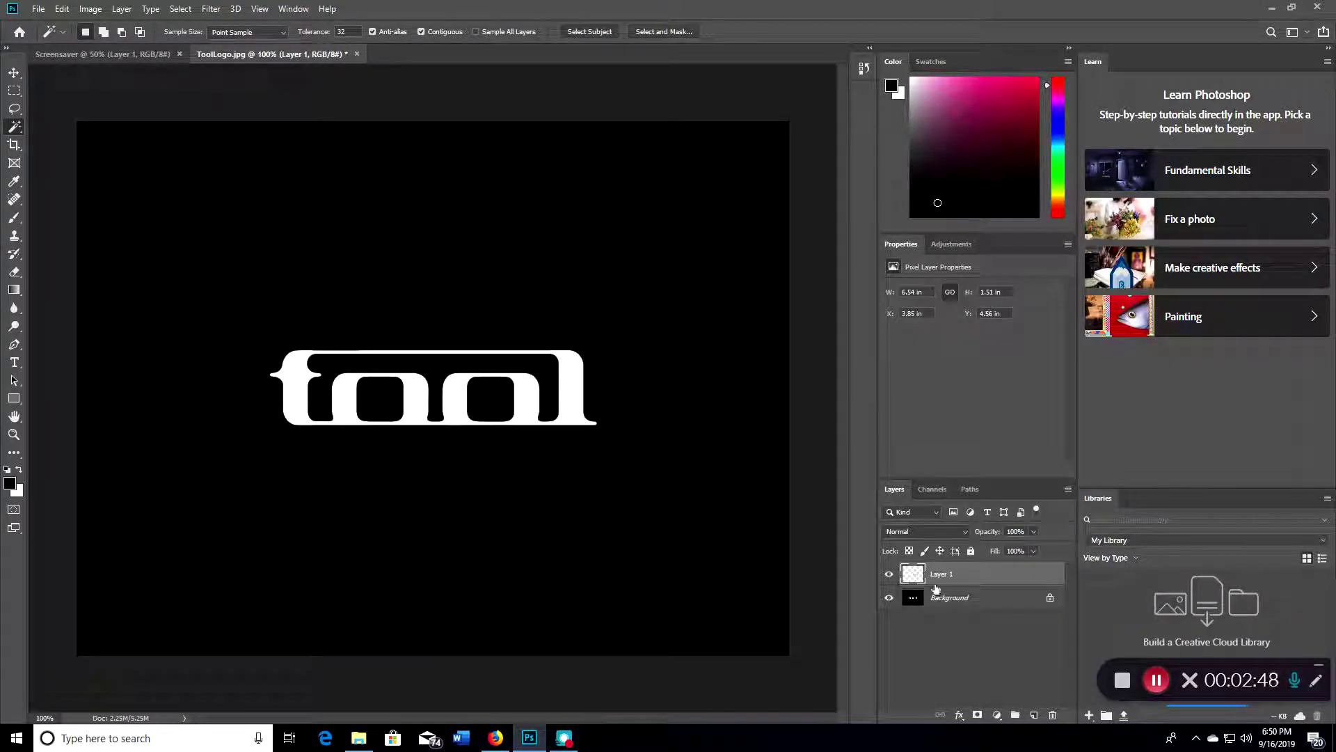
Hide the Background layer to check the cut-out lettering, then show only Background with Layer 1 hidden
left_click(889, 598)
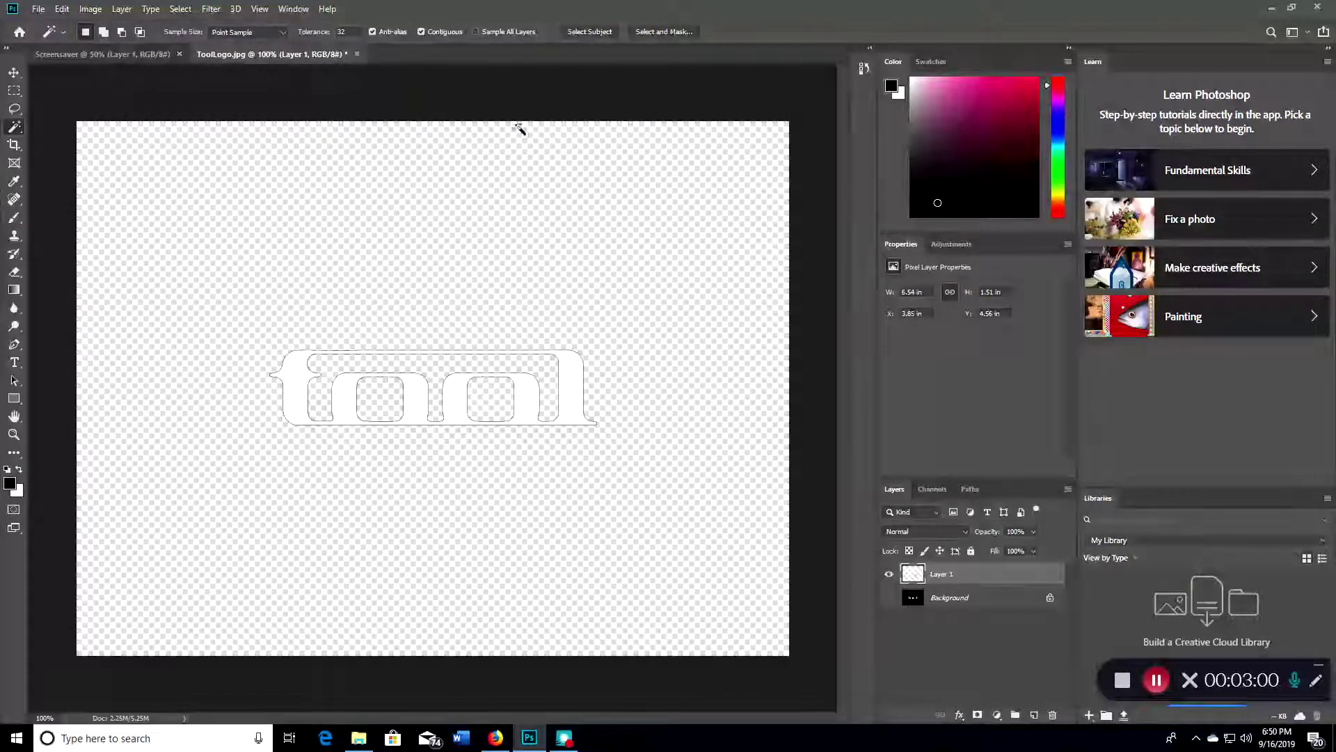
left_click(975, 597)
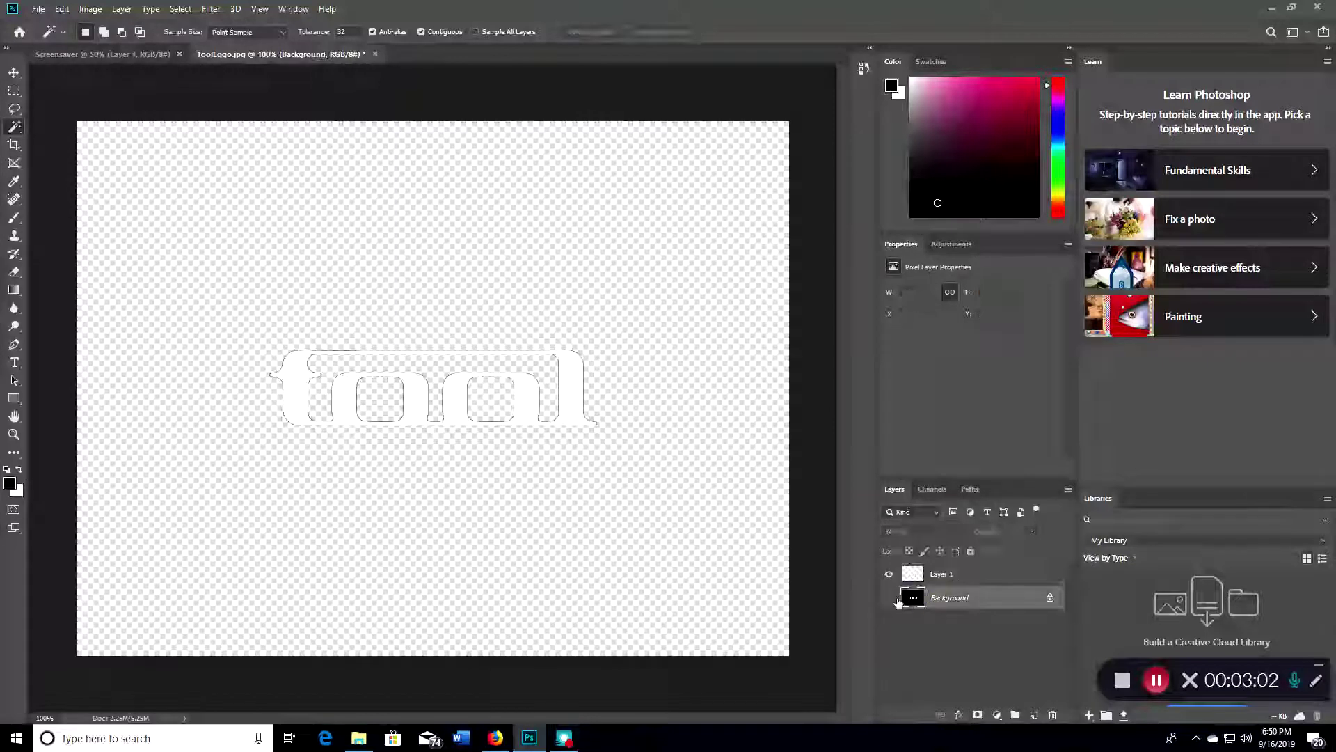
right_click(954, 597)
key("Escape")
left_click(889, 597, "alt")
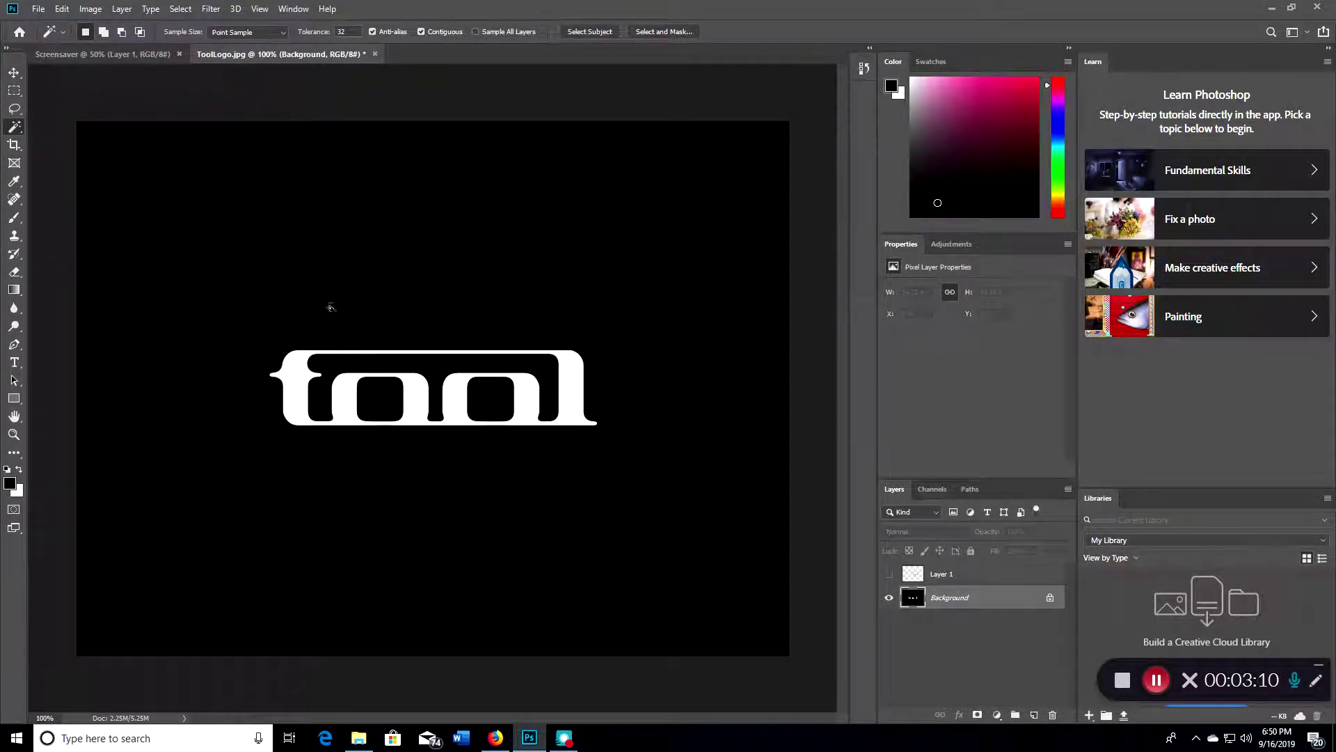
Switch to Firefox and view the flaming eye picture in the Tool logo image results as a colour reference
left_click(495, 738)
left_click(936, 12)
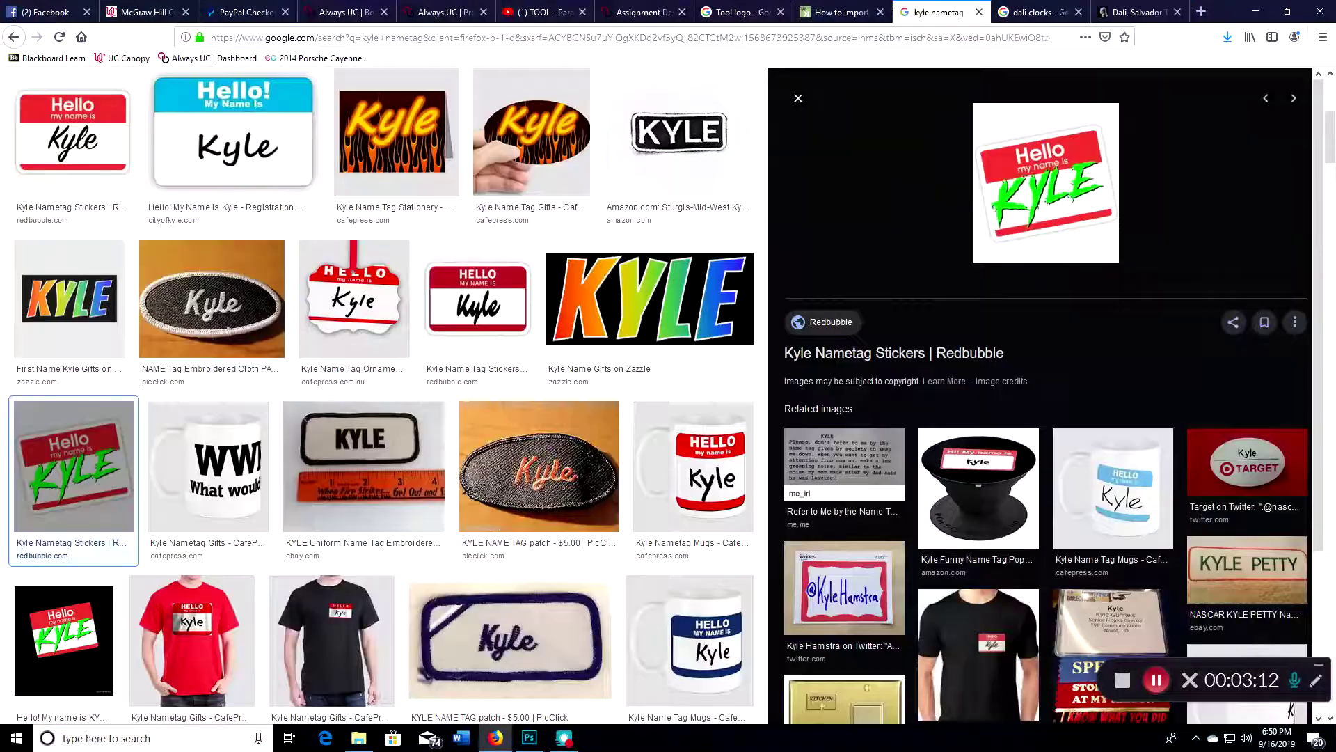
left_click(841, 12)
left_click(619, 8)
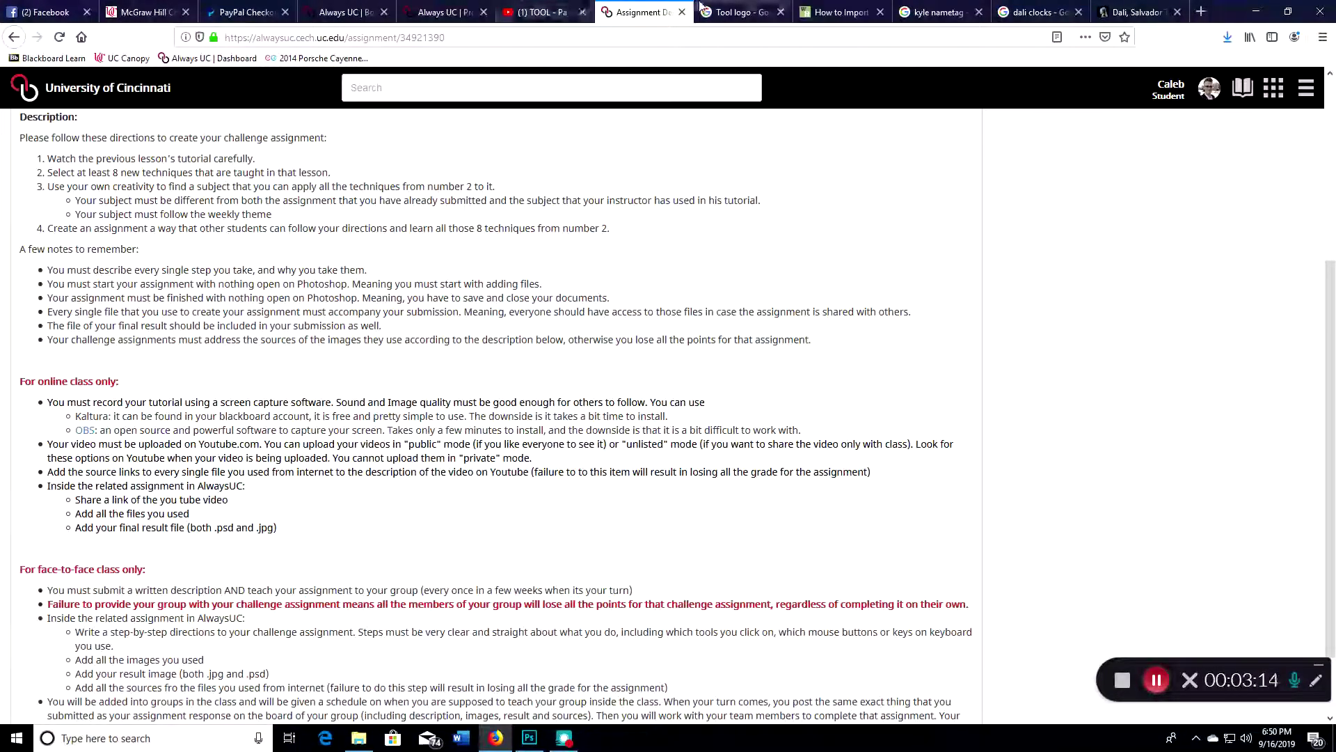
left_click(739, 12)
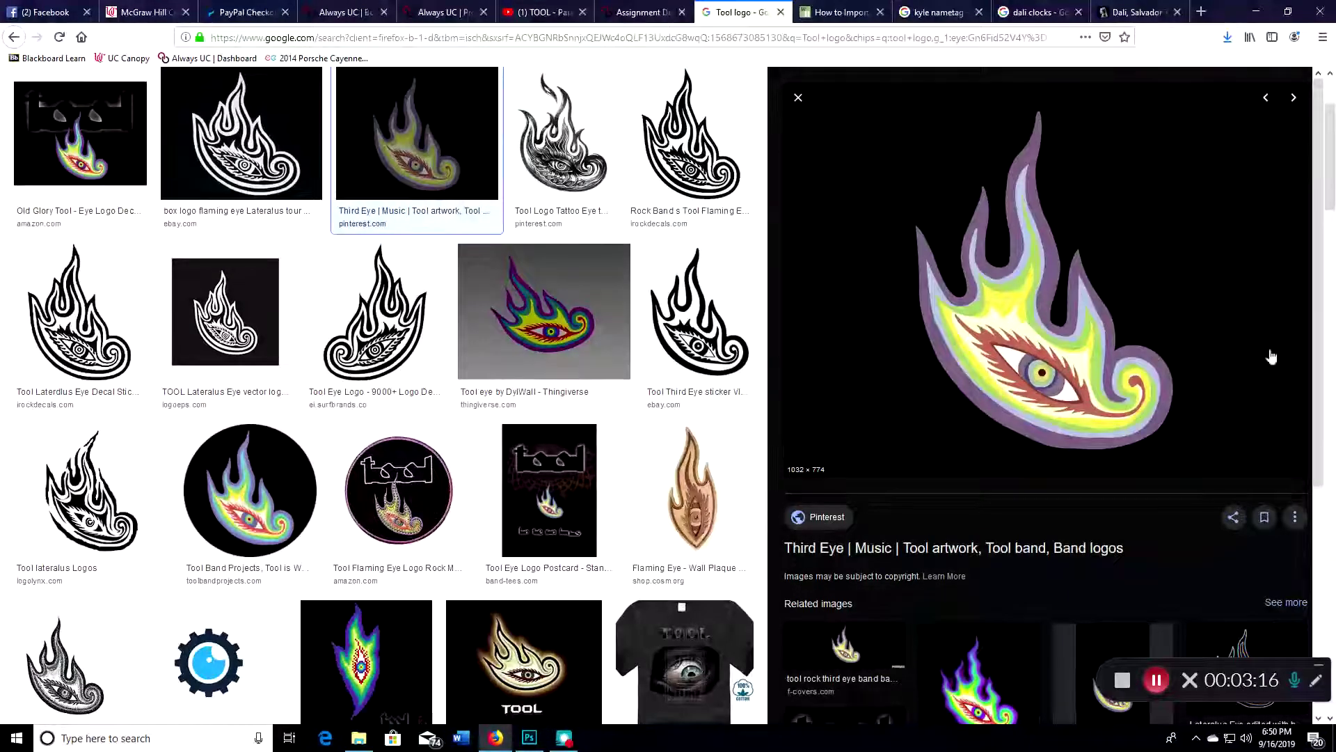
Switch back to Photoshop and sample the canvas's black background with the Eyedropper tool
key("alt+Tab")
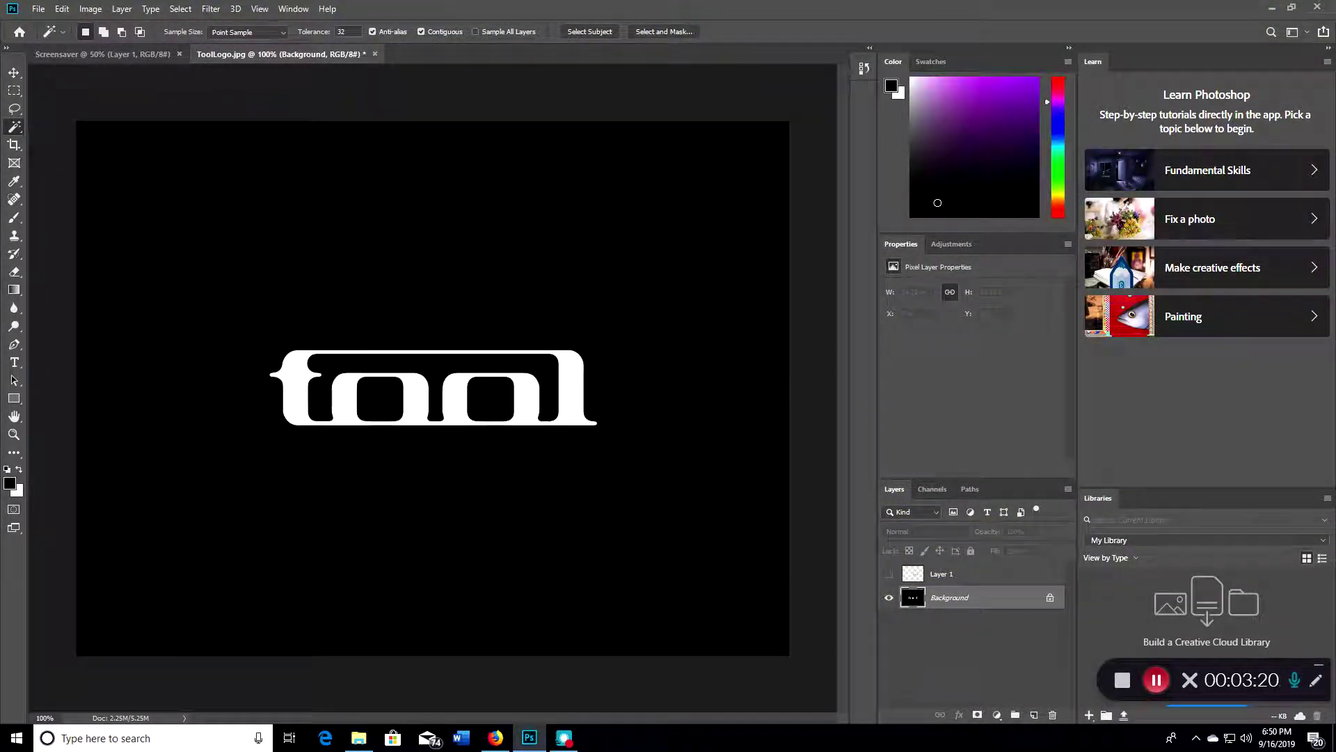
left_click(1052, 109)
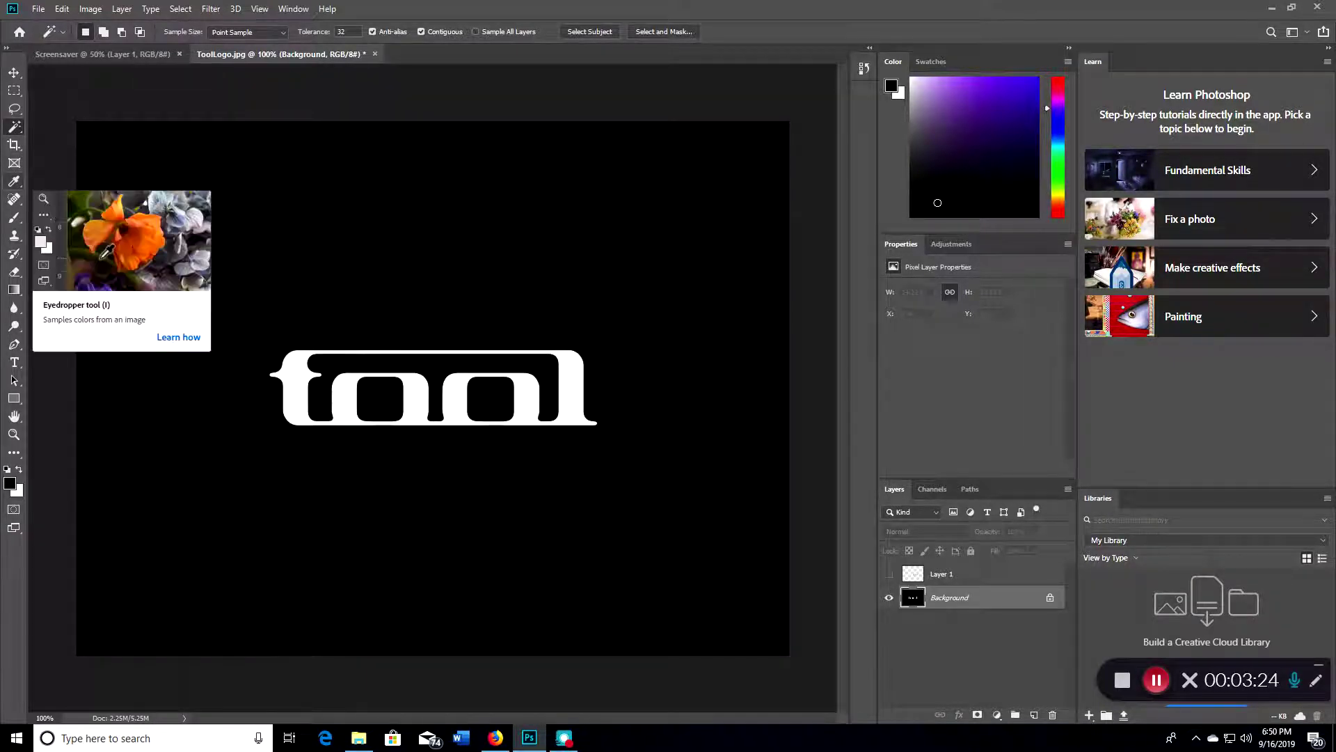
left_click(14, 181)
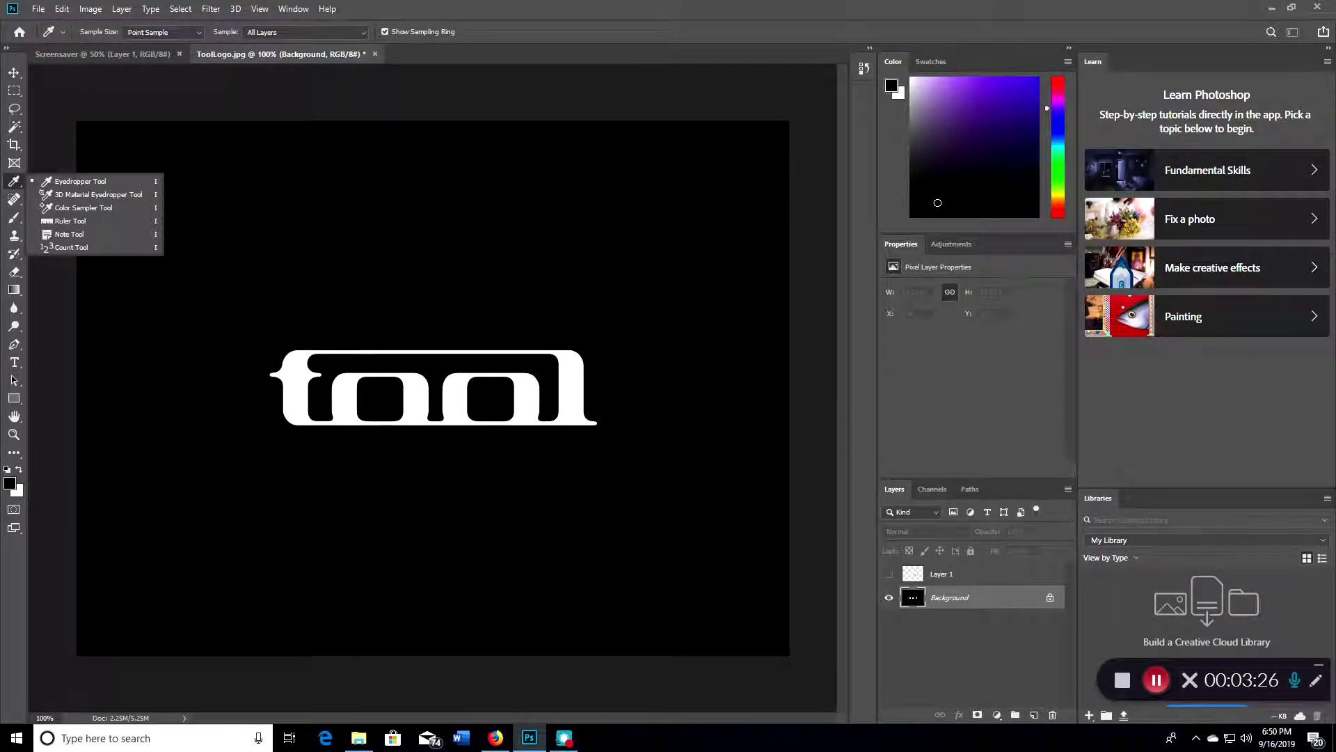
left_click(100, 110)
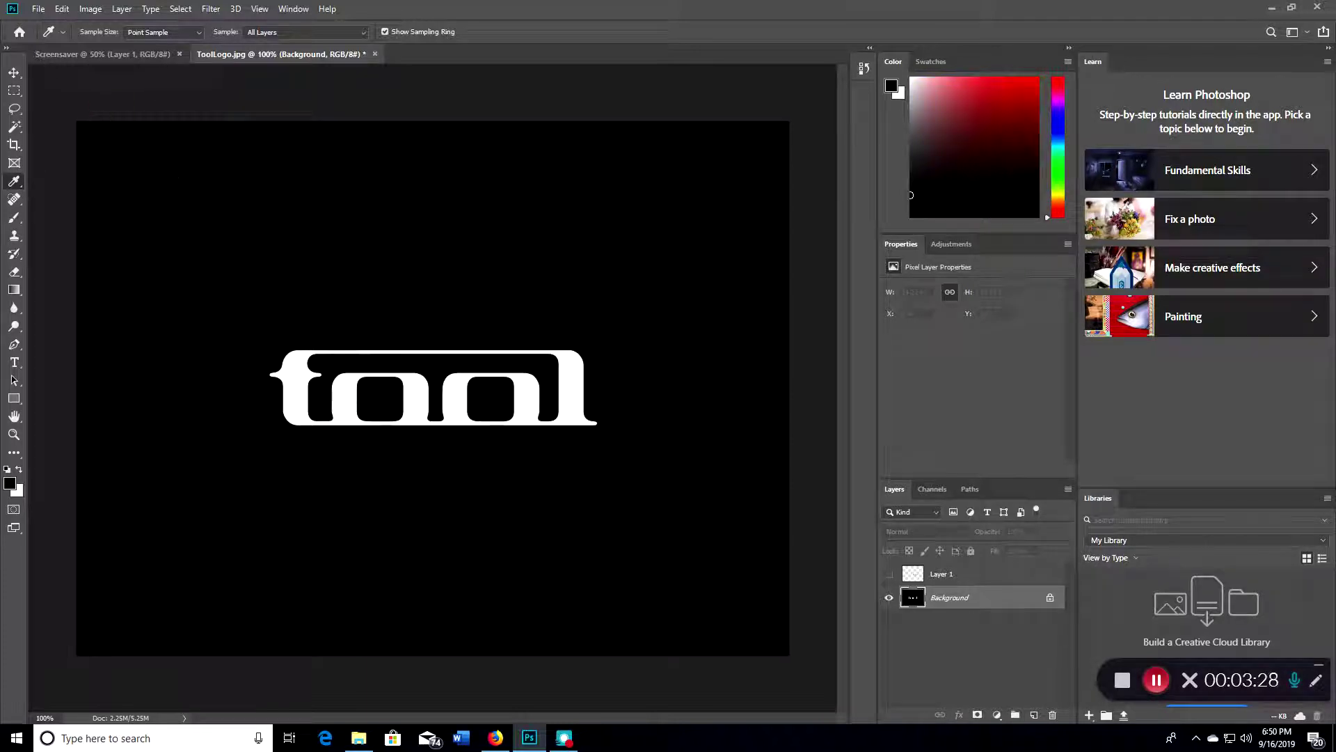
left_click(206, 221)
Add a gradient fill layer directly above the Background layer, keeping the default name, Normal mode and 100% opacity
left_click(122, 8)
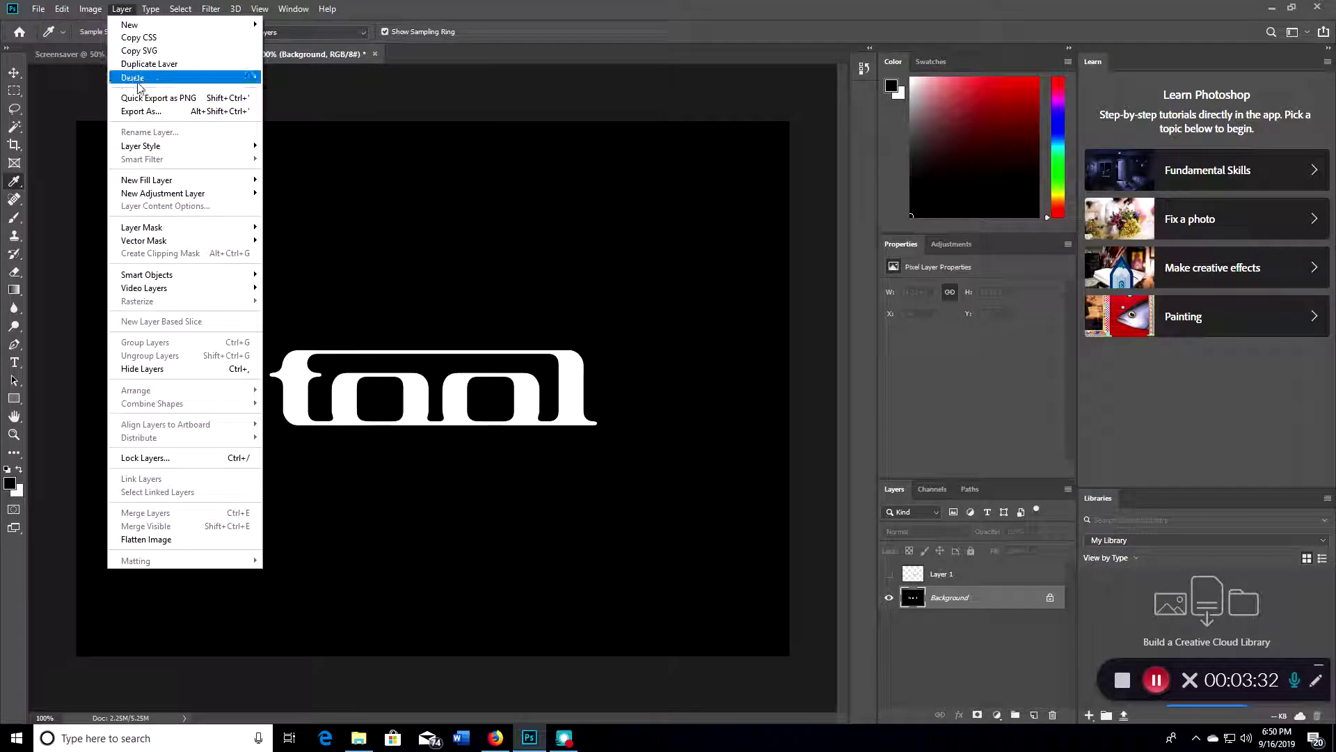
mouse_move(145, 150)
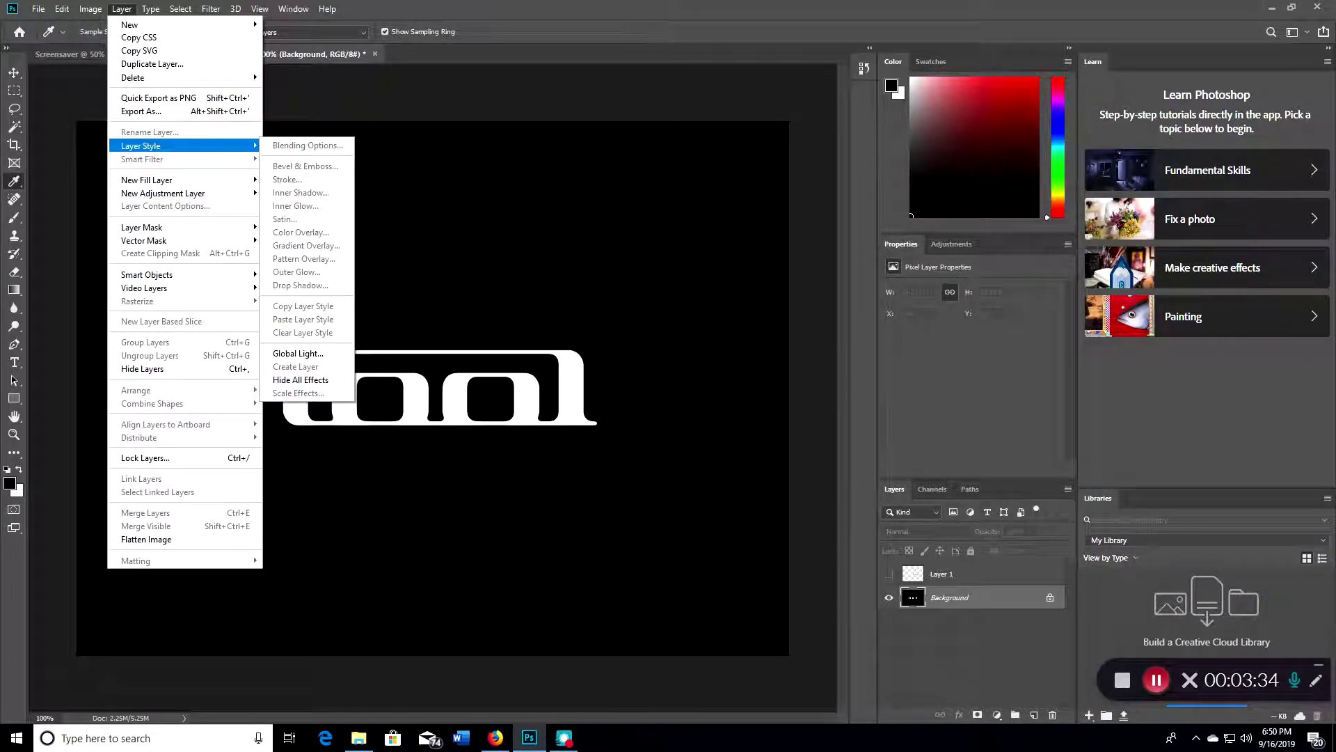
mouse_move(184, 179)
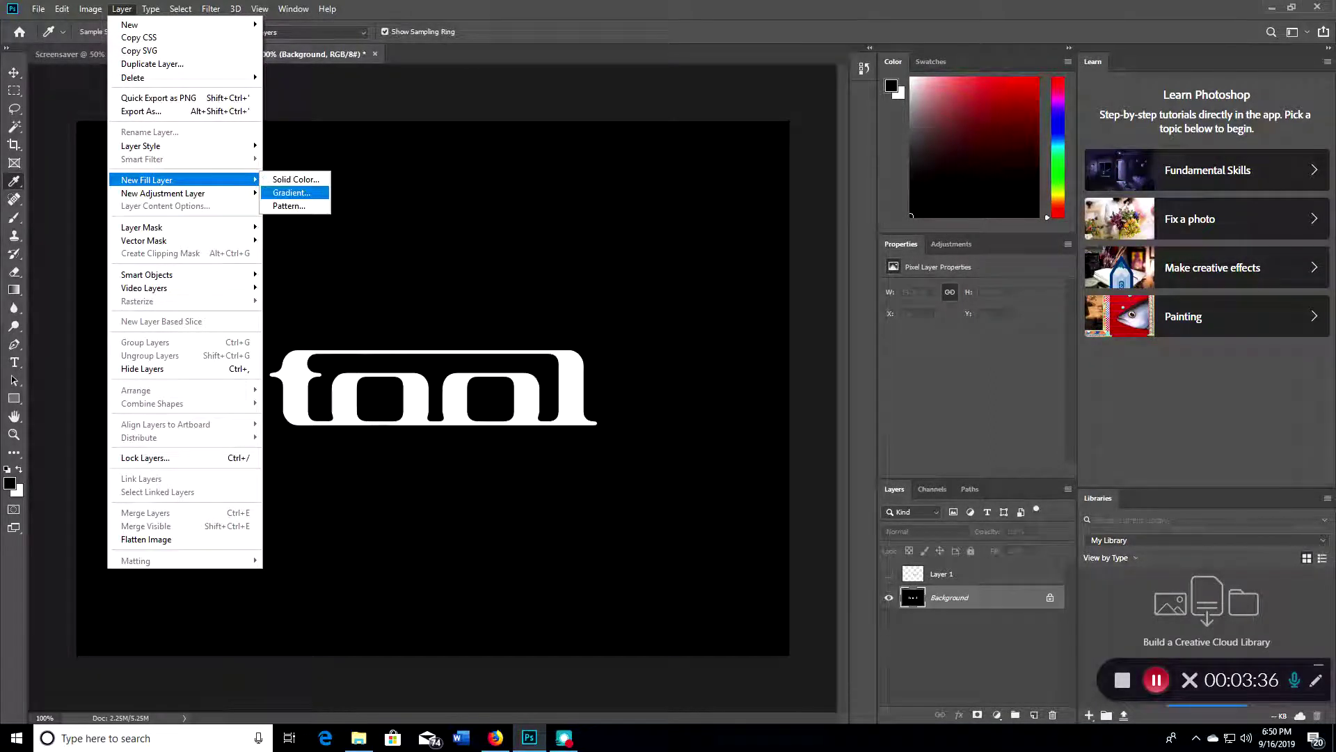
left_click(292, 192)
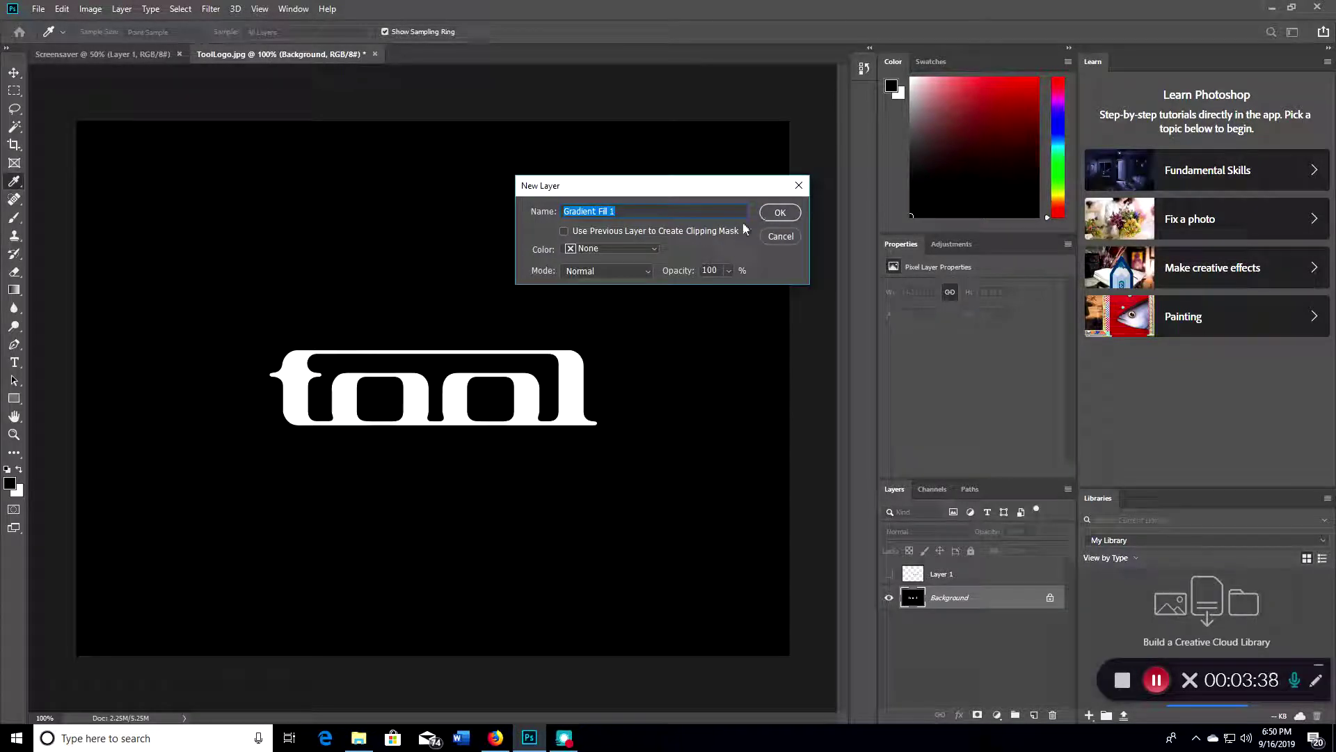
left_click(780, 212)
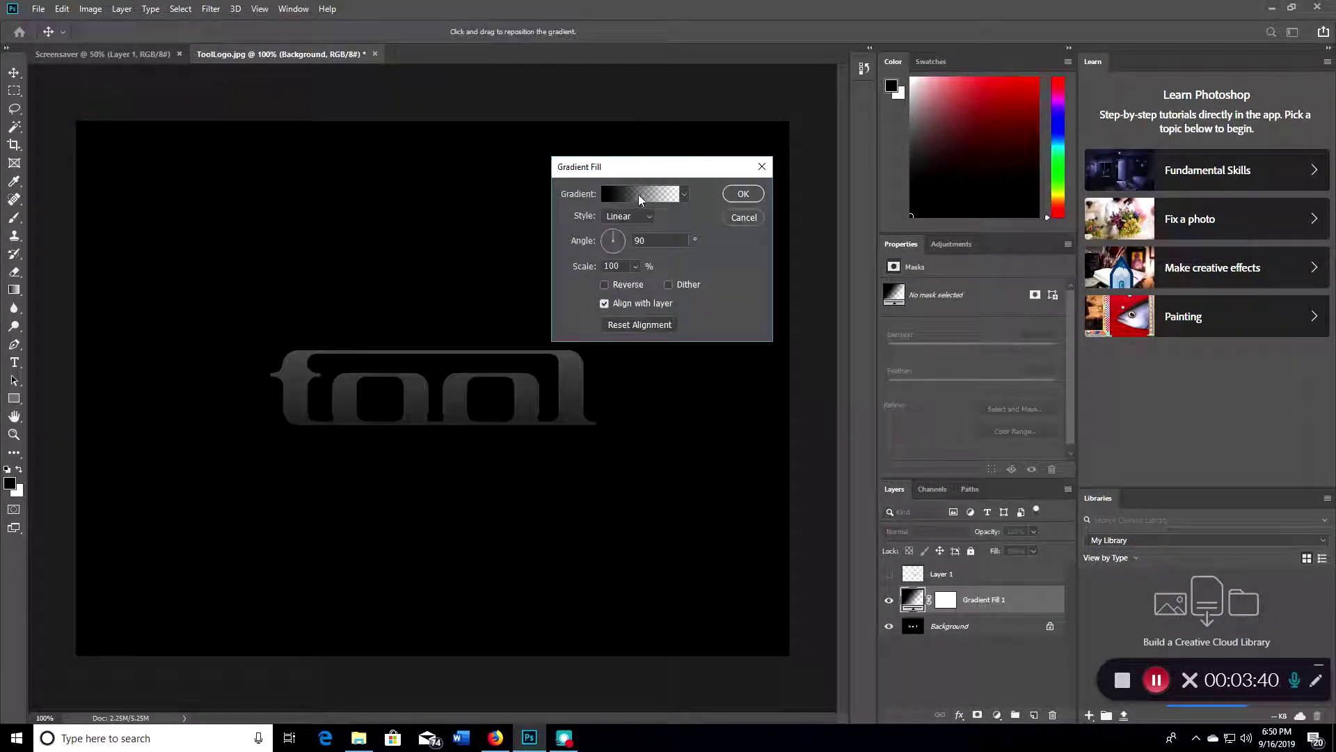
Edit the fill's gradient, keeping the Solid type, and try several presets before choosing Blue, Red, Yellow
left_click(662, 196)
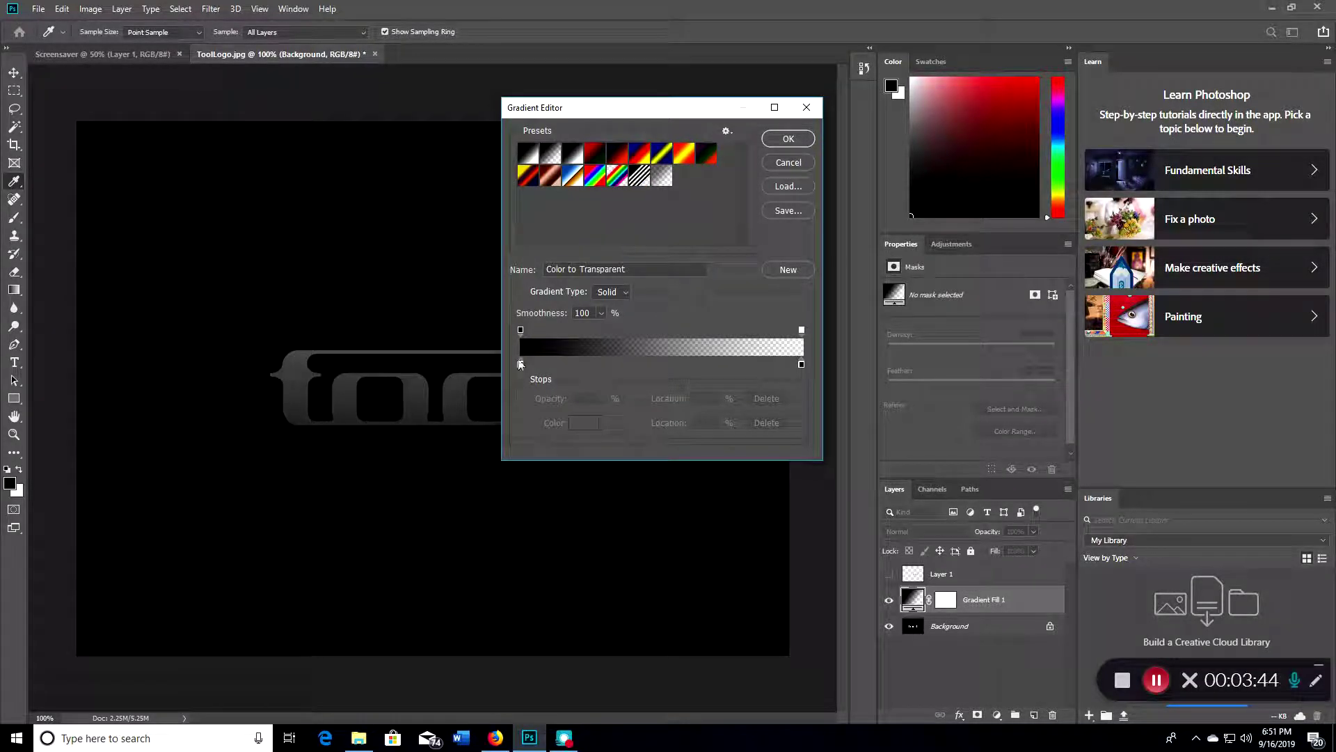
left_click(612, 291)
left_click(607, 303)
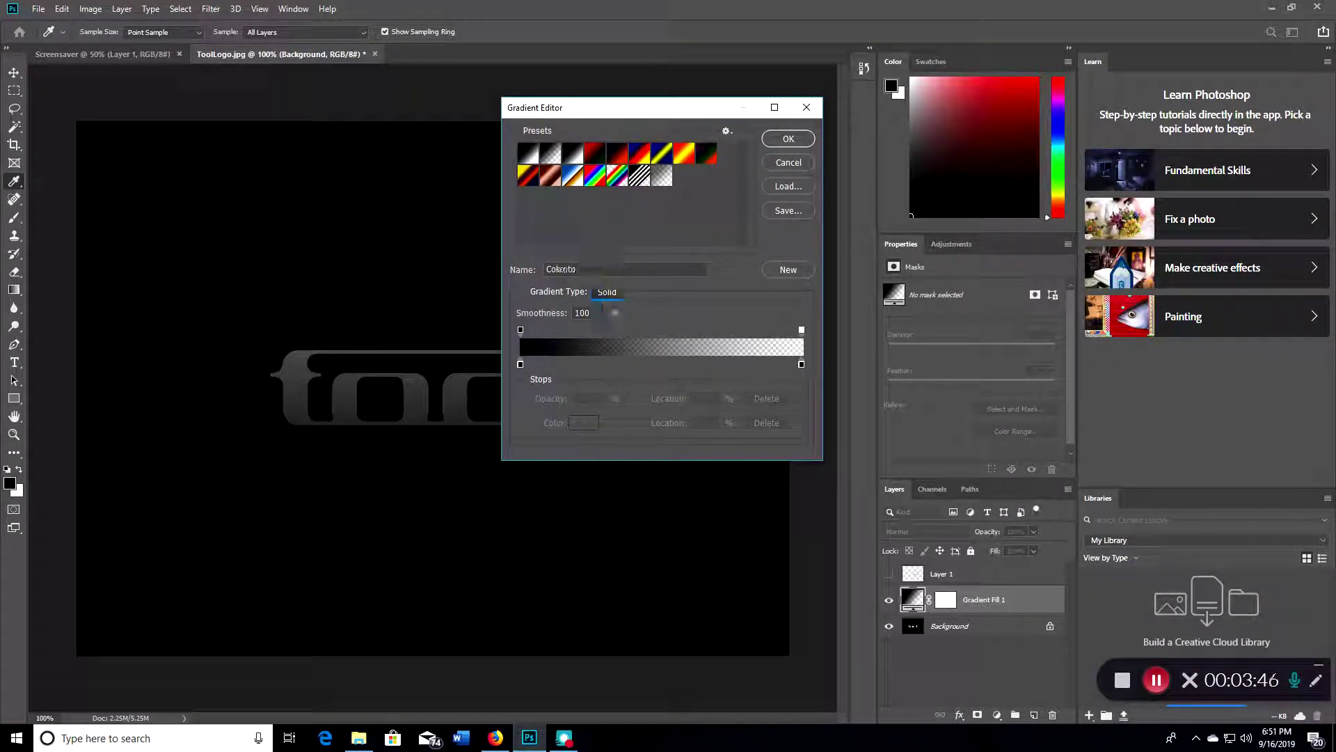
left_click(639, 153)
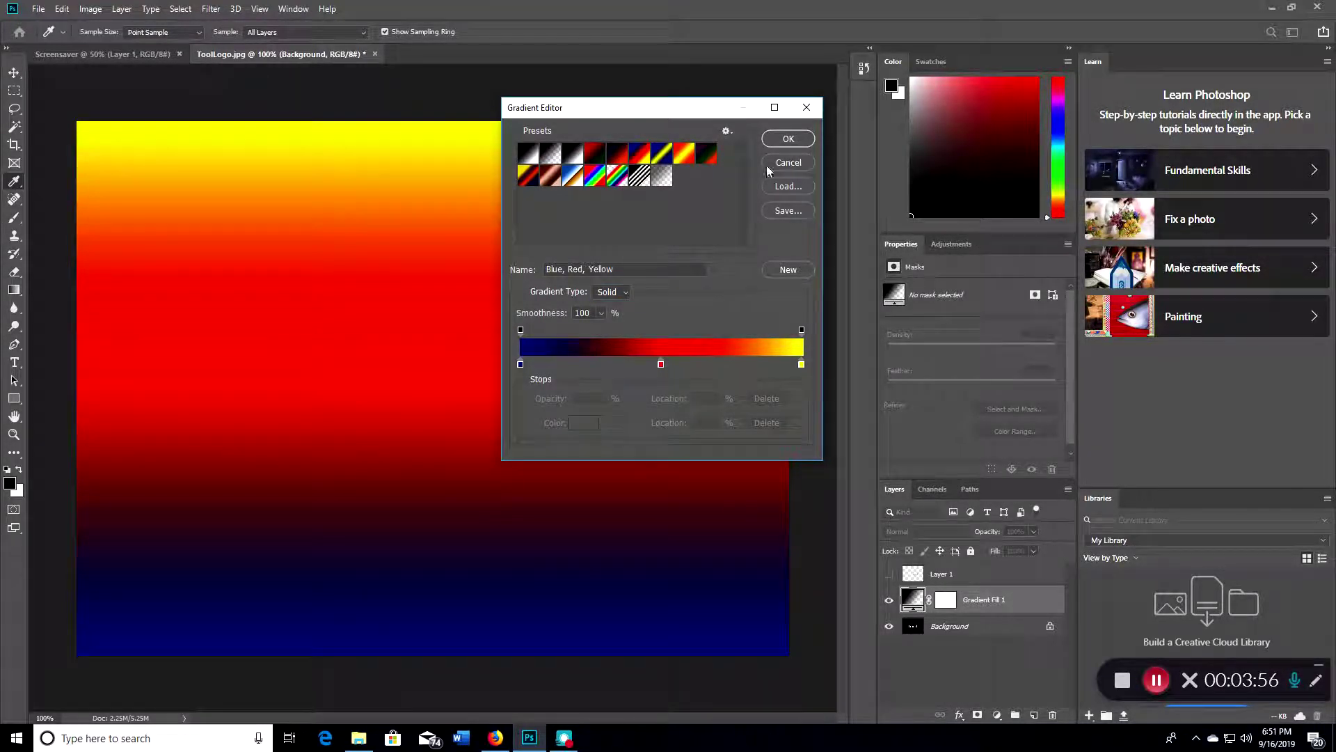
left_click(527, 153)
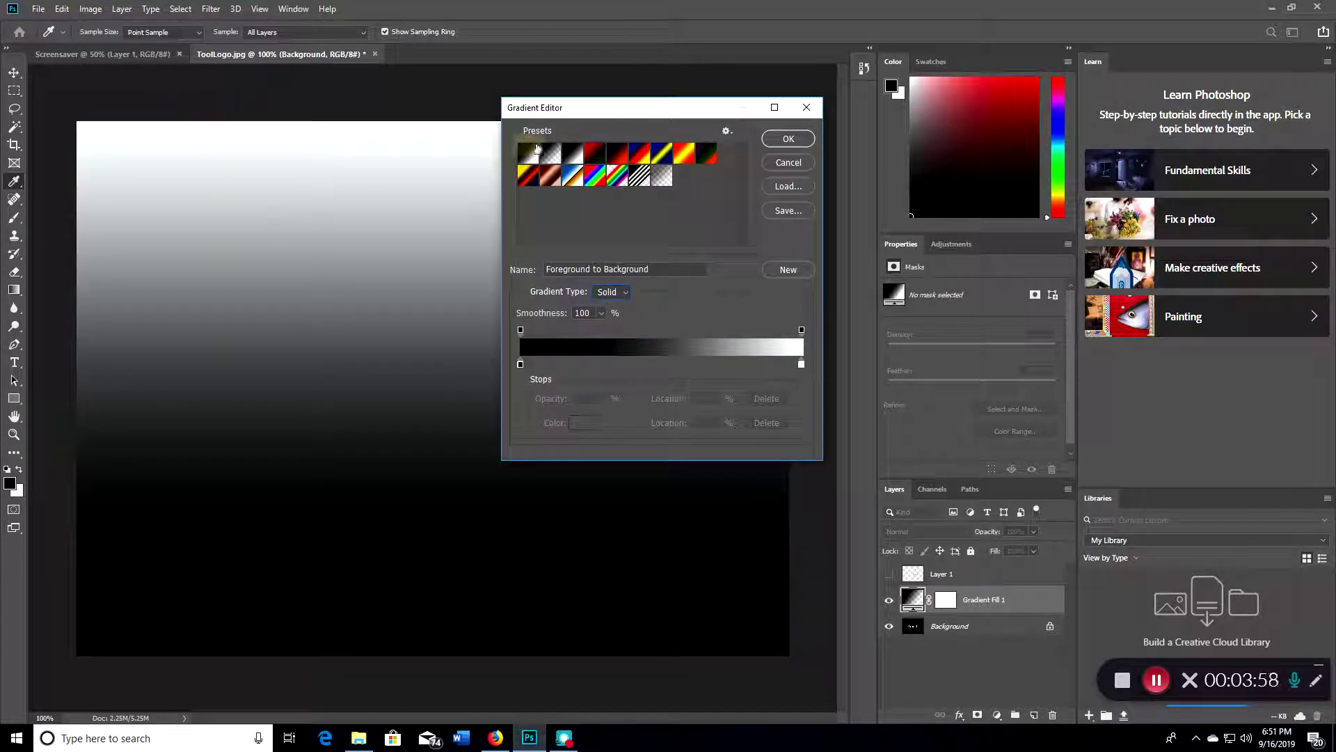
left_click(684, 153)
left_click(662, 154)
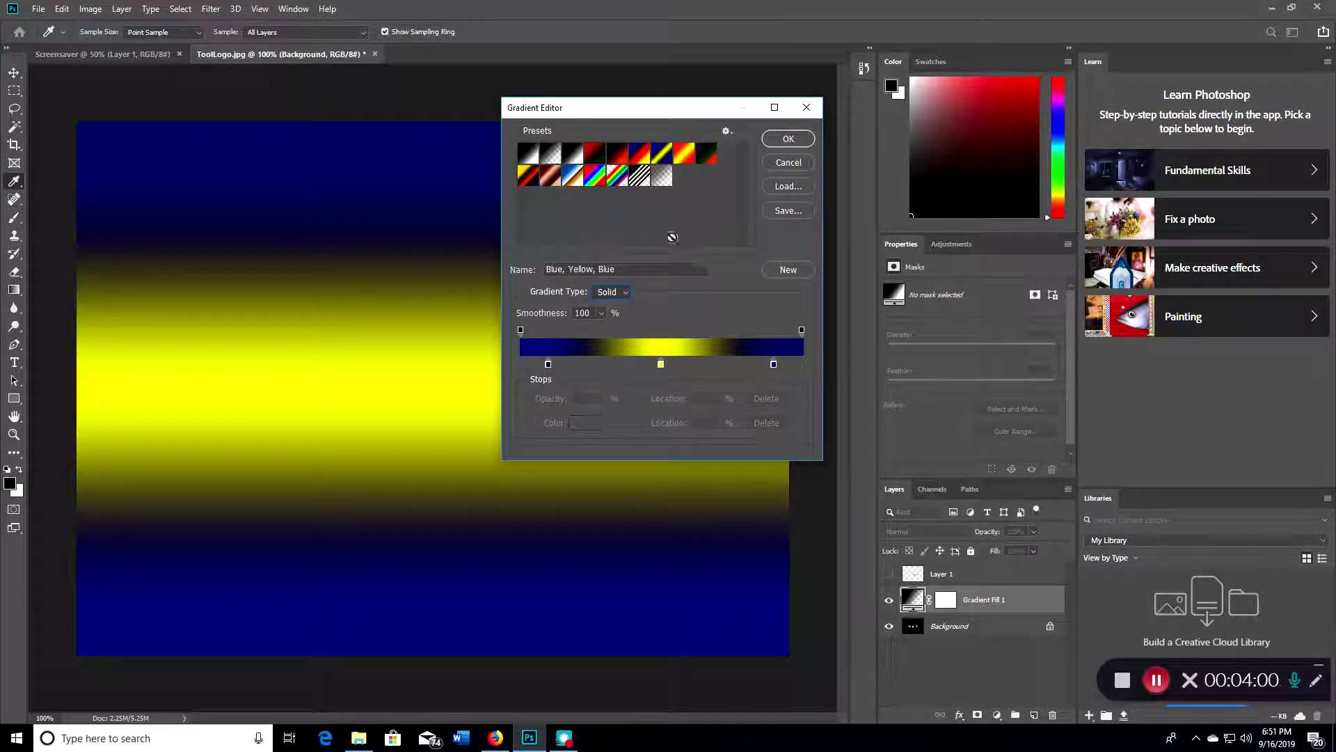
left_click(639, 154)
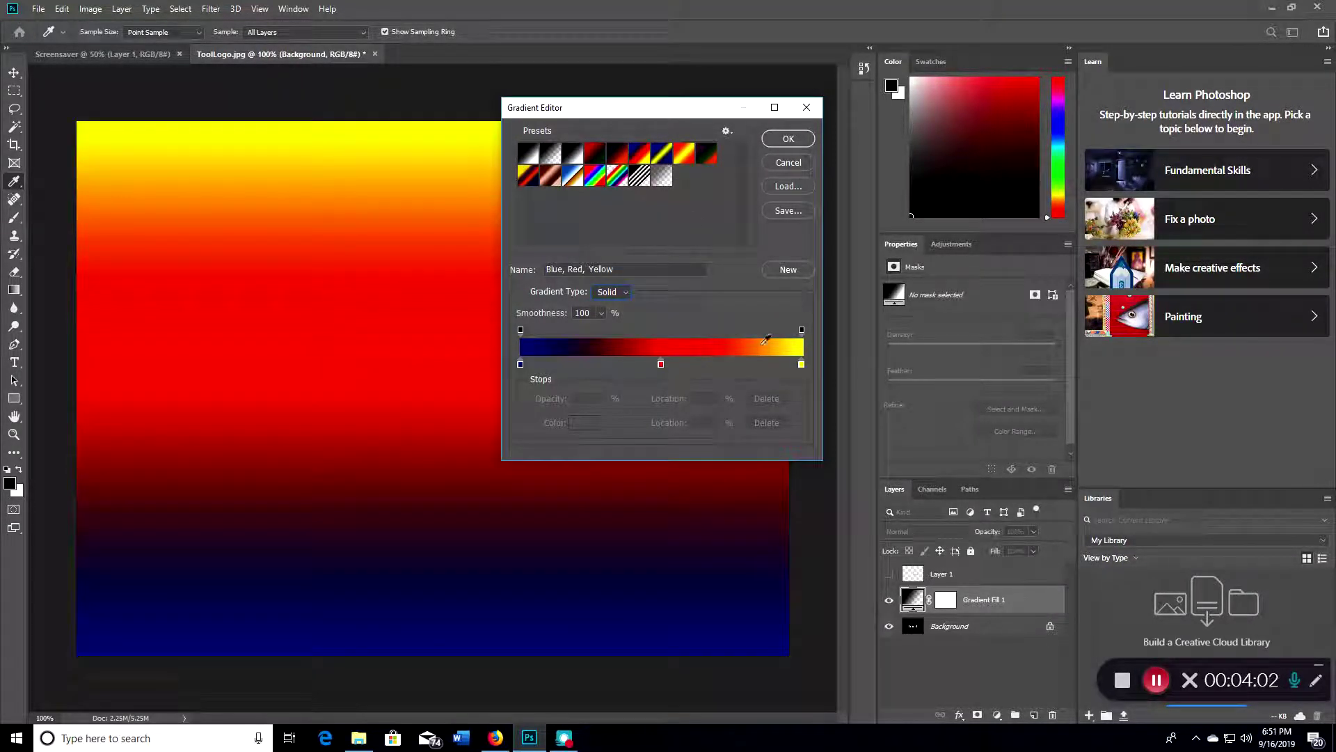
Shift the yellow stop inward, move the end opacity stop to 79%, add another opacity stop beside it, and move the red stop to 46%
left_click_drag(801, 364, 748, 331)
left_click(774, 330)
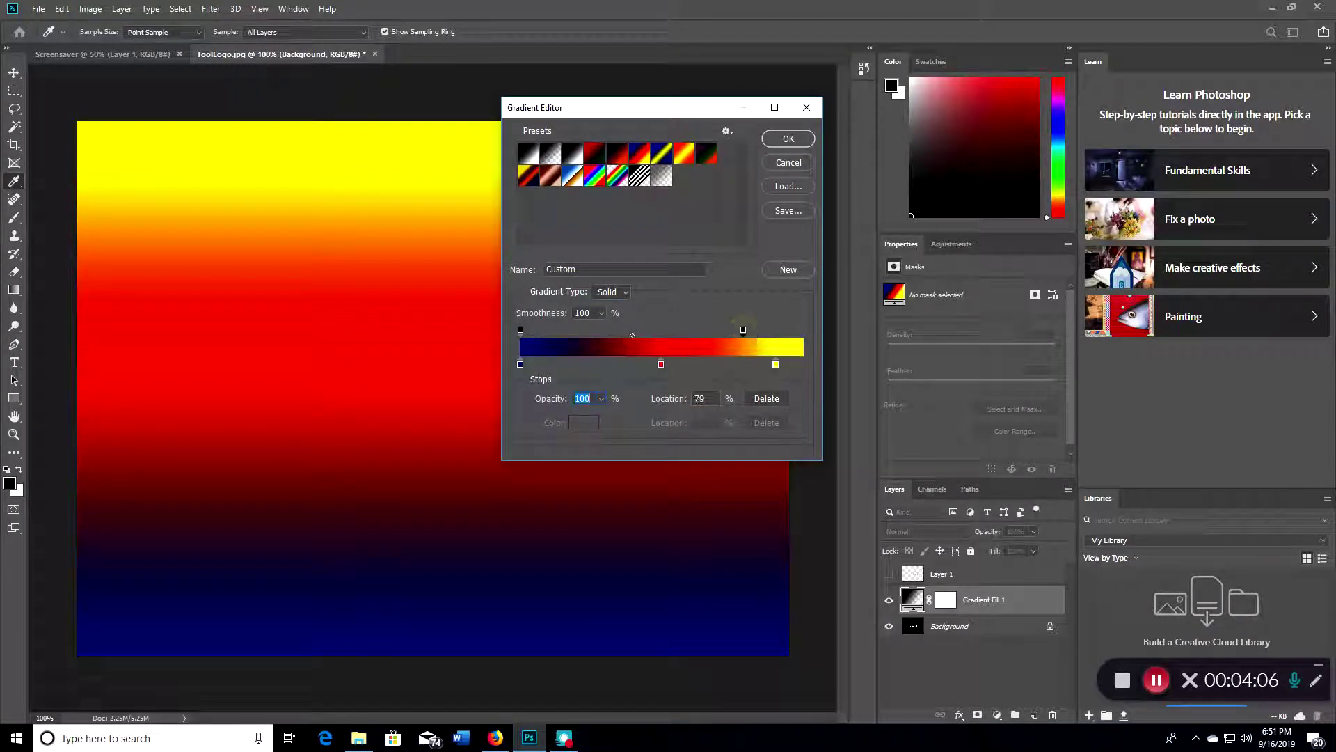
left_click(719, 330)
left_click_drag(661, 364, 650, 364)
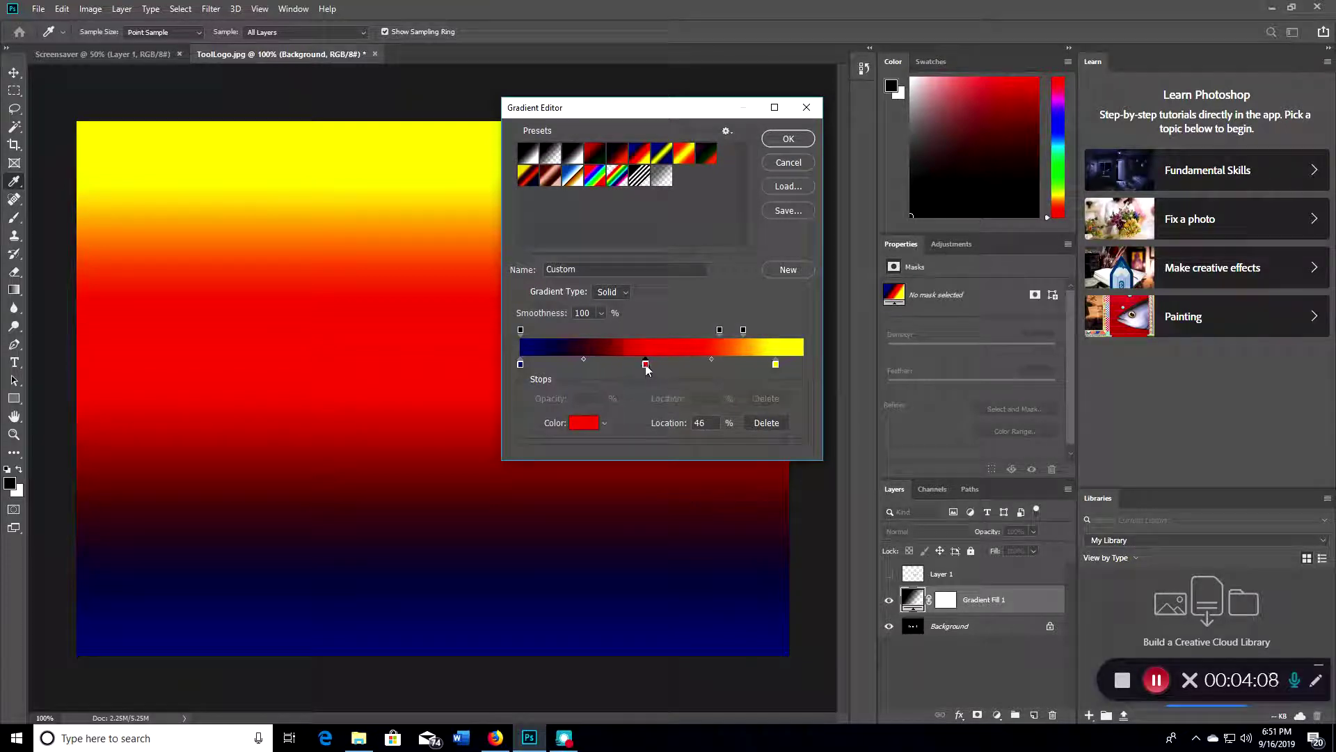
Recolour the middle stop with the white background colour and move the starting opacity stop to 14%
left_click(605, 421)
key("Escape")
left_click(540, 345)
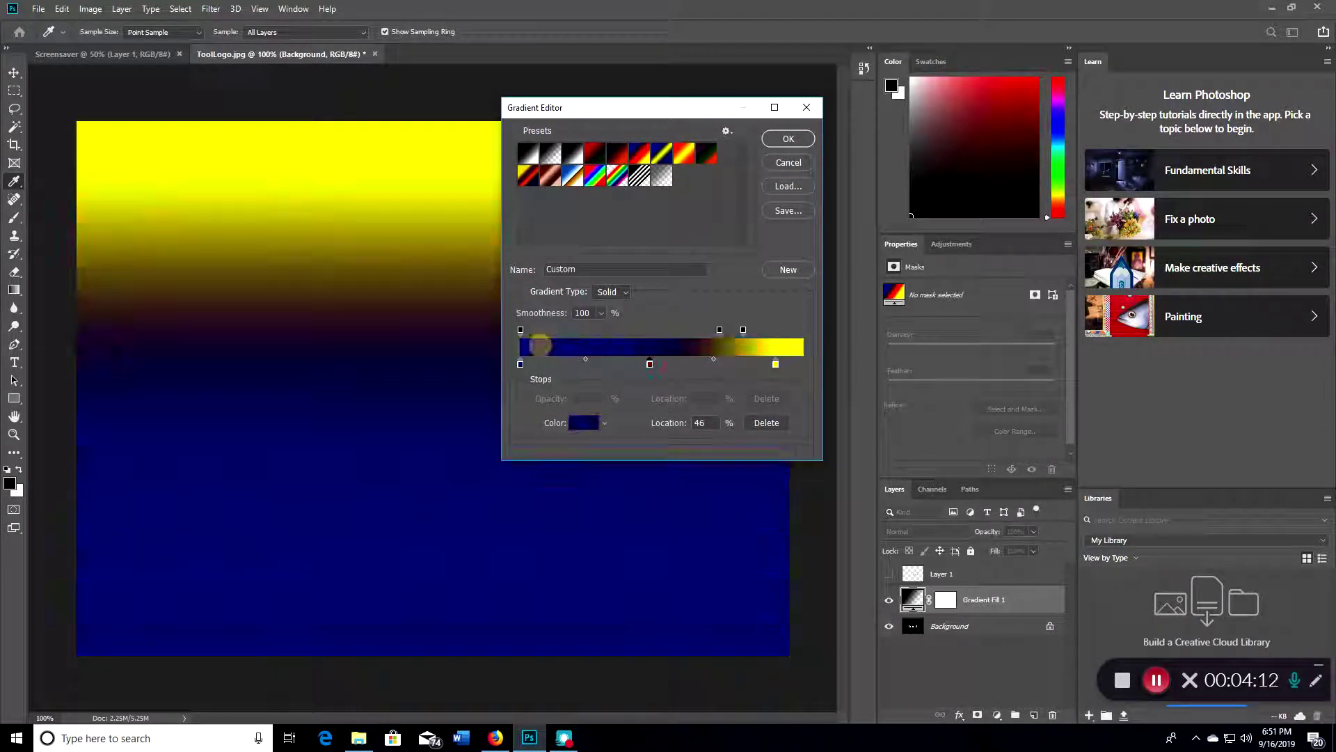
left_click(604, 422)
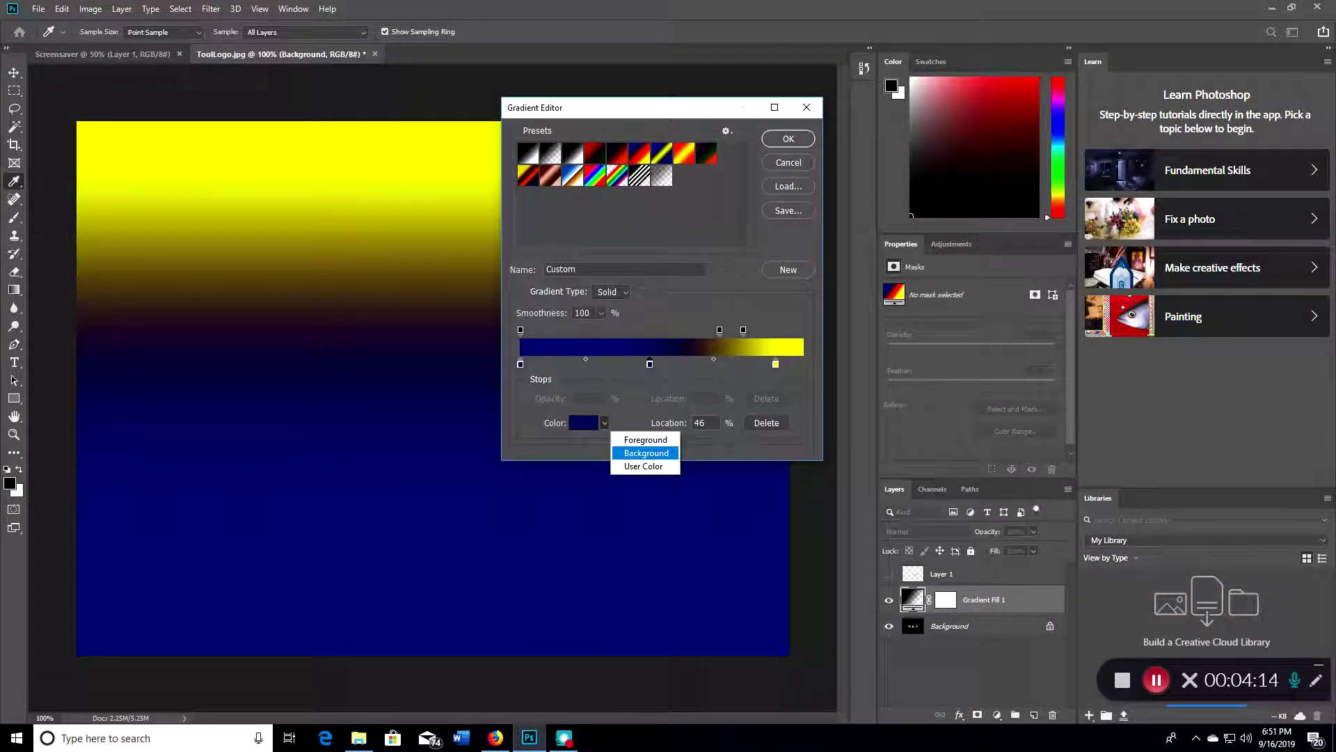
left_click(646, 453)
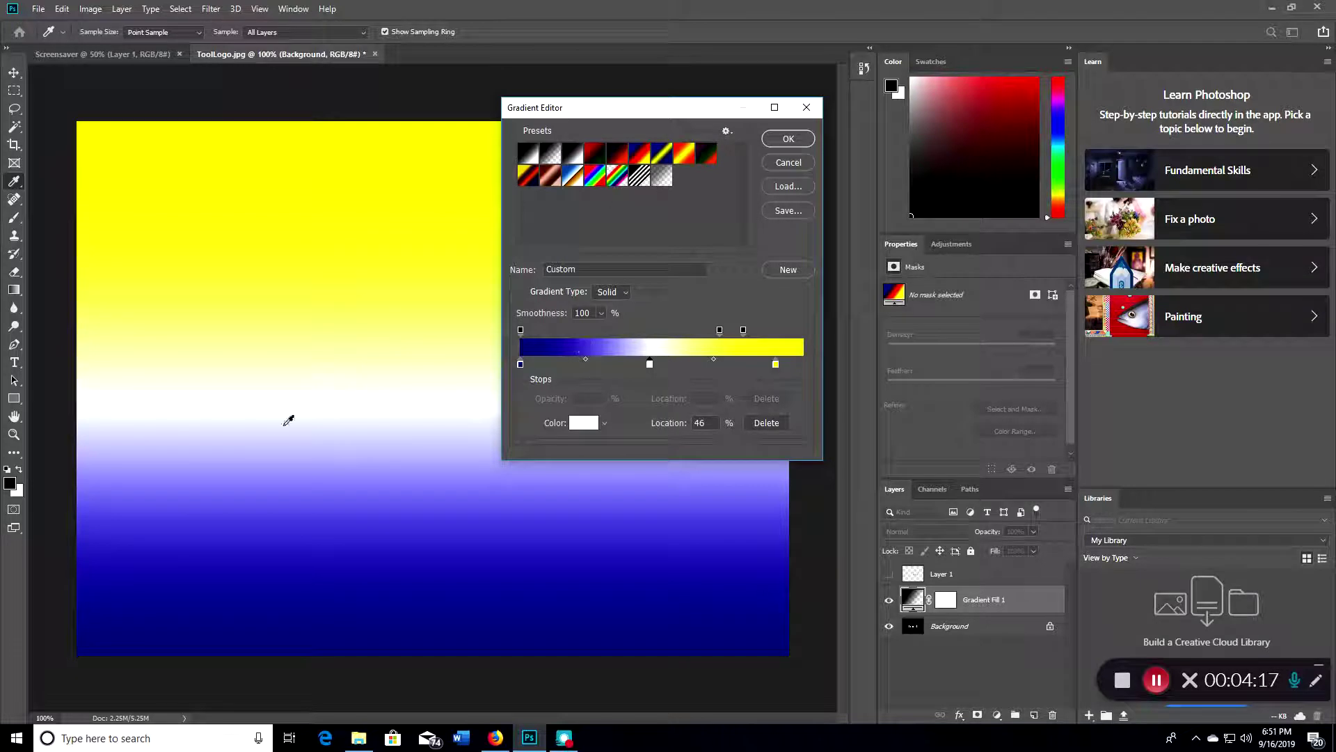
left_click(521, 330)
left_click_drag(521, 330, 560, 330)
Move the yellow colour stop to 94% and recolour it with a custom crimson red
left_click(775, 364)
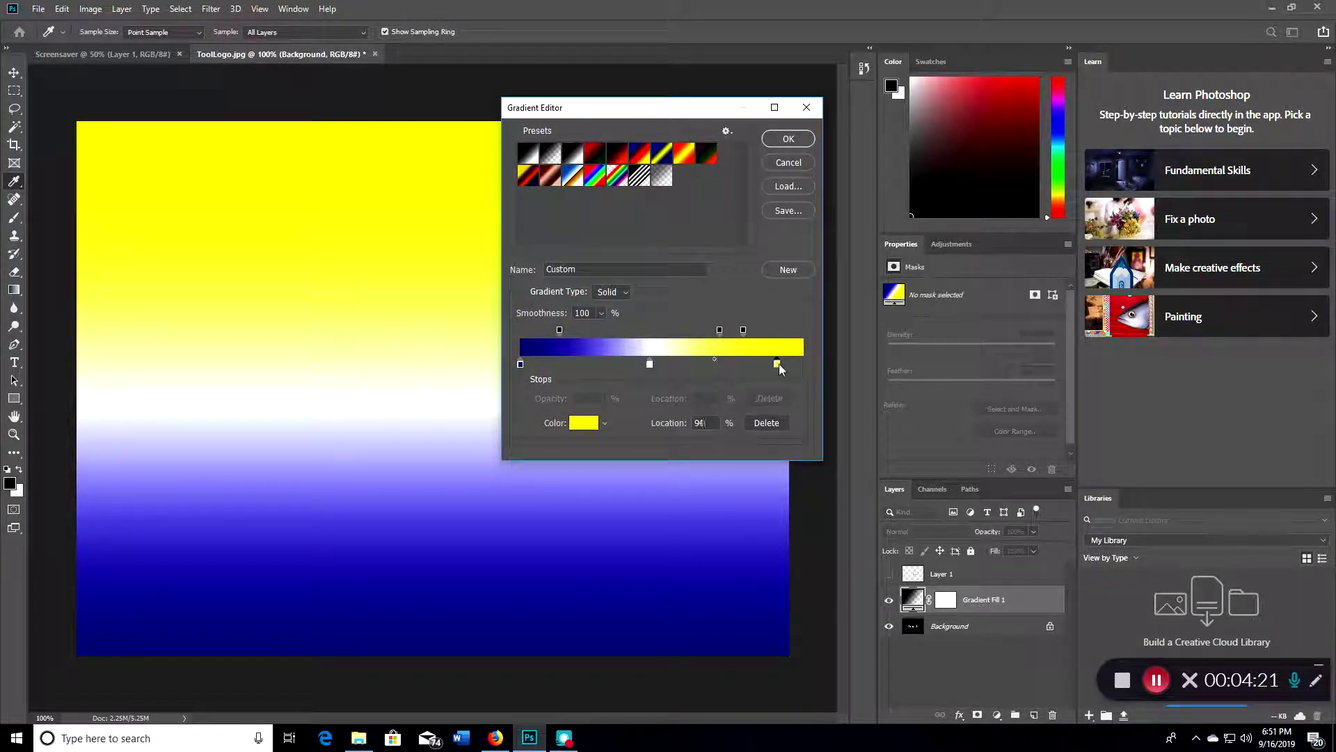
left_click(604, 423)
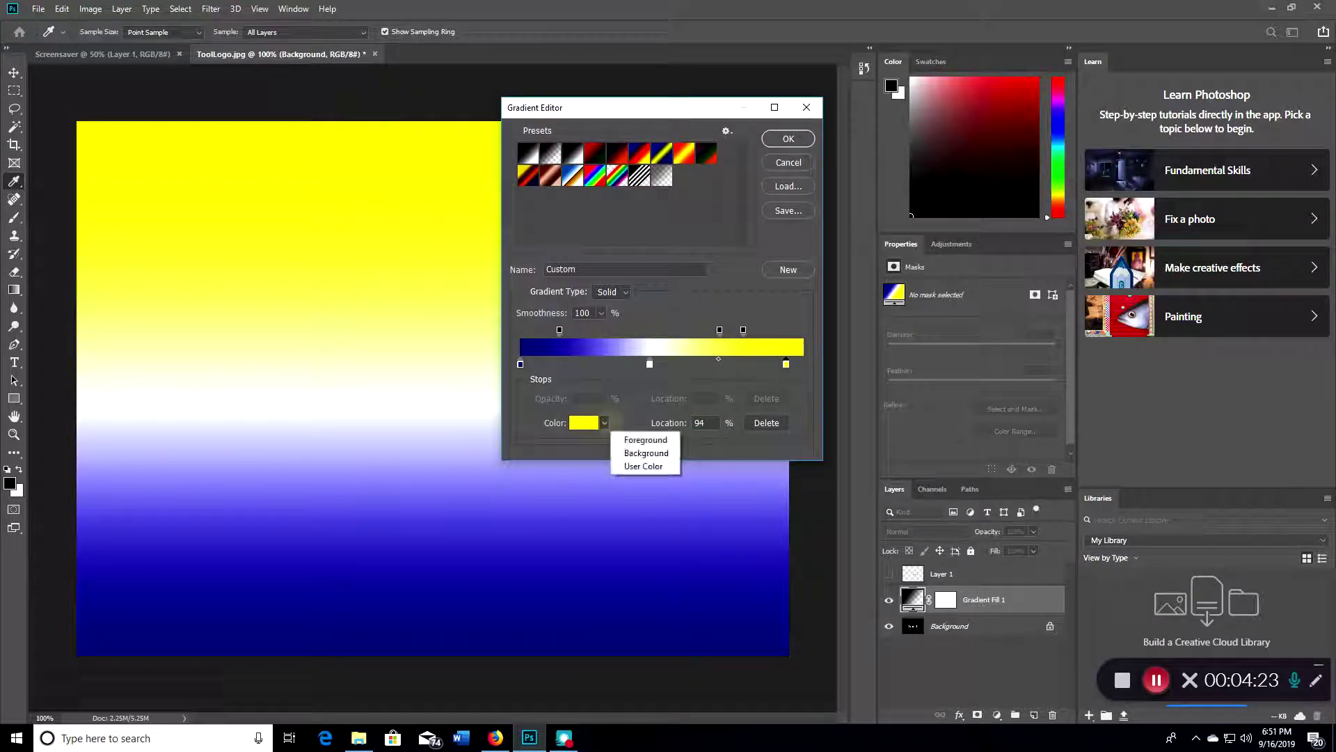
left_click(645, 439)
left_click(604, 423)
left_click(633, 466)
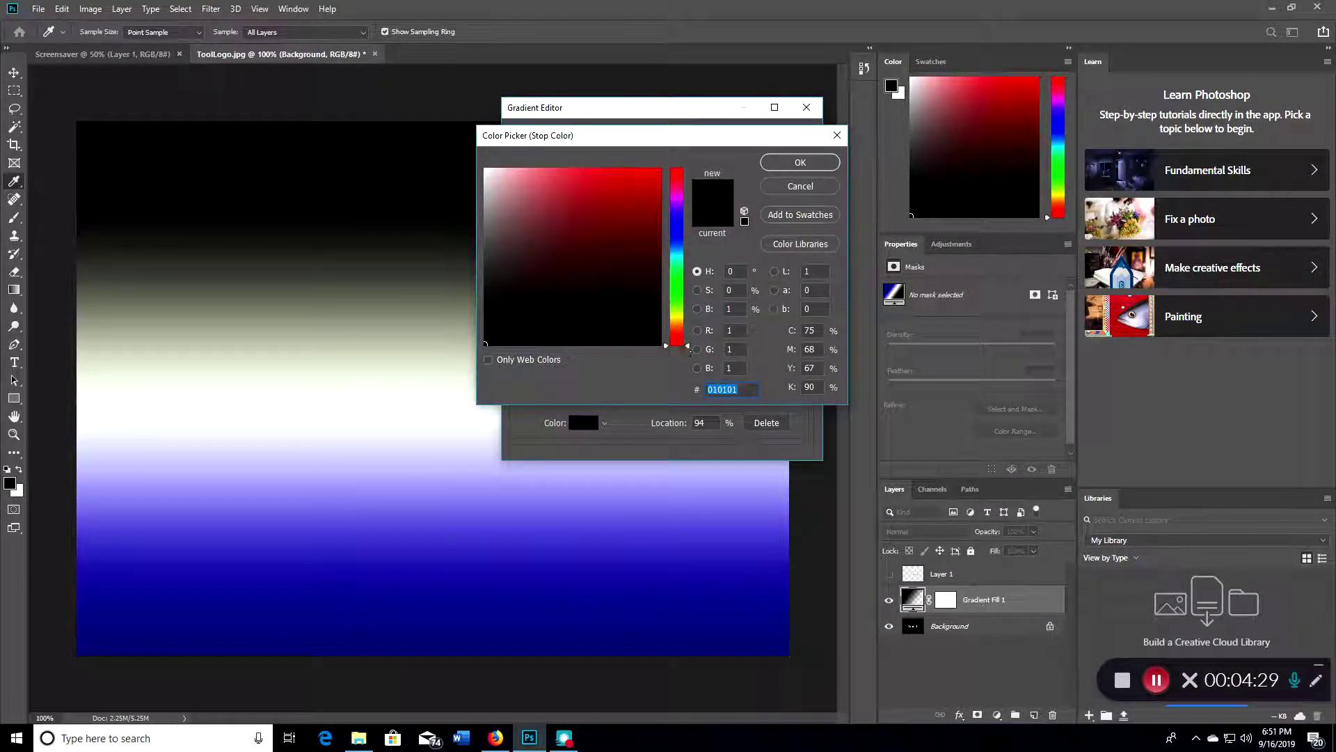
left_click(641, 203)
left_click(676, 197)
left_click(618, 184)
left_click(676, 182)
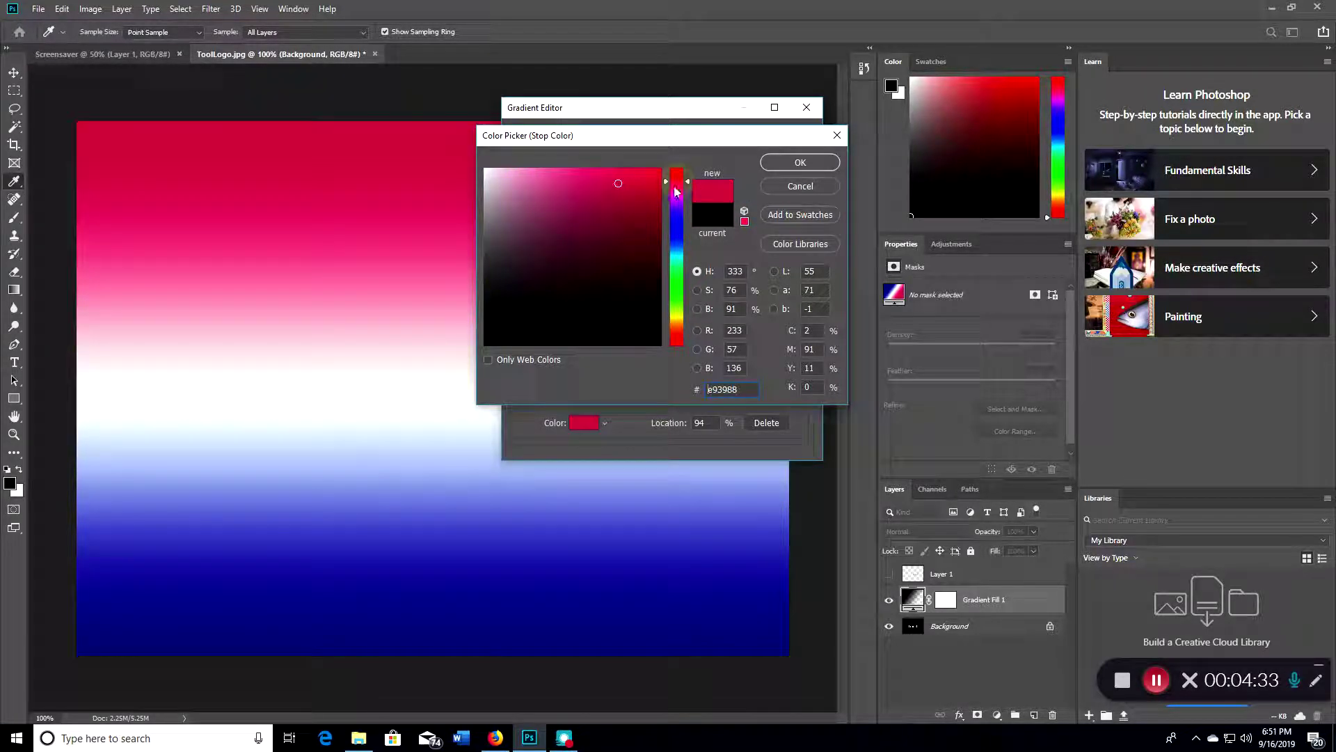
left_click(801, 162)
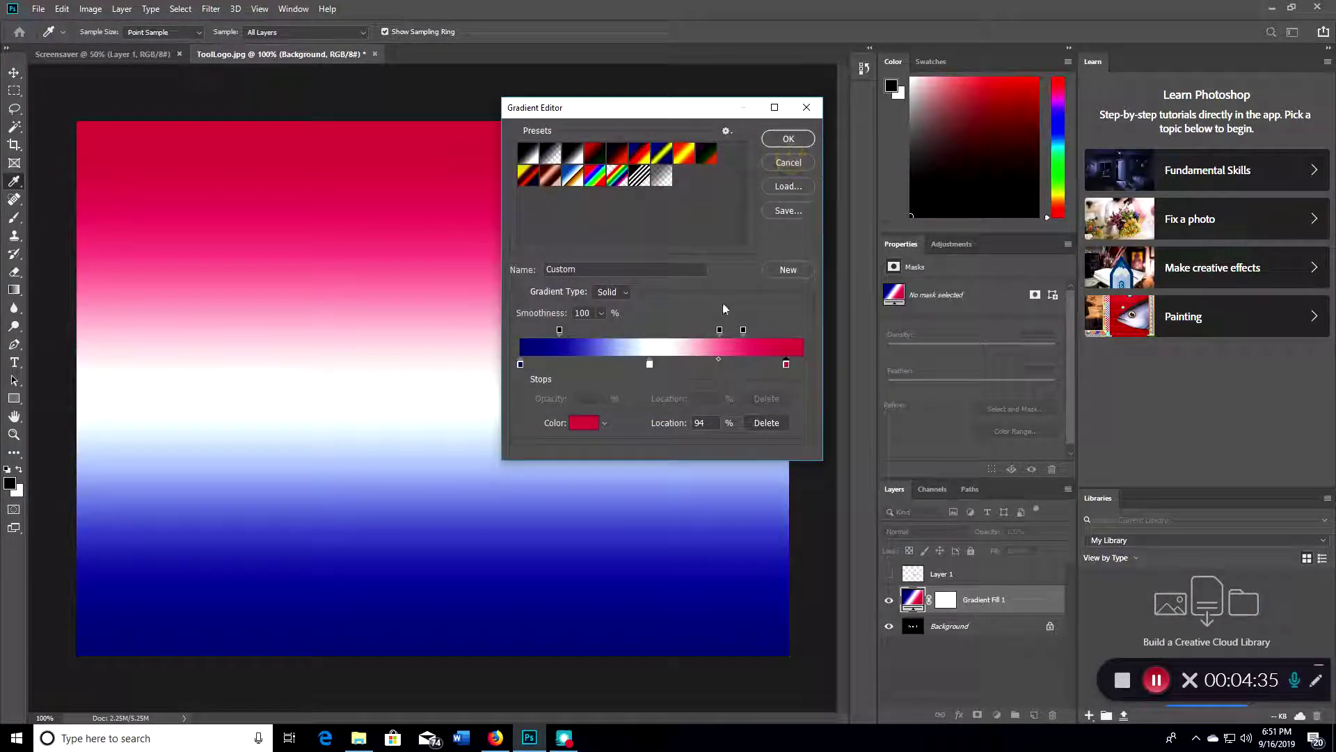
Add an opacity stop of 0% at location 5% and apply the finished gradient to the fill layer
left_click(559, 330)
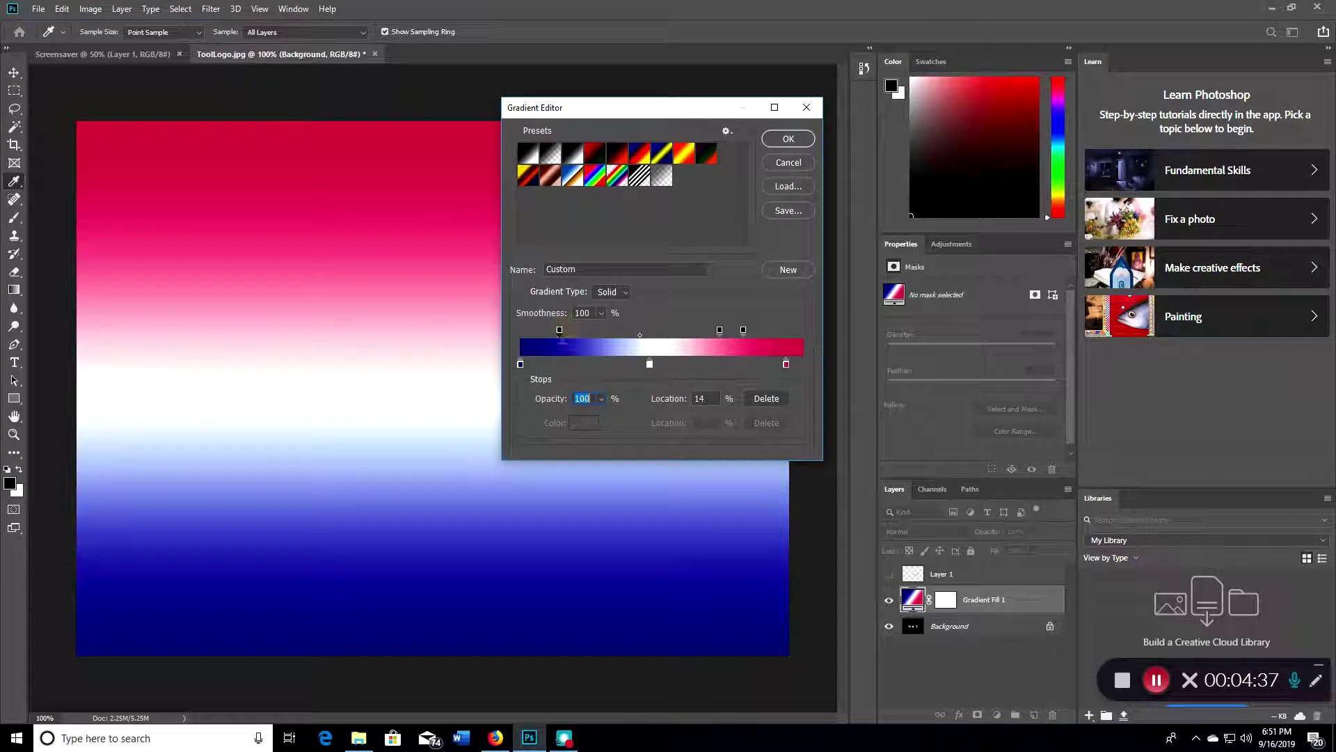
left_click(534, 331)
type("0")
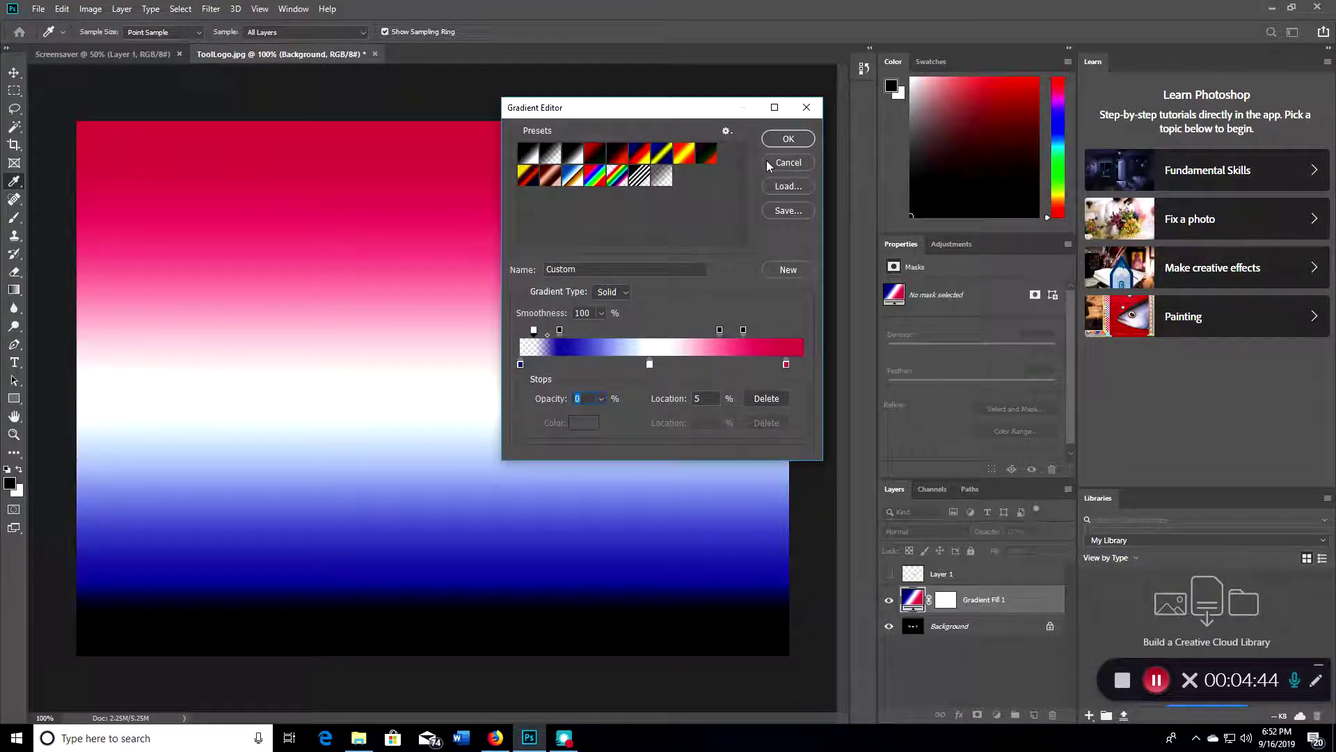
left_click(788, 138)
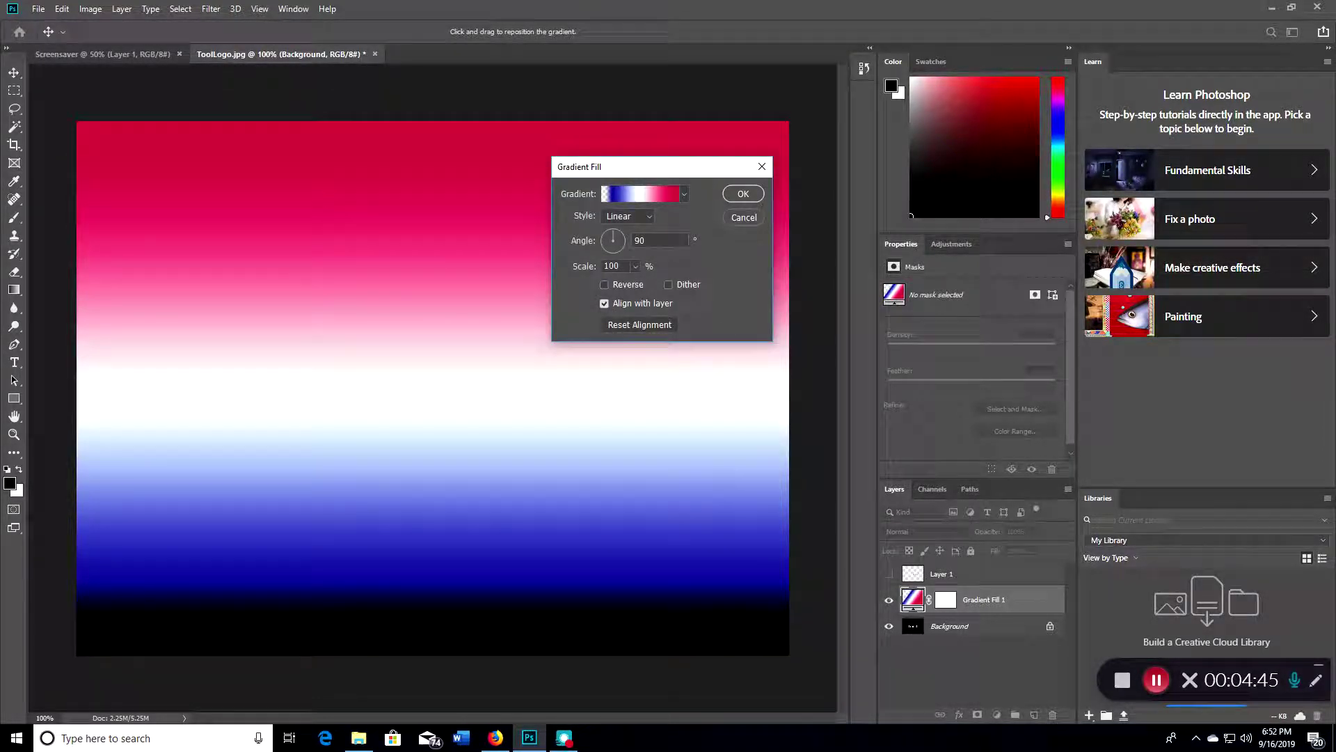
left_click(744, 194)
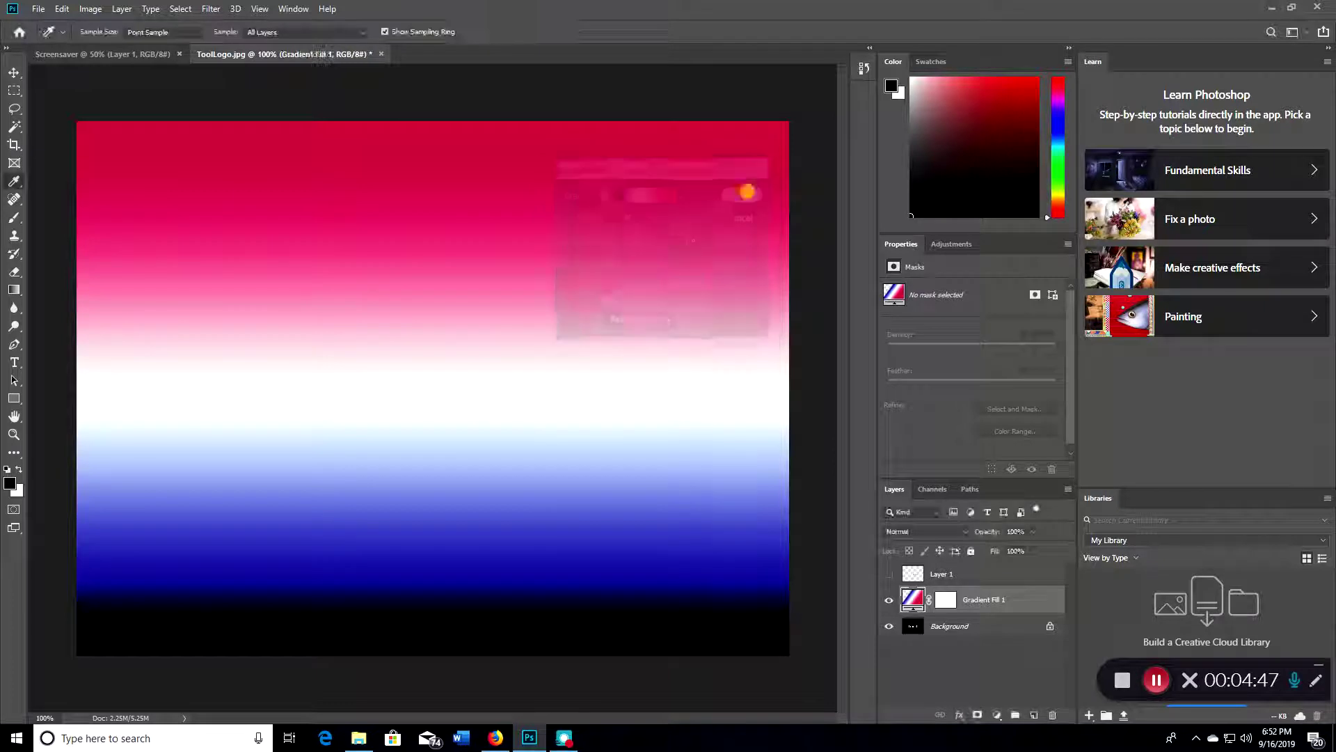
Hide the Background layer, then show Layer 1 to preview the lettering over the gradient and hide it again
left_click(888, 626)
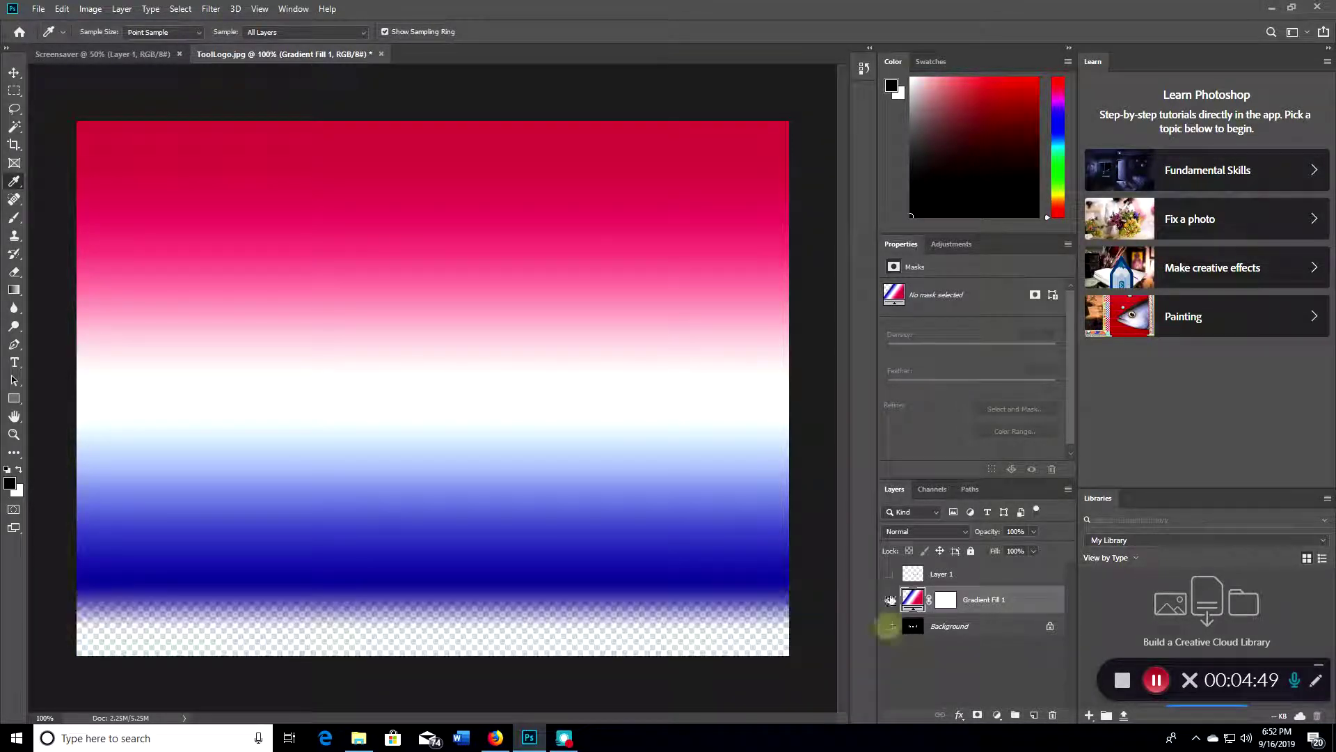
left_click(888, 573)
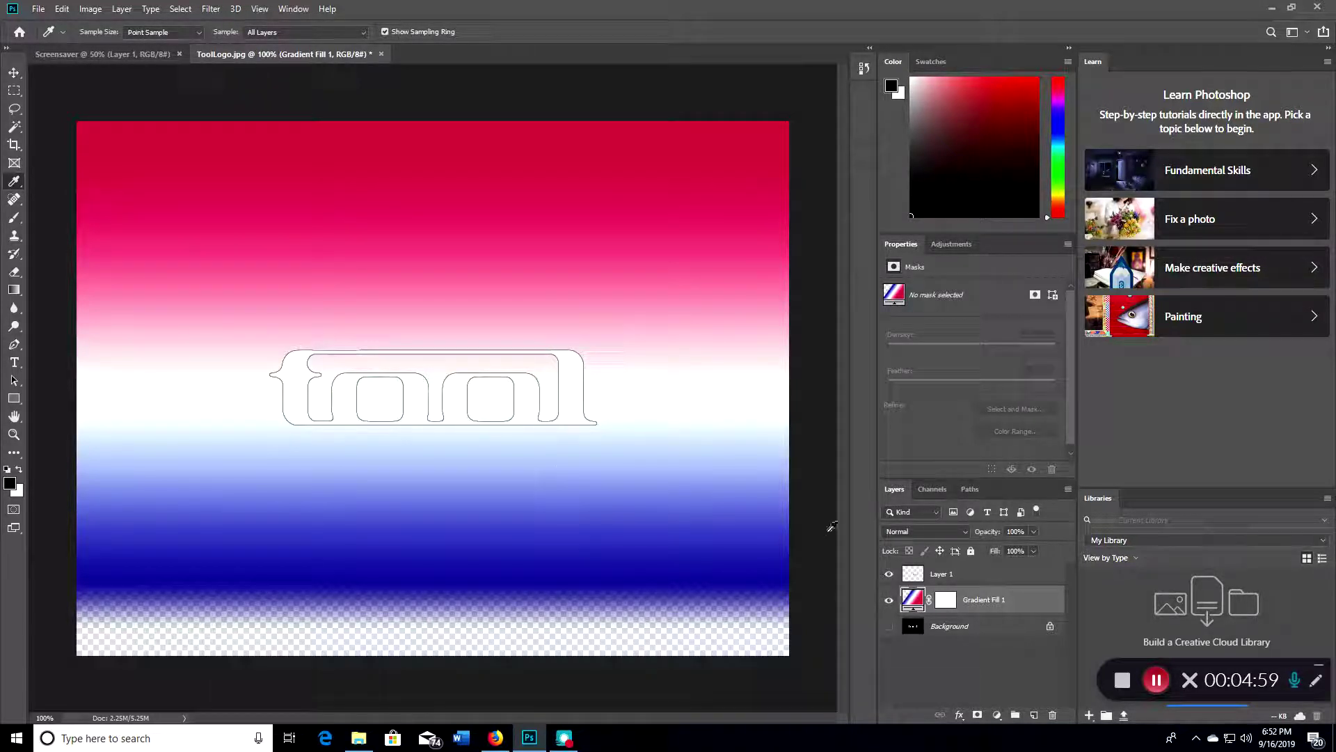
left_click(889, 574)
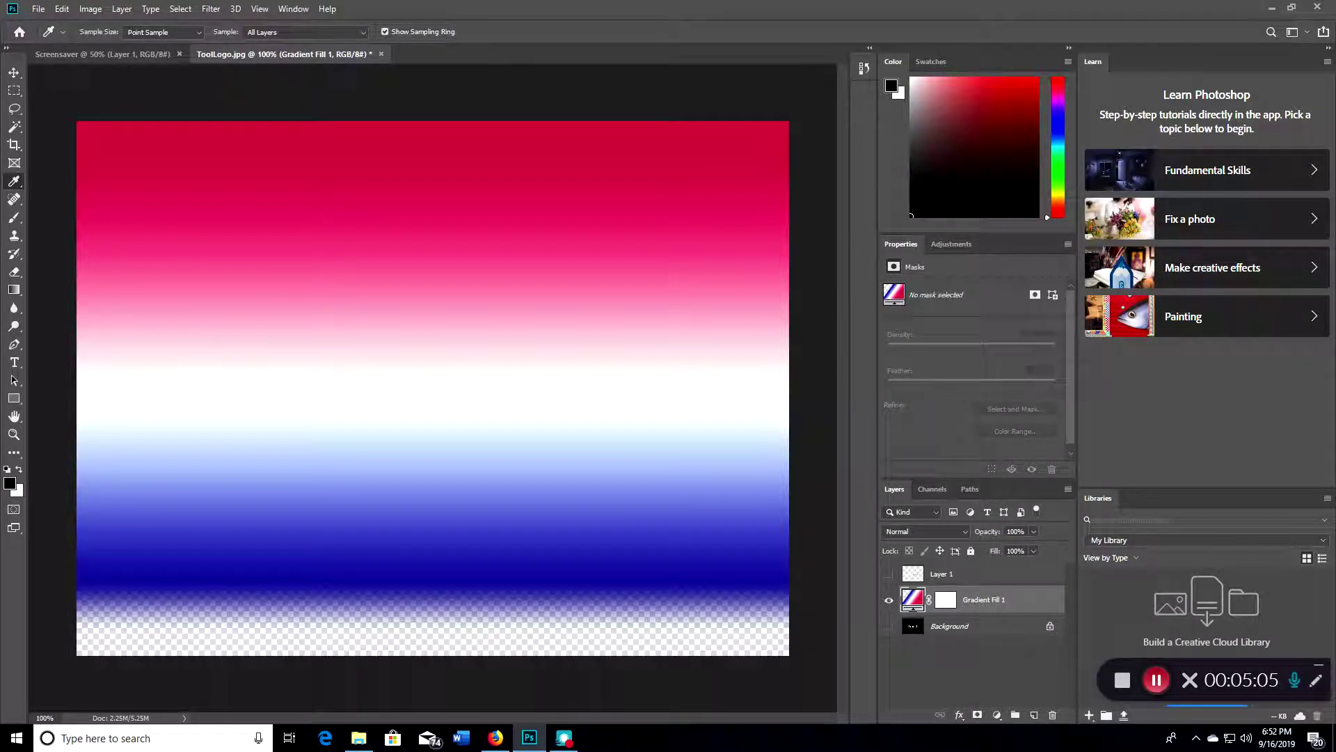
Open the KyleNametag.jpg image as a separate document
left_click(62, 8)
mouse_move(90, 8)
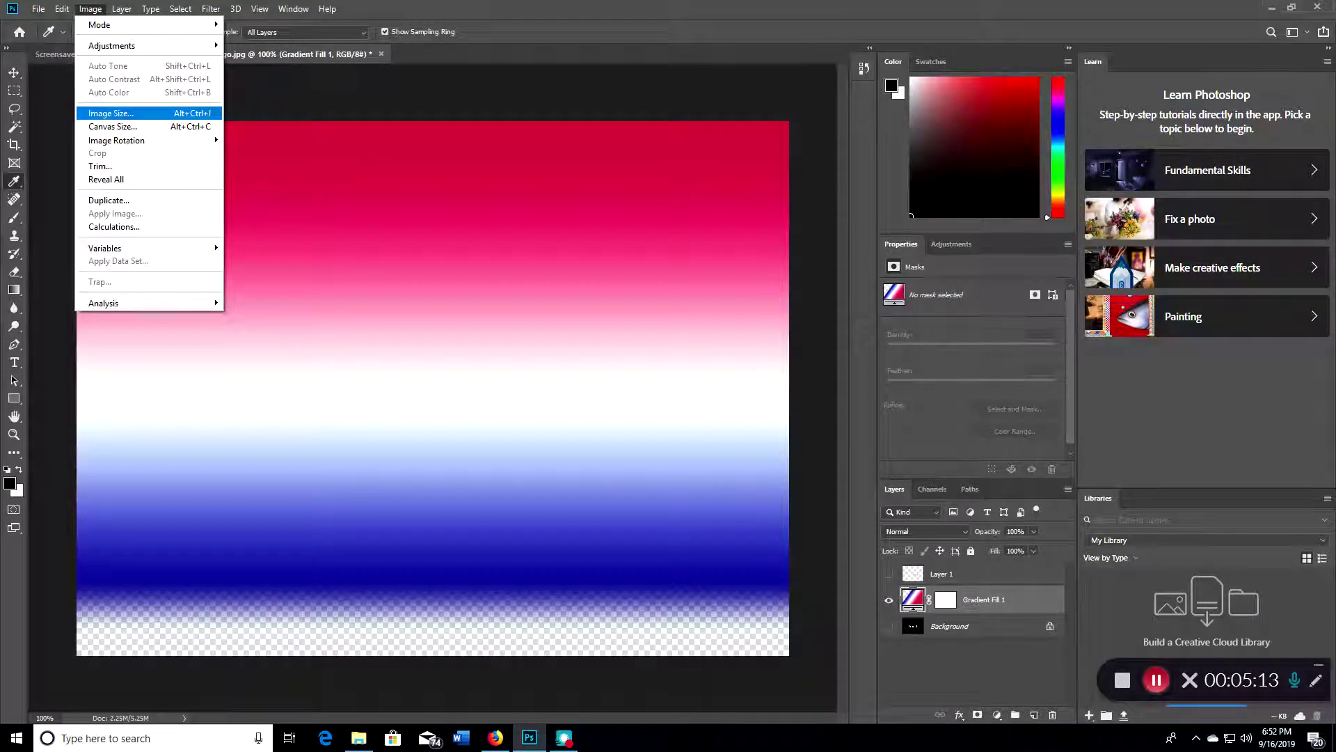
mouse_move(28, 13)
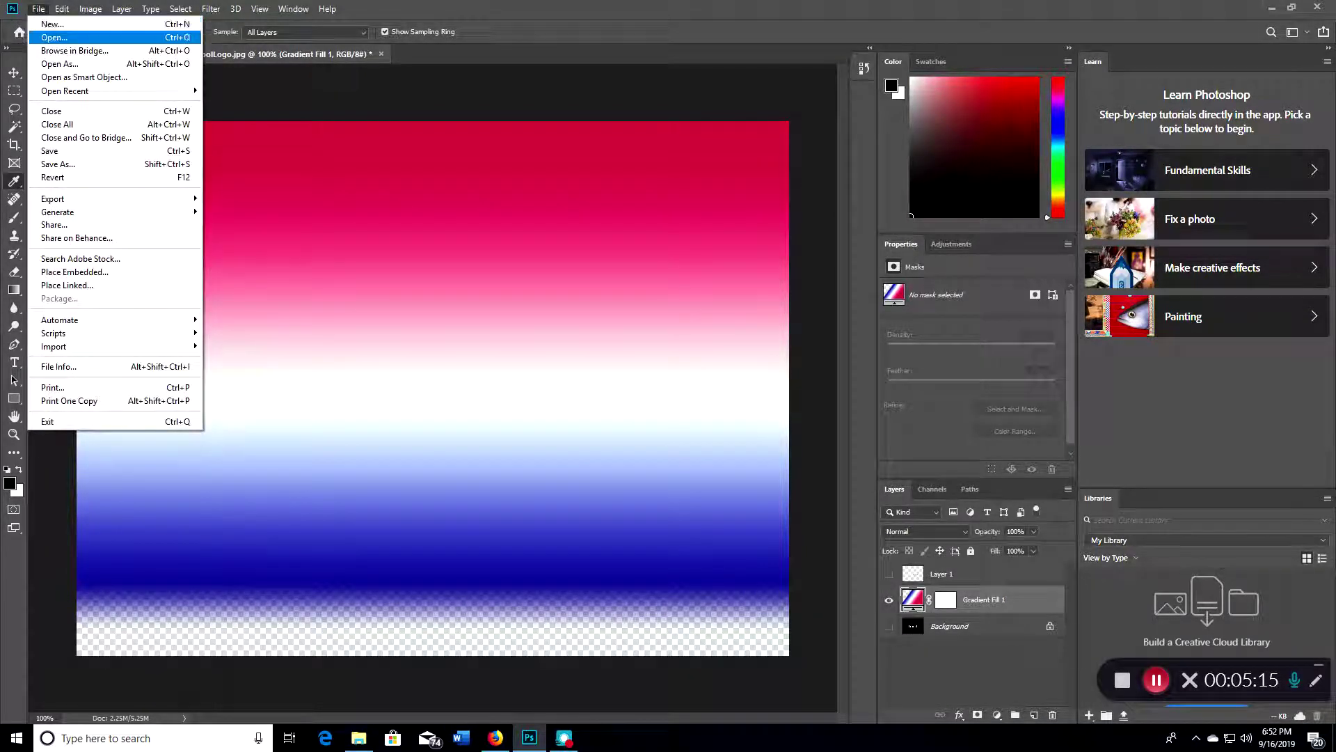
left_click(48, 38)
left_click(195, 124)
left_click(545, 352)
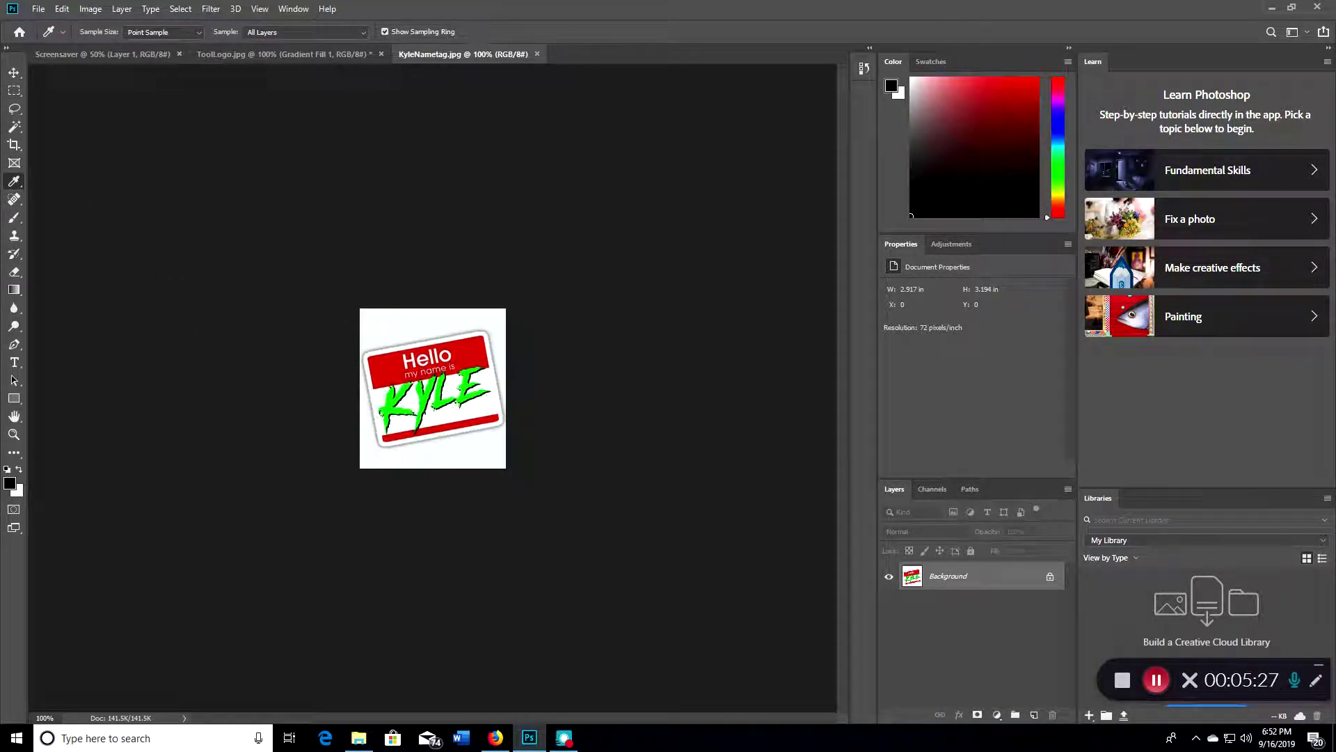
Select the name tag's red header band with the Magic Wand and check the foreground colour
left_click(14, 126)
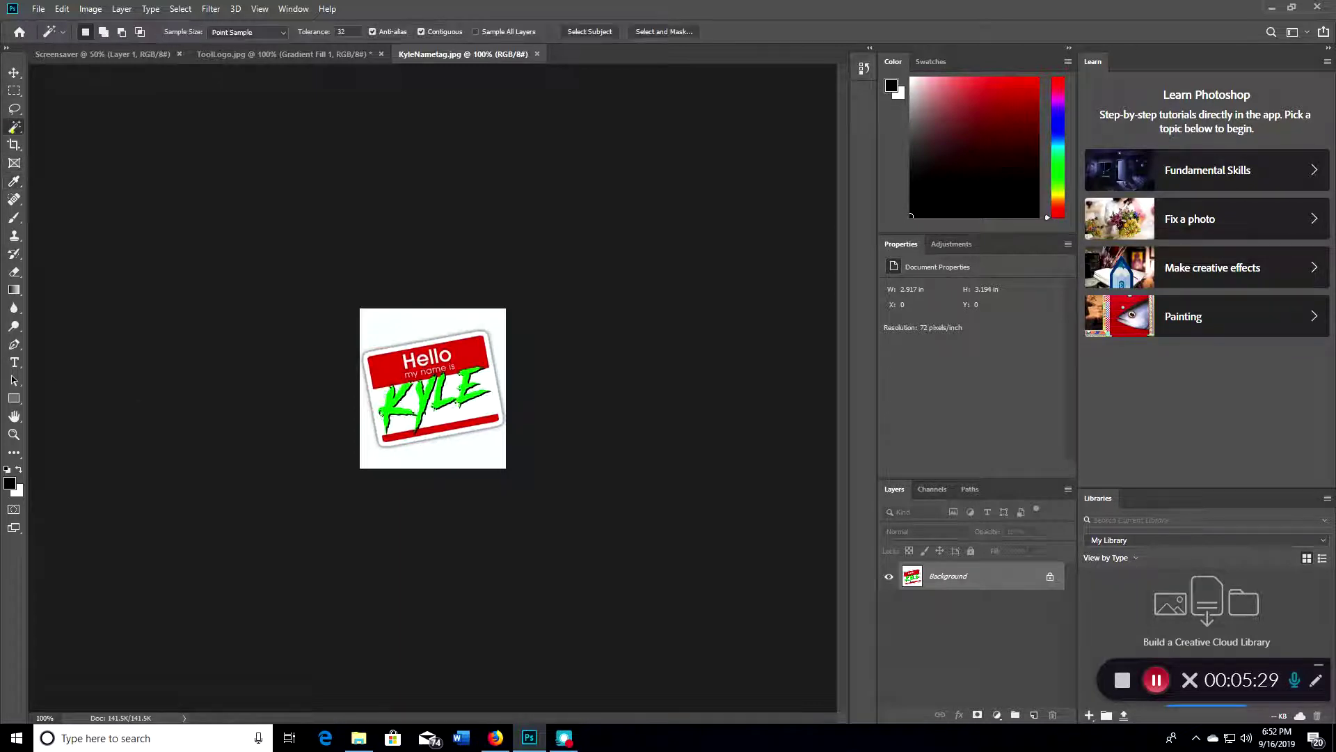
left_click(459, 346)
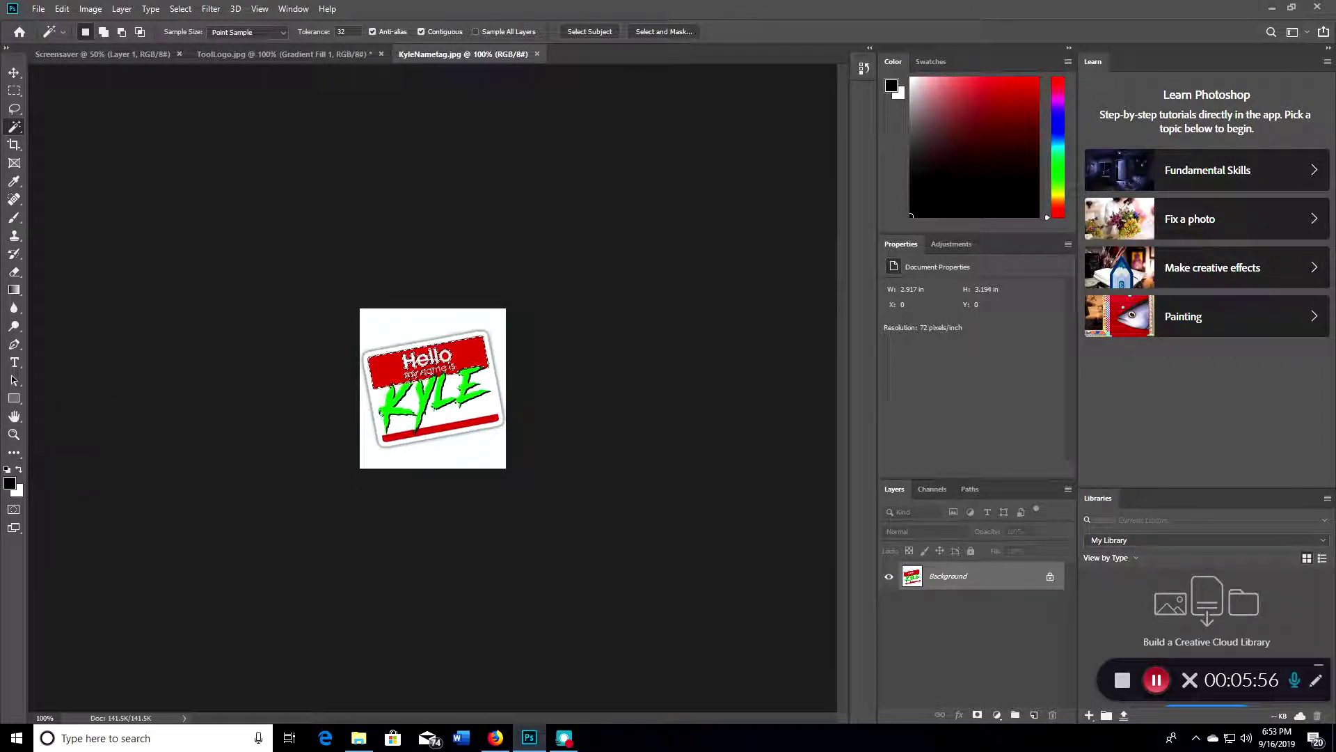
left_click(10, 483)
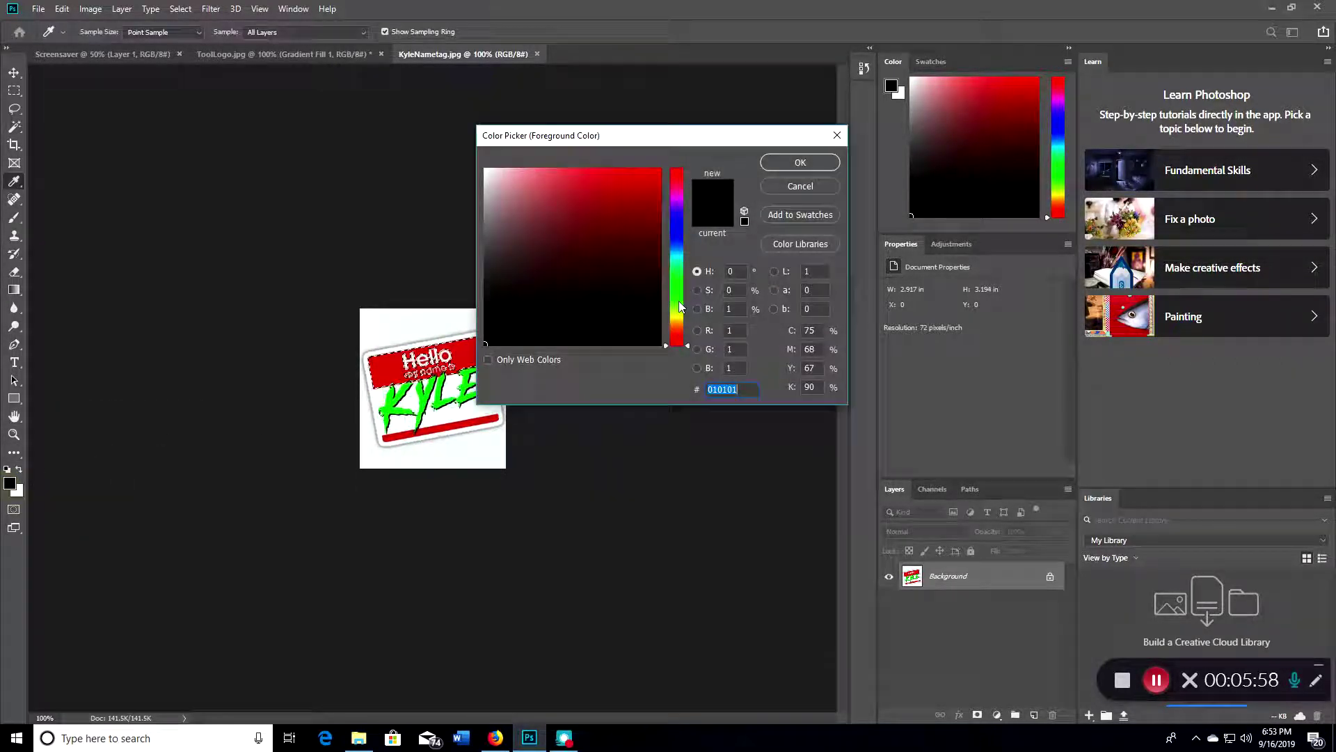
left_click(802, 158)
Try subtracting from the header selection, then add the small white lettering under Hello to a selection of the tag's white area
right_click(387, 377)
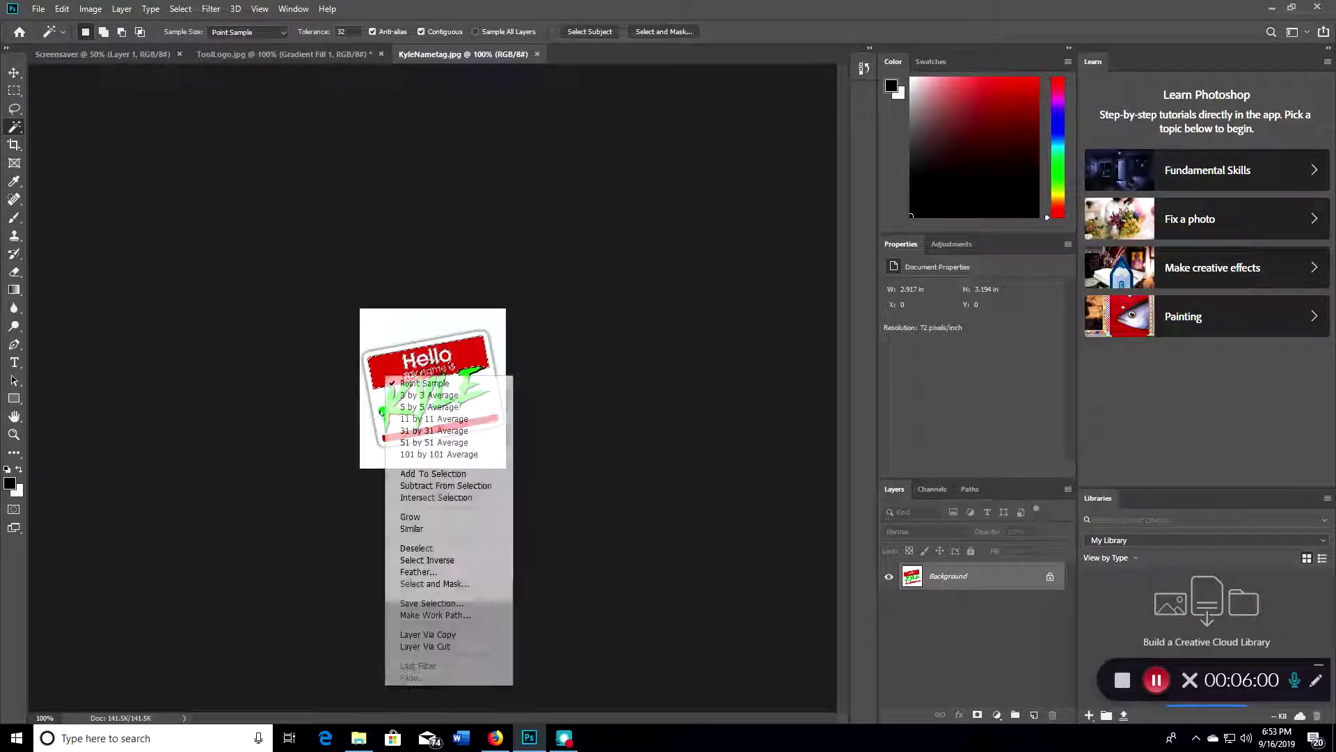
left_click(426, 486)
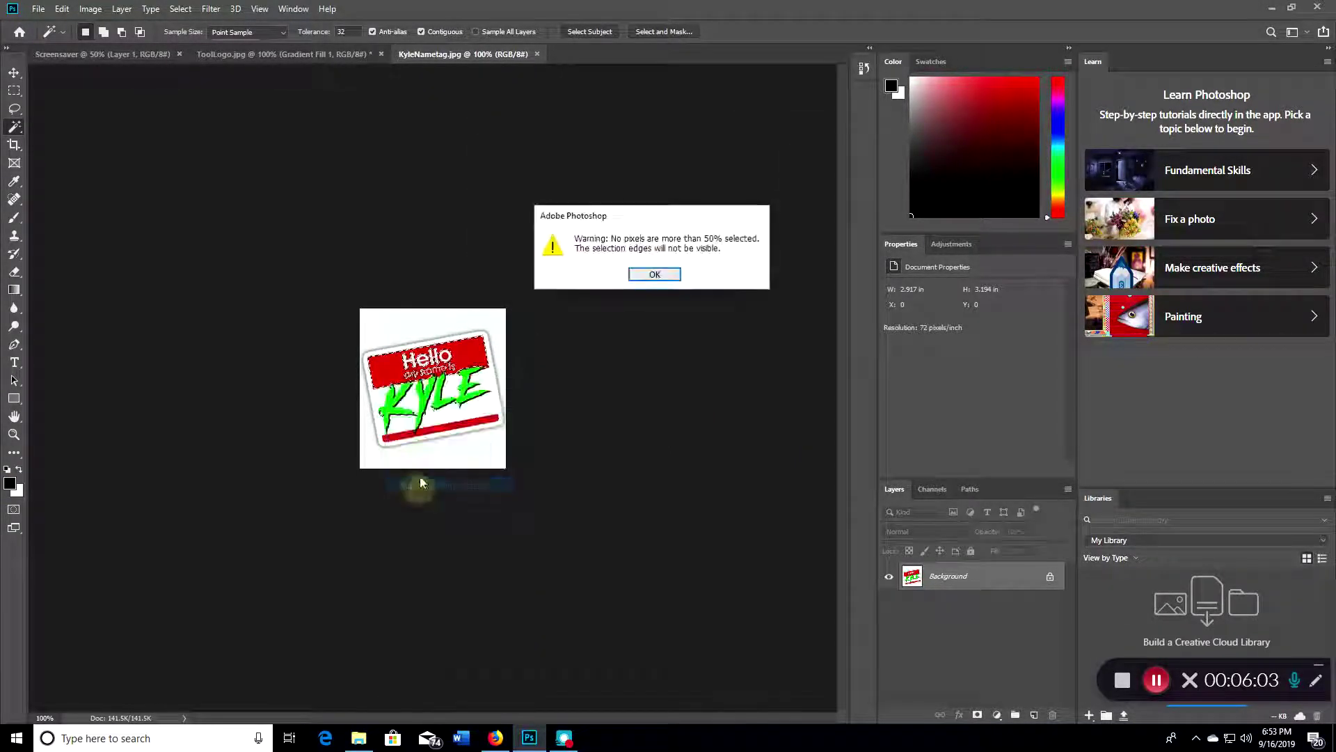
left_click(658, 274)
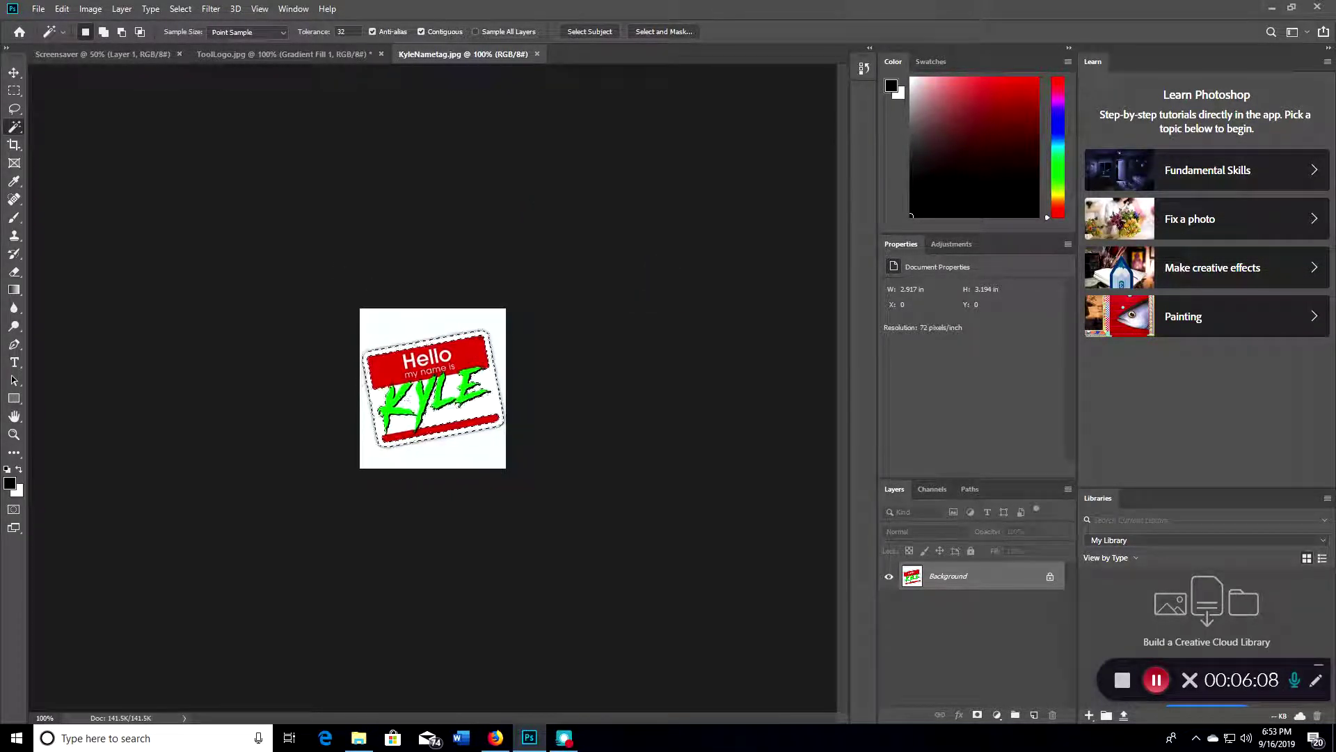
key("shift")
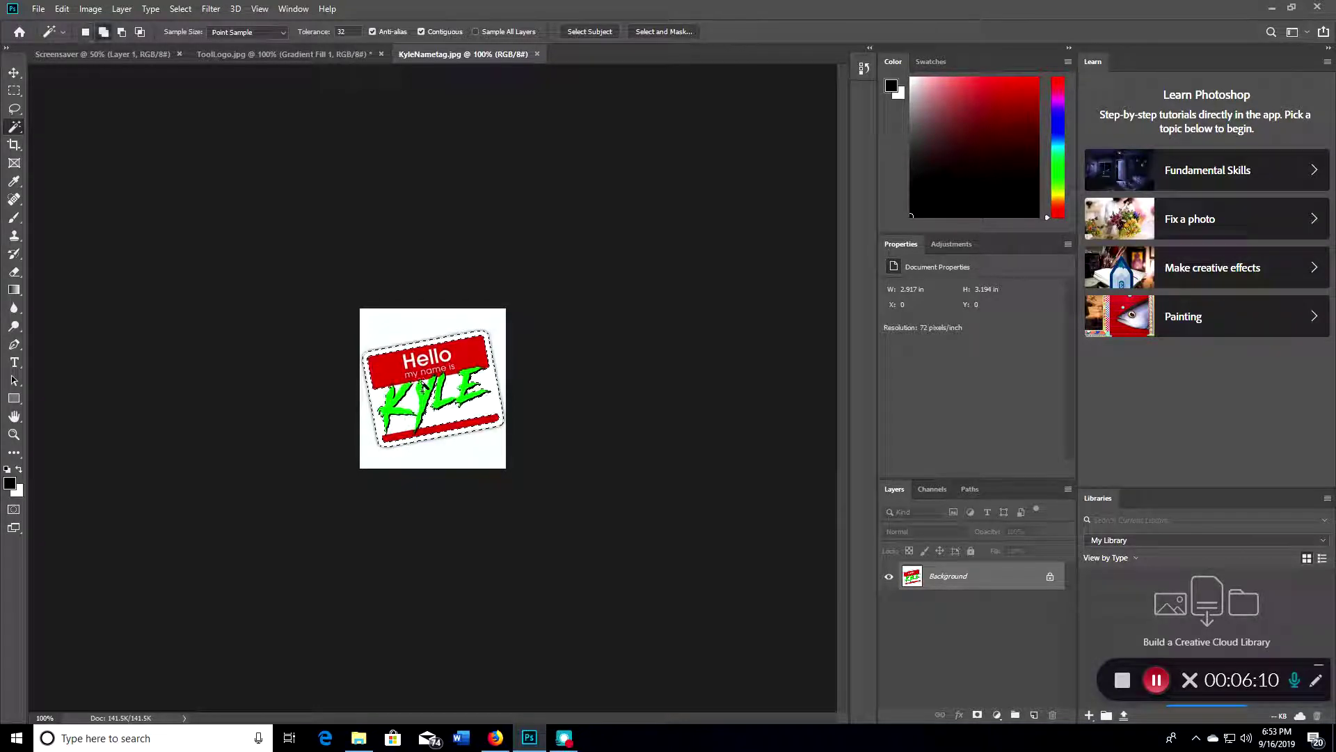
left_click(415, 375, "shift")
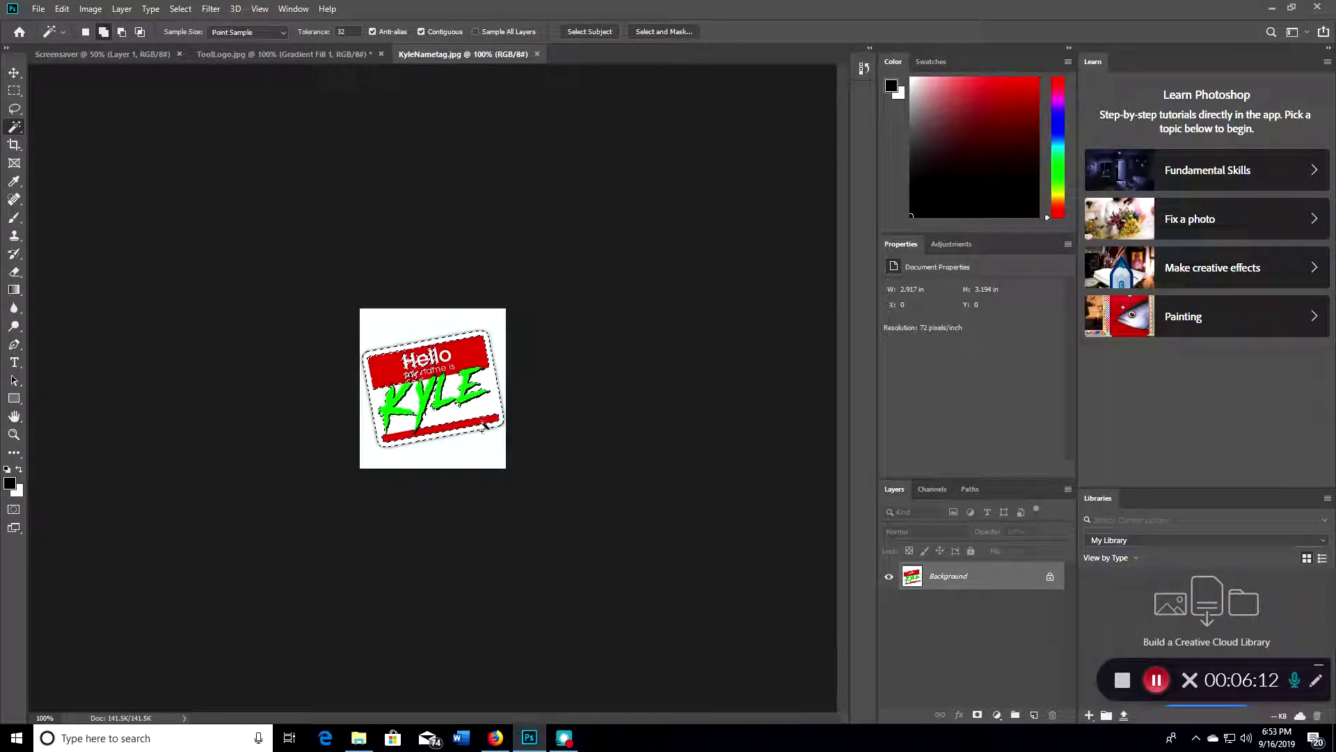
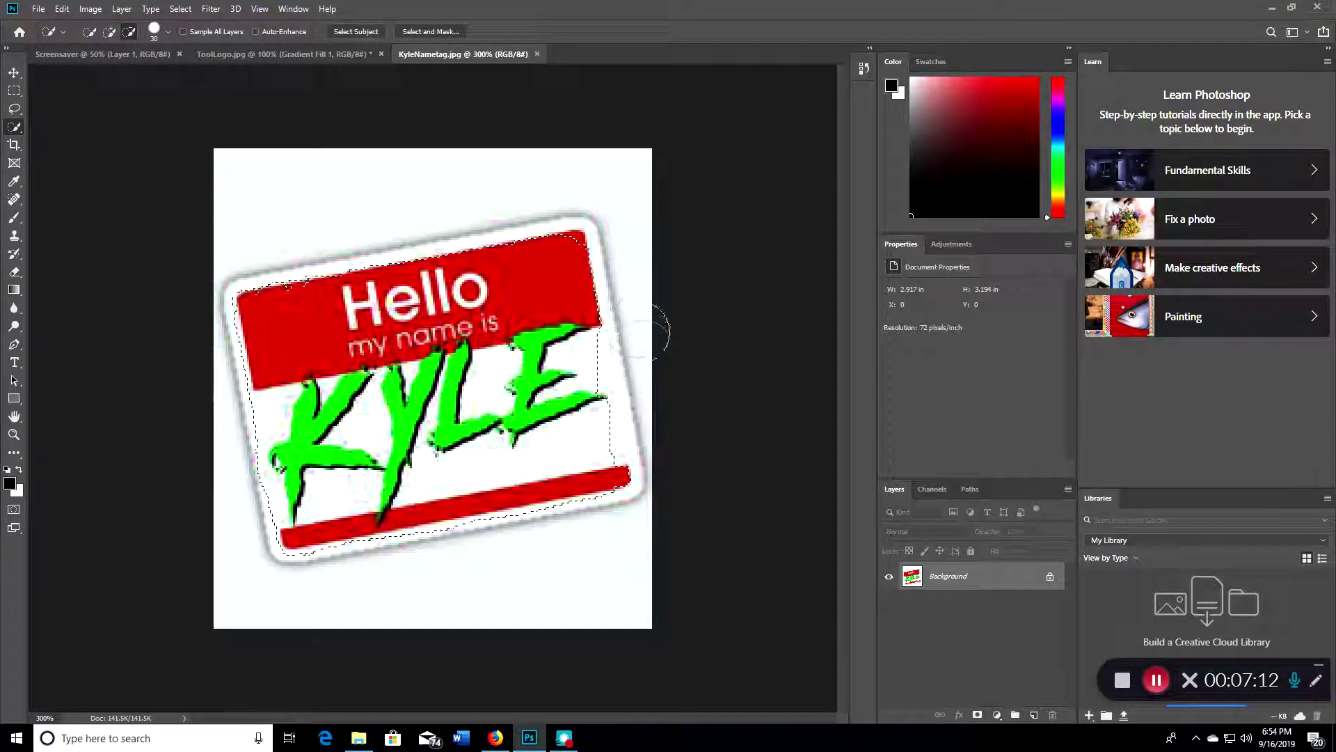
Add a tinted Black & White adjustment over the selected name tag area, with Cyans at 104 and Blues at 246
left_click(964, 244)
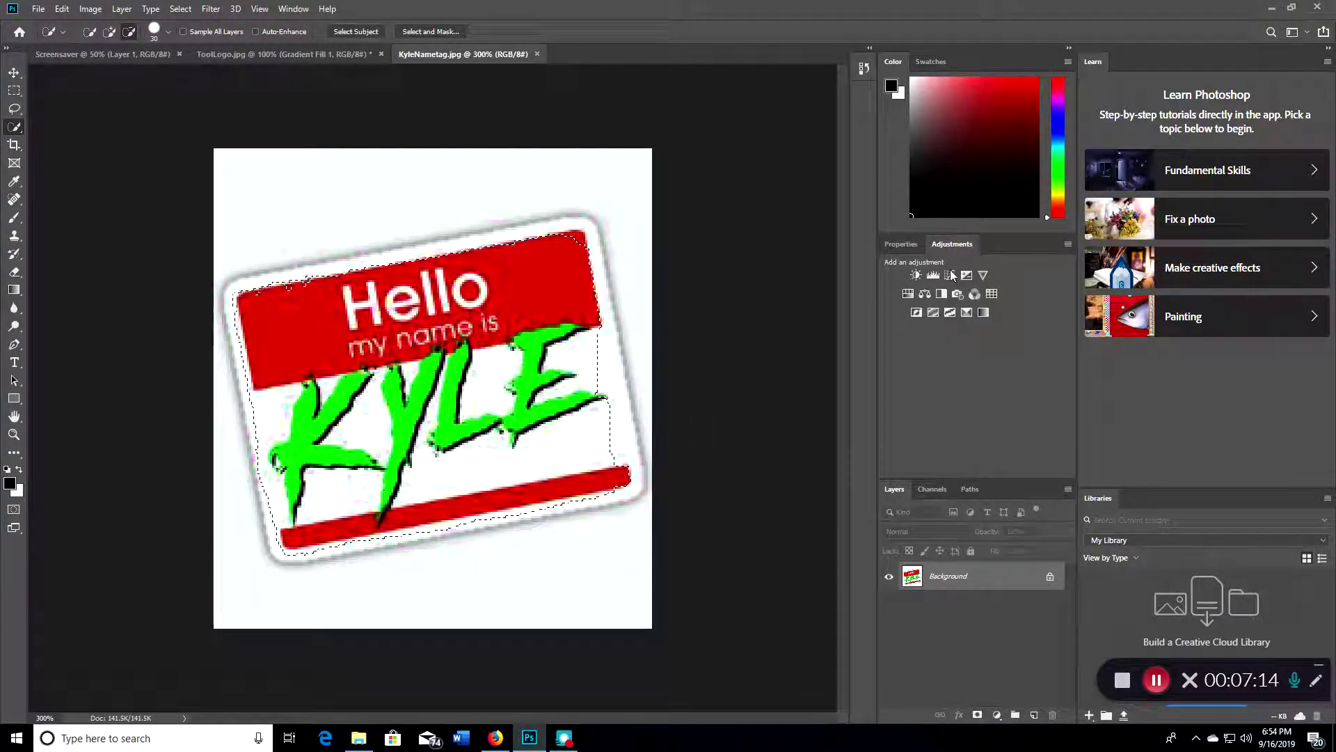
left_click(941, 293)
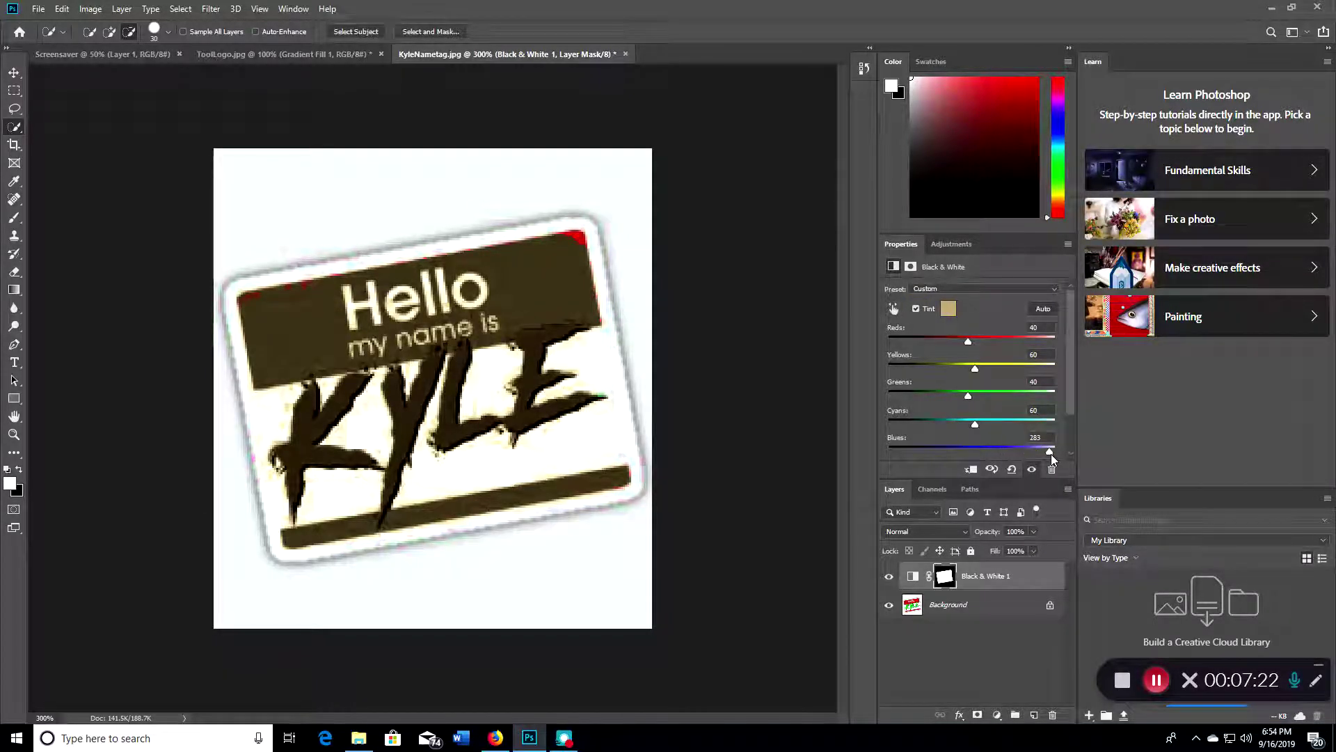
left_click_drag(1055, 451, 1037, 451)
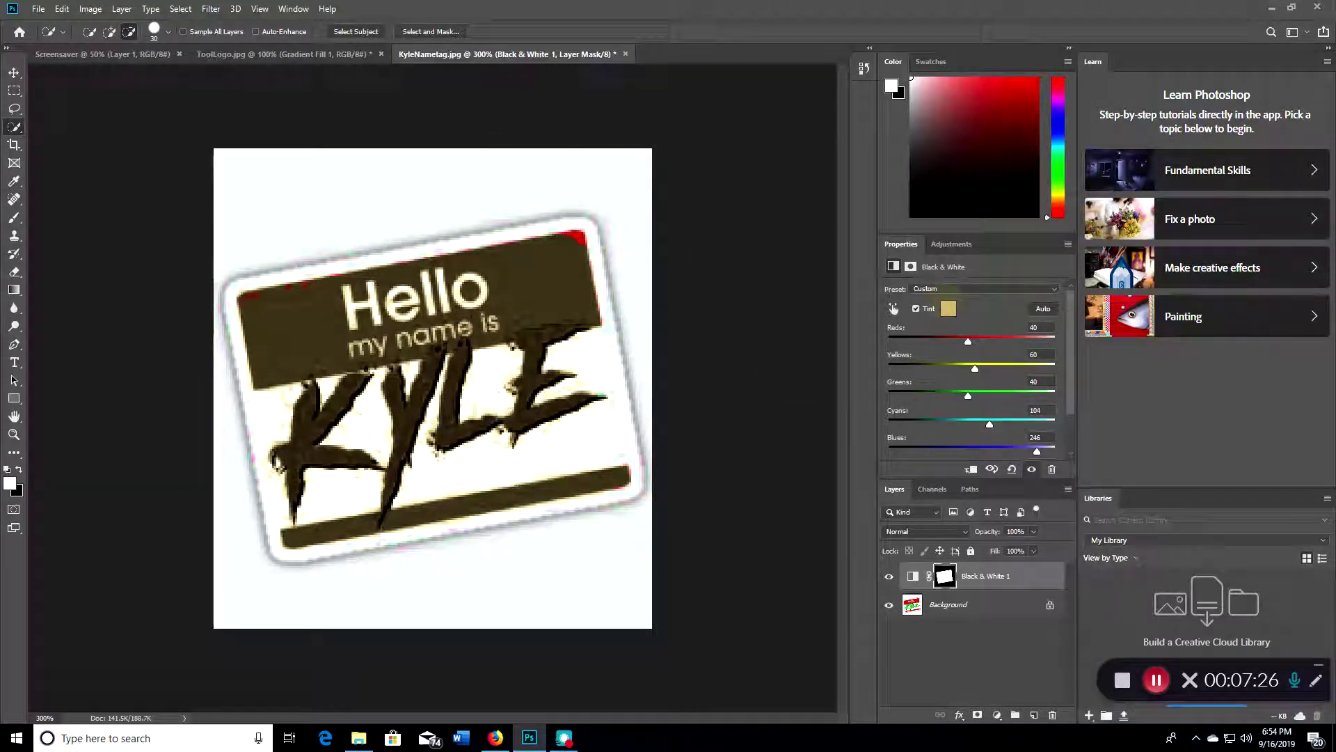
Change the Black & White adjustment's tint colour to purple
left_click(948, 308)
left_click_drag(676, 324, 676, 201)
left_click(800, 162)
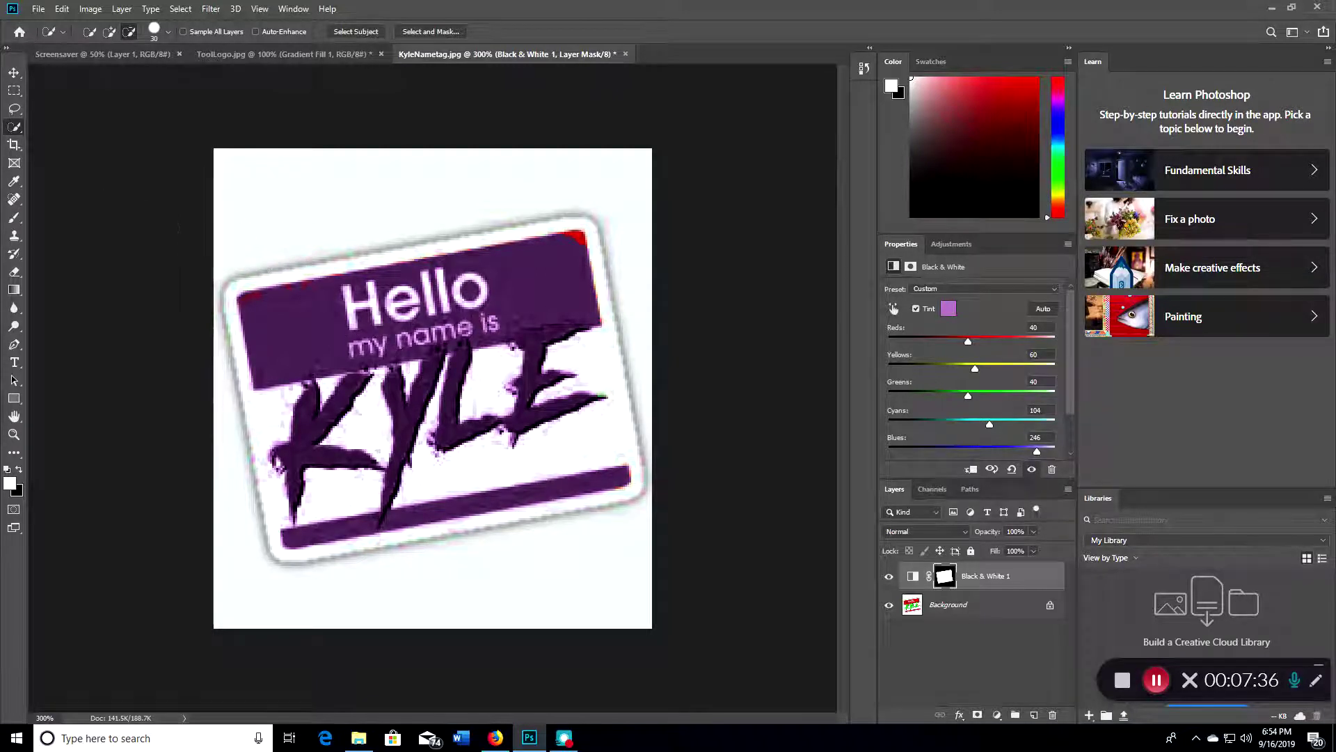
Outline the name tag's inner area with a freehand Lasso selection around the header, lettering and lower stripe
key("m")
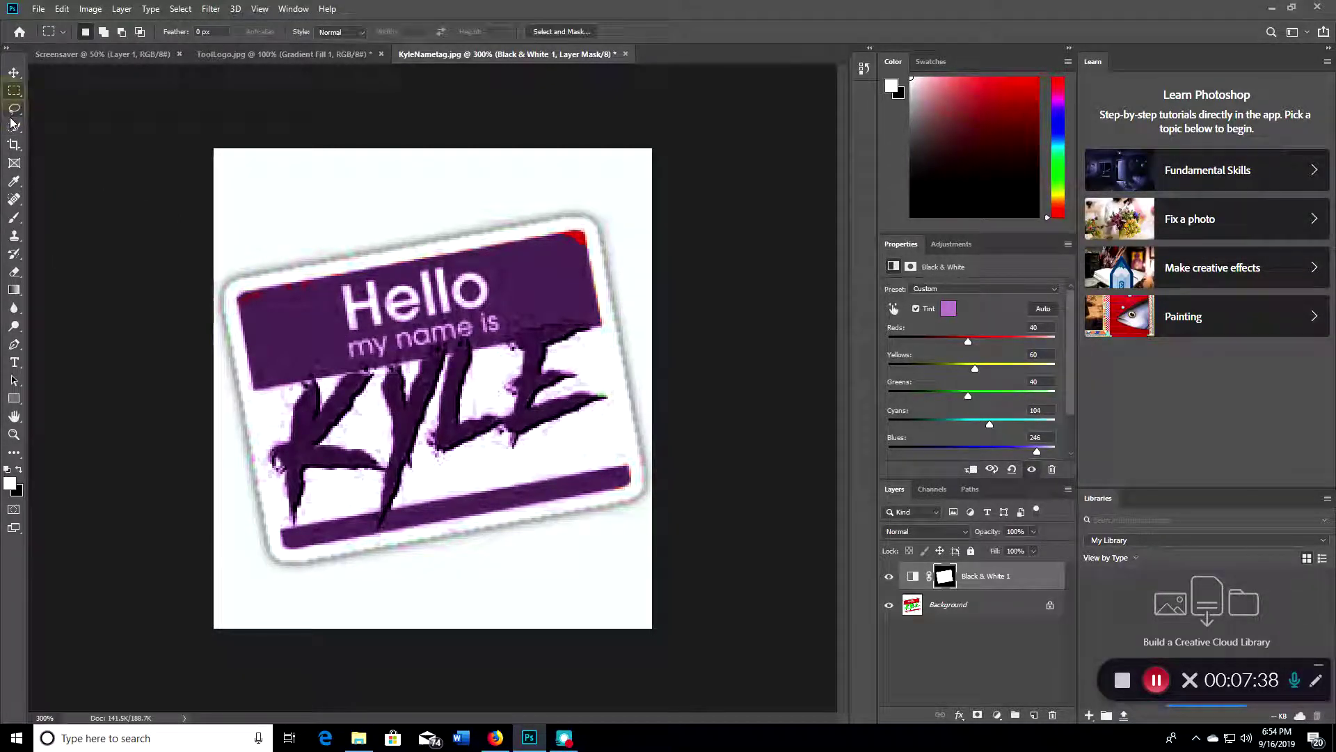
left_click(14, 107)
left_click_drag(239, 296, 247, 327)
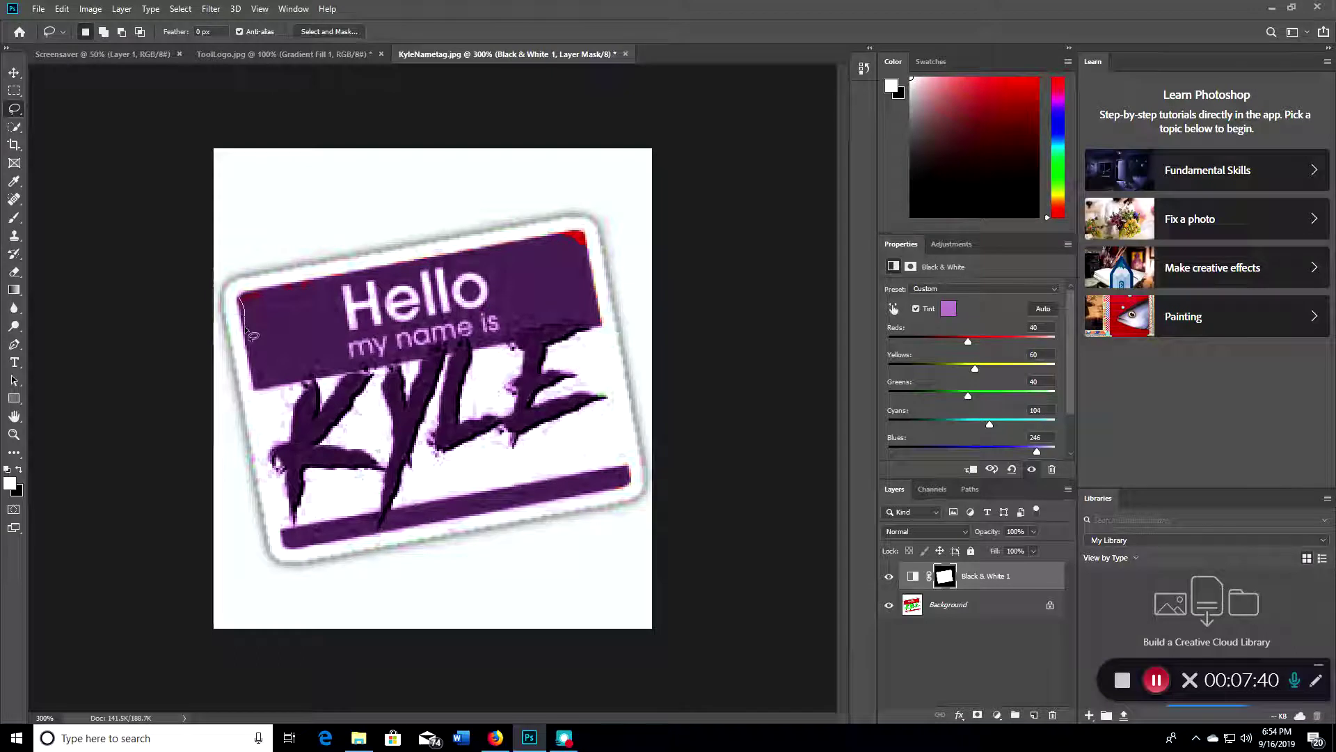
left_click_drag(269, 468, 282, 534)
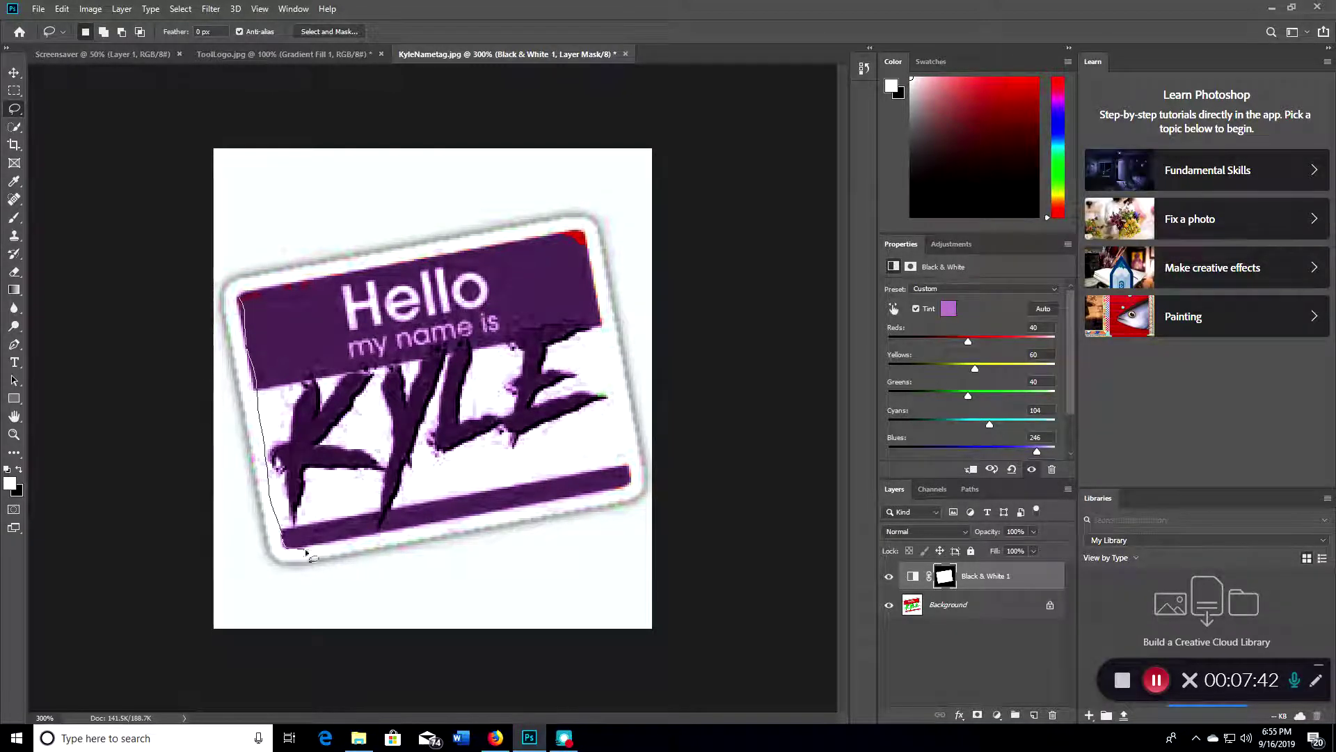
left_click_drag(487, 523, 626, 491)
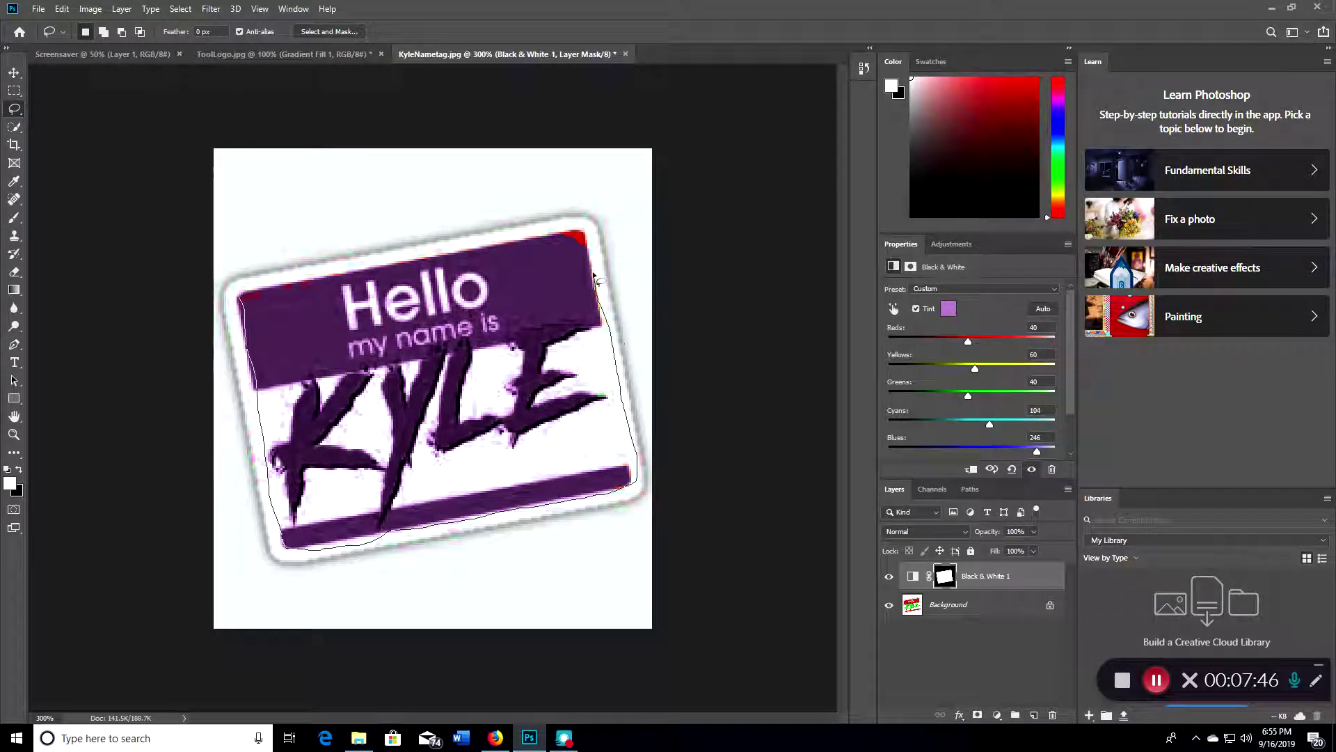
mouse_move(559, 227)
left_mouse_down()
mouse_move(358, 258)
mouse_move(238, 297)
left_mouse_up()
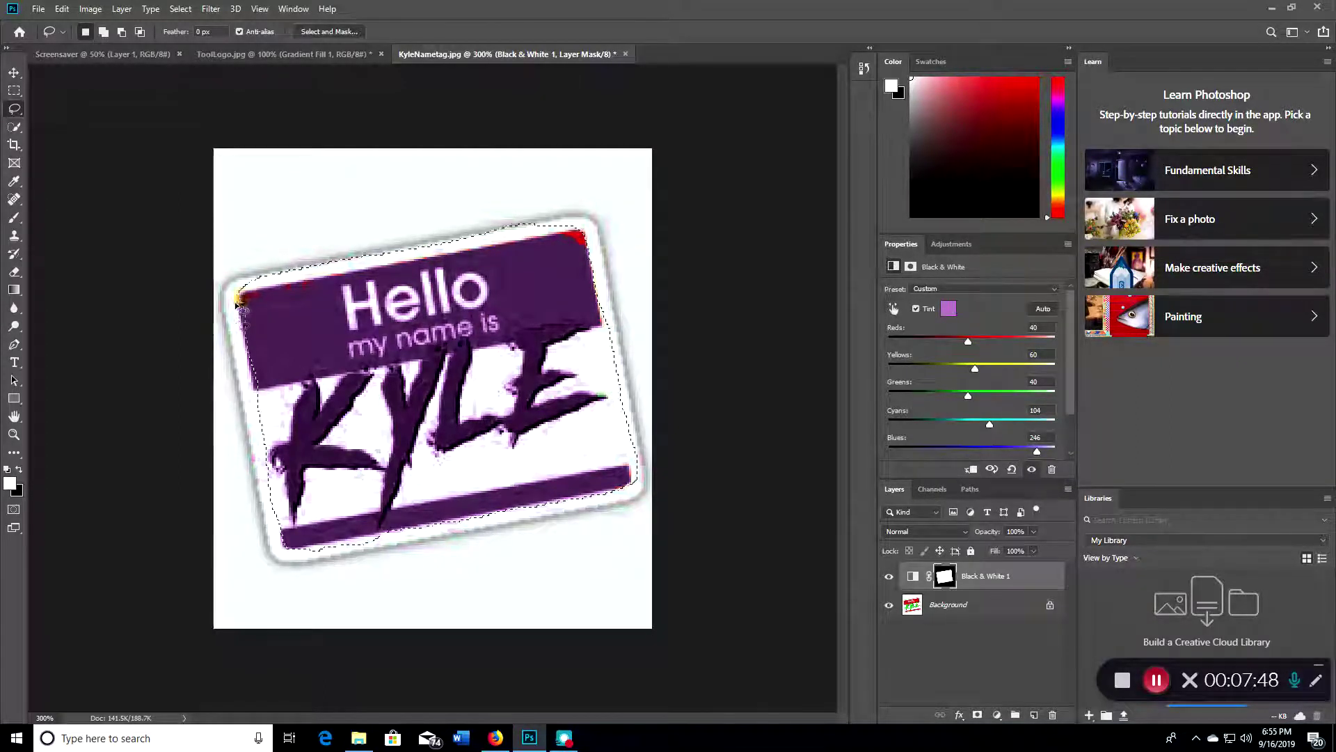
Cut the lassoed area from the Black & White adjustment's layer mask
right_click(320, 306)
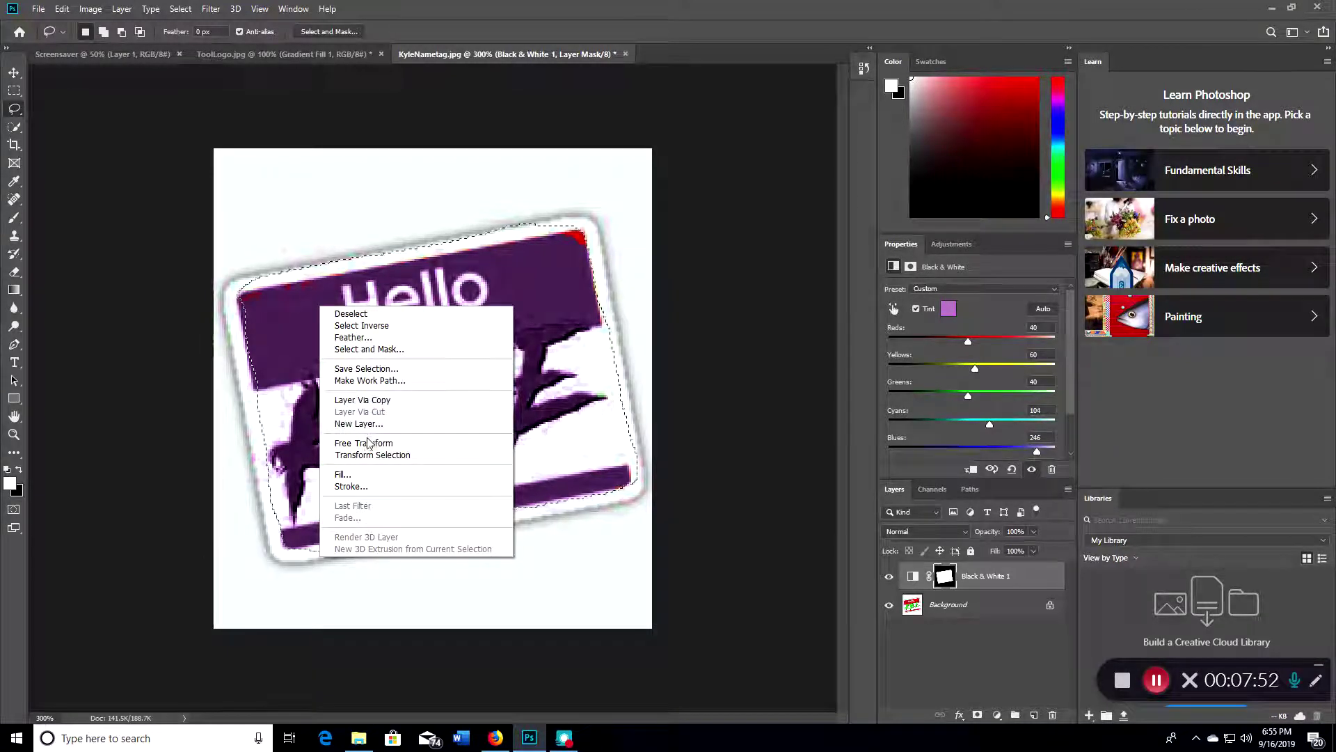
left_click(260, 318)
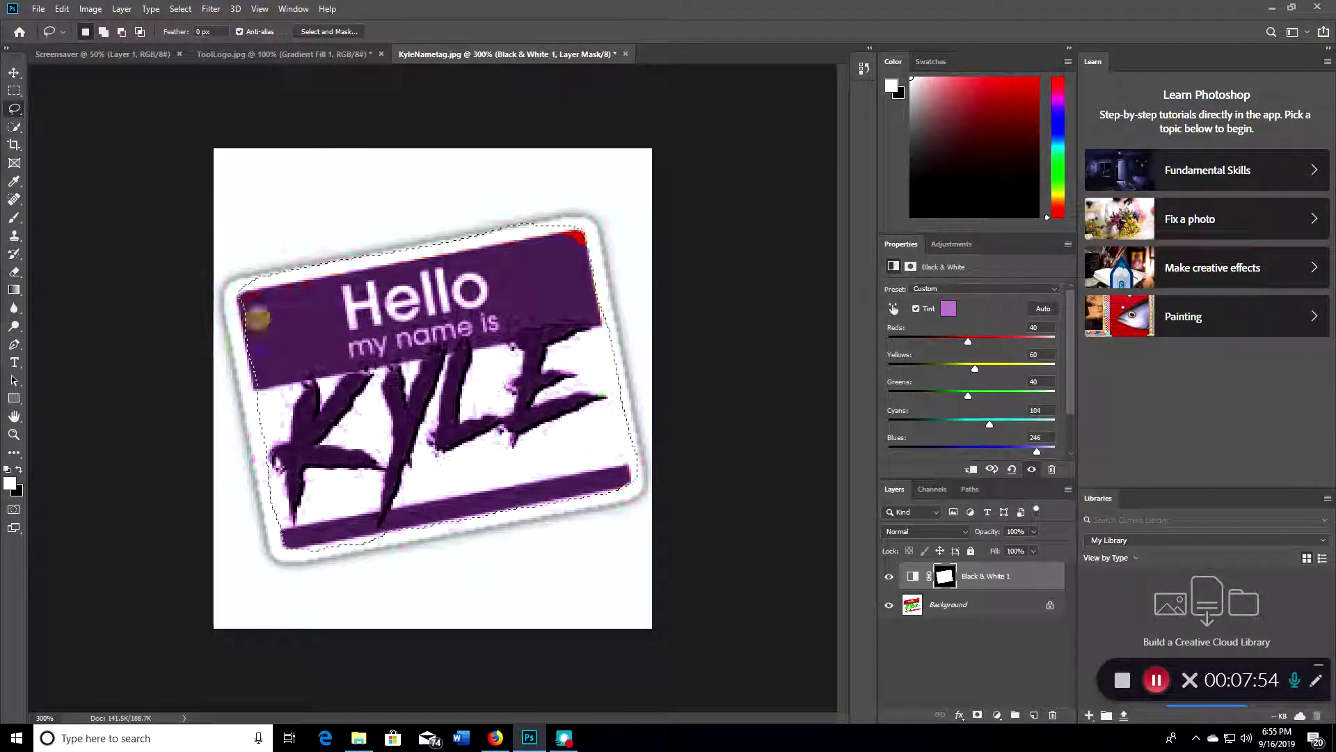
left_click(62, 8)
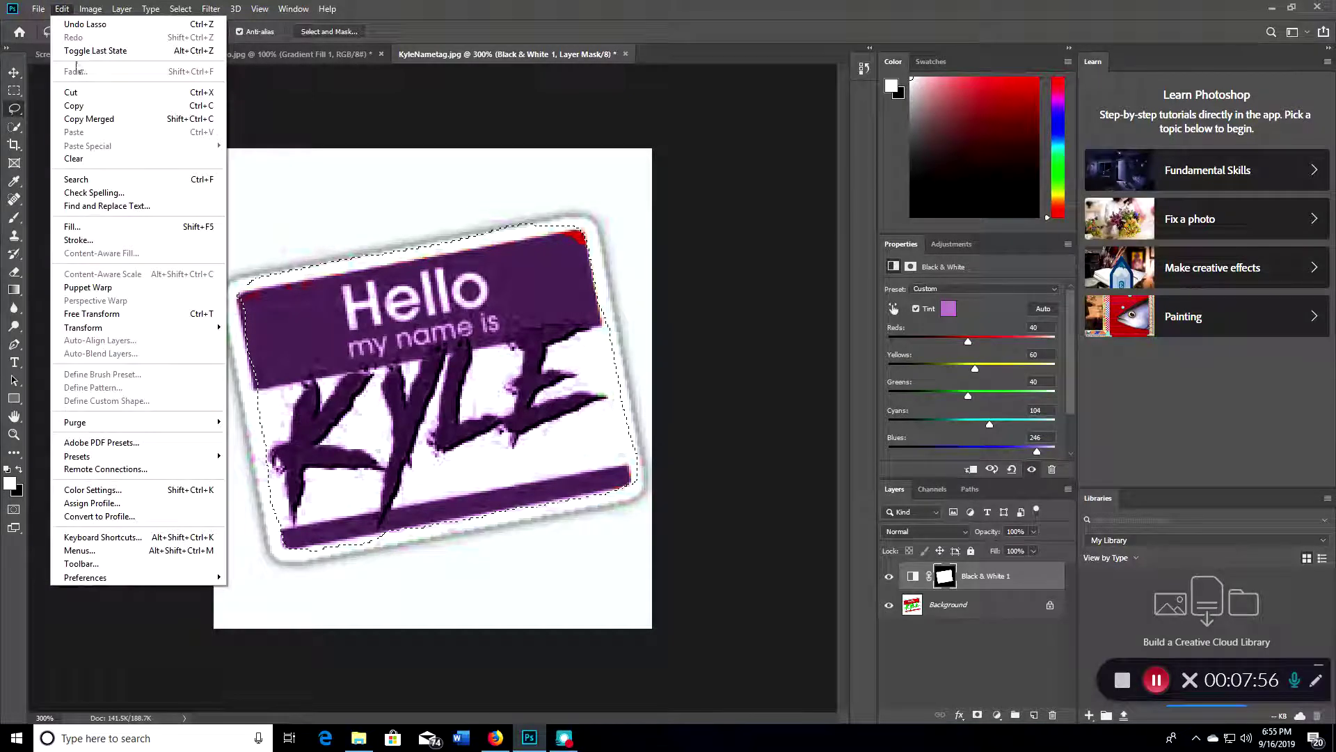
left_click(77, 92)
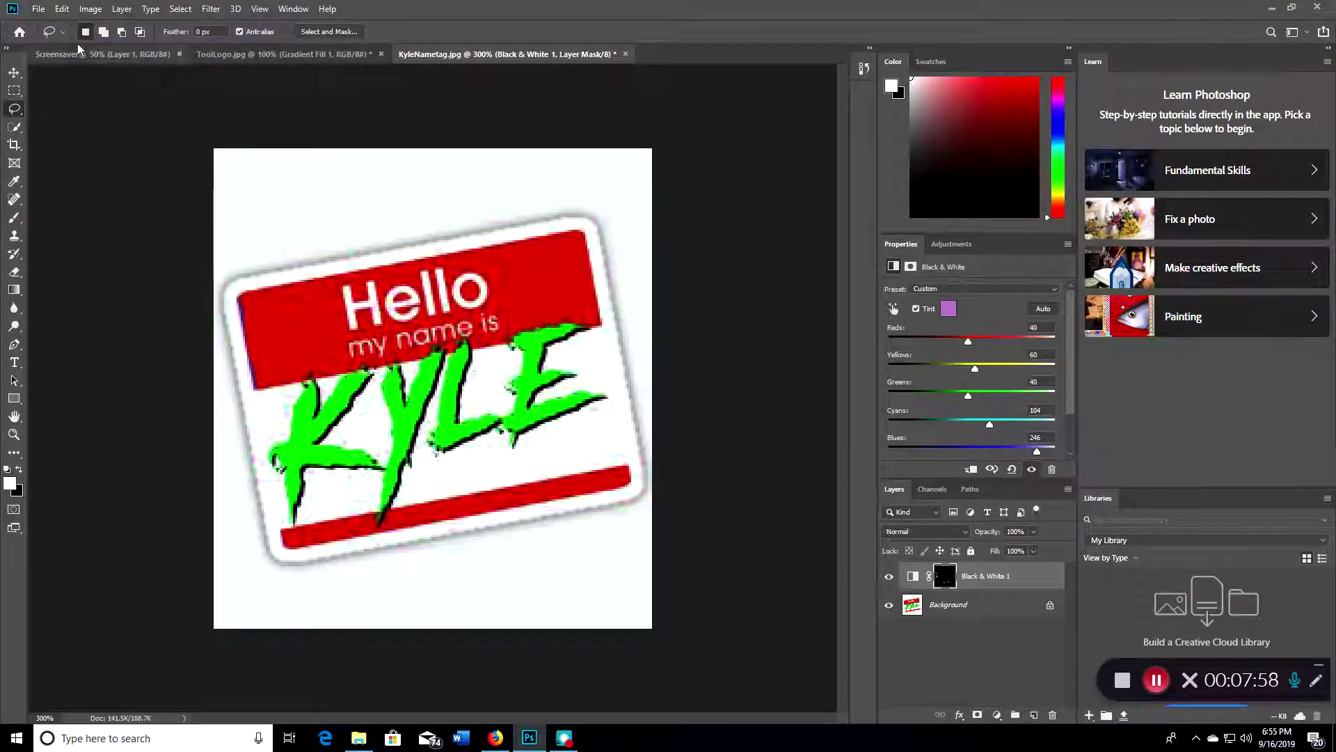
Switch to the ToolLogo.jpg document and add a new layer named Layer 2 above the gradient fill
left_click(290, 54)
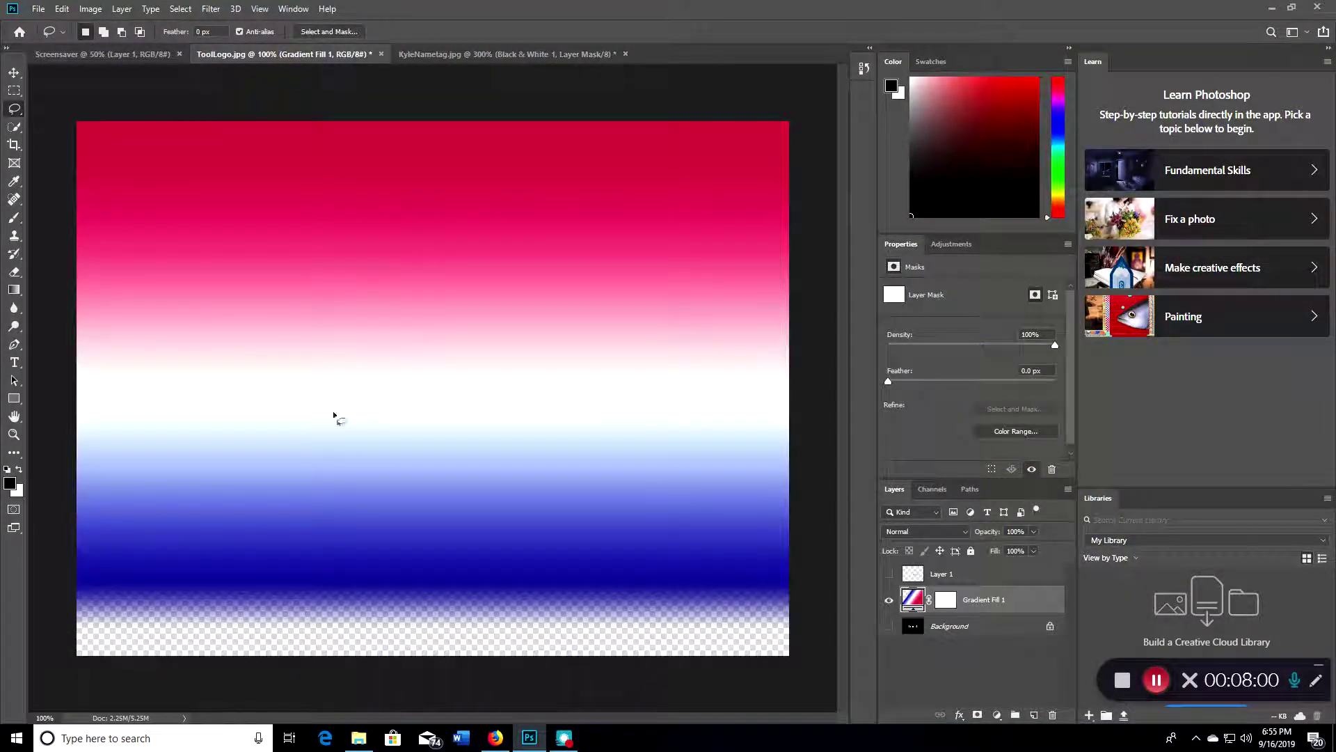
right_click(204, 456)
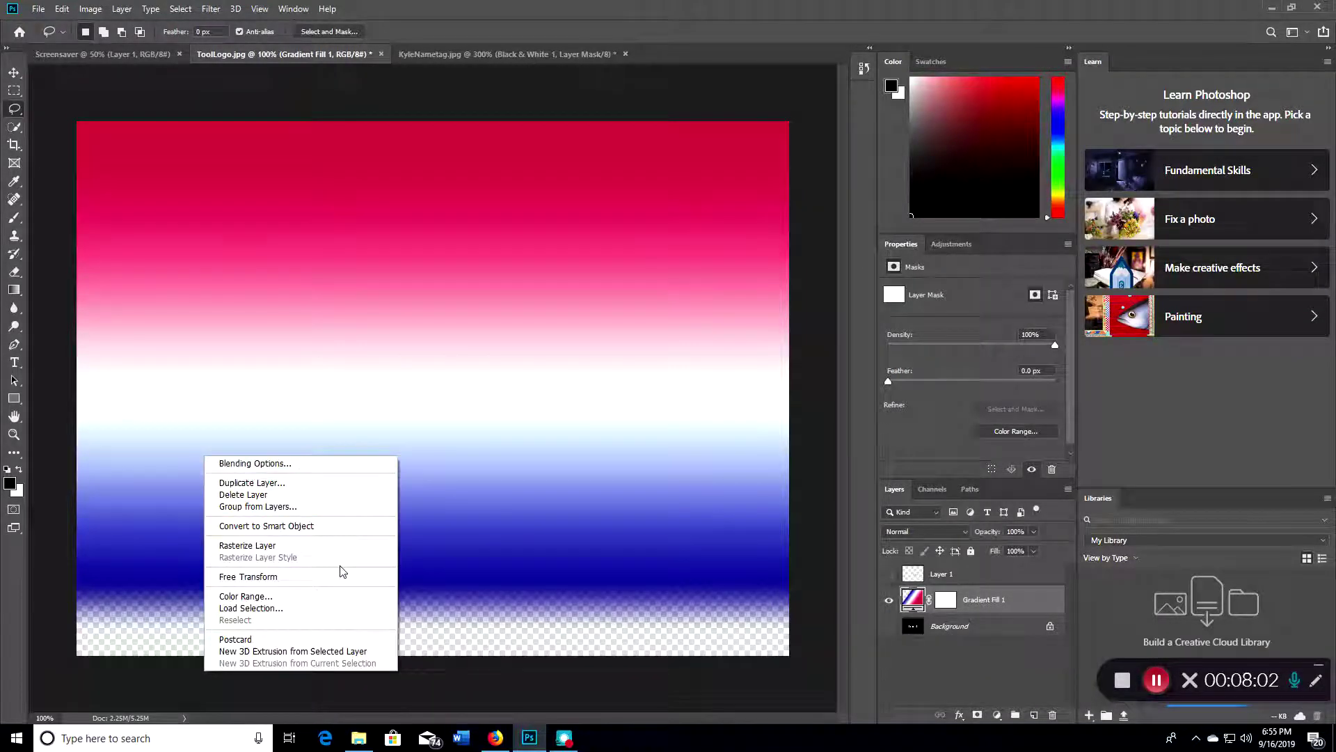
left_click(135, 10)
mouse_move(133, 25)
left_click(285, 25)
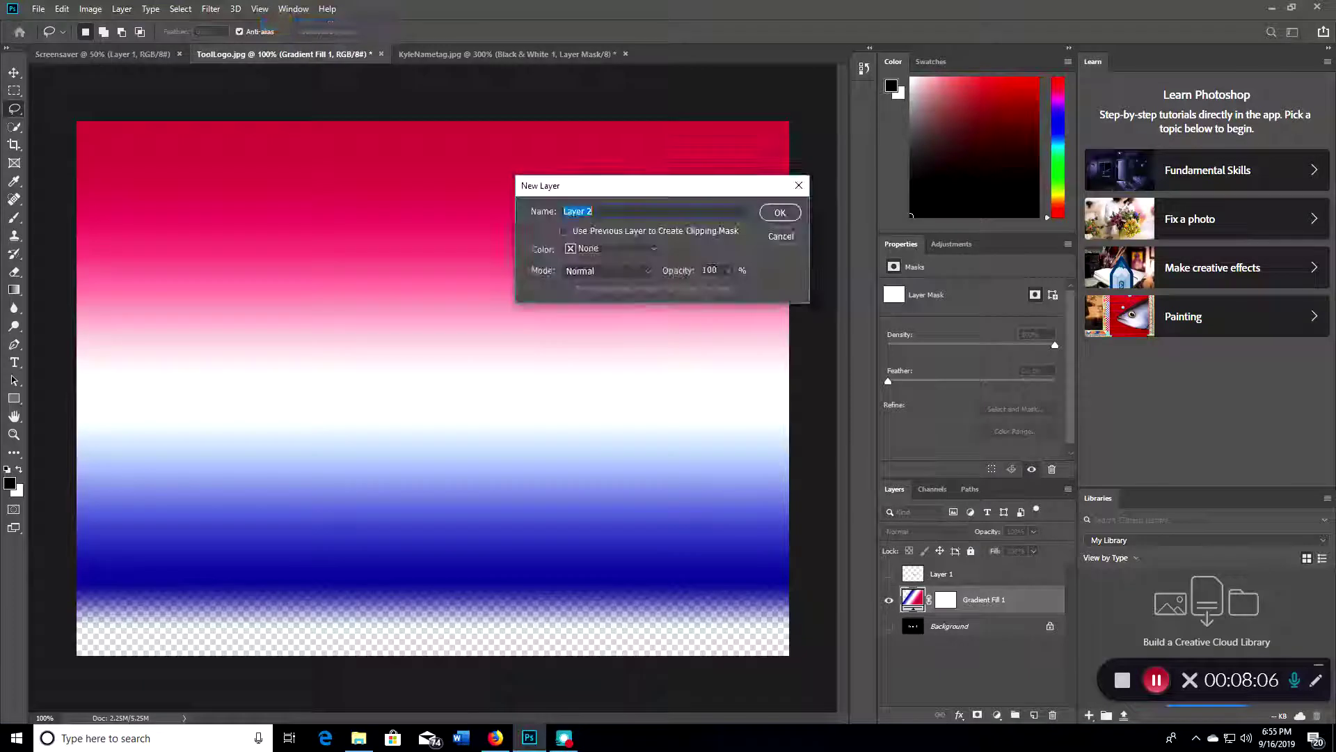
left_click(785, 212)
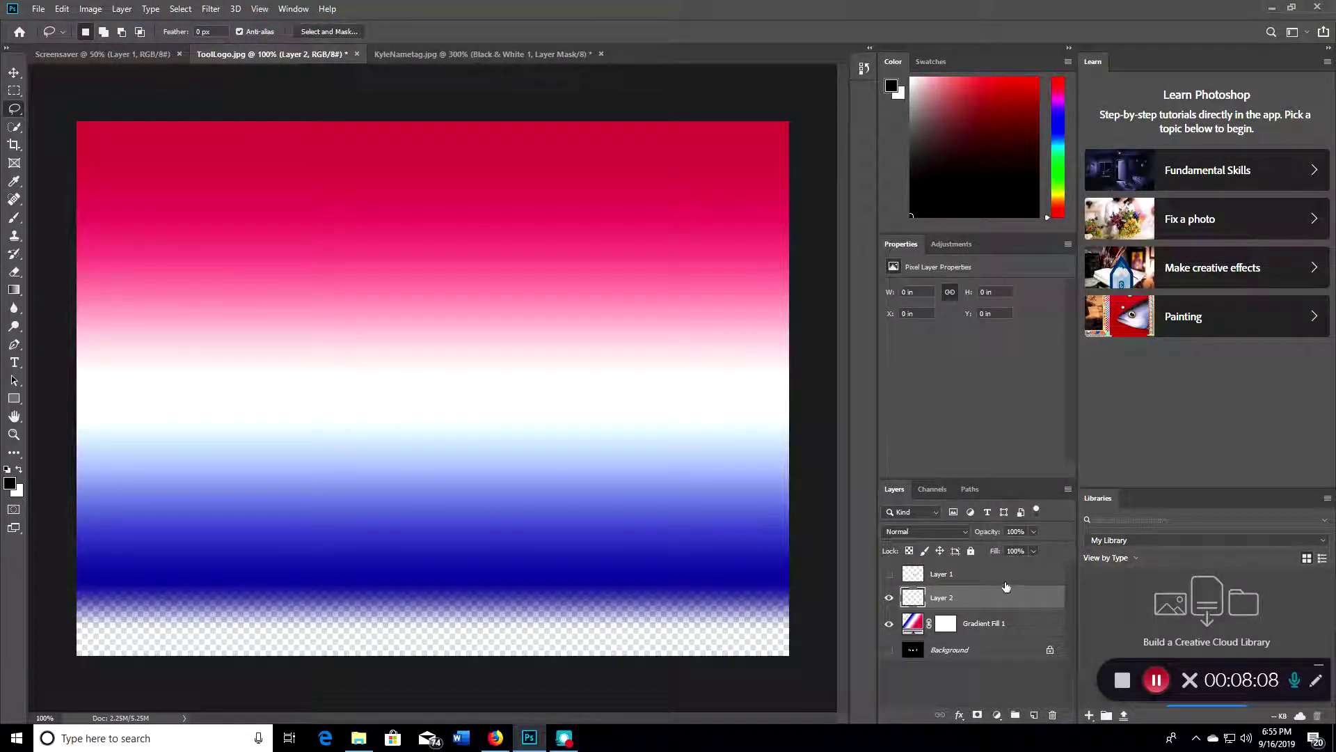
Hide the gradient fill layer and paste the cut area onto Layer 2
left_click(888, 624)
right_click(270, 331)
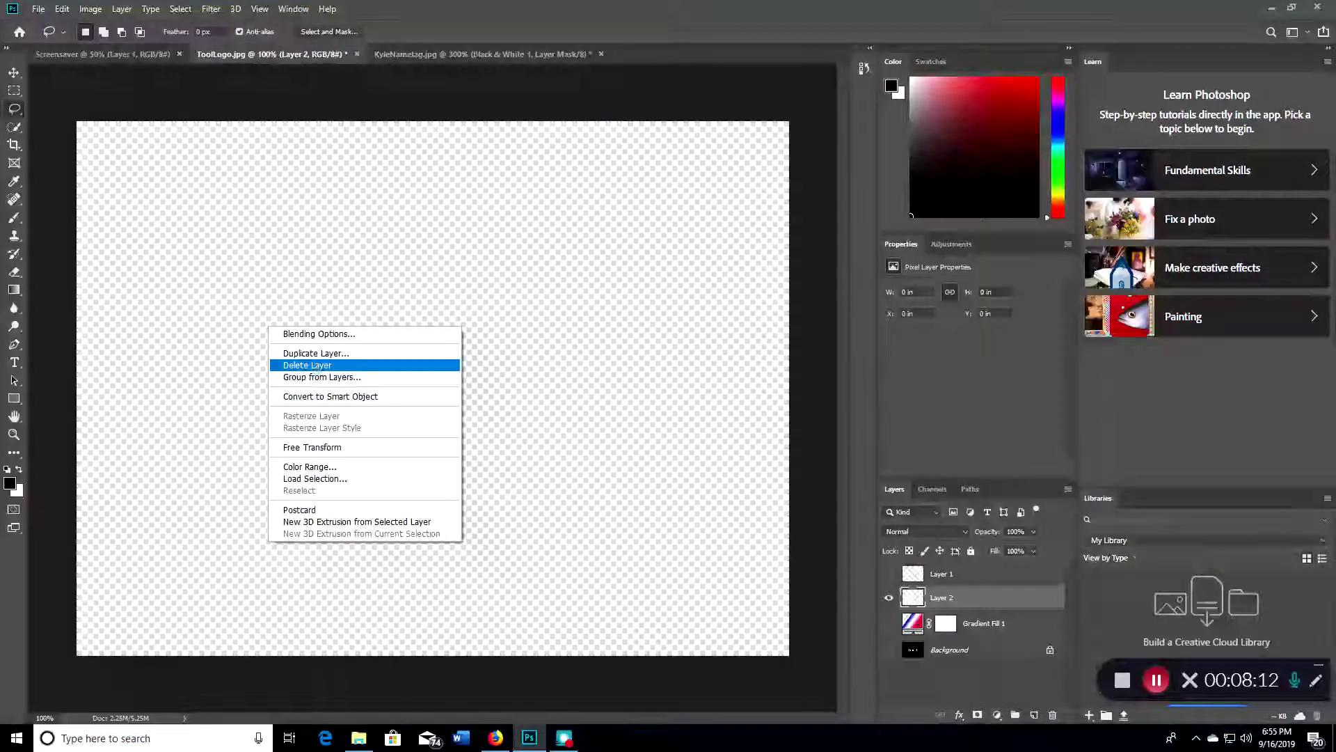
left_click(164, 253)
left_click(62, 8)
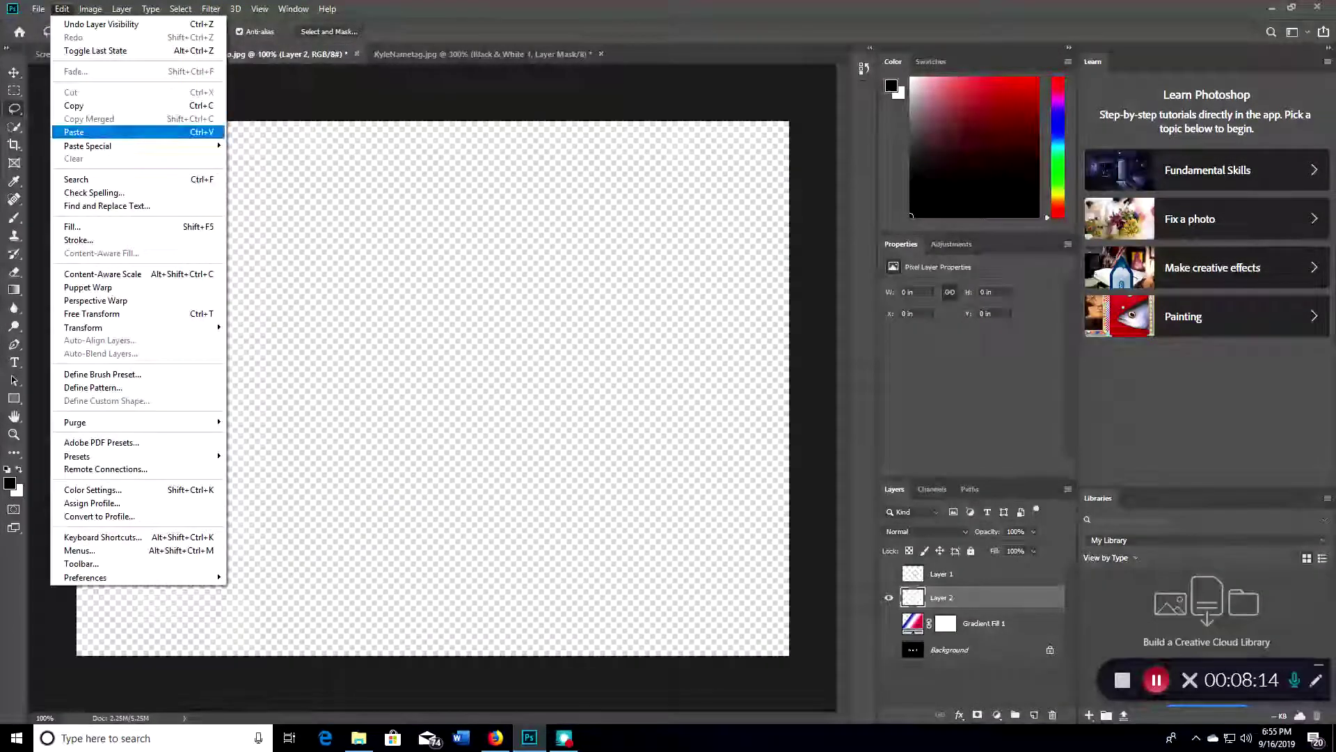
left_click(74, 132)
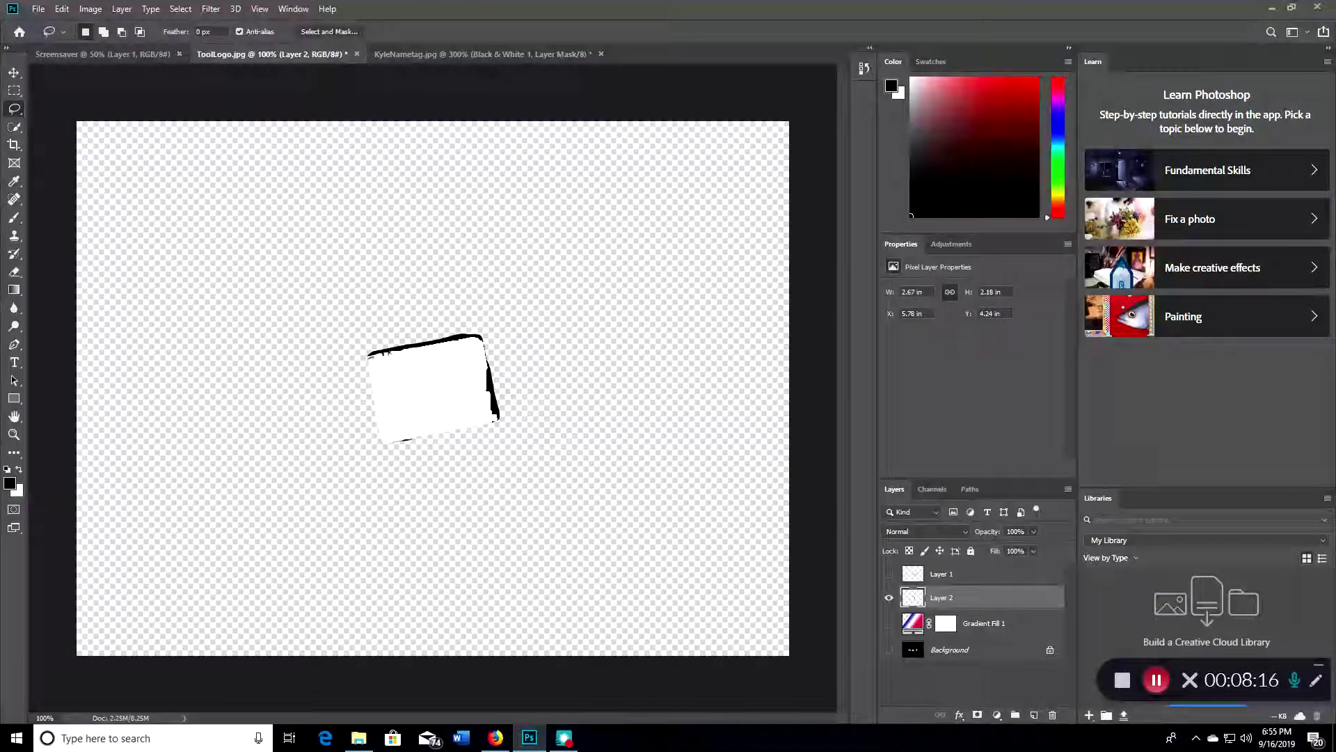
Return to the name tag document, undo the cut and clear the lasso selection
left_click(441, 55)
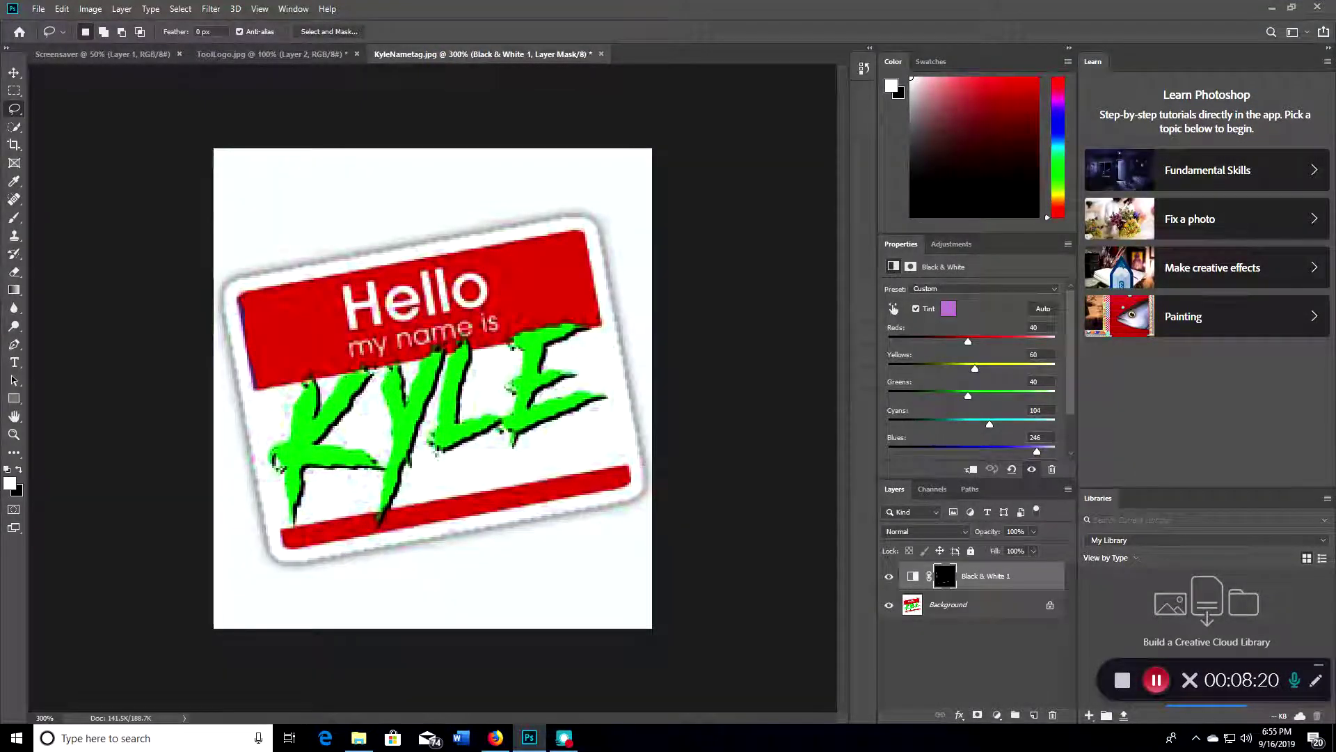
left_click(61, 10)
left_click(85, 23)
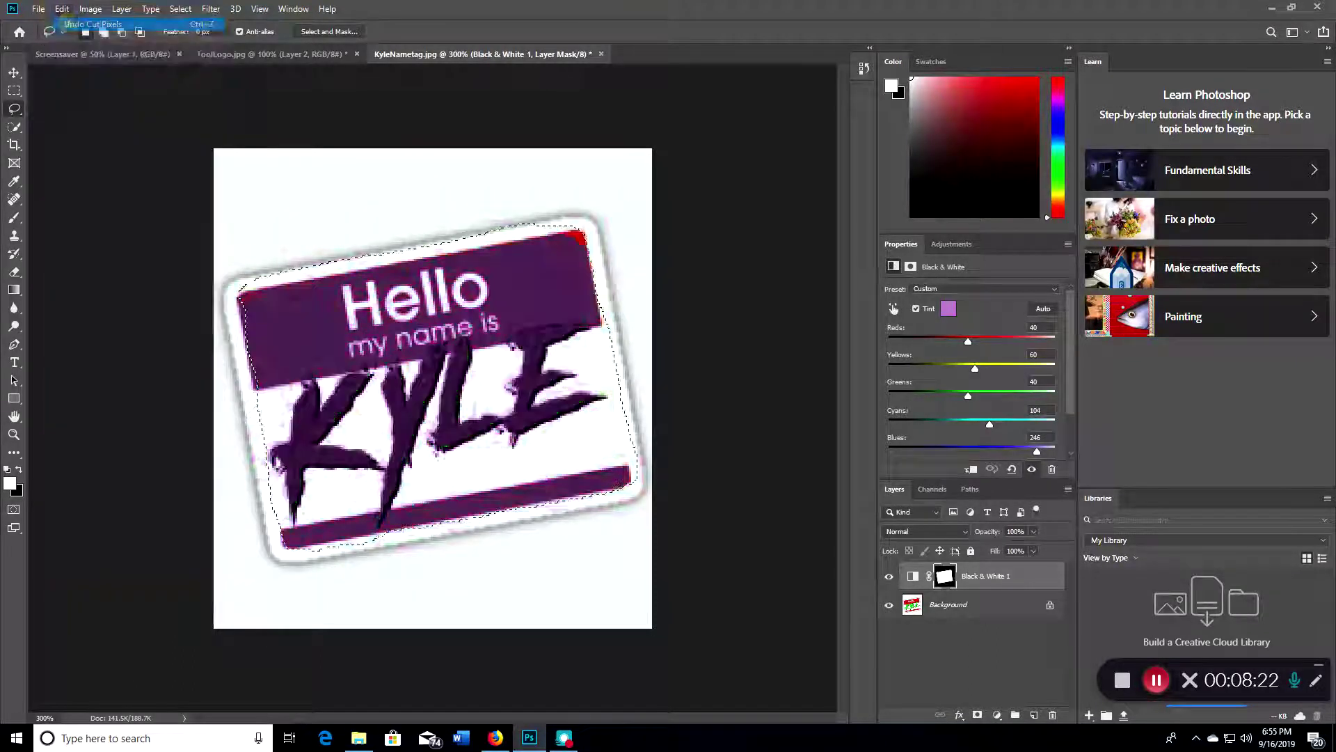
key("ctrl+d")
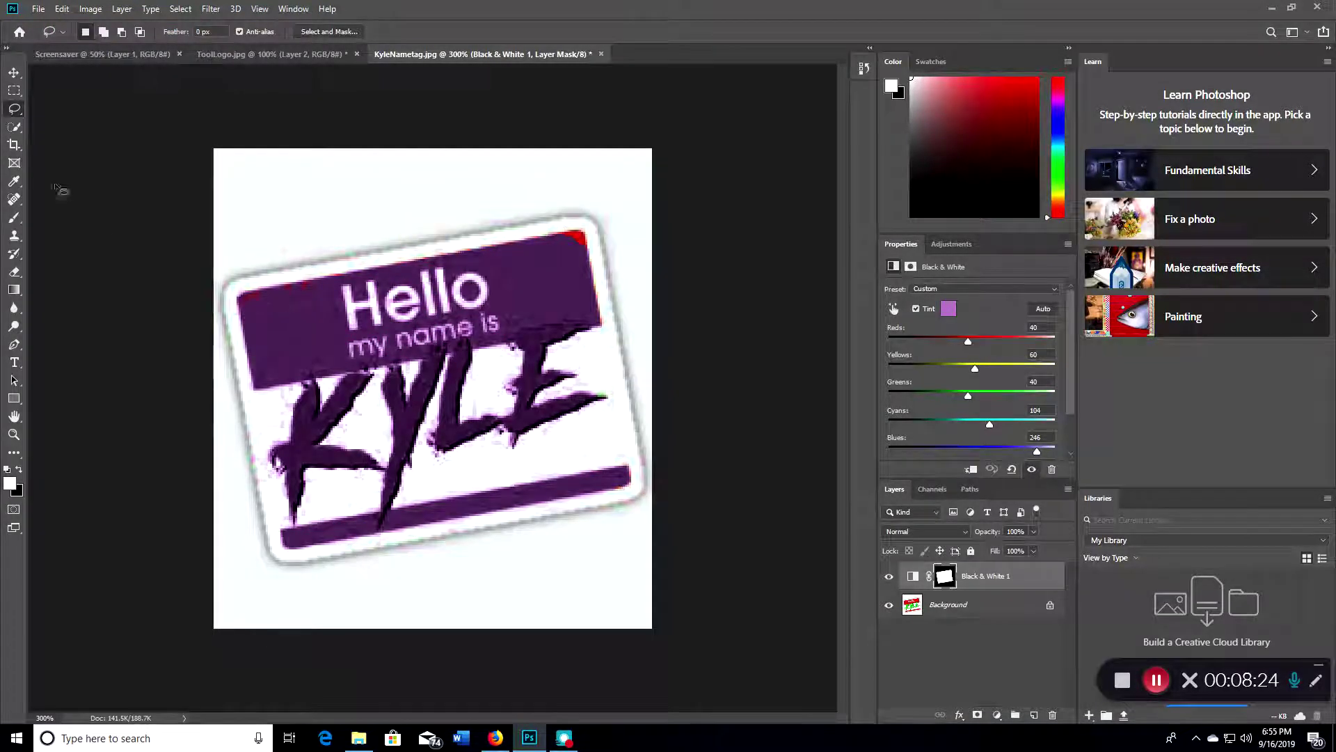
left_click(14, 126)
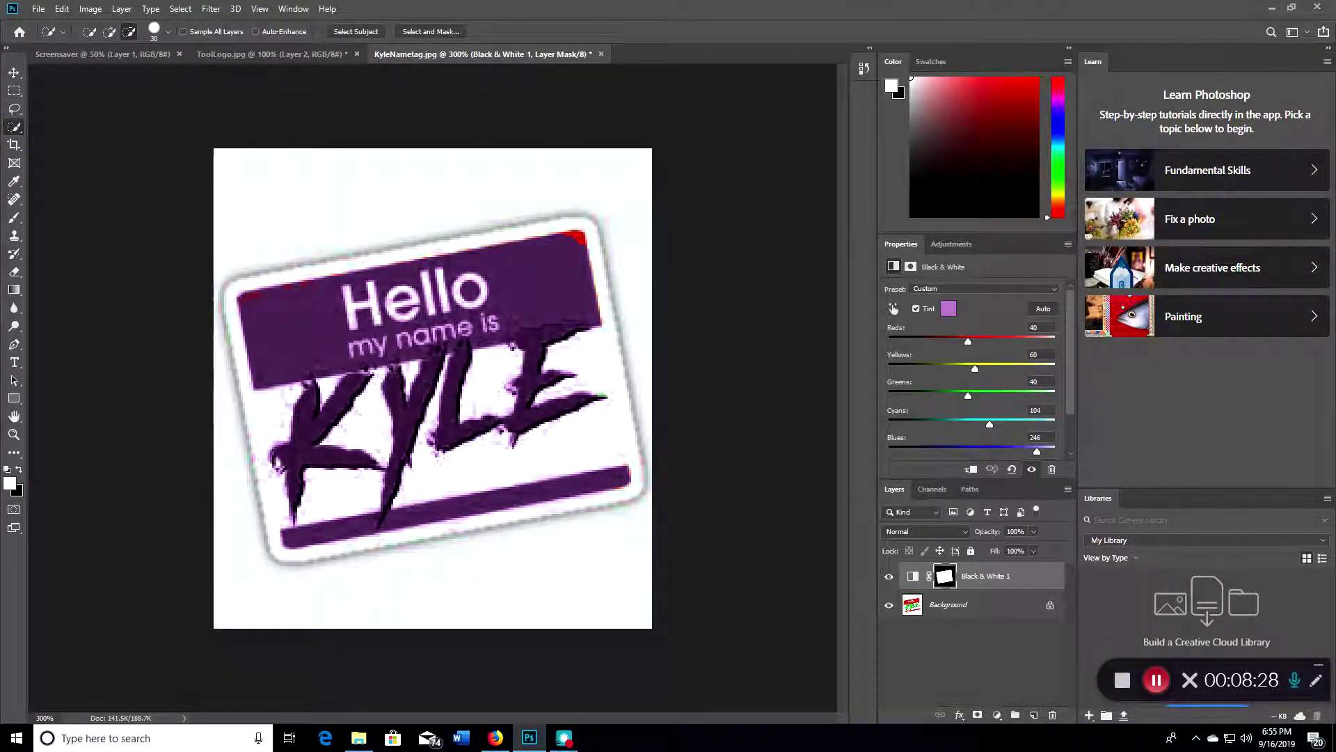
left_click(256, 252)
left_click_drag(272, 314, 282, 362)
mouse_move(311, 451)
left_mouse_down()
mouse_move(332, 494)
mouse_move(314, 502)
mouse_move(301, 487)
mouse_move(305, 525)
mouse_move(319, 529)
mouse_move(499, 494)
mouse_move(473, 452)
mouse_move(605, 466)
mouse_move(580, 479)
mouse_move(612, 556)
mouse_move(247, 545)
mouse_move(312, 498)
mouse_move(298, 529)
mouse_move(403, 453)
left_mouse_up()
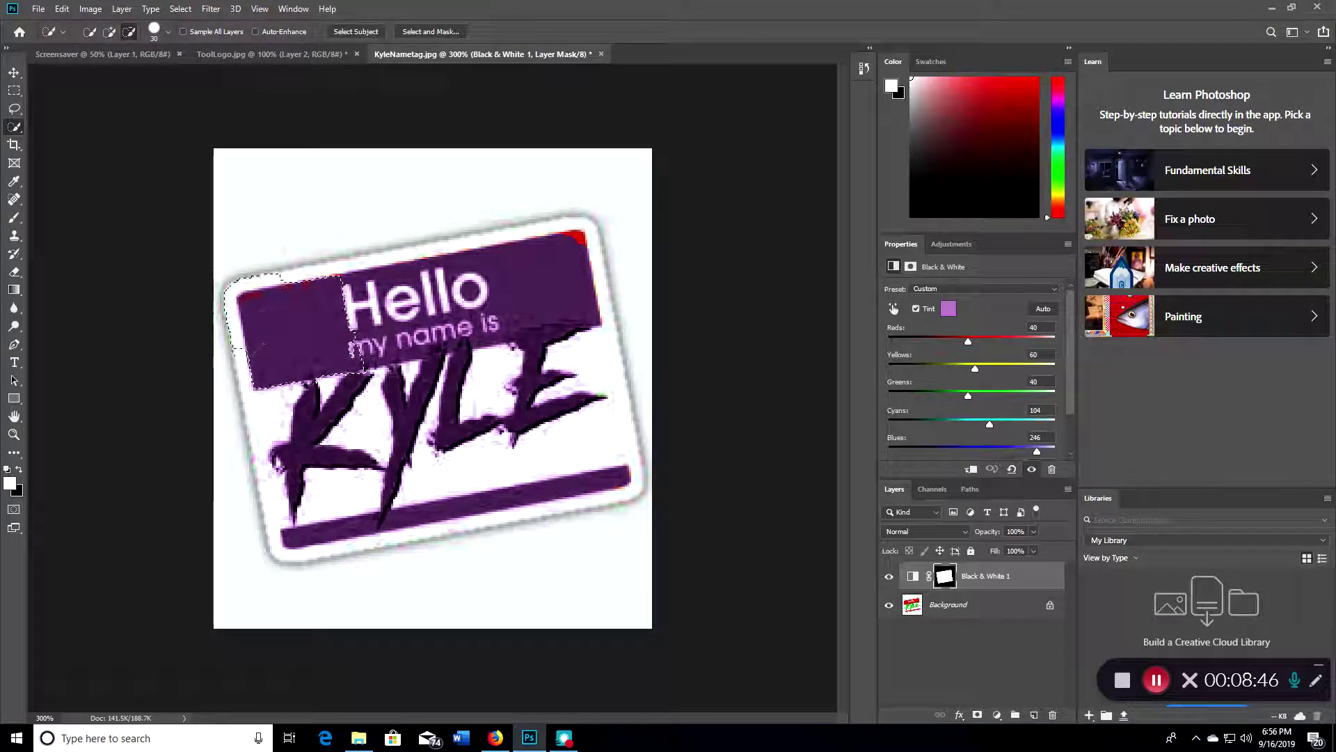
mouse_move(291, 413)
left_mouse_down()
mouse_move(301, 523)
mouse_move(431, 507)
mouse_move(555, 417)
mouse_move(588, 263)
left_mouse_up()
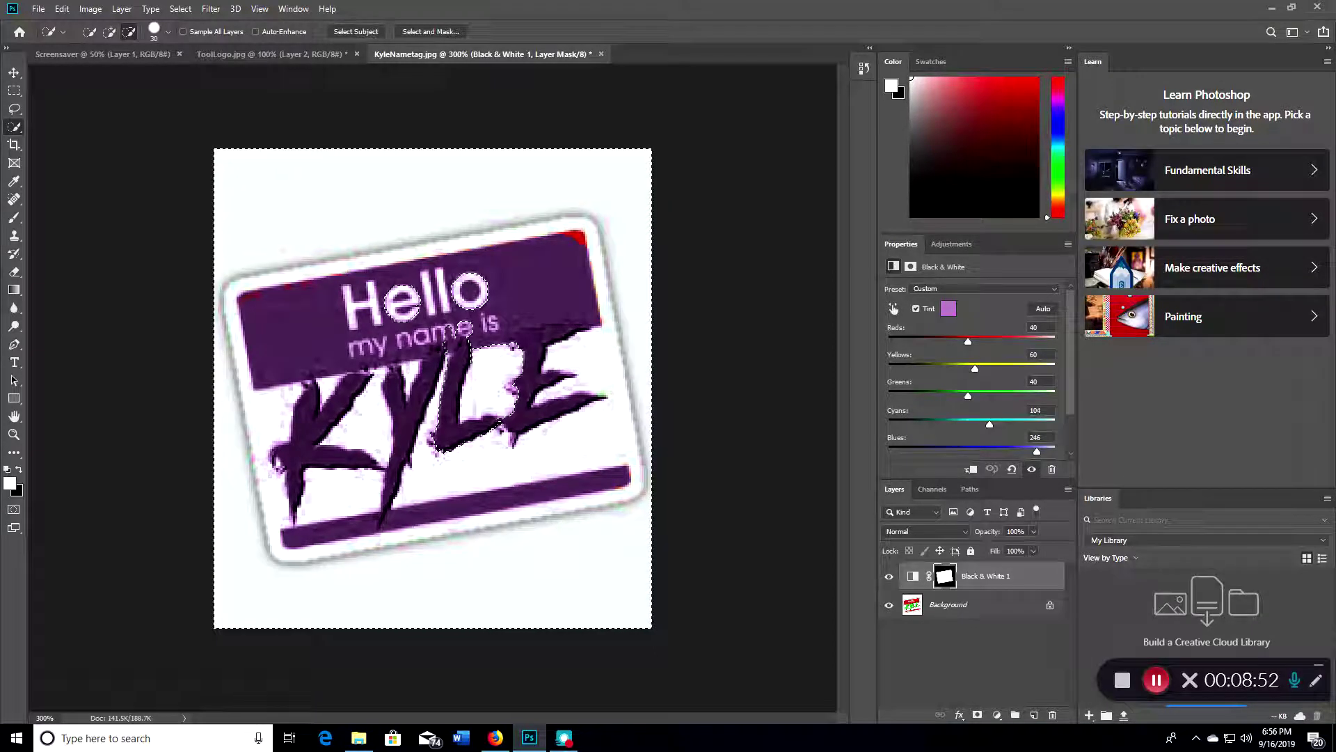
mouse_move(417, 307)
left_mouse_down()
mouse_move(448, 414)
mouse_move(497, 390)
mouse_move(552, 393)
mouse_move(574, 369)
left_mouse_up()
mouse_move(595, 452)
left_mouse_down()
mouse_move(308, 491)
mouse_move(268, 362)
left_mouse_up()
left_click(14, 109)
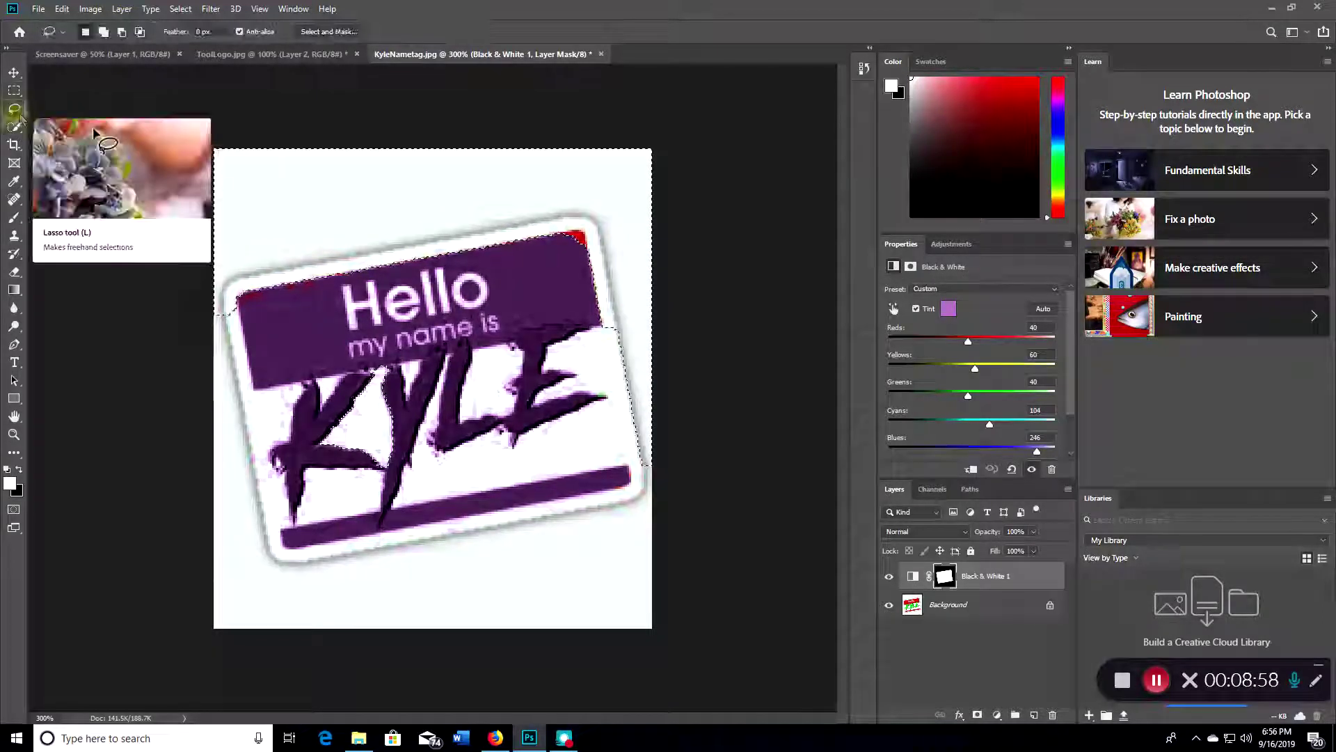
left_click(235, 323)
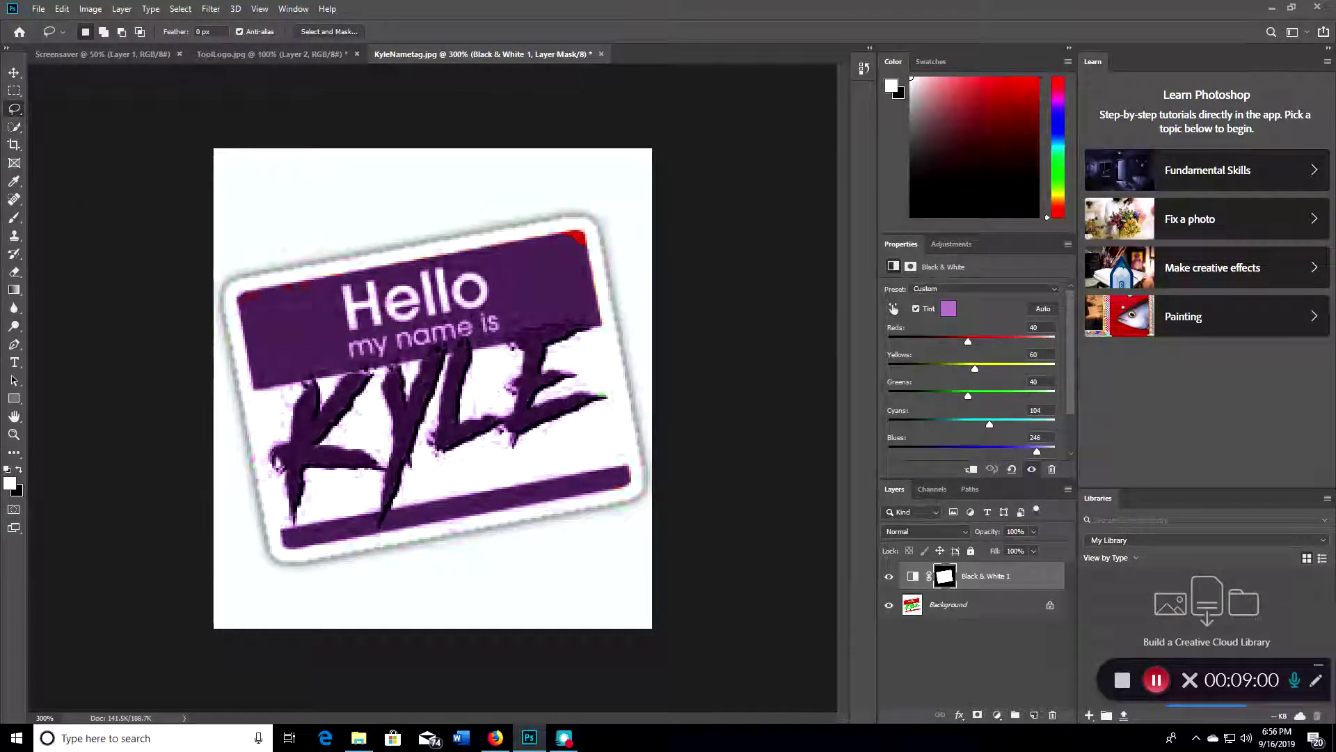
Outline the whole name tag along its white border with the Polygonal Lasso tool
left_click(21, 108)
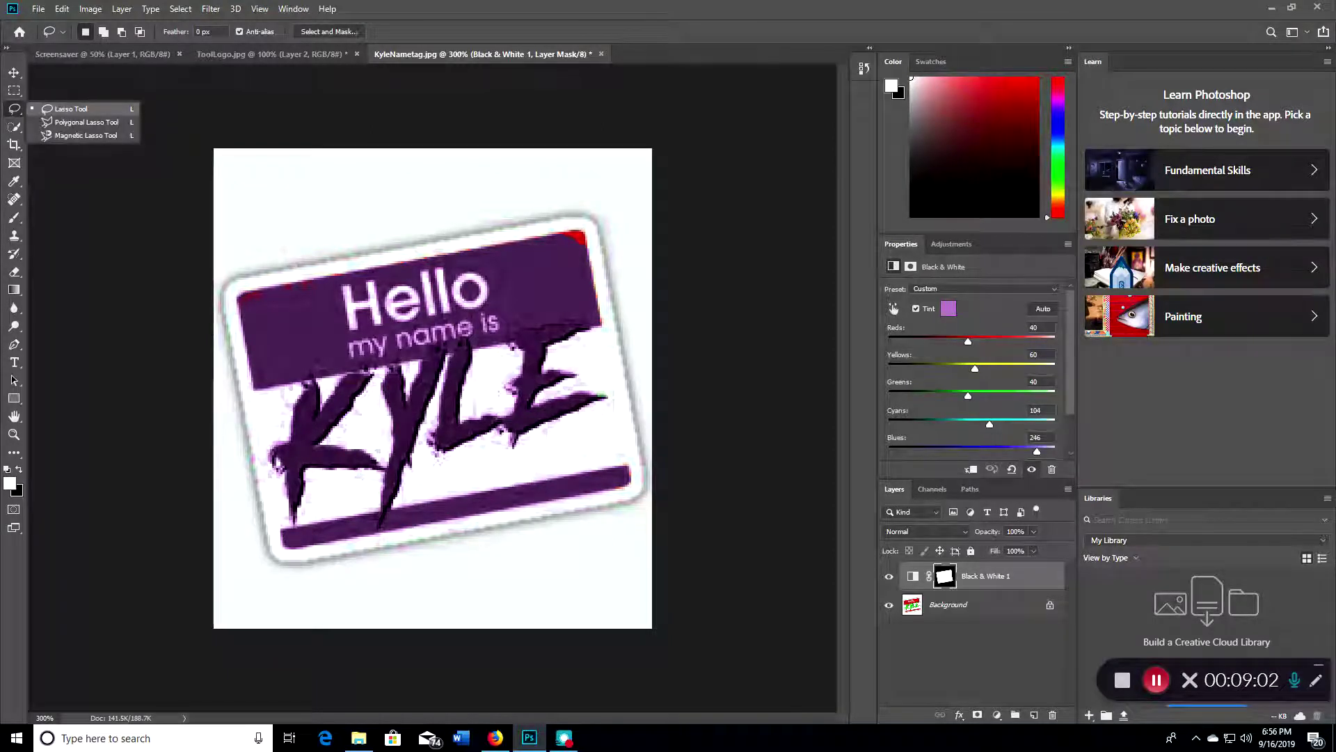
left_click(69, 123)
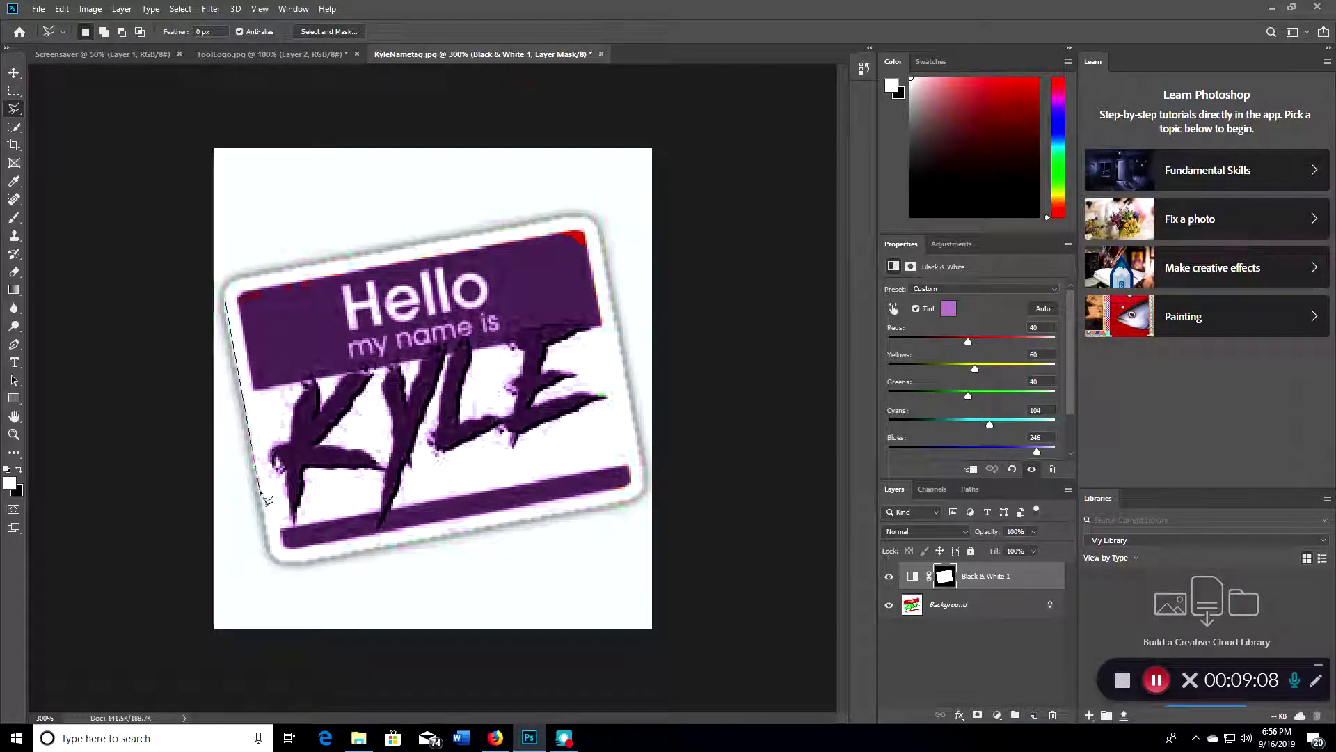
left_click(271, 557)
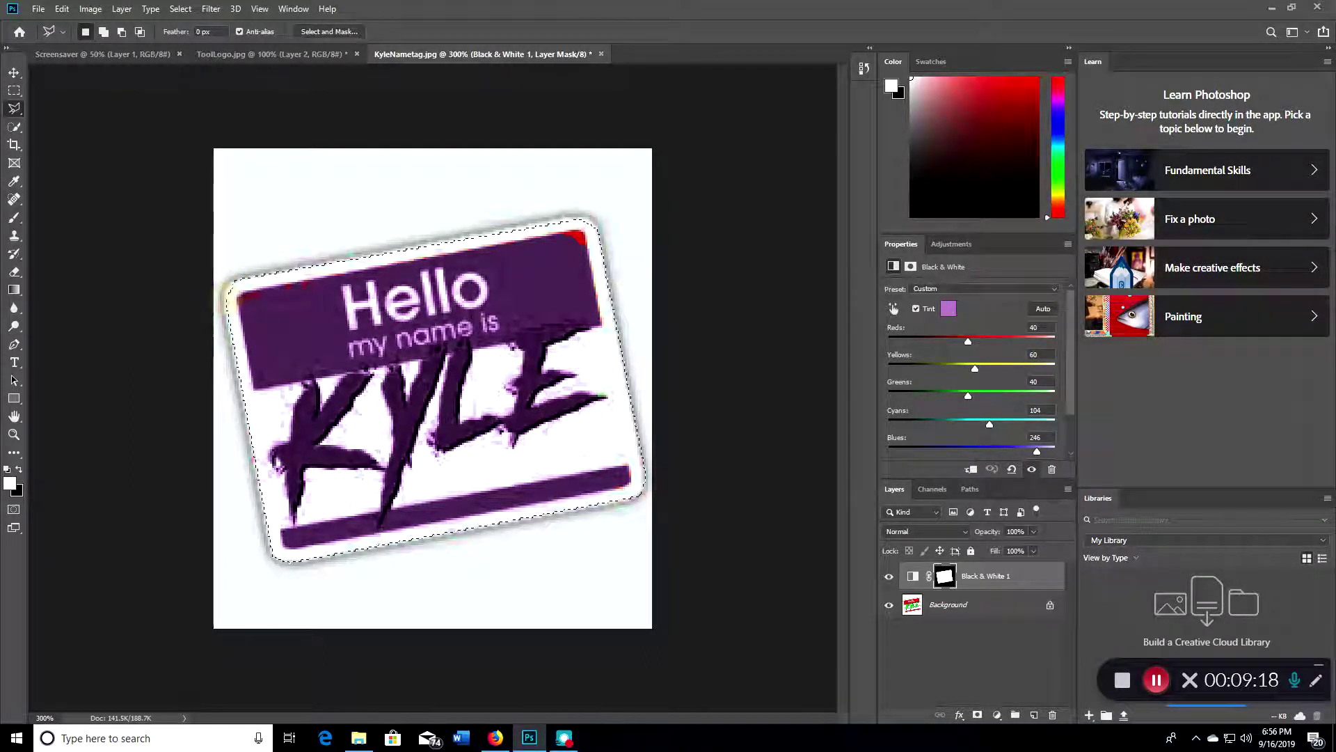
right_click(299, 337)
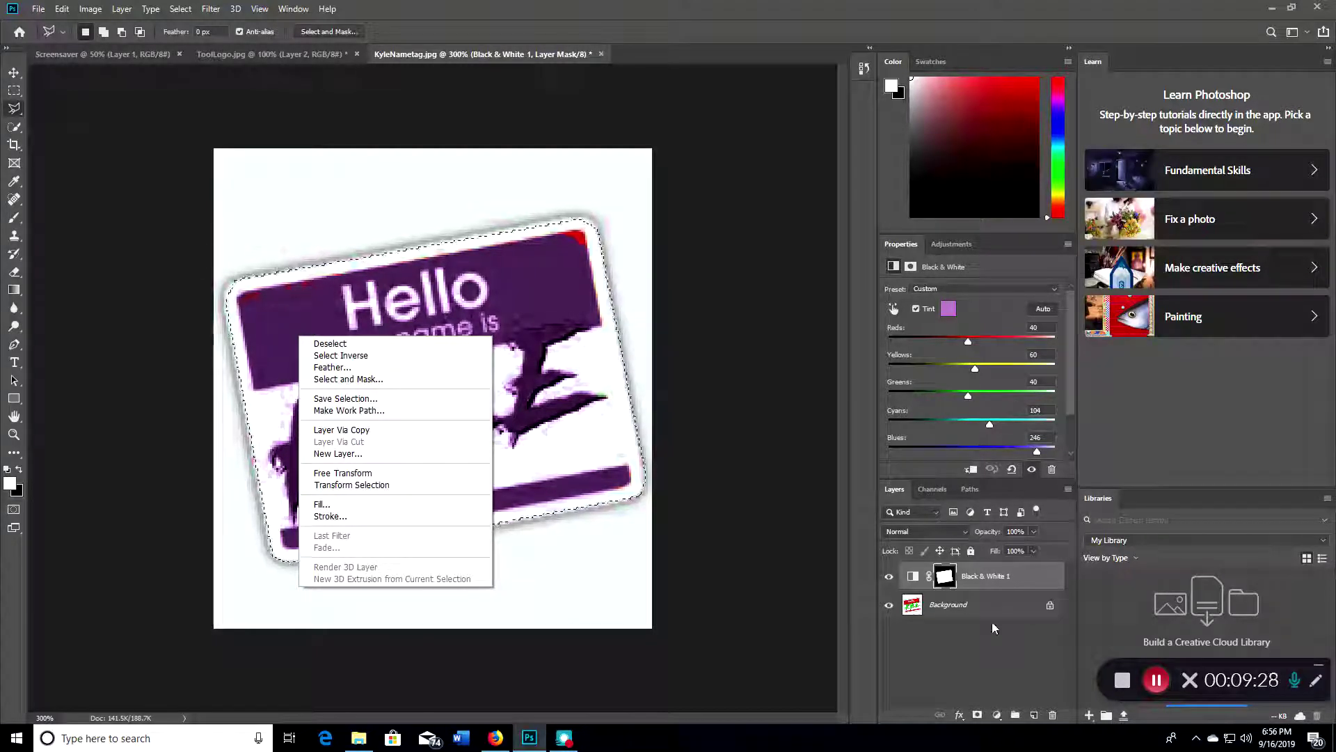
right_click(550, 402)
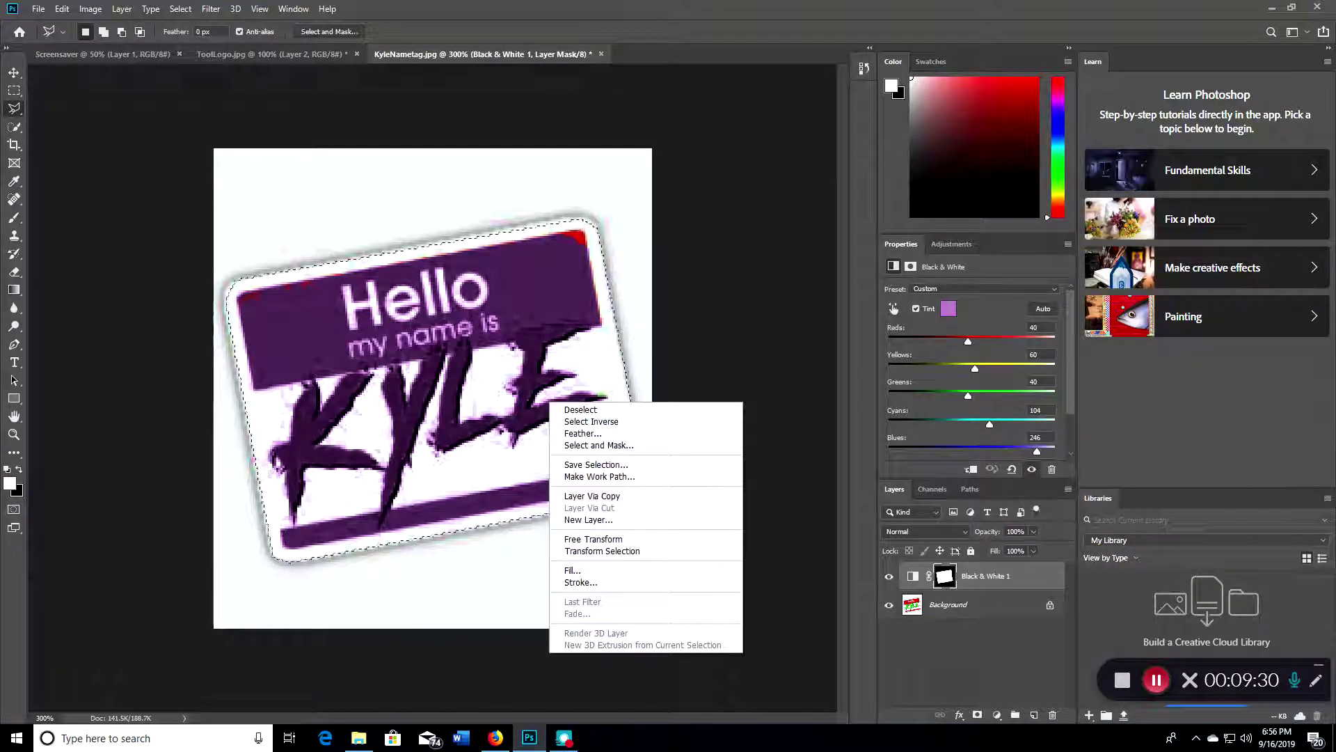
left_click(442, 247)
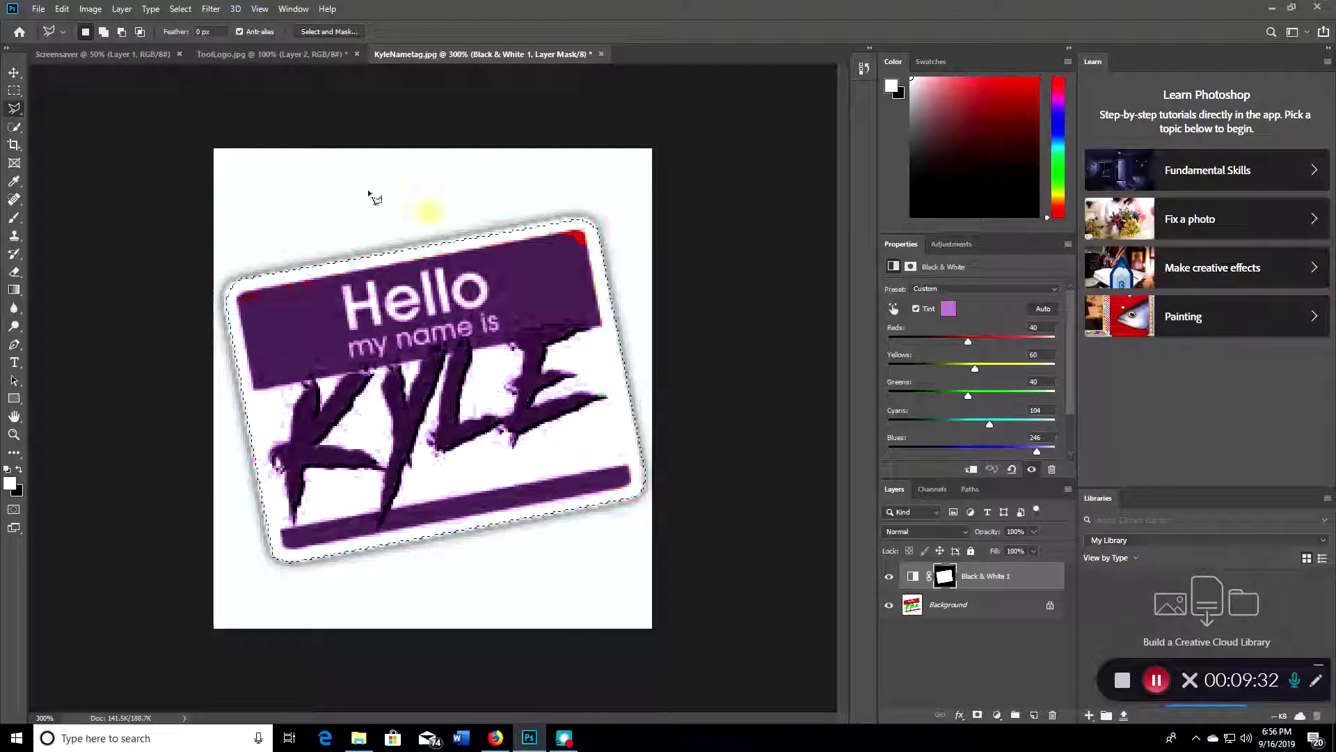
Copy the lassoed area, switch to ToolLogo.jpg and erase the black-and-white shape on Layer 2
left_click(62, 8)
left_click(73, 105)
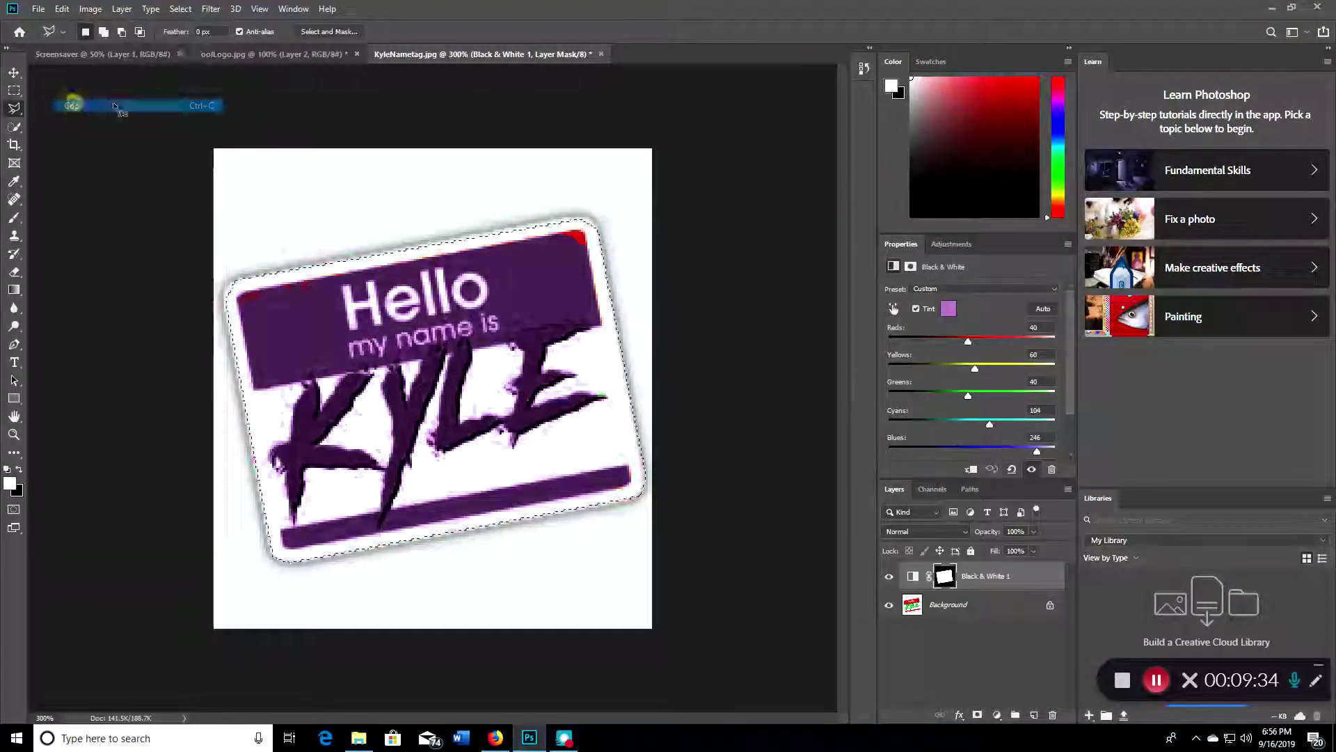
left_click(267, 54)
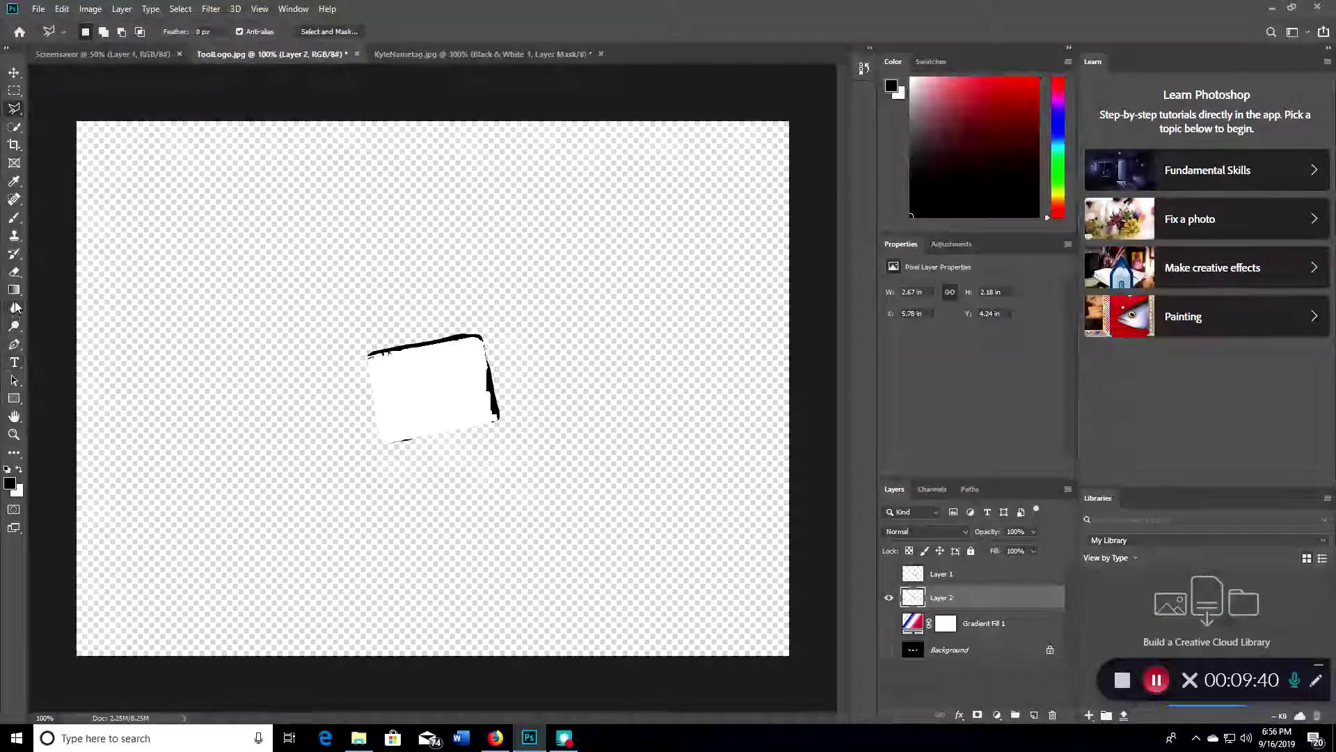
left_click(14, 272)
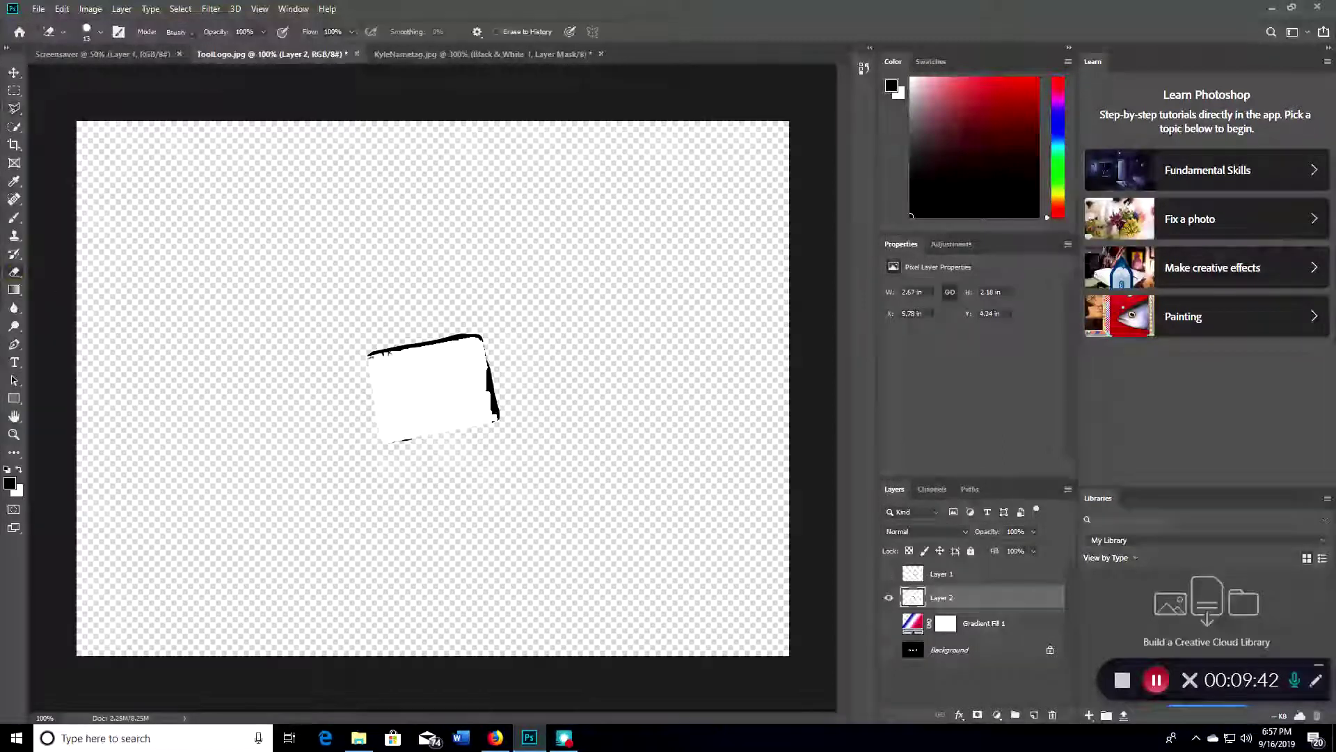
mouse_move(424, 376)
left_mouse_down()
mouse_move(330, 365)
mouse_move(493, 327)
mouse_move(515, 333)
mouse_move(437, 344)
mouse_move(506, 356)
mouse_move(506, 325)
mouse_move(542, 348)
mouse_move(534, 364)
mouse_move(476, 372)
mouse_move(624, 352)
mouse_move(568, 348)
mouse_move(570, 377)
mouse_move(480, 396)
mouse_move(563, 407)
mouse_move(411, 447)
left_mouse_up()
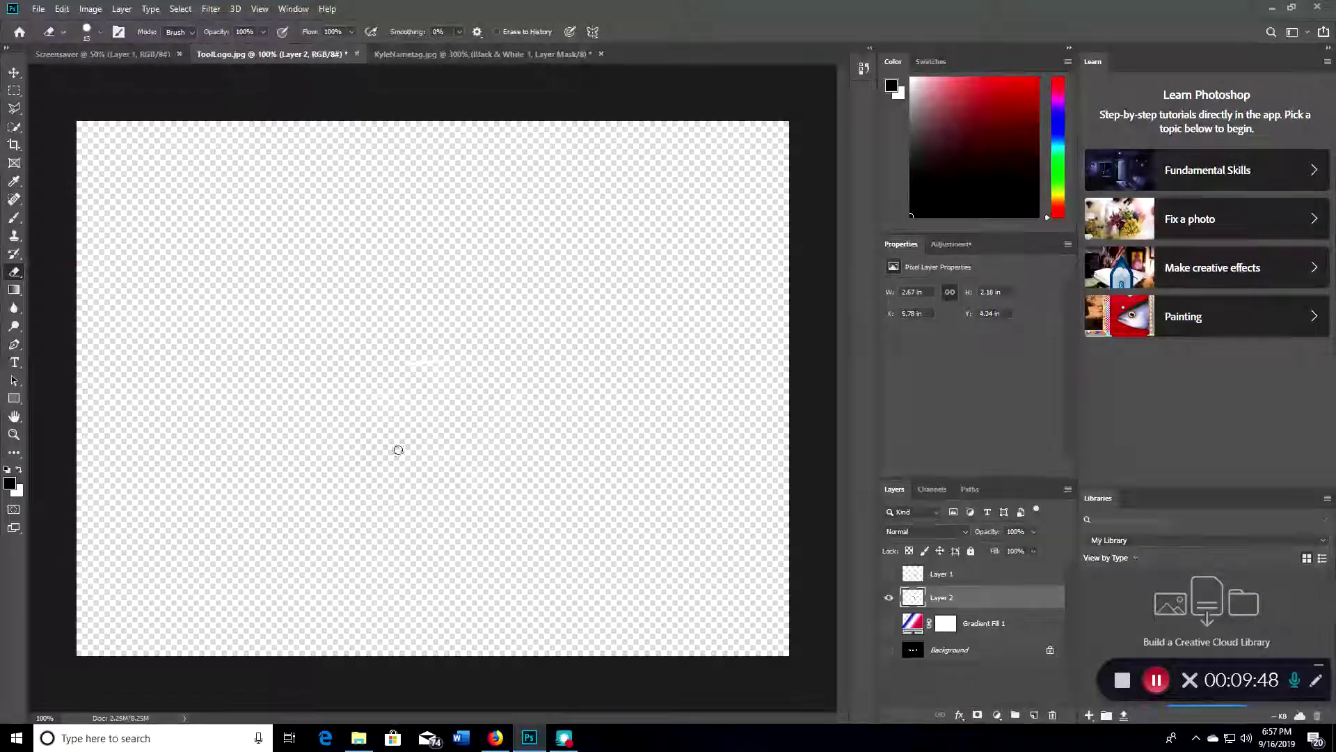
Paste the copied area into ToolLogo.jpg as a new layer and erase the pasted black-and-white shape
left_click(62, 9)
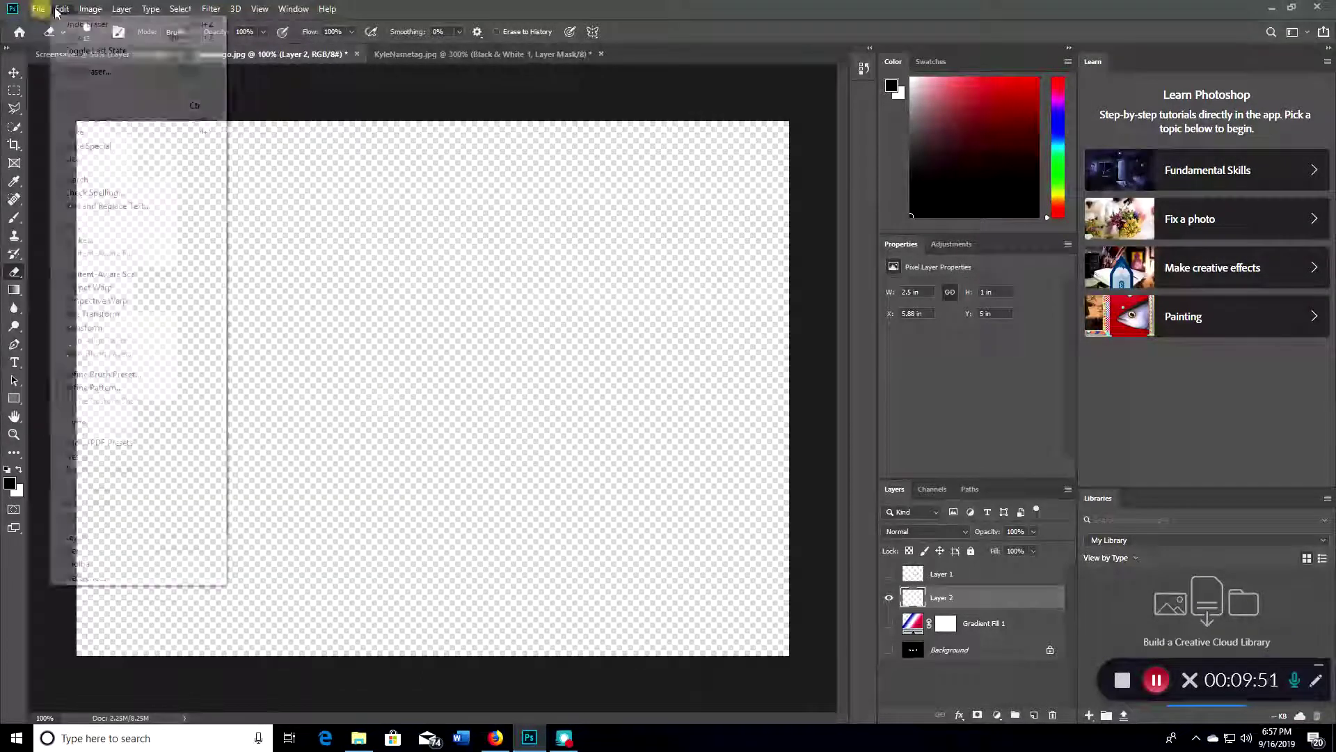
left_click(74, 132)
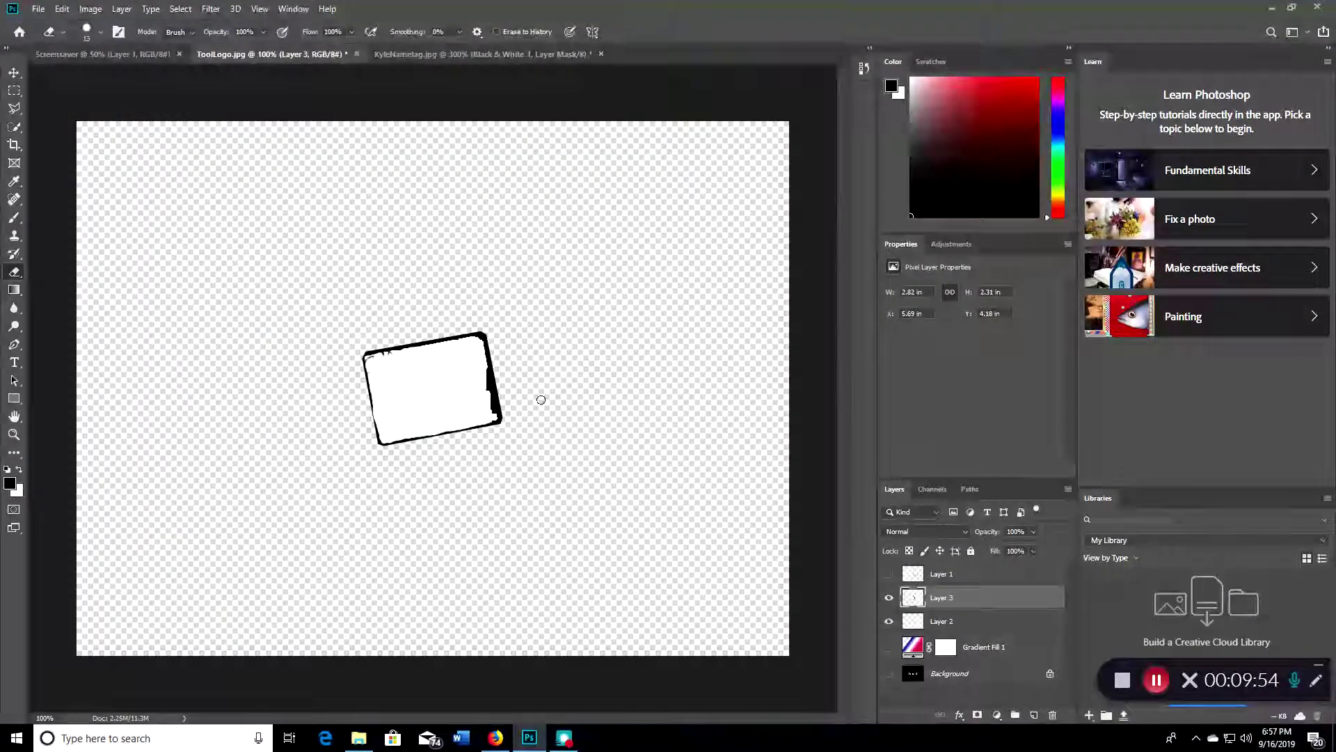
mouse_move(367, 355)
left_mouse_down()
mouse_move(308, 380)
mouse_move(401, 366)
mouse_move(337, 377)
mouse_move(363, 348)
mouse_move(413, 351)
mouse_move(389, 383)
left_mouse_up()
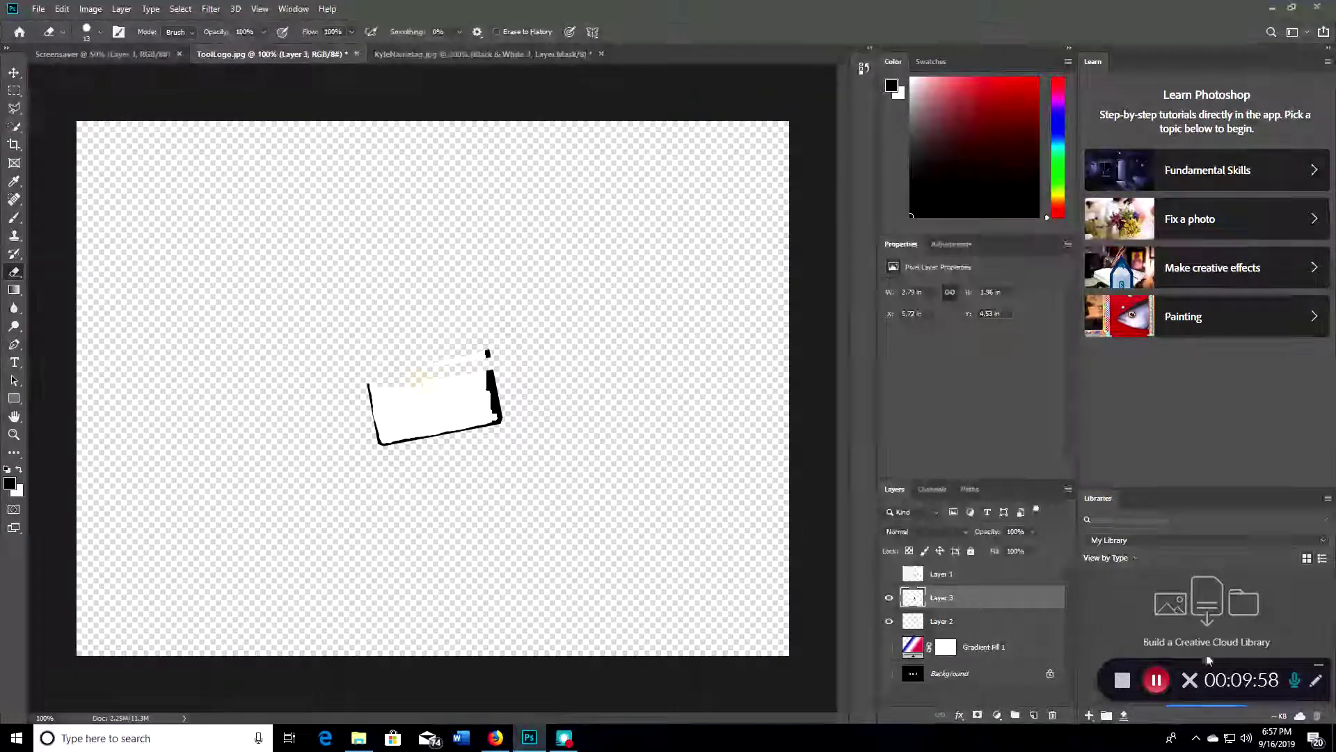
Return to the name tag document and flatten its Black & White adjustment and background into a single layer
key("ctrl+Tab")
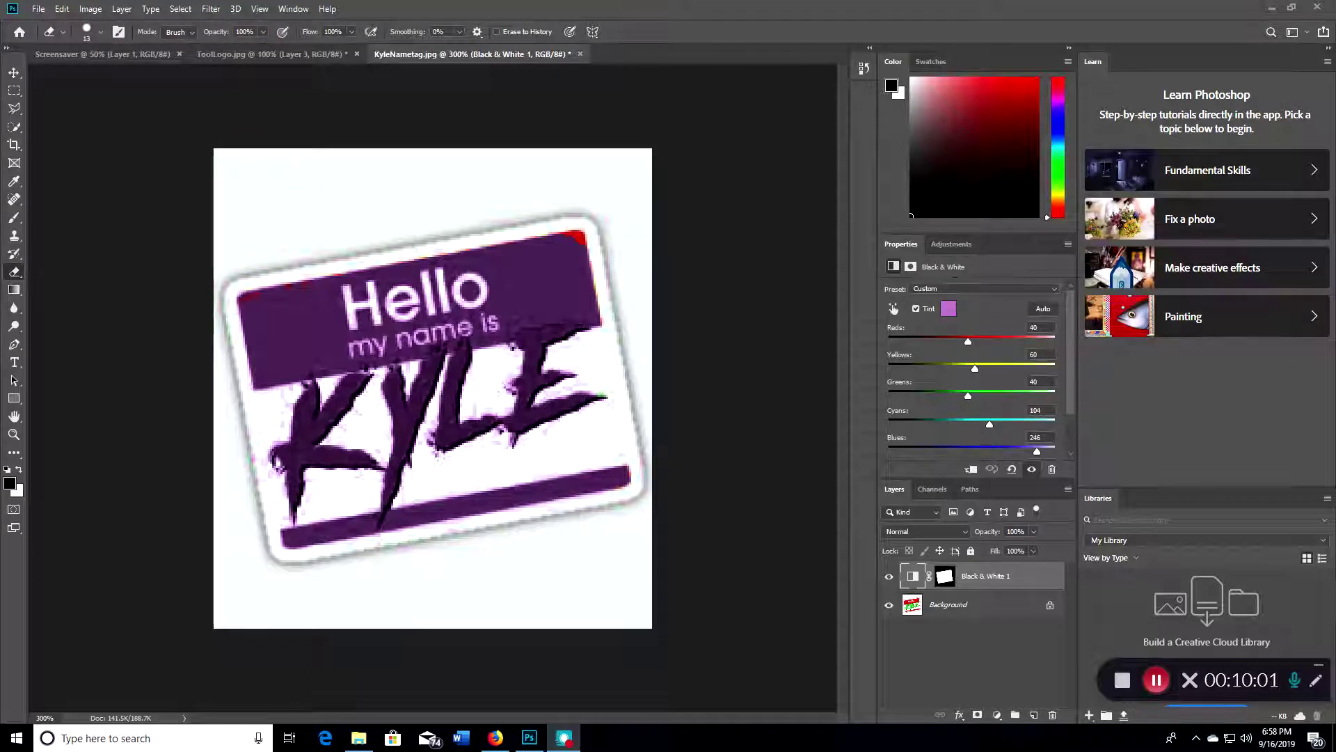
left_click(90, 9)
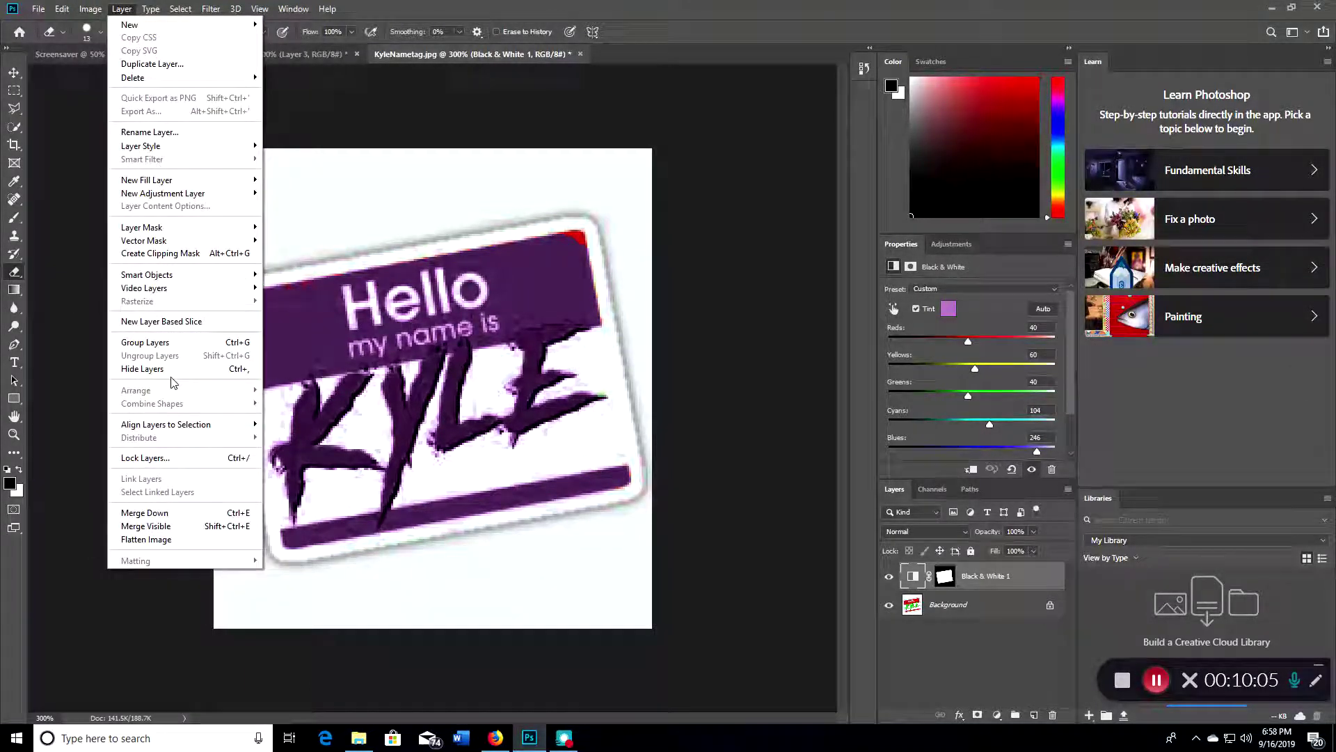
left_click(149, 538)
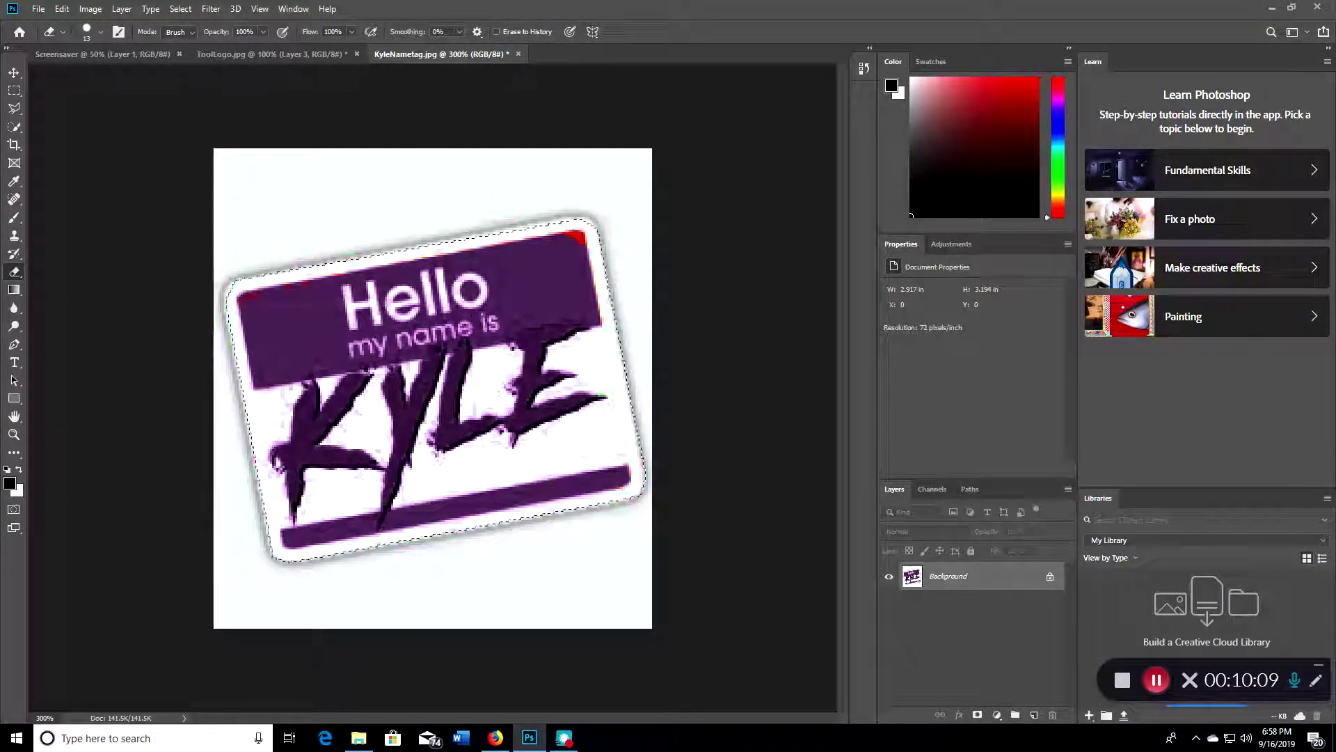
left_click_drag(498, 390, 515, 411)
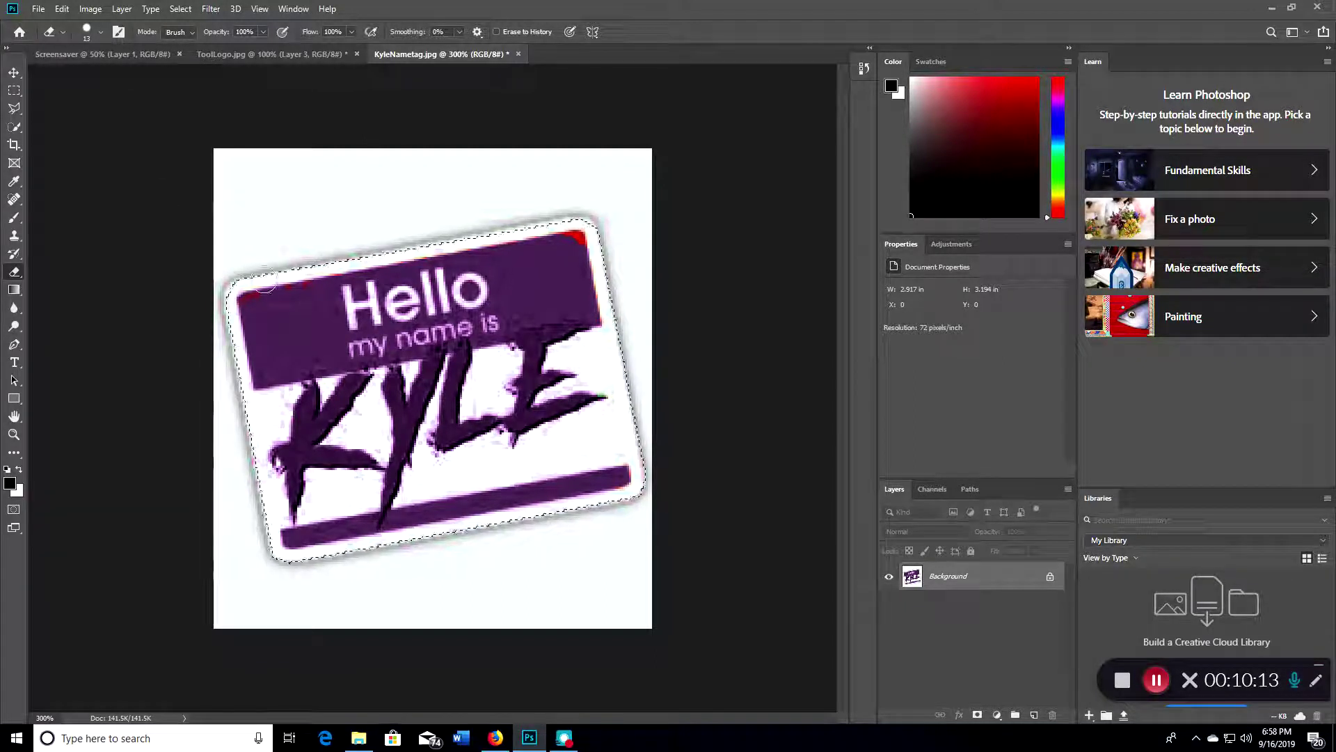
Copy the selected purple name tag and paste it into ToolLogo.jpg as a new layer
left_click(38, 8)
mouse_move(62, 8)
left_click(105, 106)
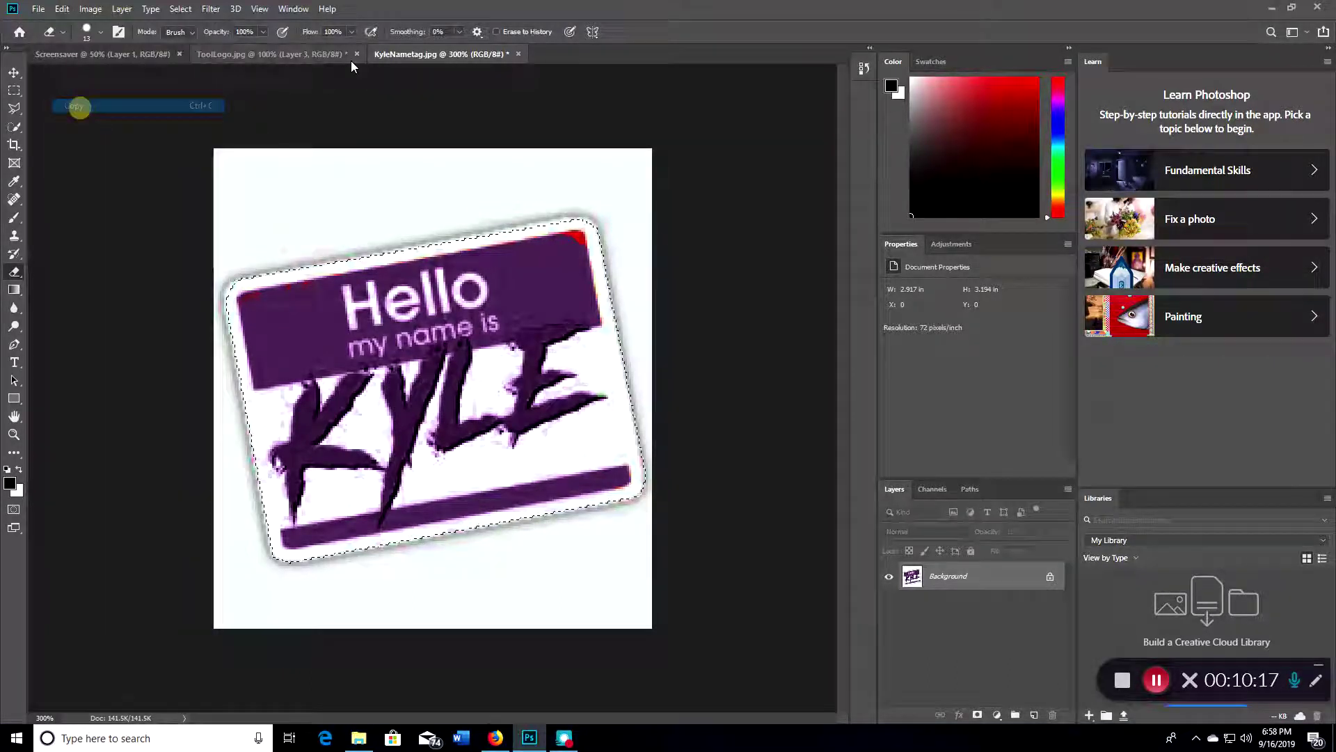
left_click(272, 53)
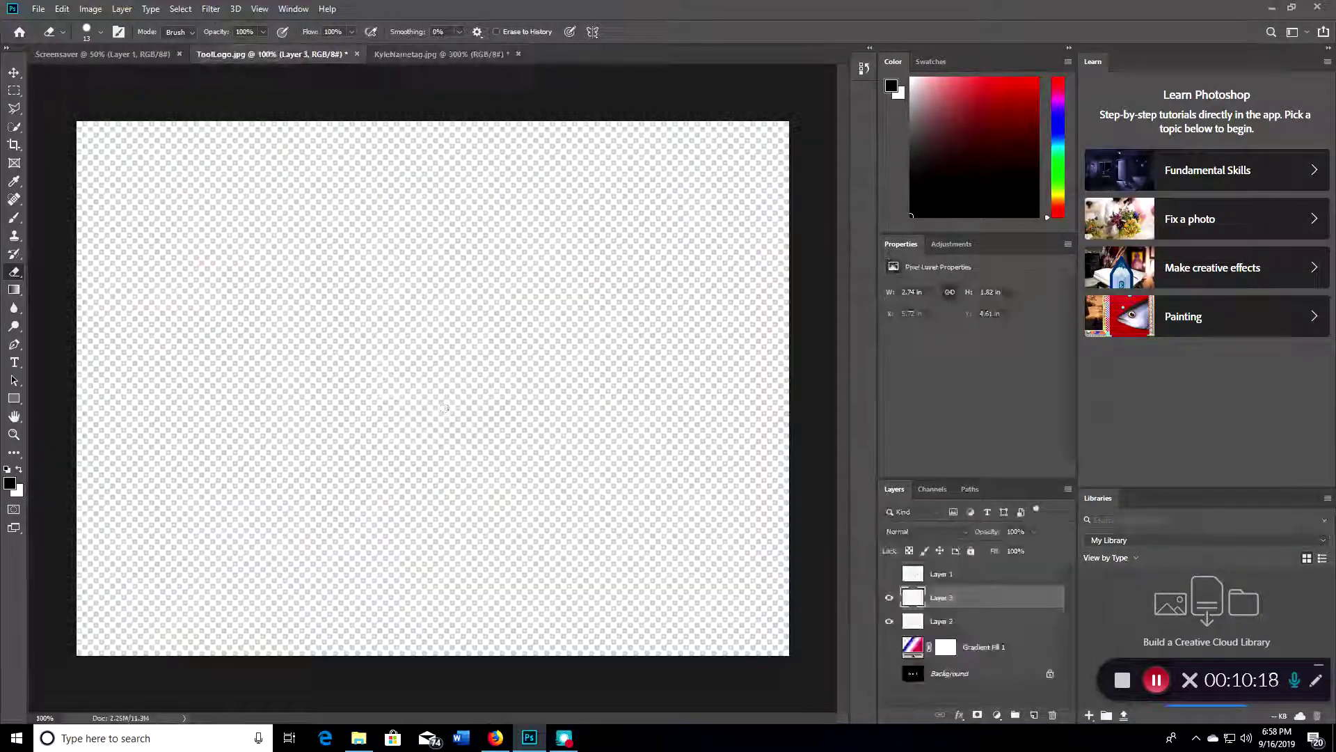
left_click(62, 8)
left_click(105, 132)
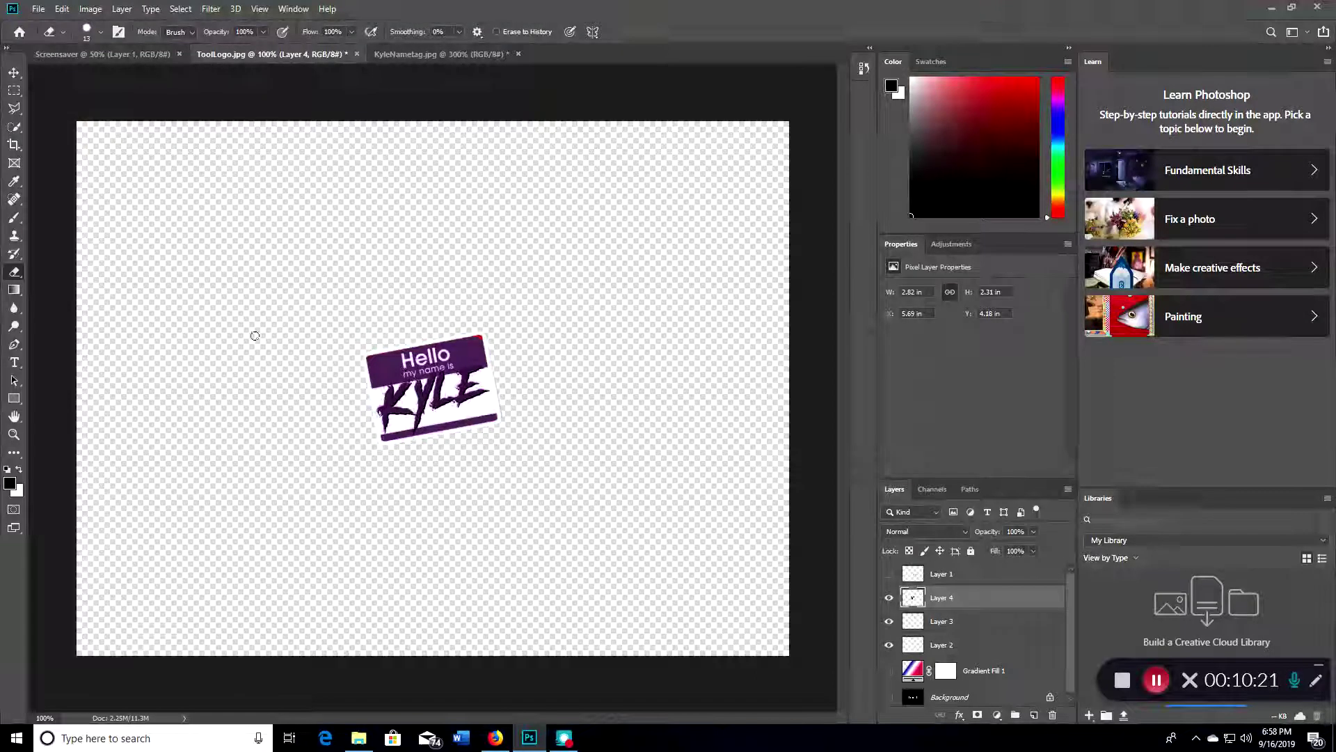
Move the pasted name tag into the bottom-left corner of the ToolLogo.jpg canvas with the Move tool
left_click(13, 144)
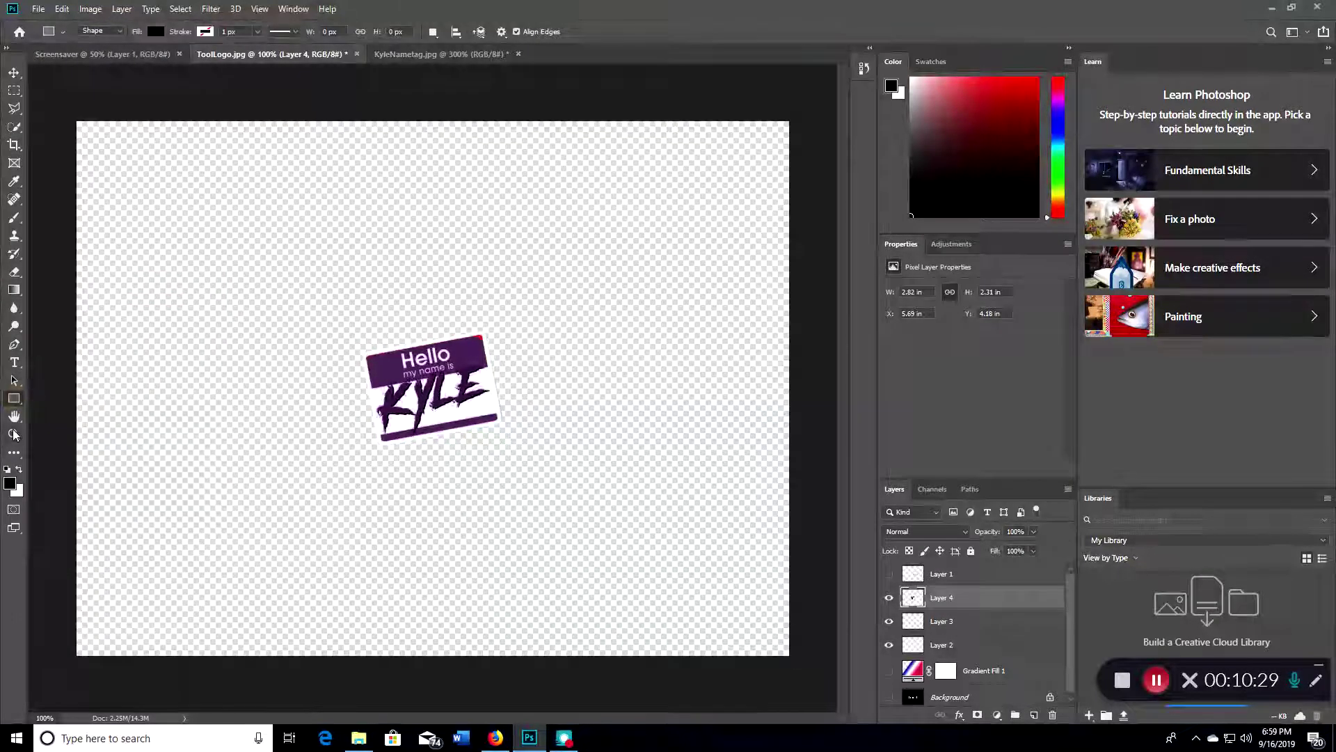
left_click(14, 75)
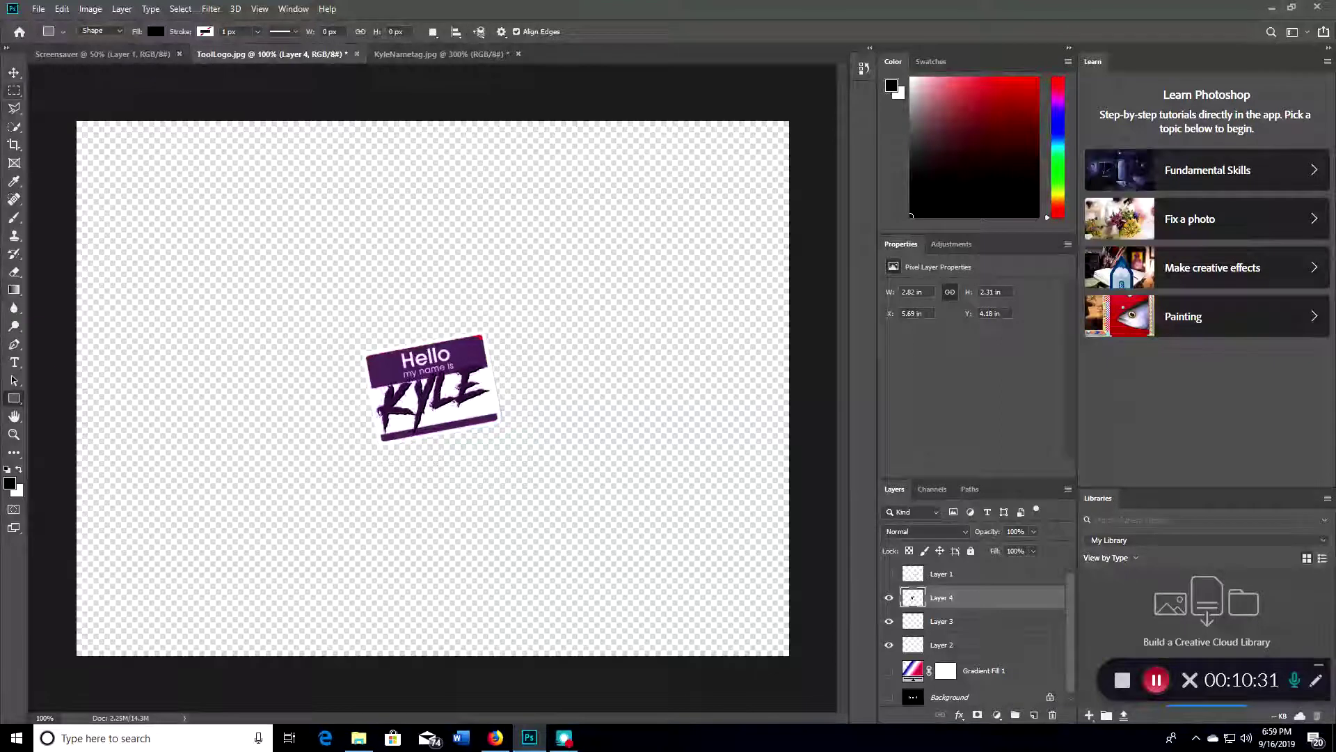
left_click_drag(396, 390, 98, 627)
Paste a second name tag and align it directly to the right of the first along the canvas's bottom edge
left_click(62, 9)
left_click(74, 131)
left_click_drag(465, 392, 274, 630)
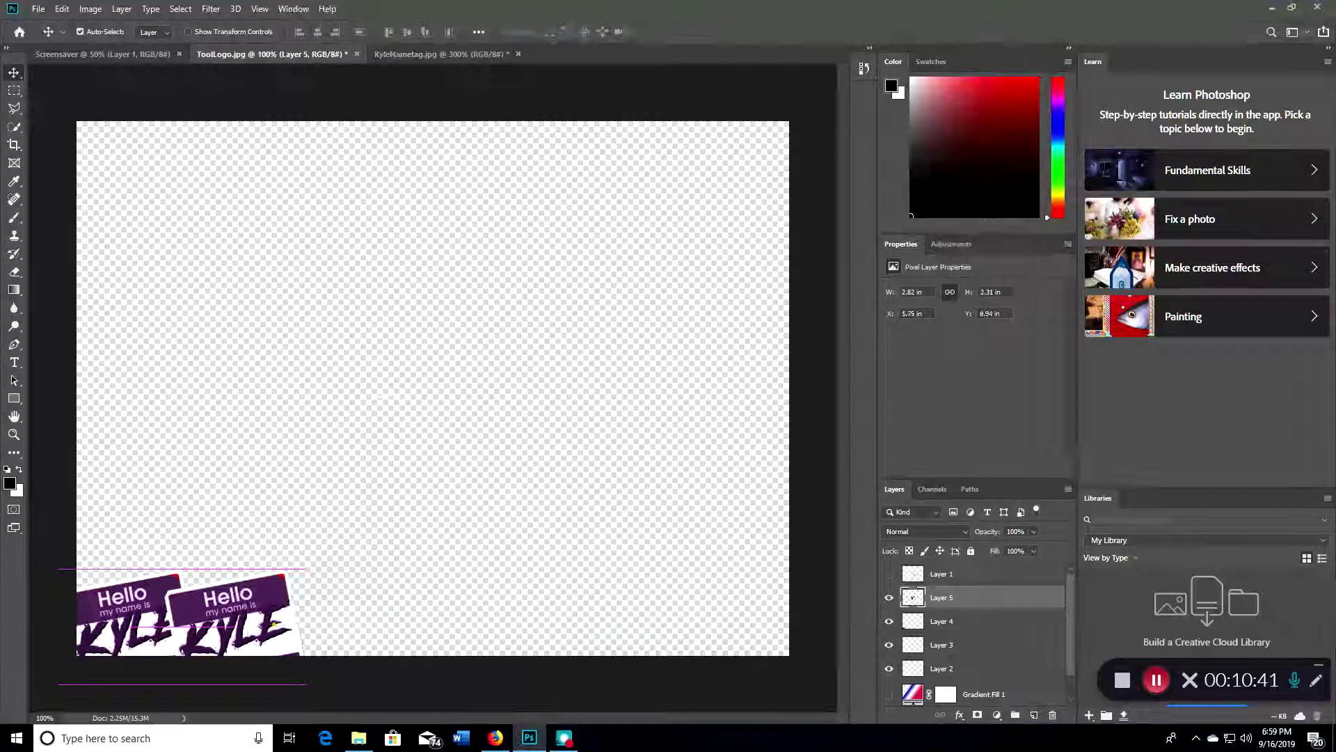
left_click(91, 8)
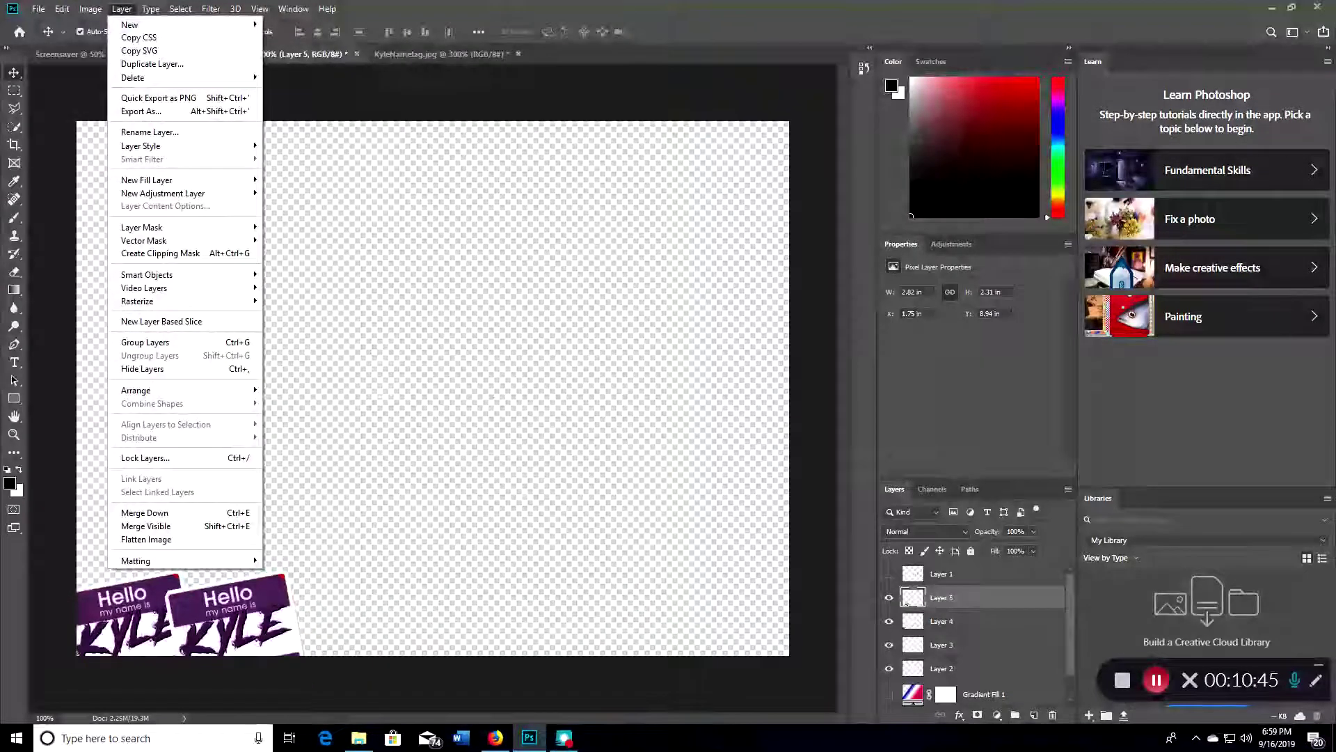
left_click(440, 319)
Paste a third and a fourth name tag and place them next in the bottom row at even spacing
left_click(61, 8)
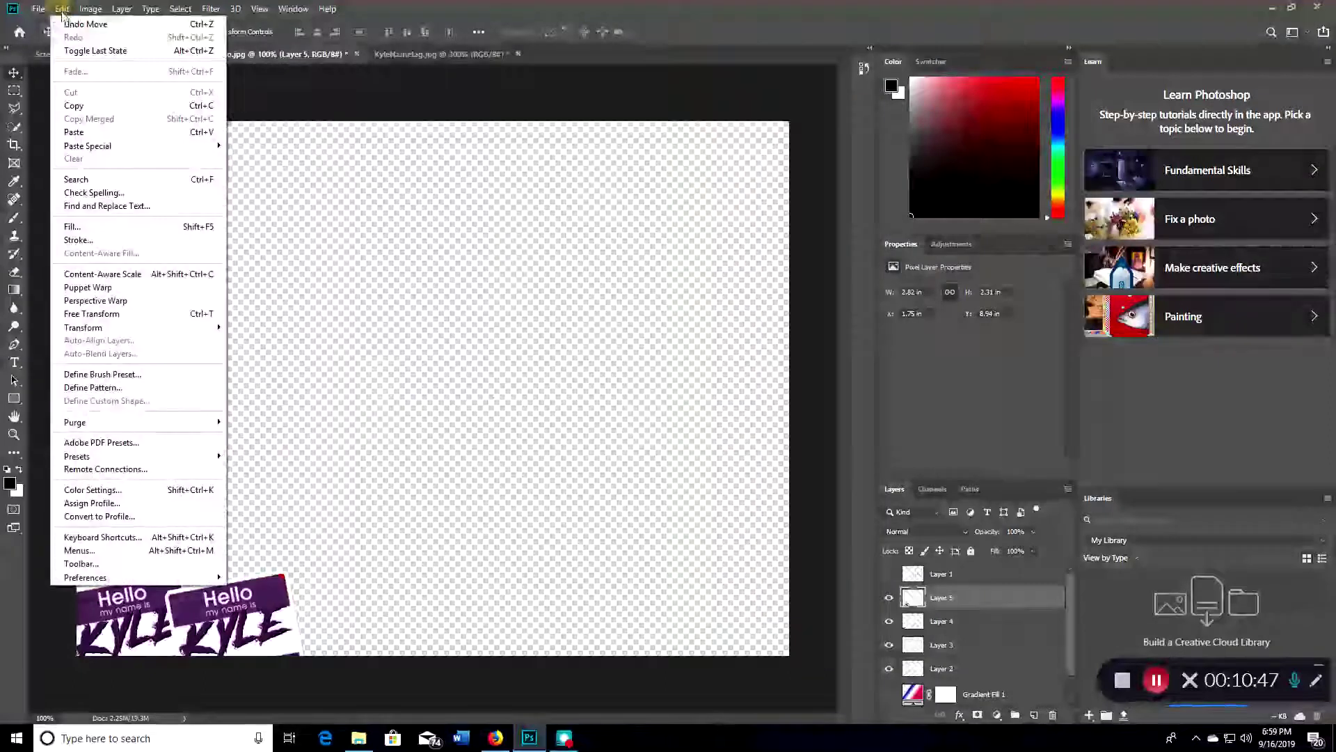
left_click(90, 131)
left_click_drag(428, 400, 347, 623)
left_click(61, 9)
left_click(90, 131)
left_click_drag(451, 408, 482, 634)
Paste a fifth and a sixth name tag and extend the evenly spaced bottom row with them
left_click(62, 8)
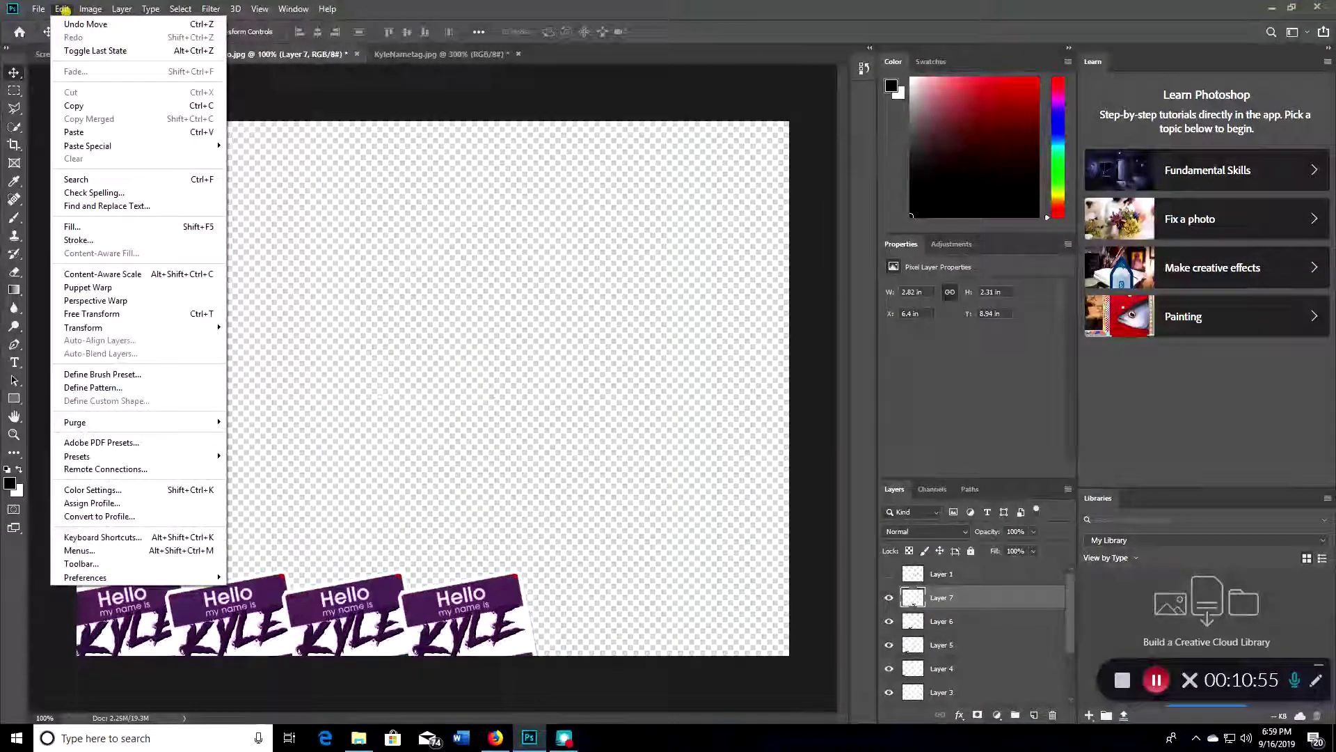
left_click(91, 132)
left_click_drag(418, 385, 571, 609)
left_click(61, 8)
left_click(91, 131)
left_click_drag(417, 385, 685, 607)
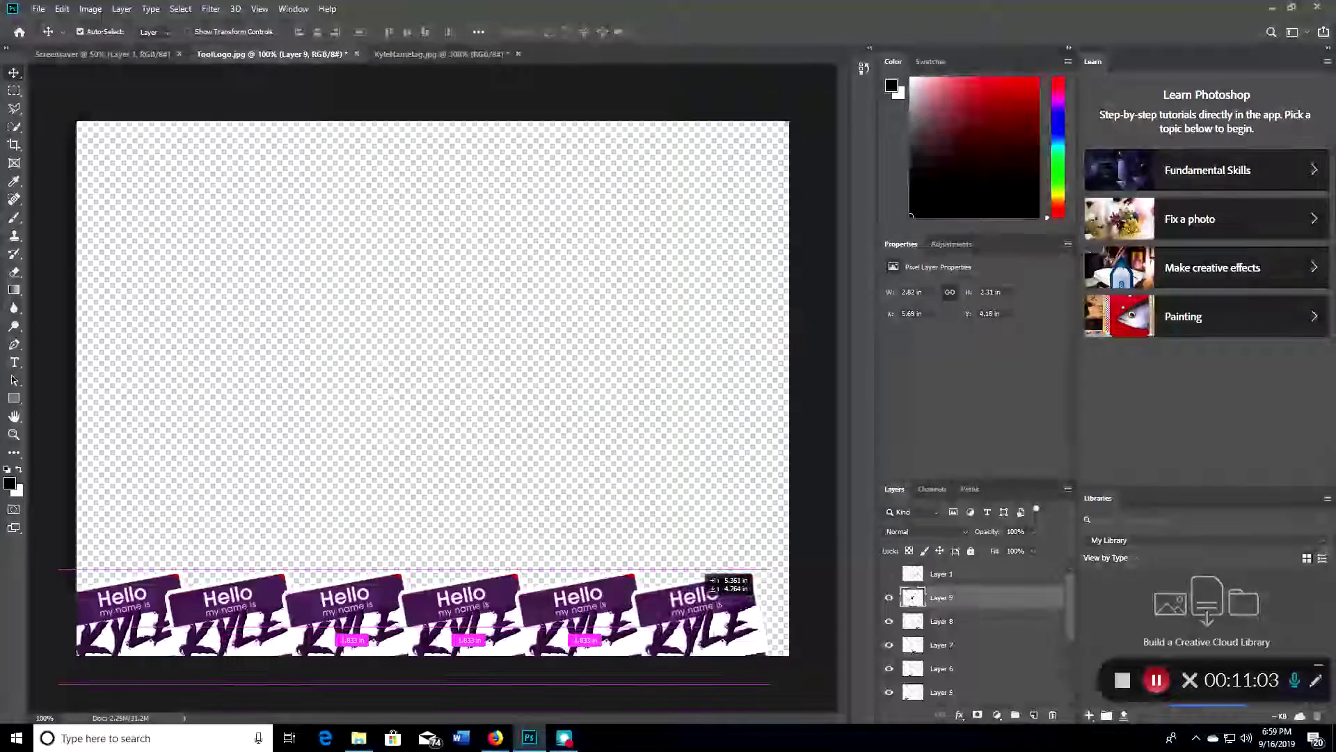
Paste a seventh name tag and place it at the row's right end, partly beyond the canvas edge
left_click(61, 8)
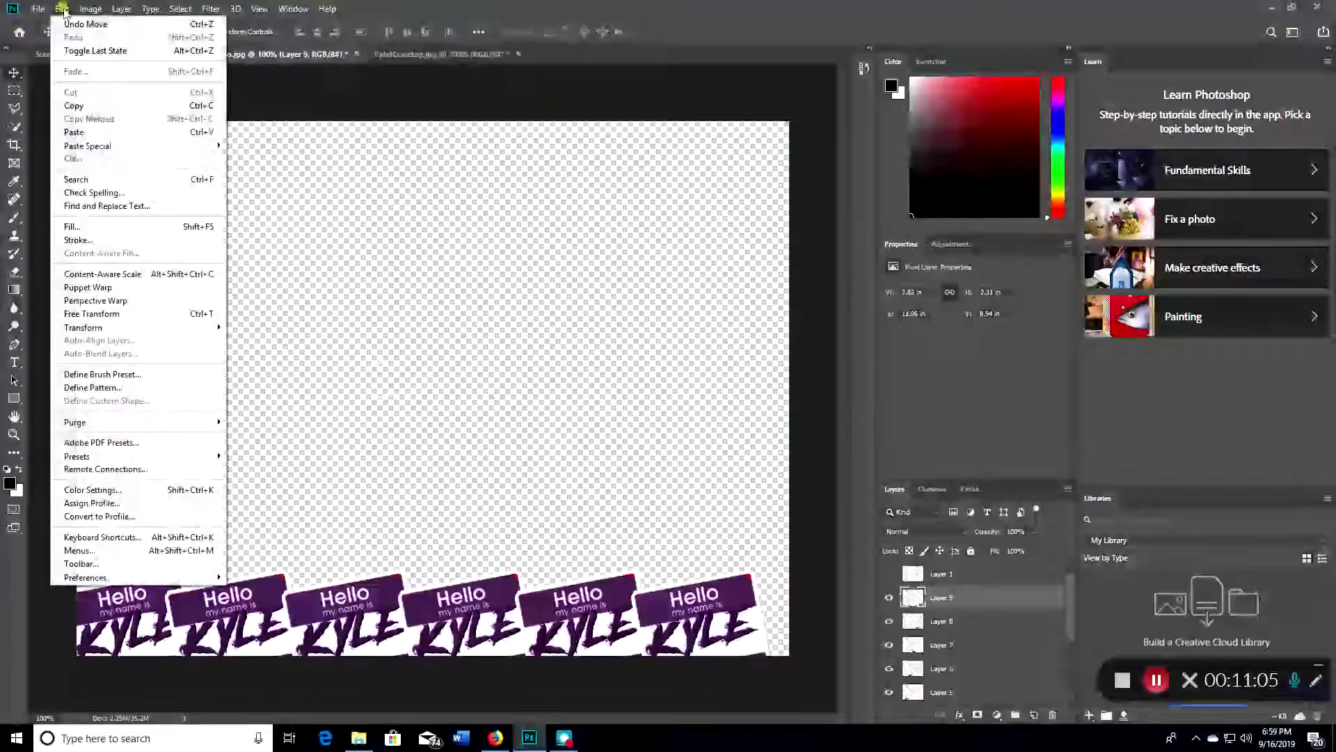
left_click(105, 131)
left_click_drag(432, 386, 832, 619)
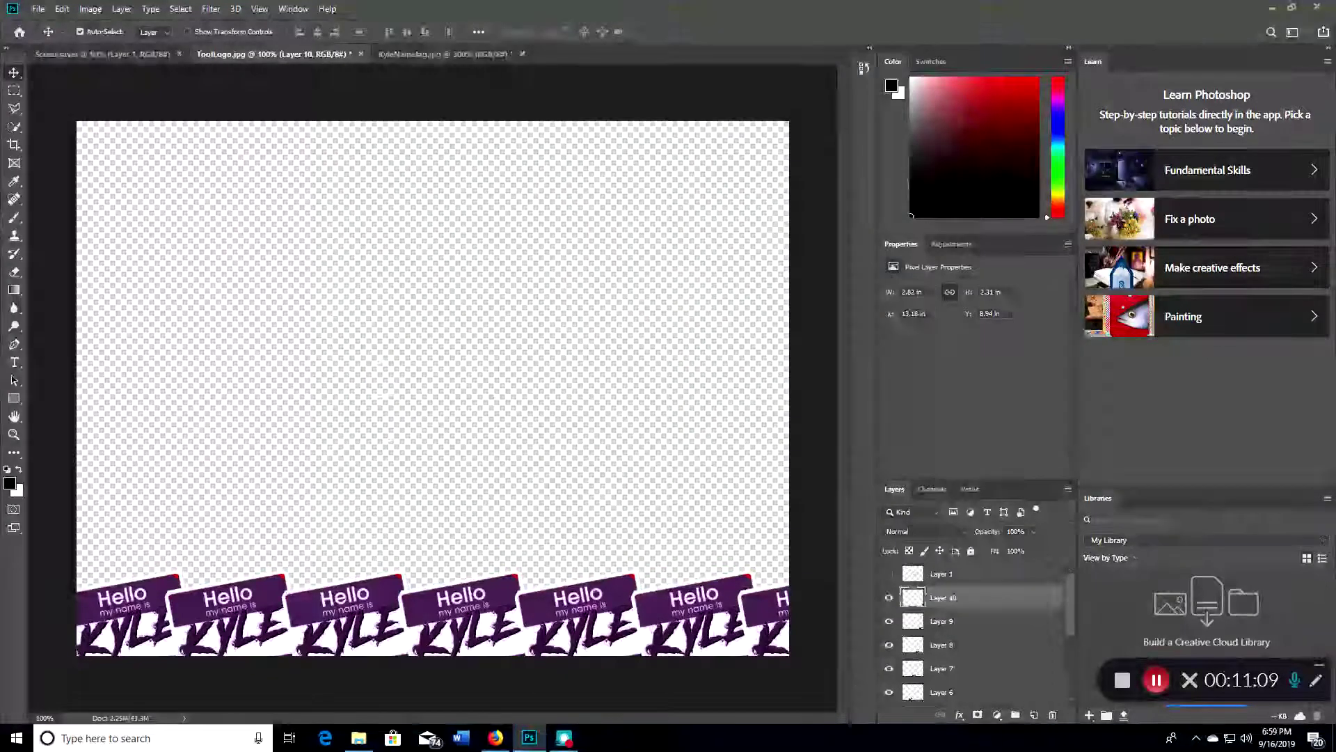
scroll(992, 602, "down", 4)
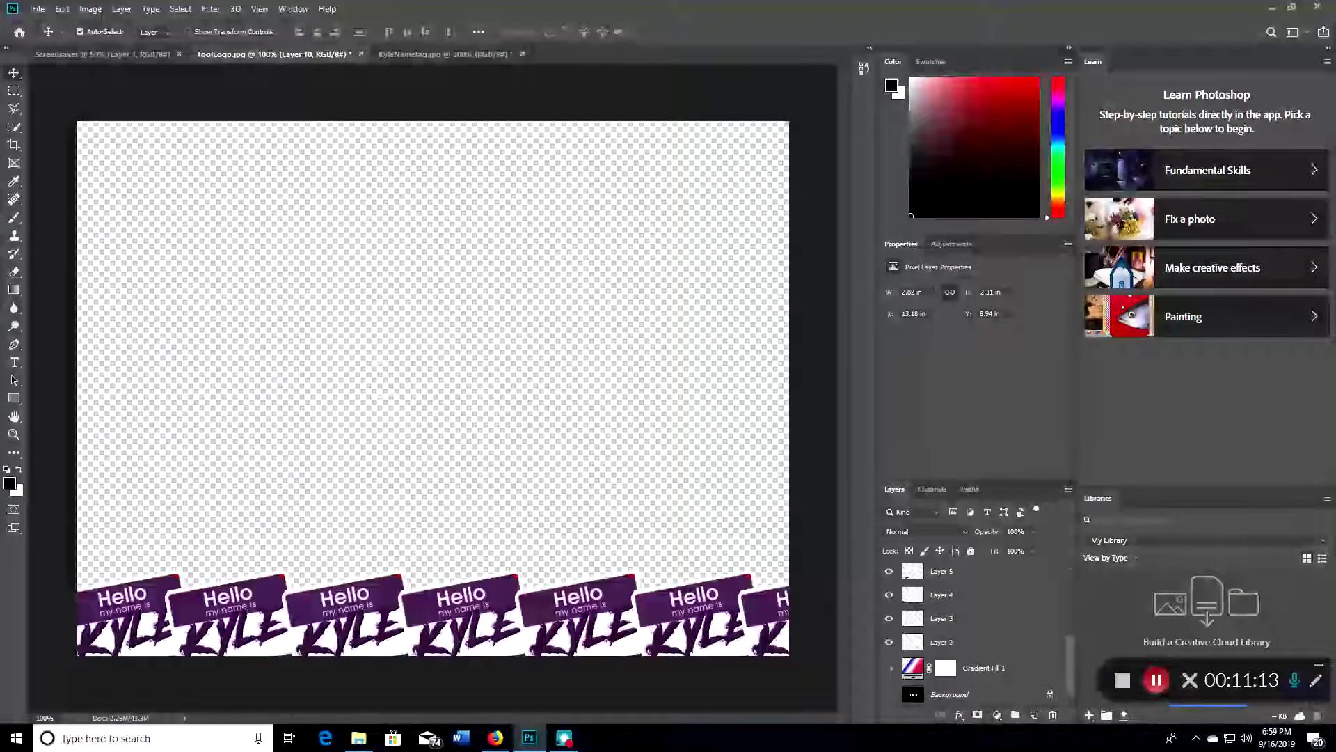
Show the gradient fill layer, and hide it together with all the name tag layers
left_click(889, 669)
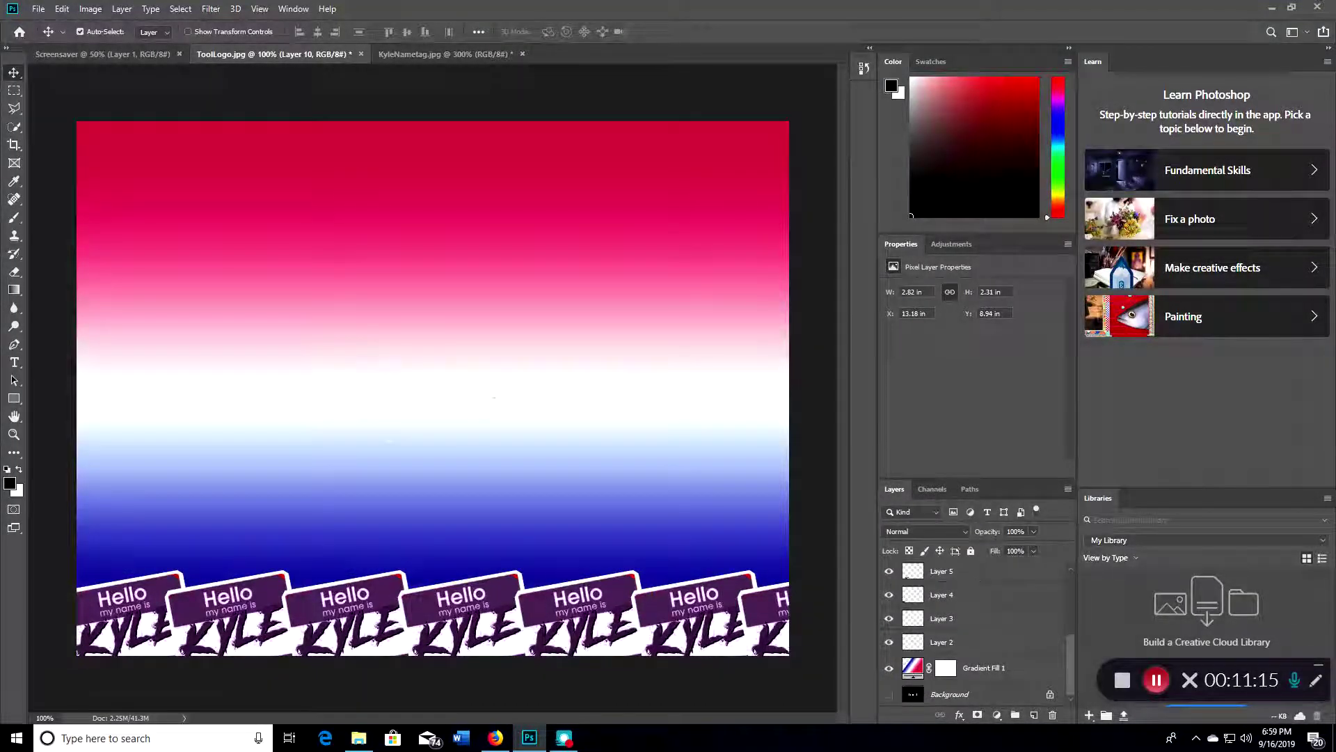
scroll(974, 613, "up", 4)
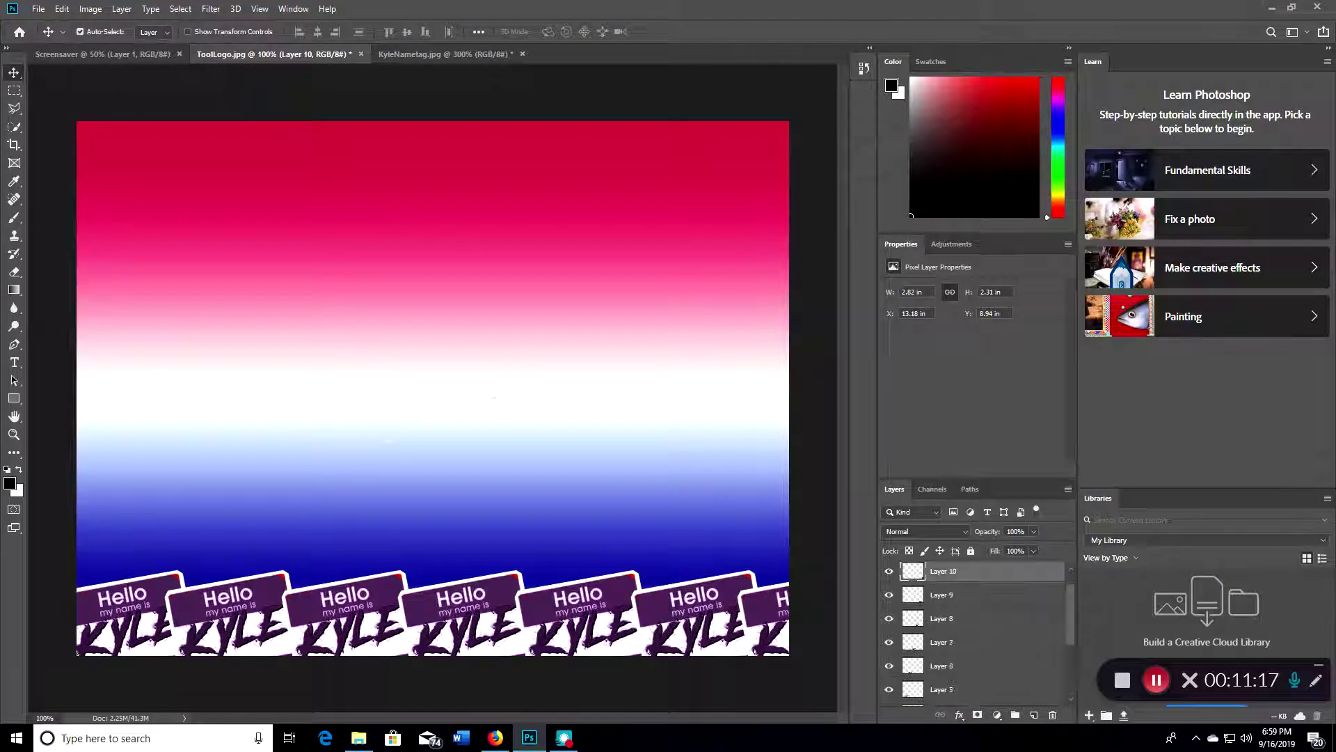
left_click(938, 573)
left_click_drag(897, 599, 889, 694)
left_click_drag(889, 571, 891, 669)
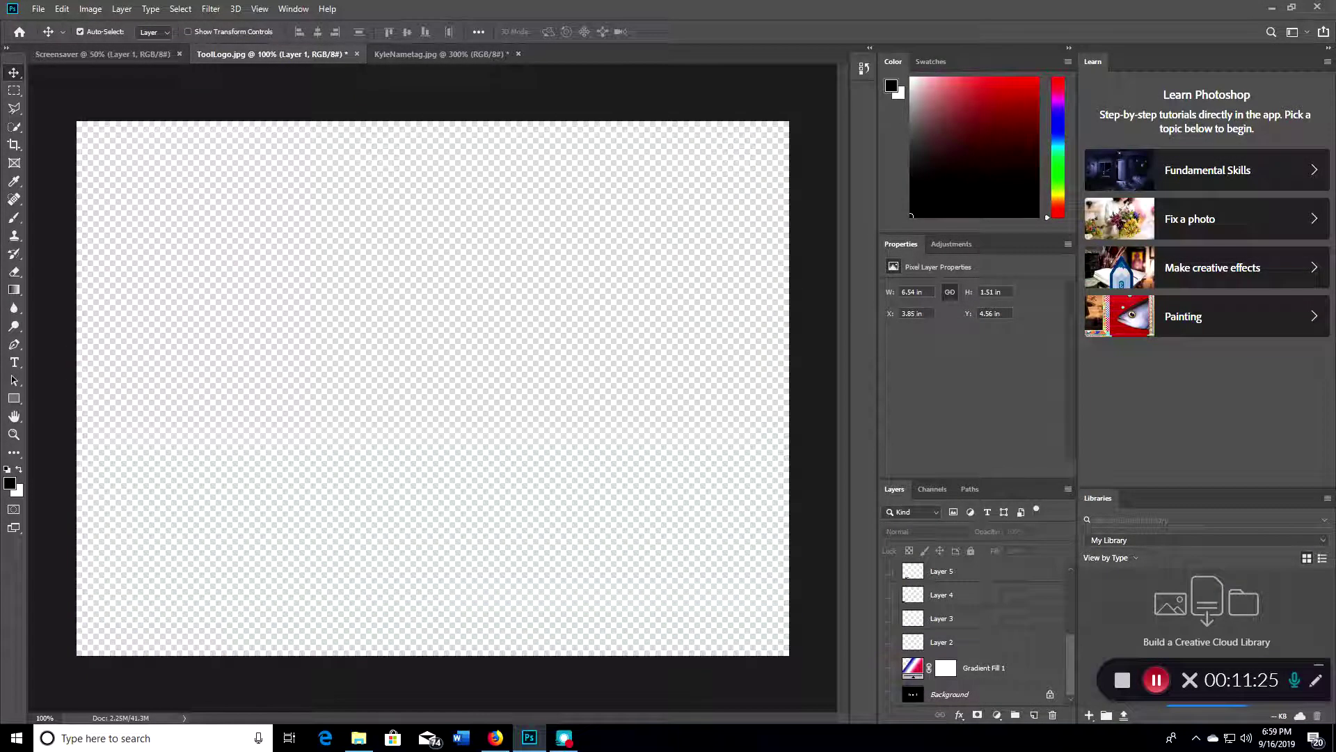
scroll(974, 626, "up", 3)
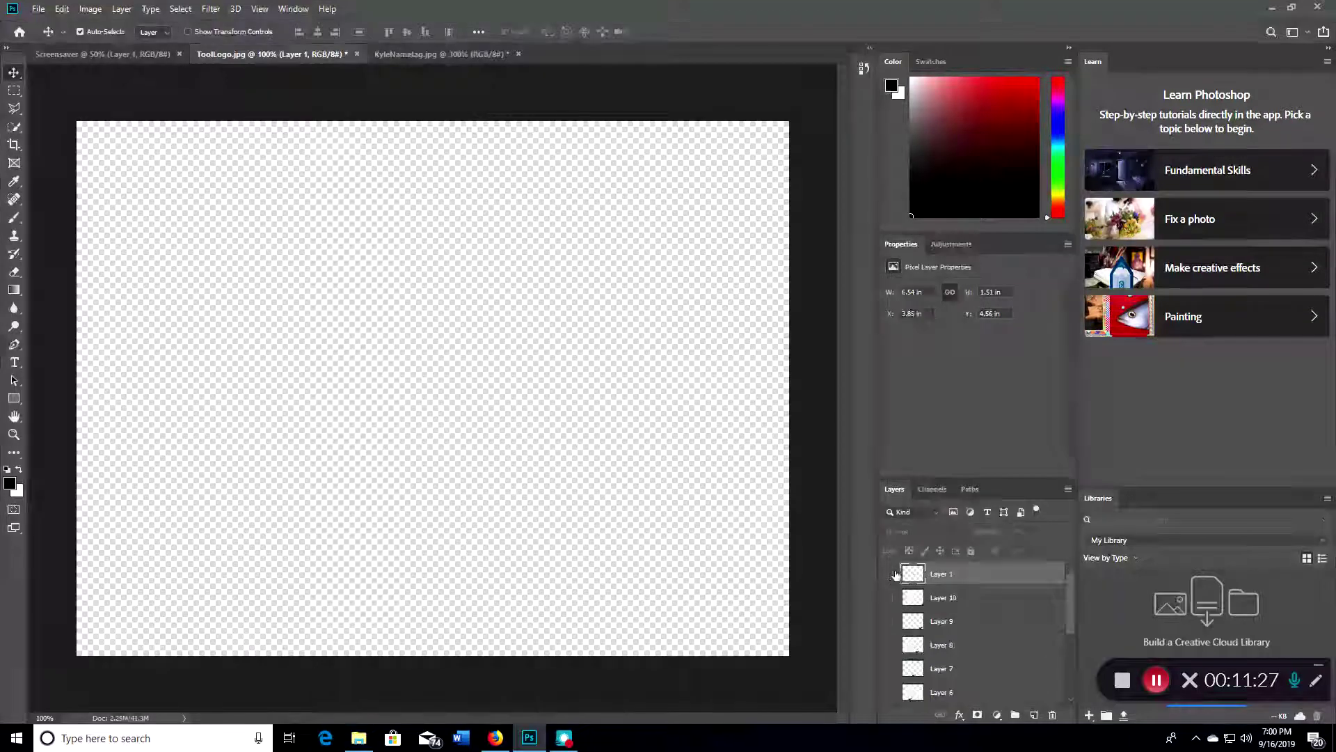
Make all the pasted layers from Layer 10 down to Layer 2 visible, keeping the logo, gradient and background hidden
left_click(889, 574)
left_click(890, 573)
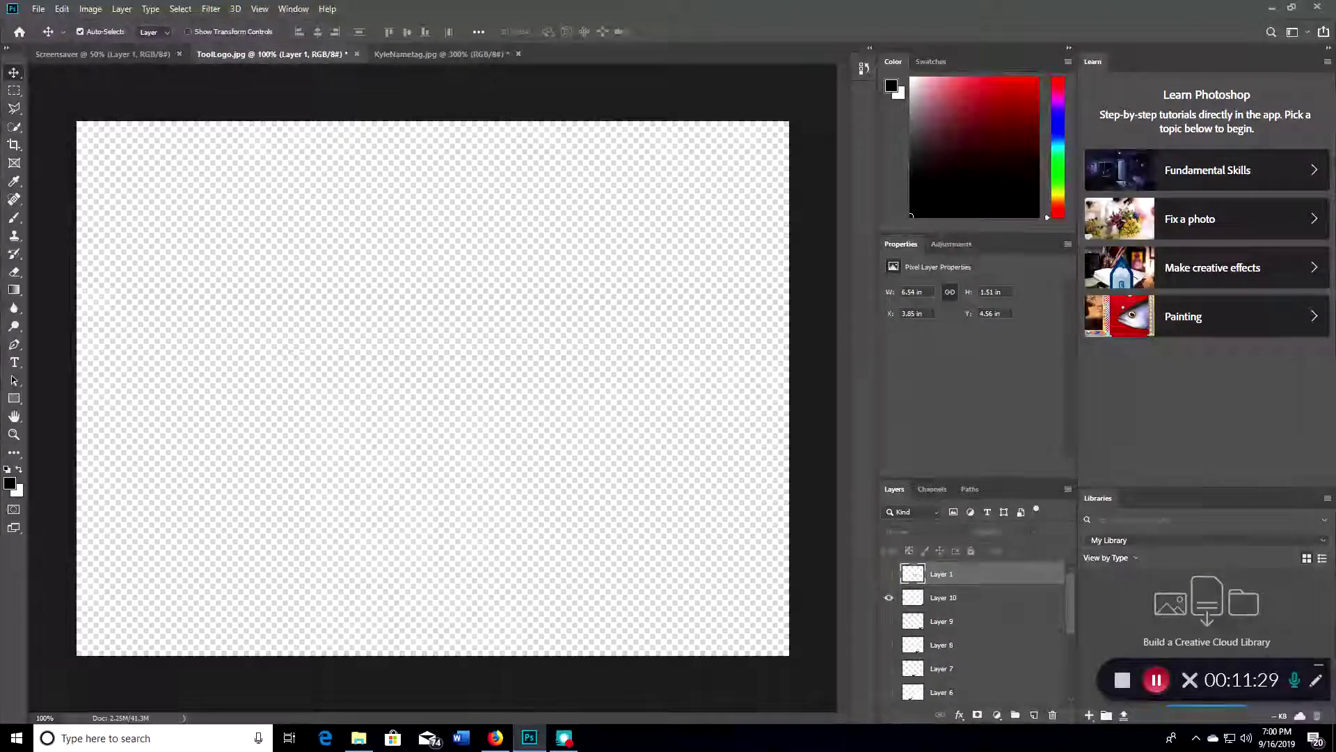
left_click(888, 597)
left_click(889, 597)
left_click(889, 620)
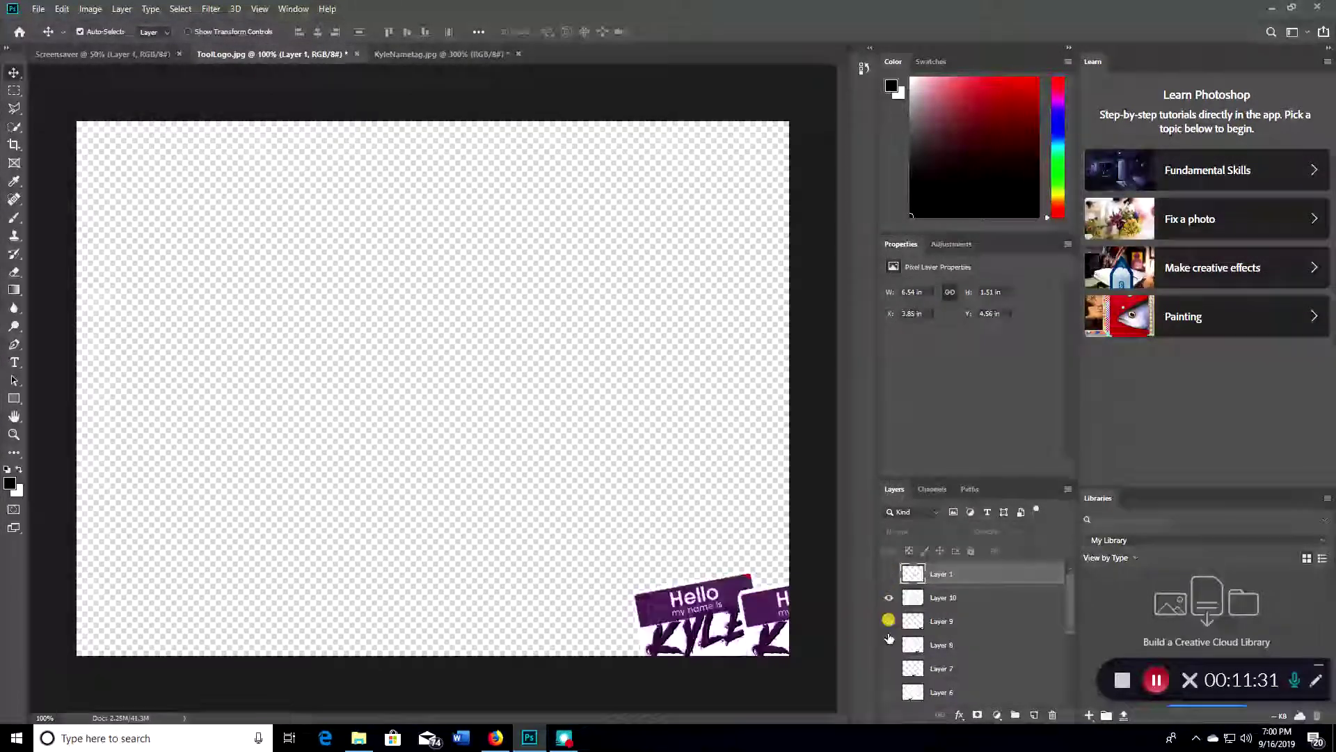
left_click(888, 645)
left_click(889, 668)
scroll(890, 665, "down", 1)
left_click(889, 621)
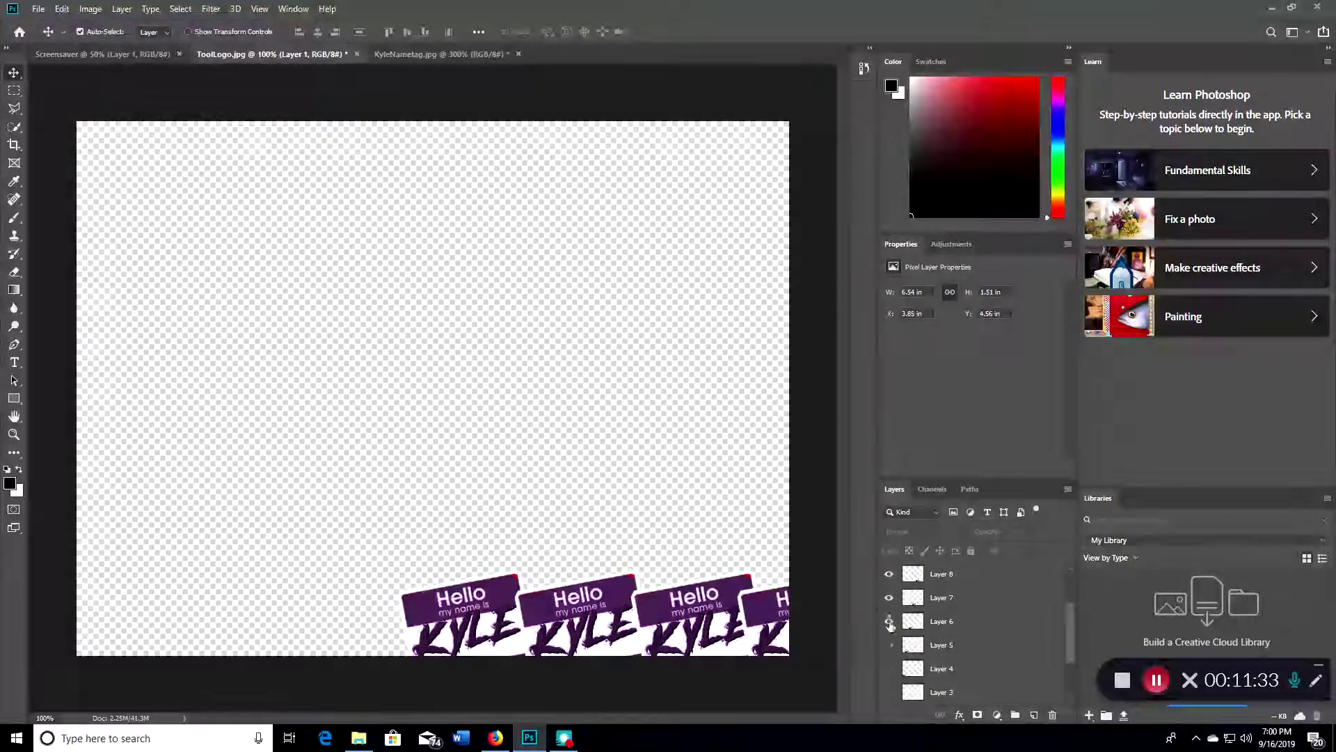
left_click(889, 645)
left_click(888, 668)
left_click(889, 692)
scroll(889, 661, "down", 1)
left_click(890, 646)
Flatten the image with the hidden layers discarded, and undo the flattening
left_click(121, 9)
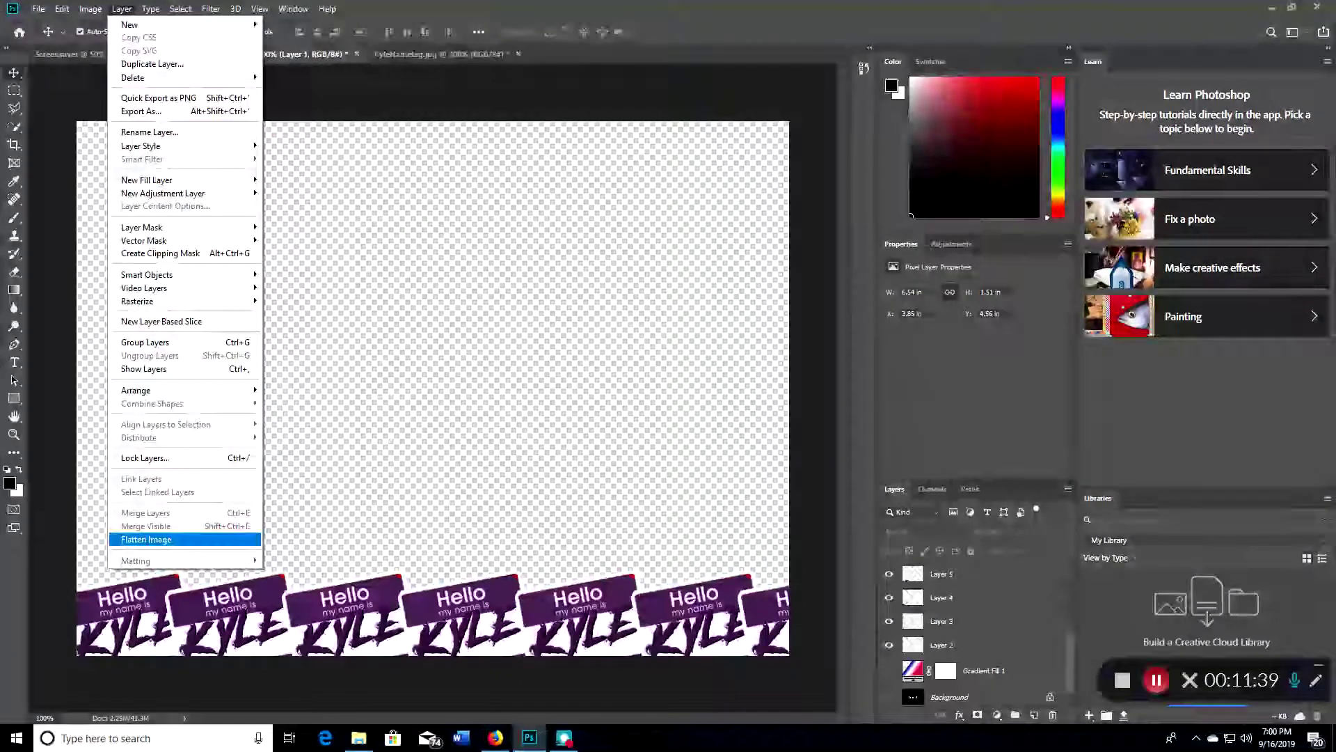
left_click(146, 540)
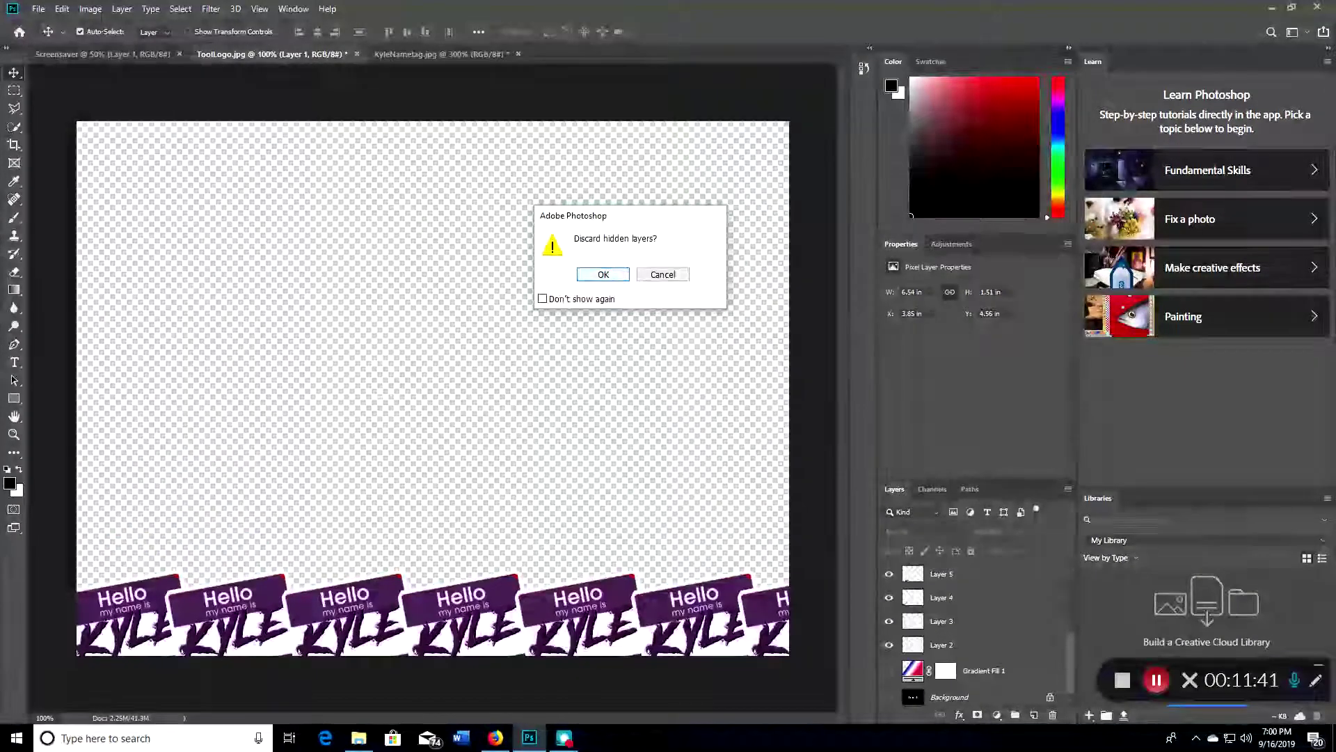
key("Return")
left_click(62, 8)
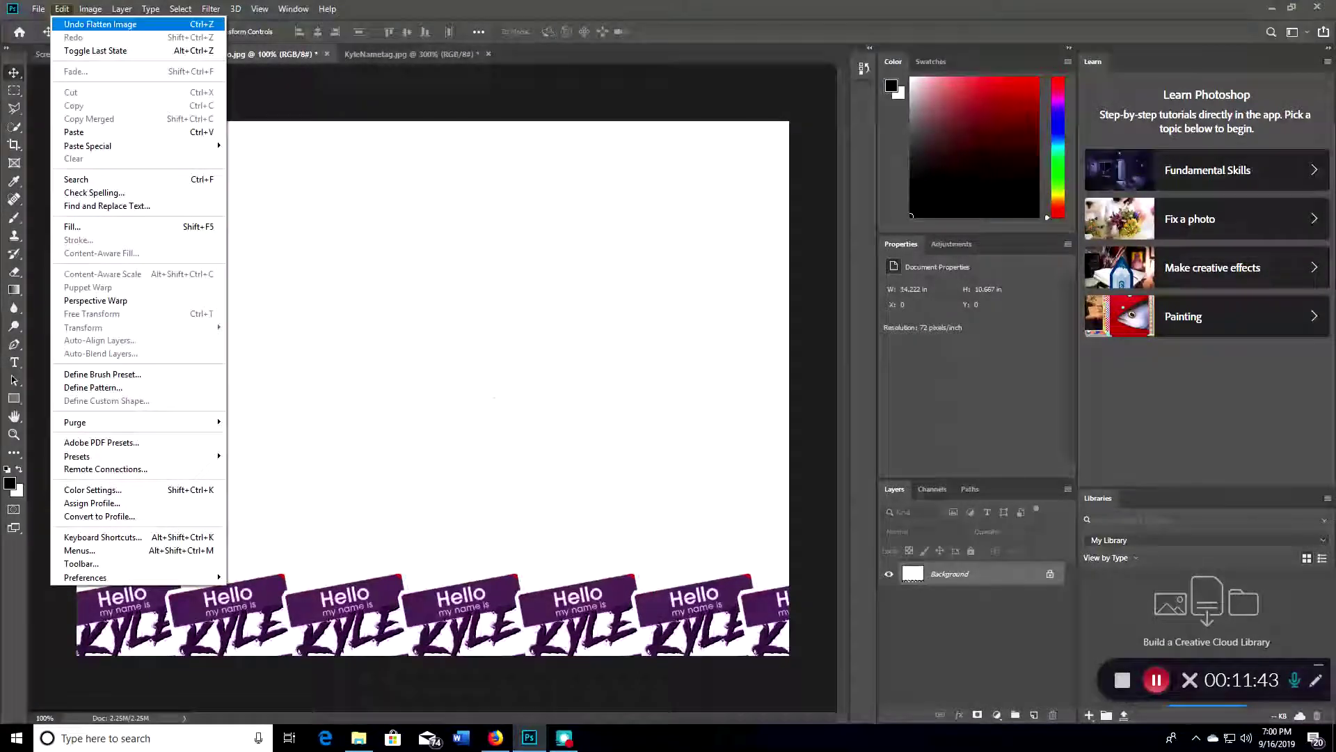
left_click(71, 25)
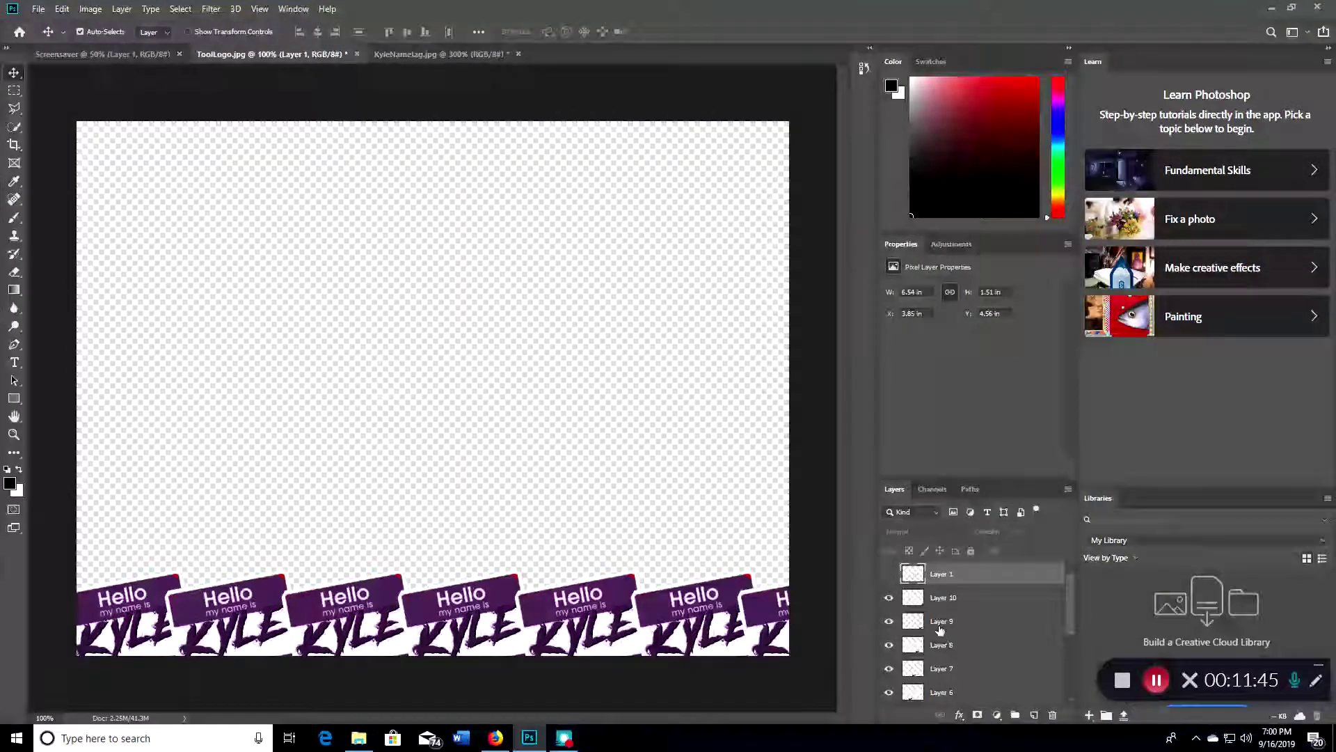
scroll(967, 608, "down", 3)
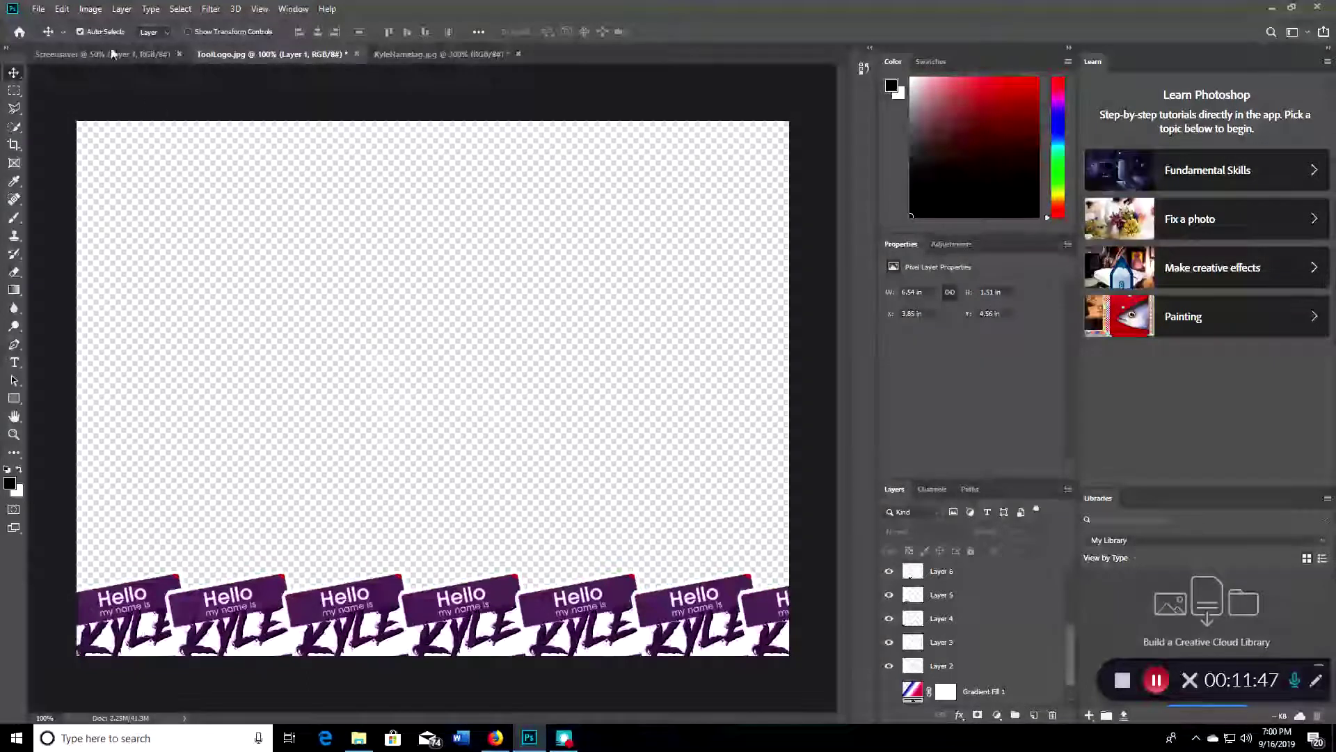
left_click(90, 9)
left_click(122, 9)
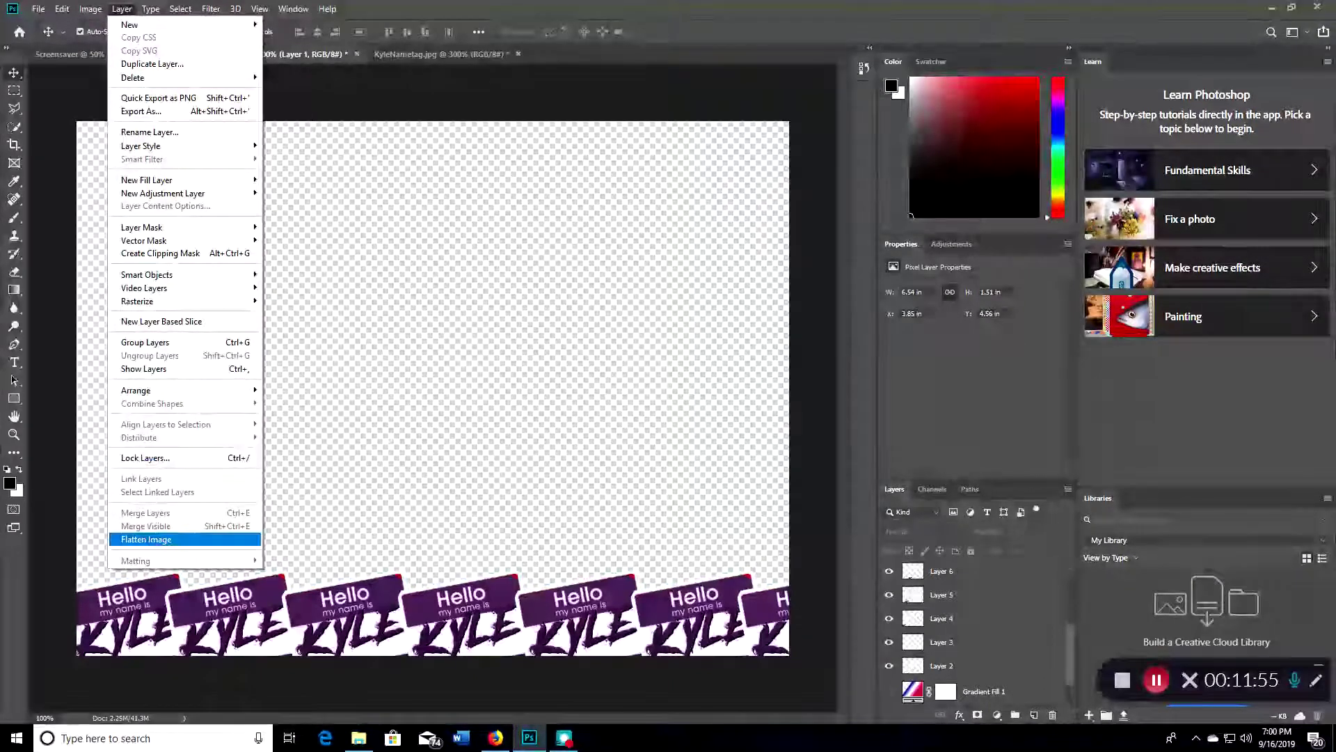
left_click(174, 540)
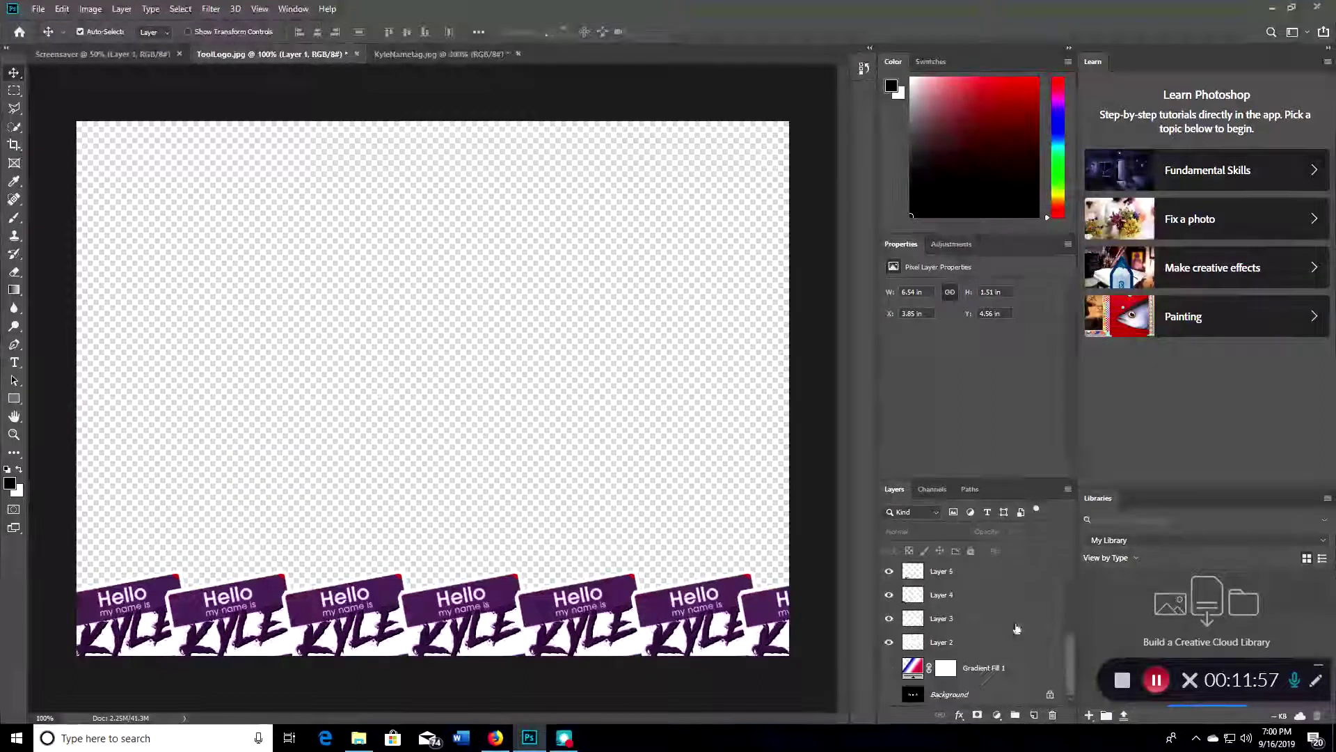
left_click(122, 8)
left_click(122, 8)
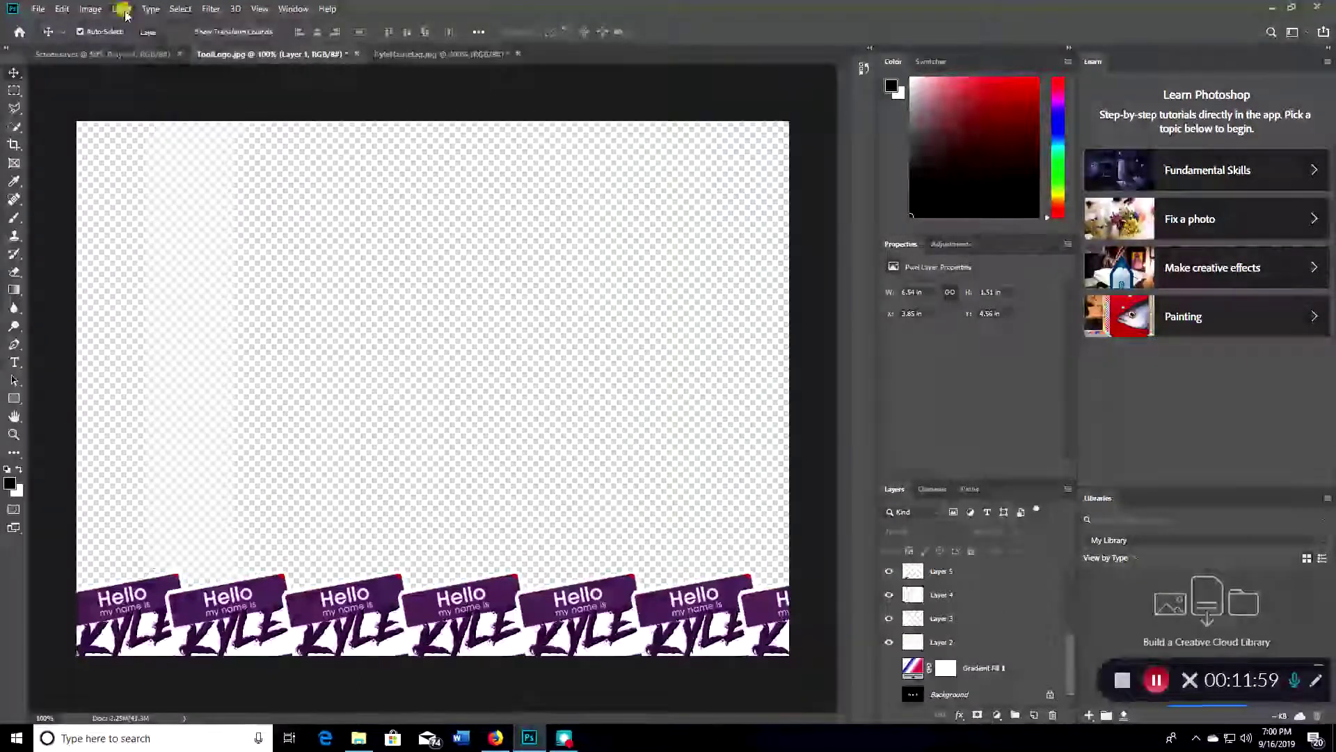
Make the gradient fill layer and the Tool logo outline on Layer 1 visible again
left_click(889, 668)
scroll(898, 612, "up", 4)
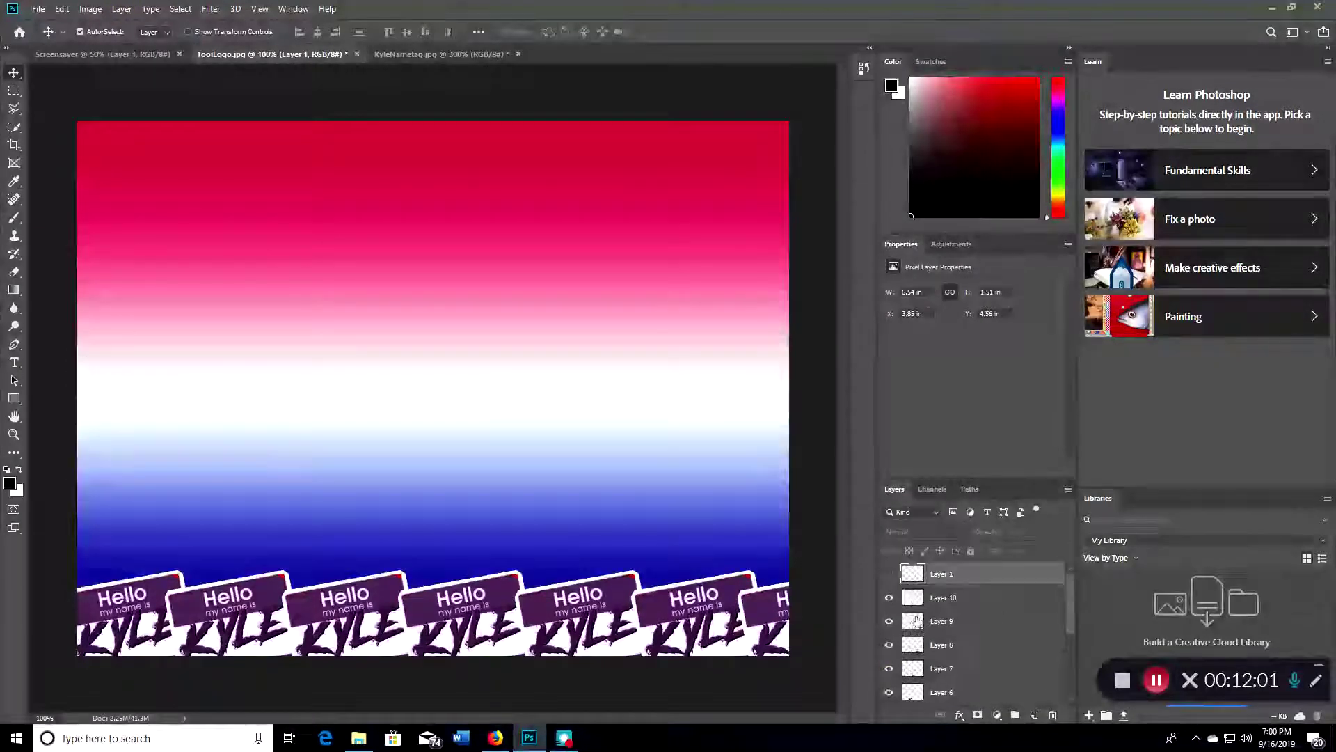
left_click(889, 573)
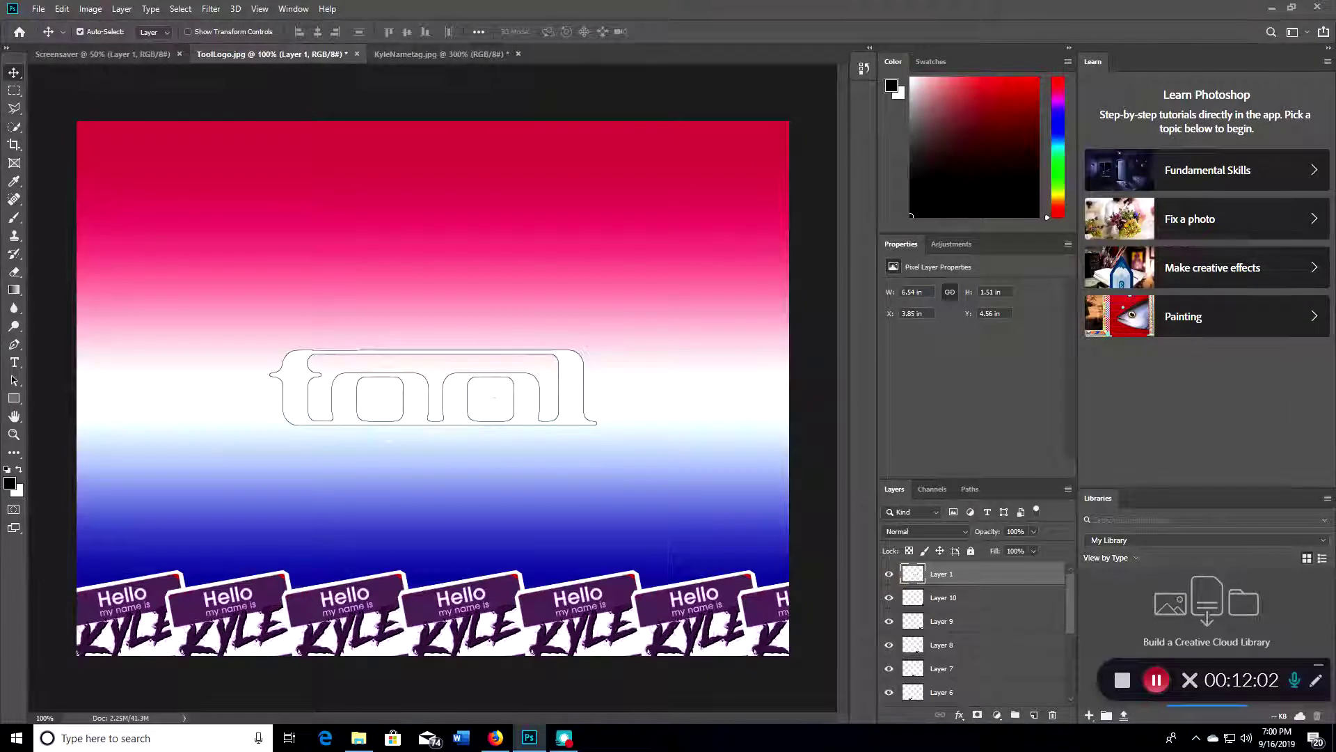
left_click(889, 573)
left_click(889, 574)
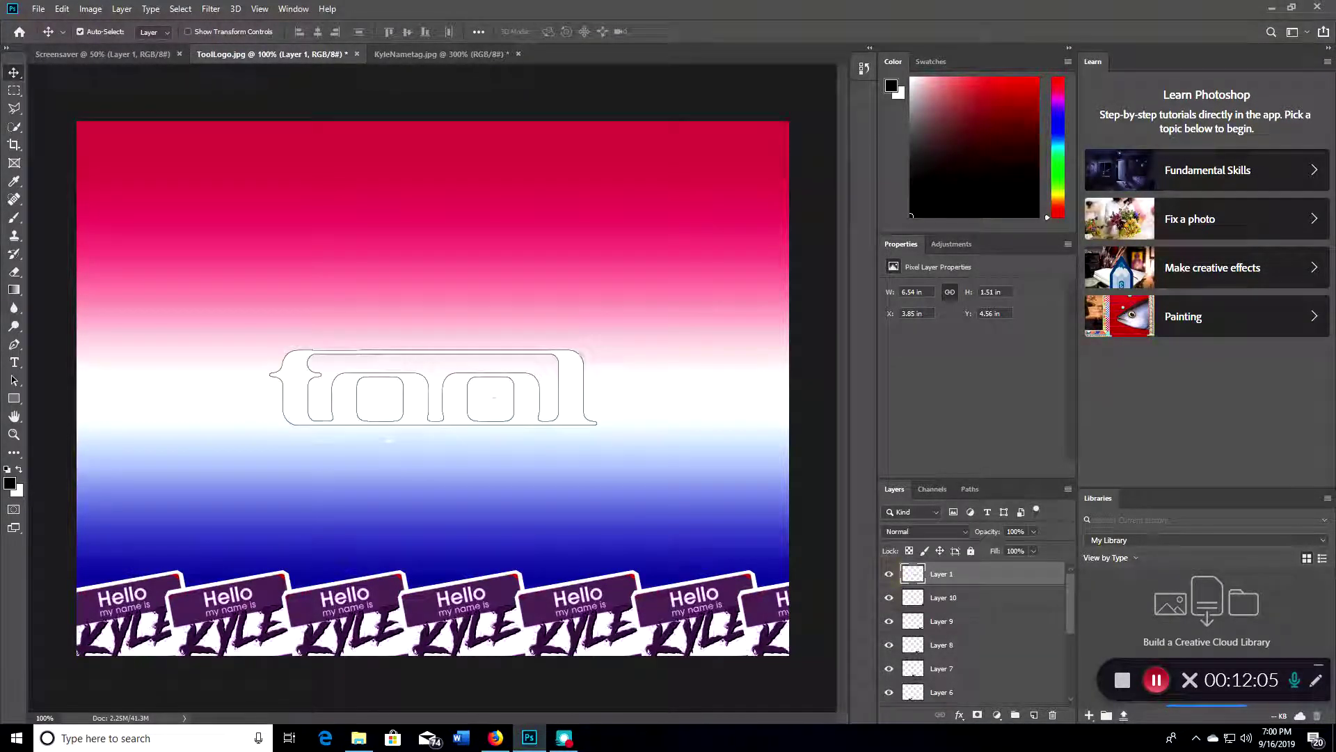
left_click(889, 574)
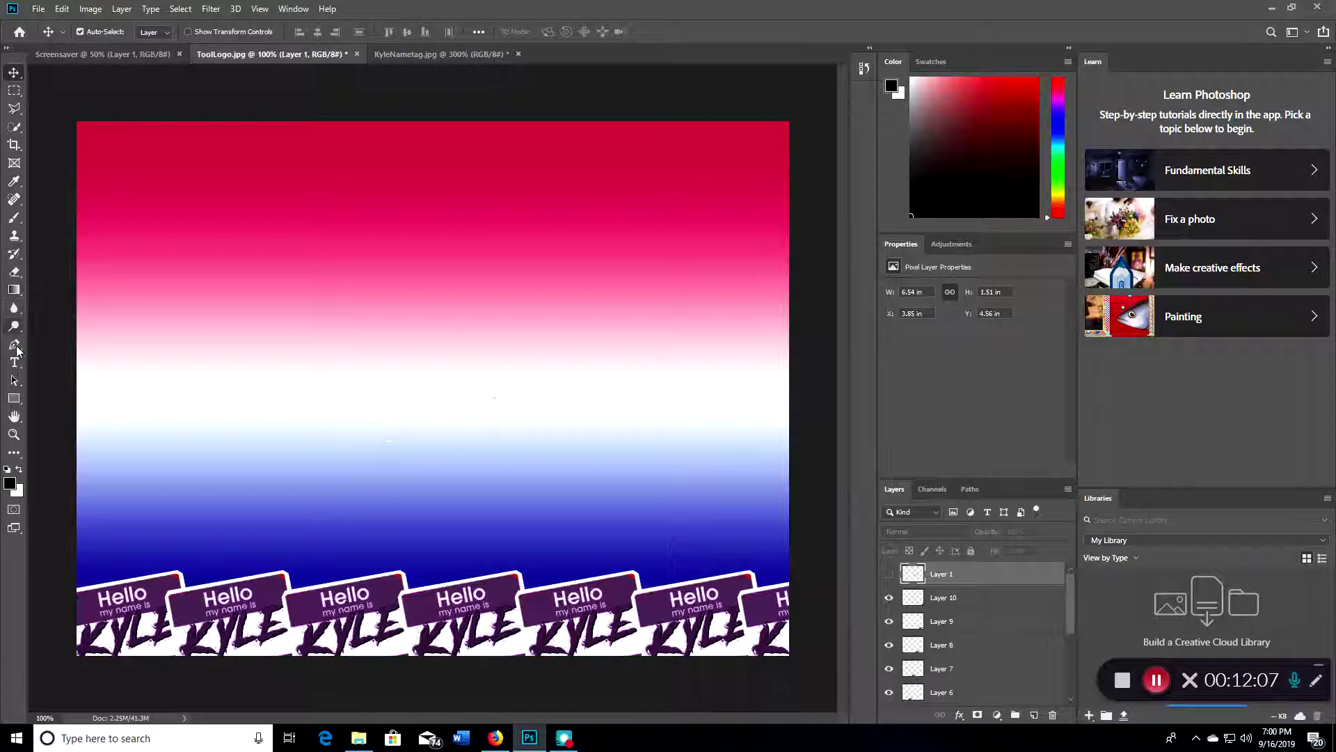
left_click(889, 574)
Check Layer 3 by hiding it, and delete it from the document
scroll(992, 606, "down", 3)
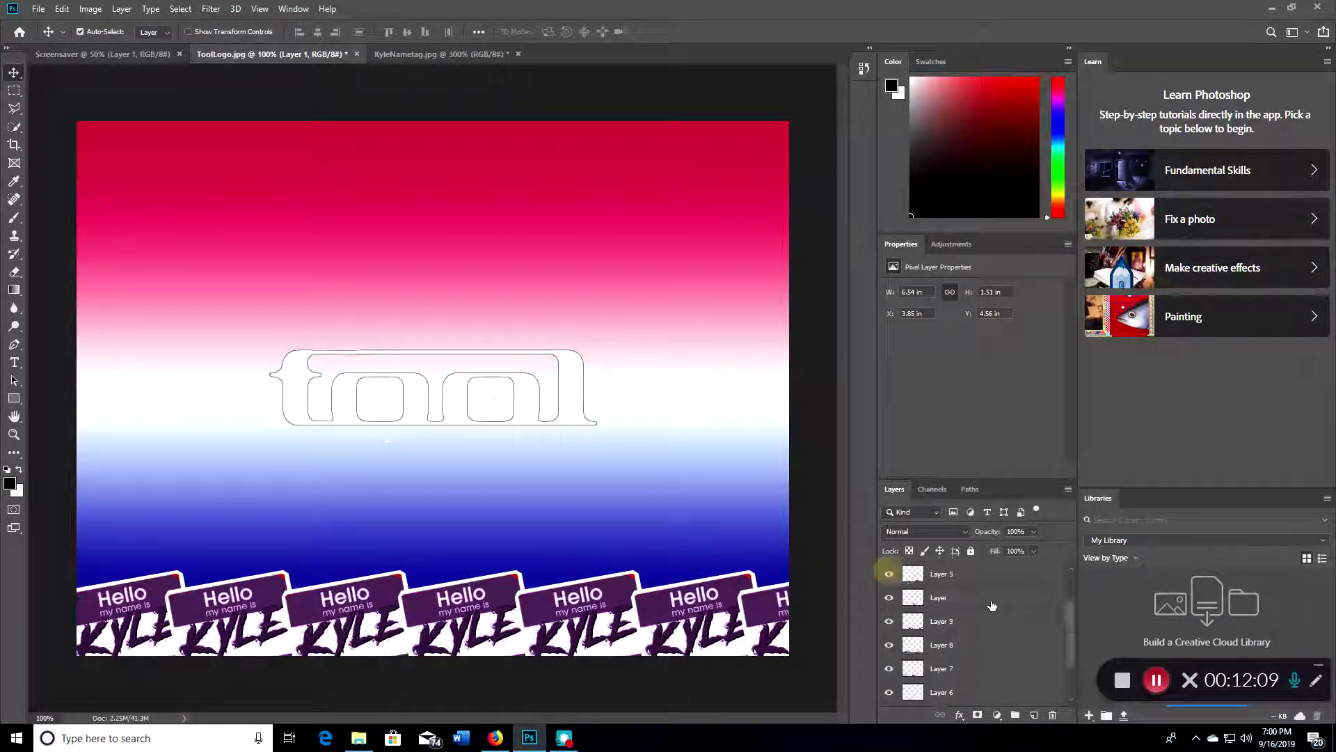
left_click(890, 669)
left_click(890, 668)
left_click(889, 618)
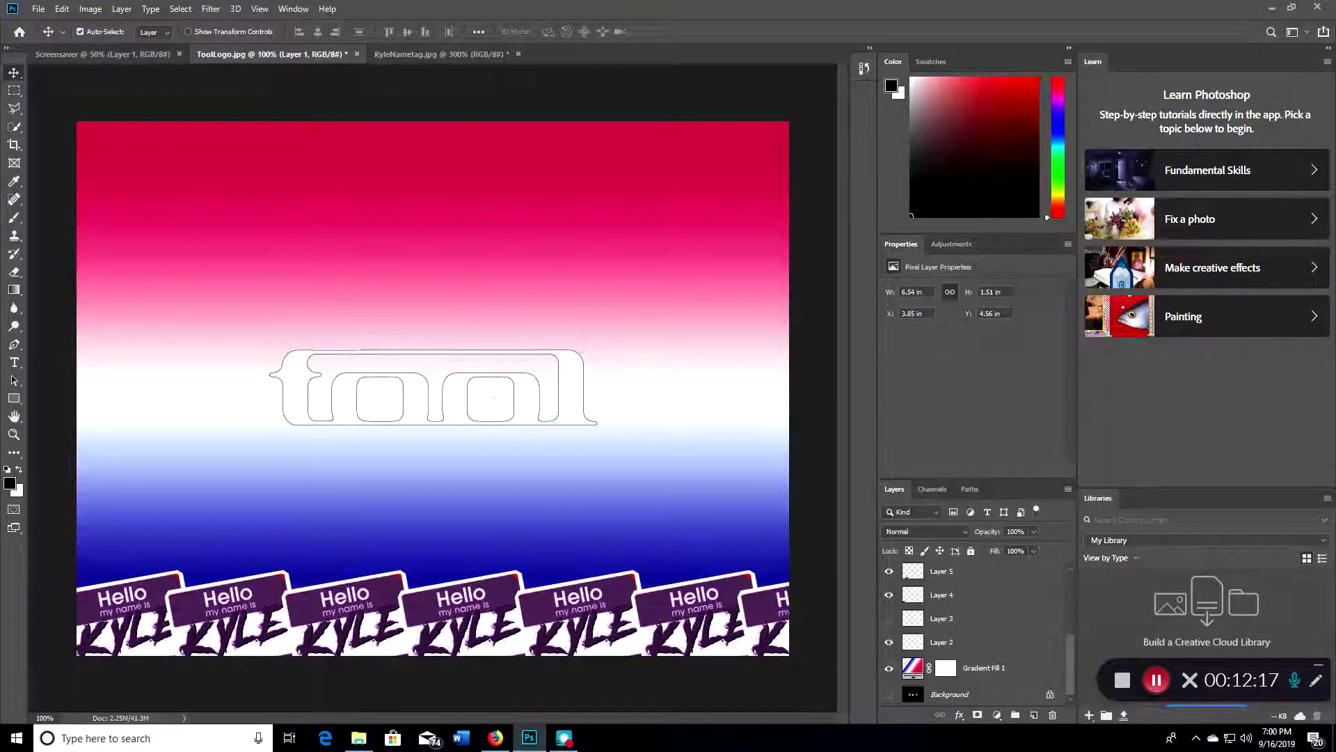
right_click(955, 618)
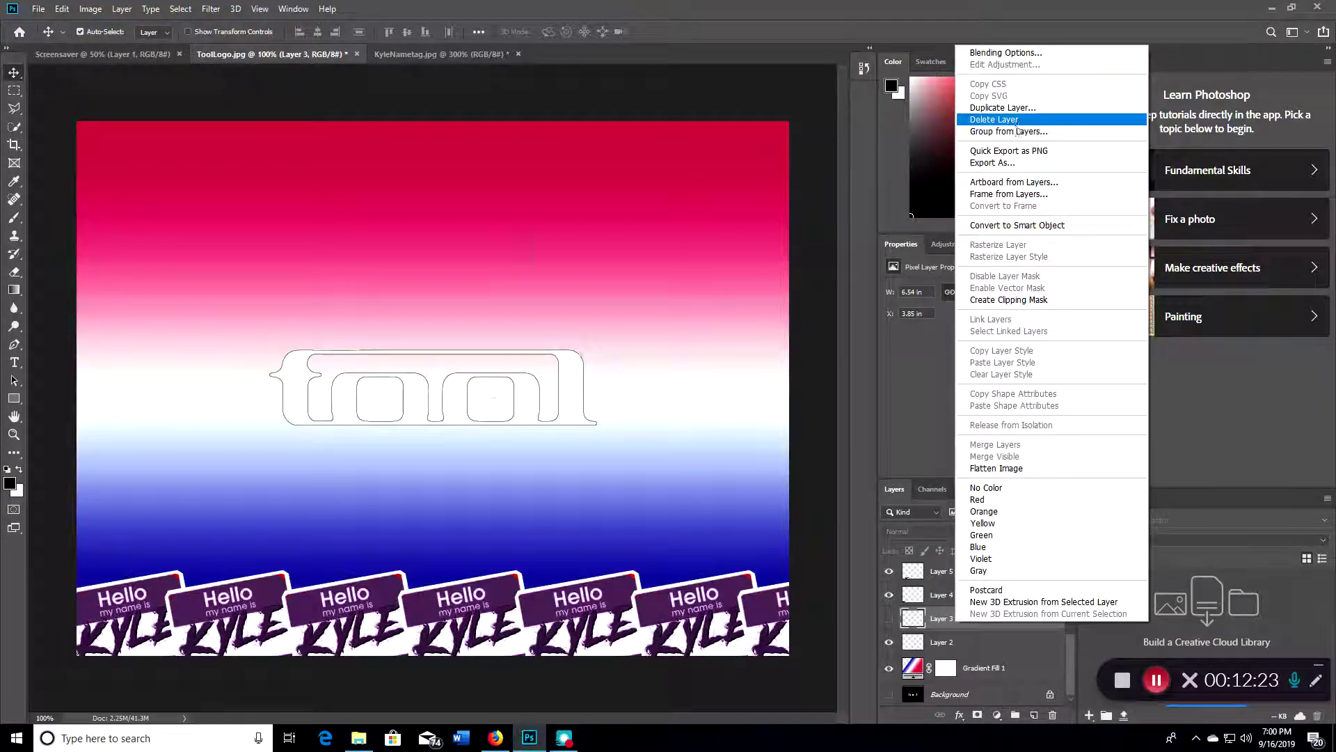
left_click(994, 119)
key("Return")
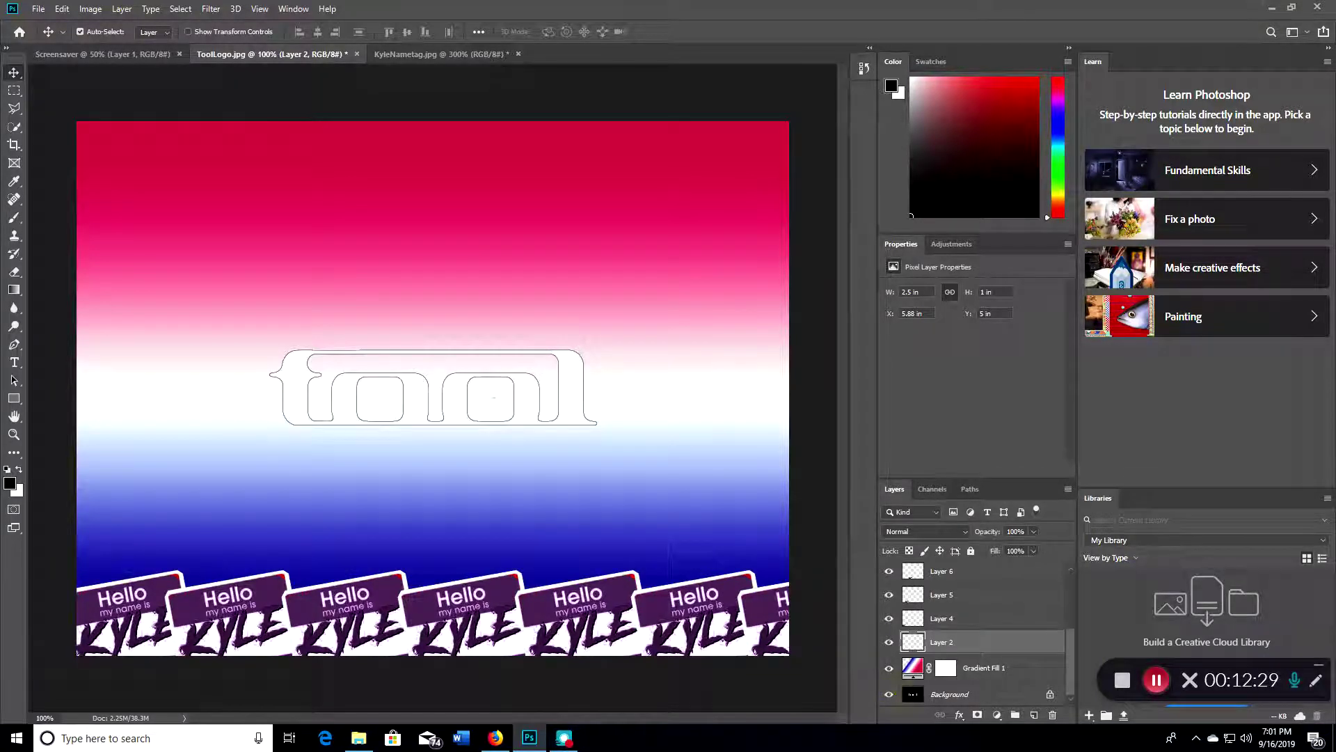
Merge all visible layers into one, leaving the hidden background layer separate
left_click(90, 9)
mouse_move(114, 7)
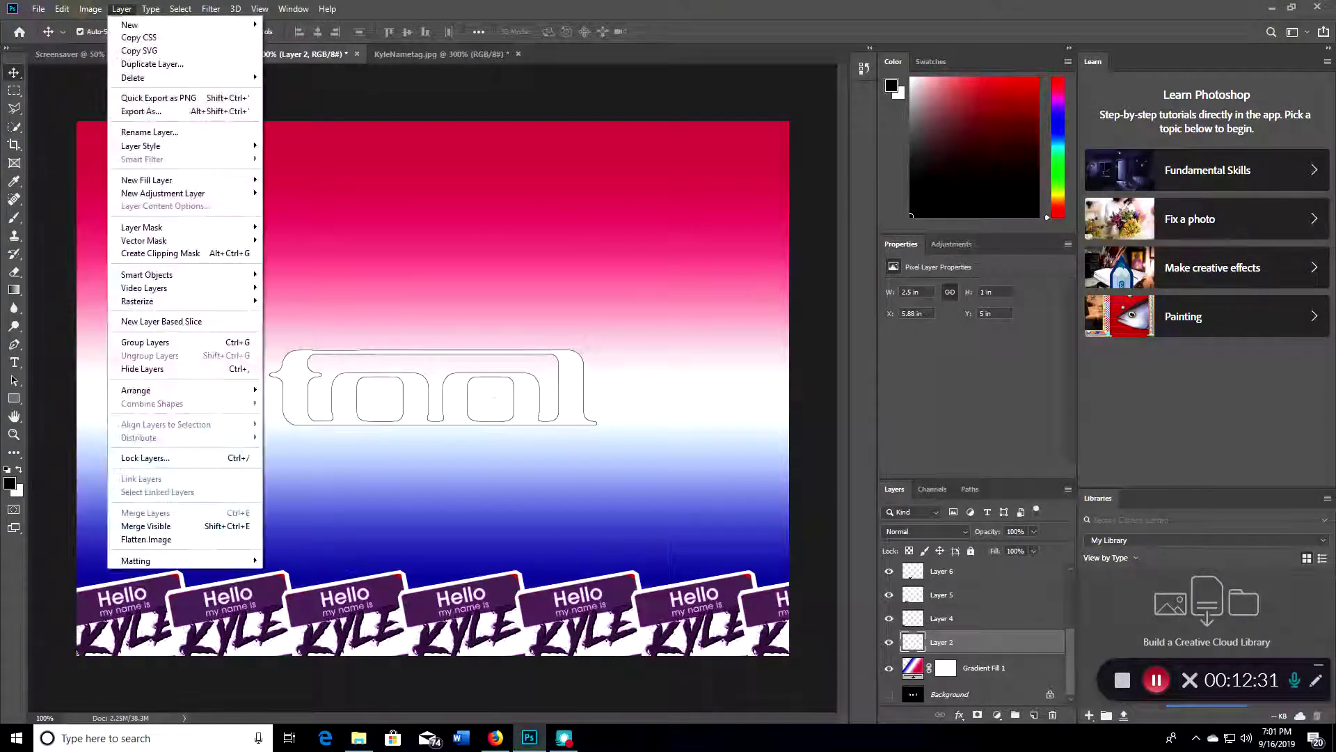
left_click(187, 526)
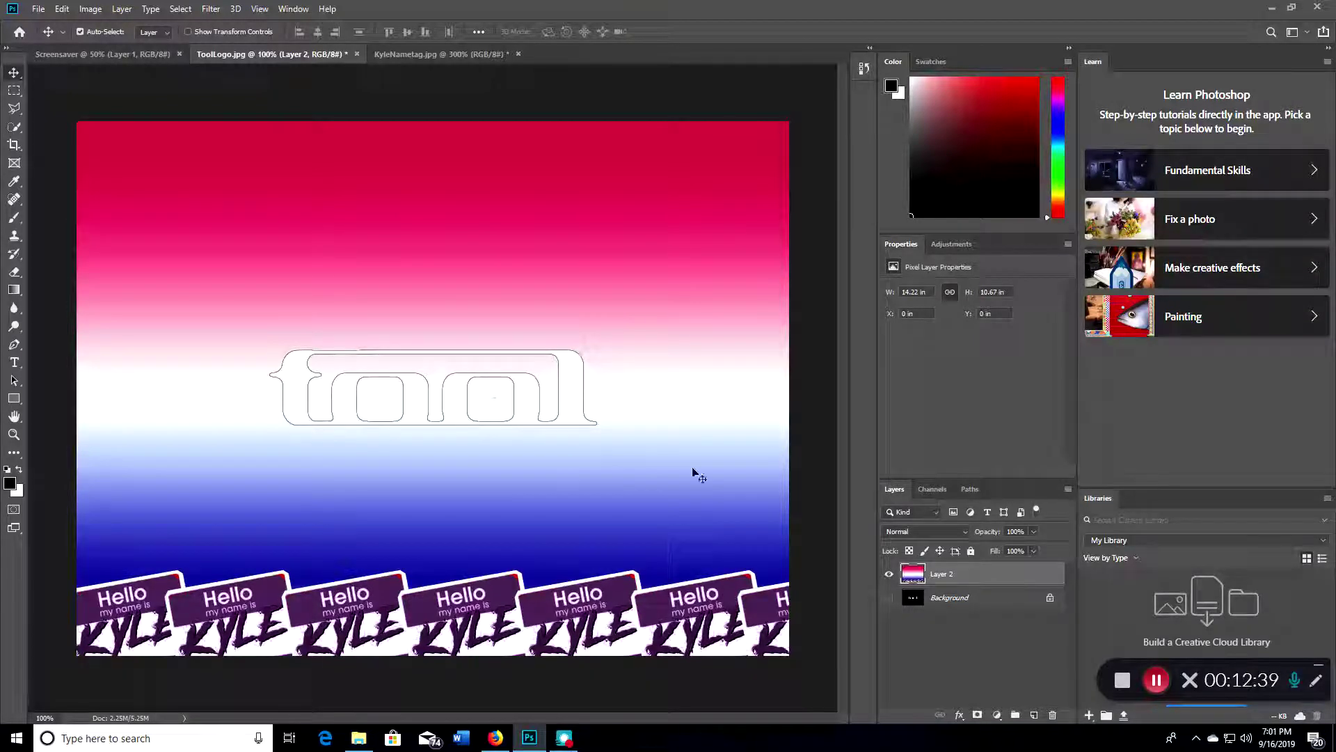
Switch to Firefox to view the TOOL - Parabola video page, and return to Photoshop
left_click(467, 740)
left_click(495, 738)
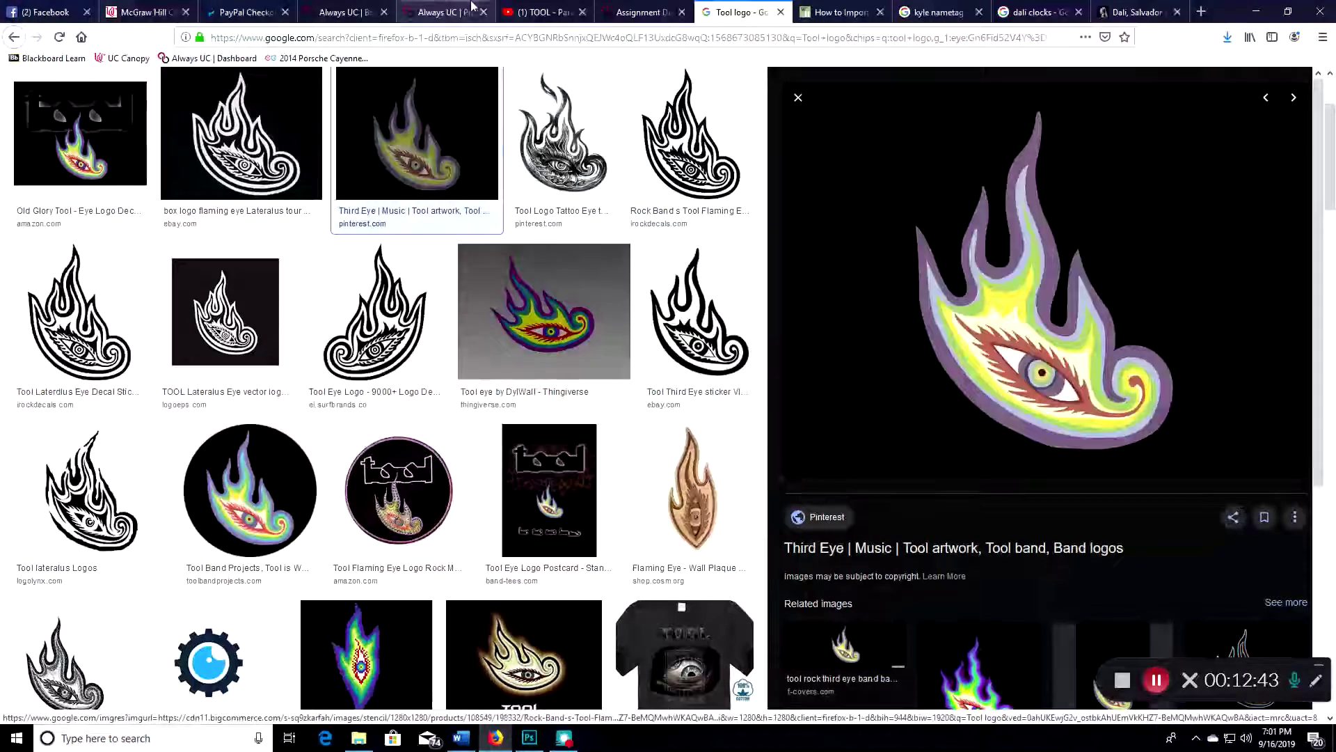
left_click(543, 12)
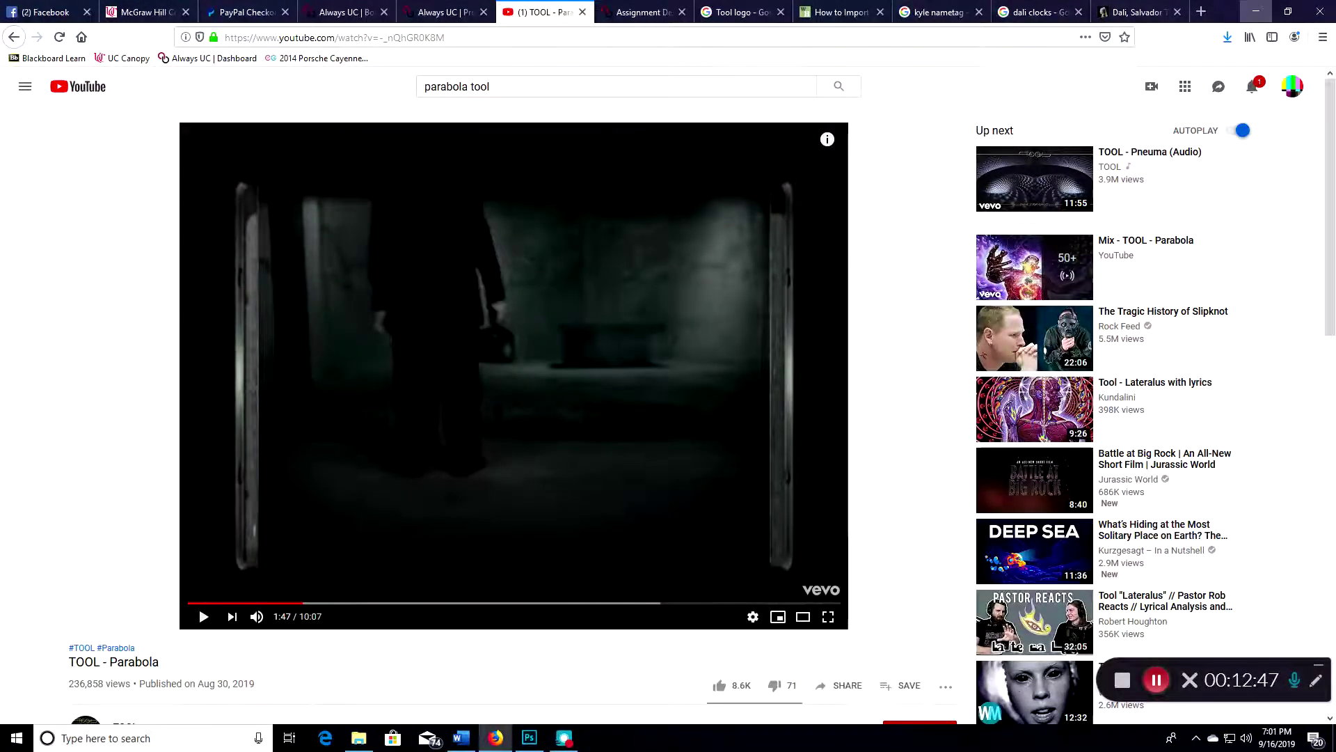
left_click(1256, 12)
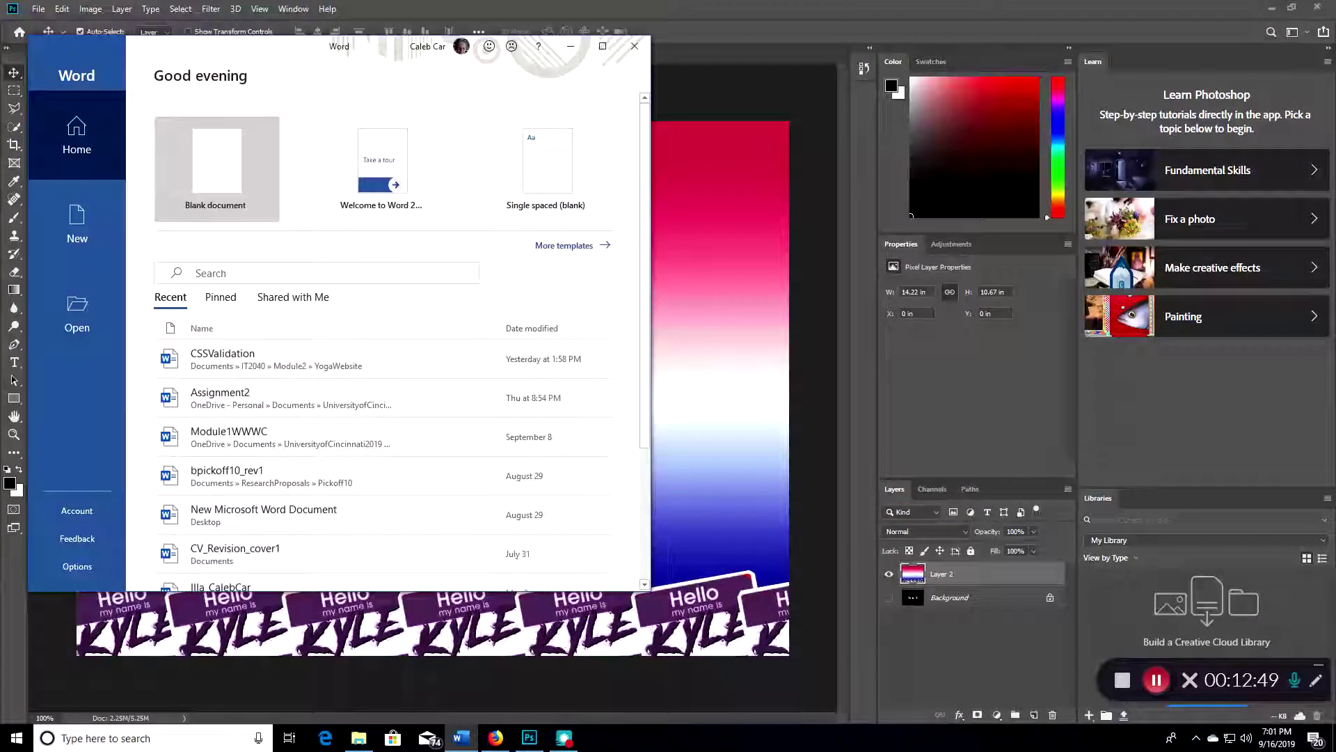
left_click(571, 46)
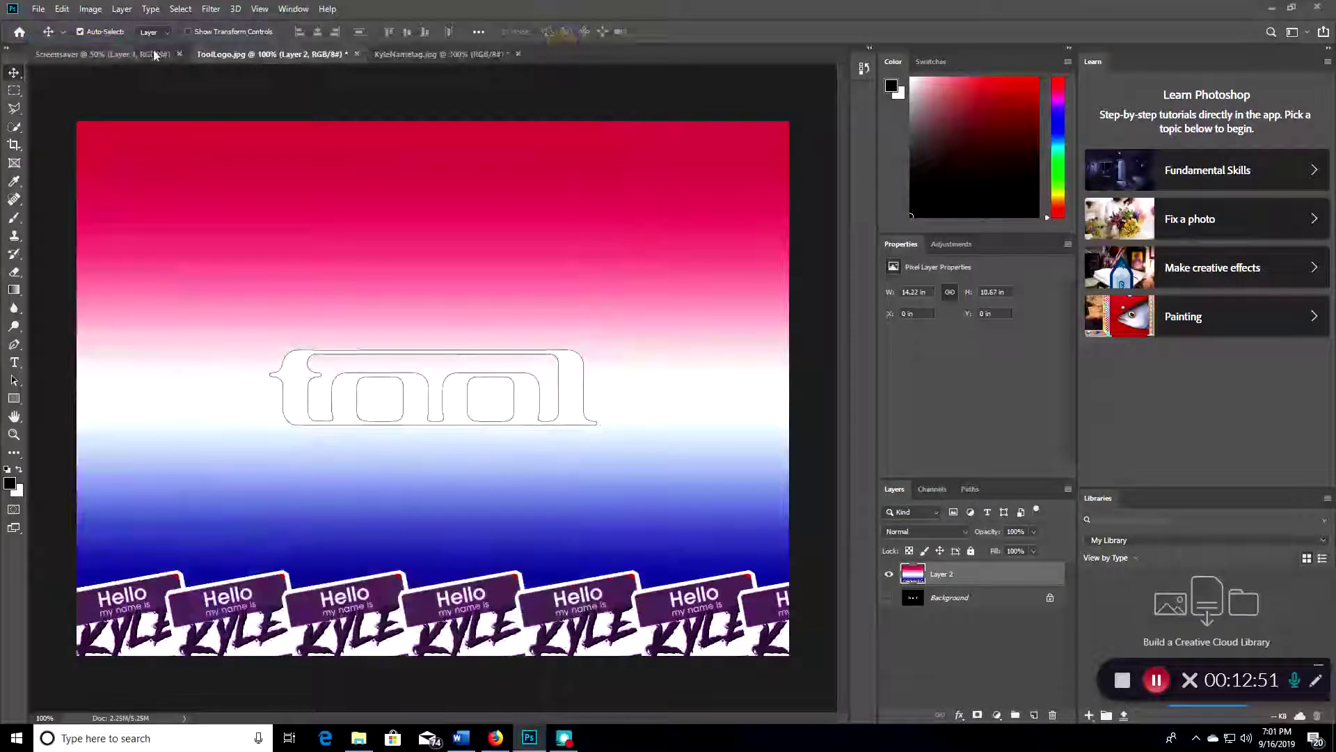
Add a solid colour fill layer in near-black 010101 above the merged layer
left_click(91, 8)
mouse_move(122, 8)
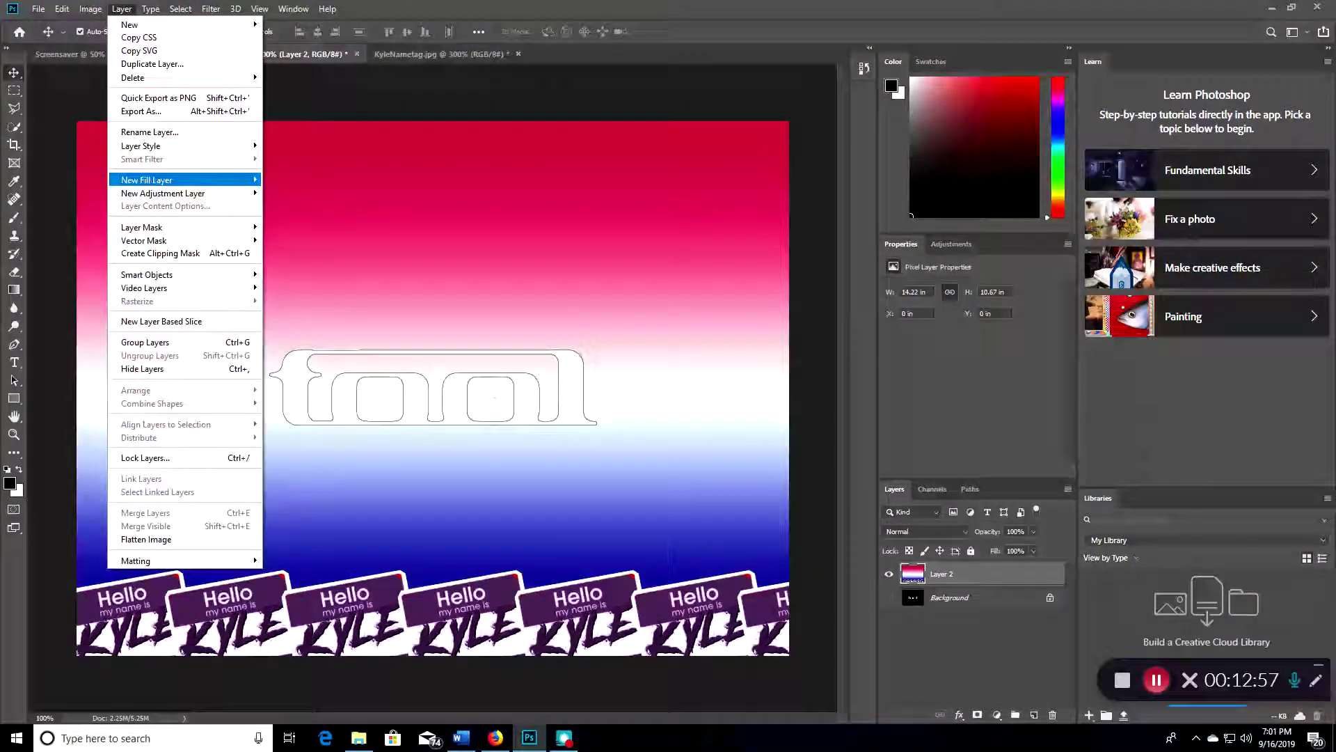
mouse_move(202, 180)
left_click(291, 180)
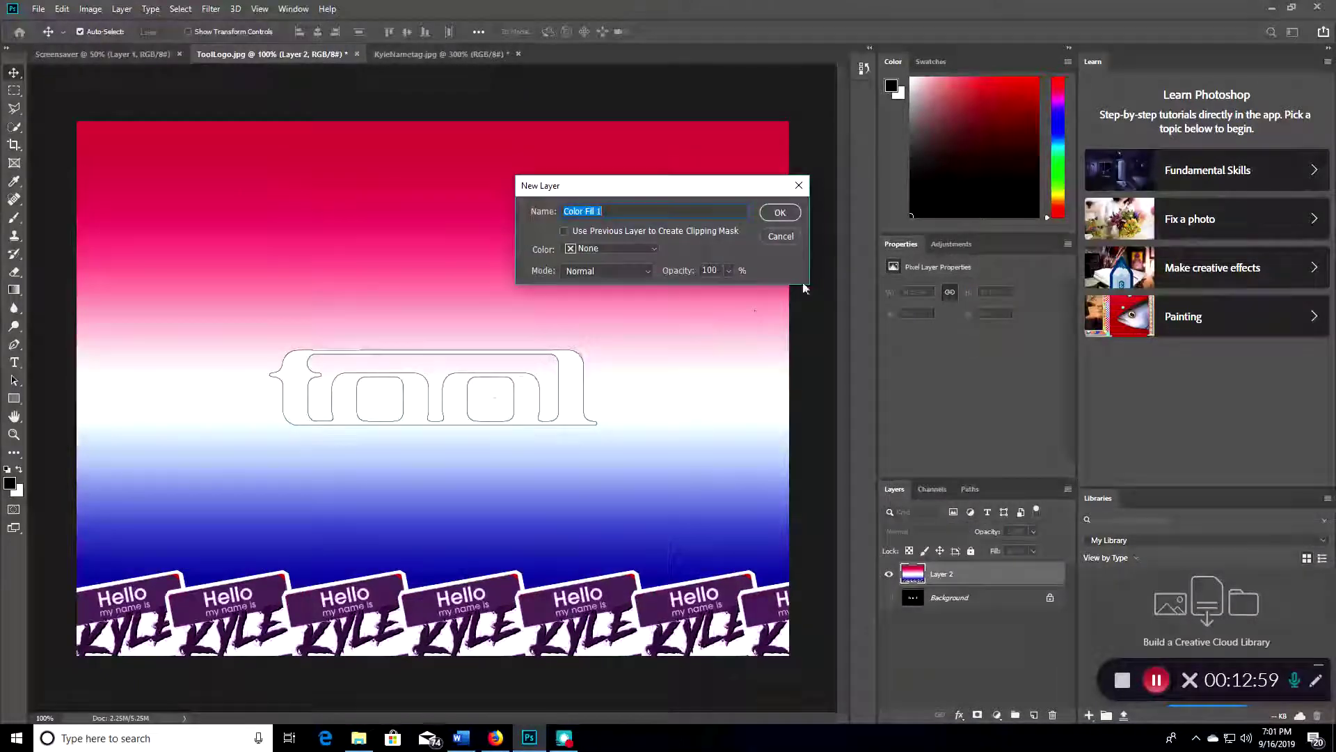
left_click(780, 212)
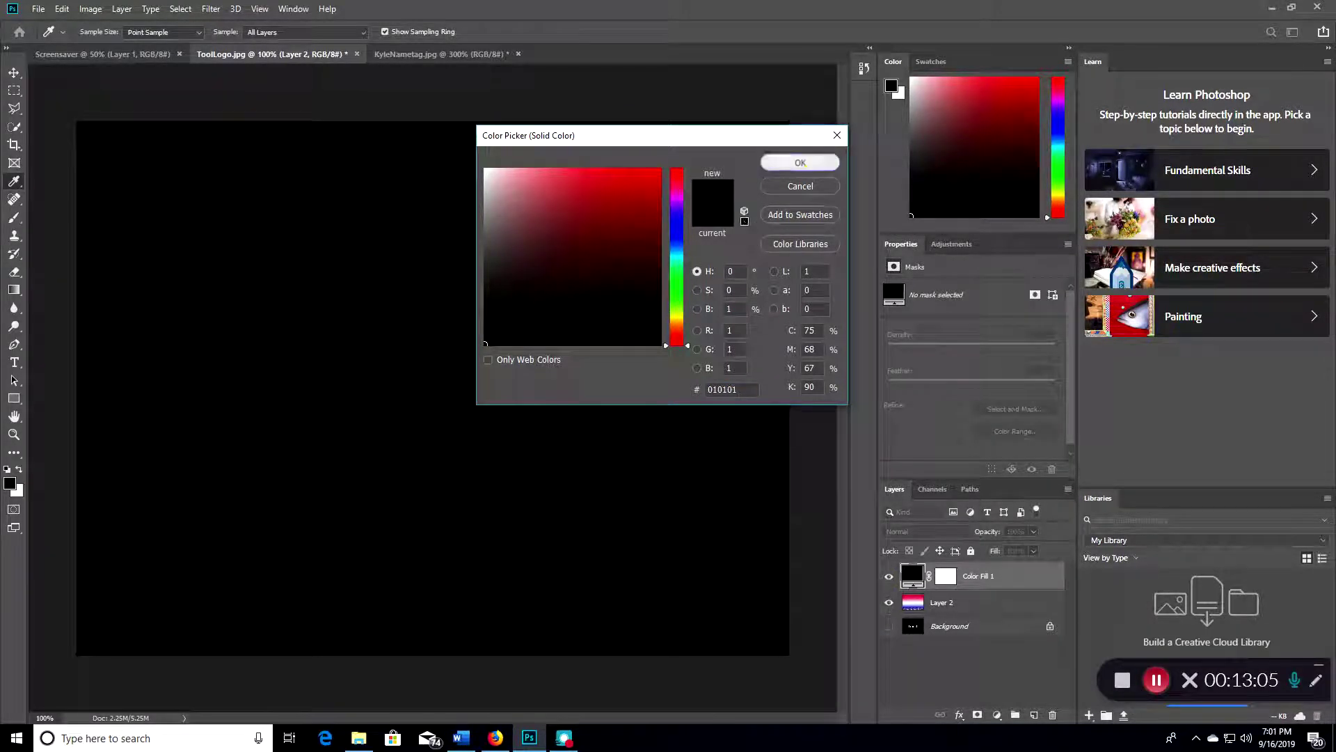
left_click(798, 163)
Hide the black colour fill layer and deselect it
left_click(889, 576)
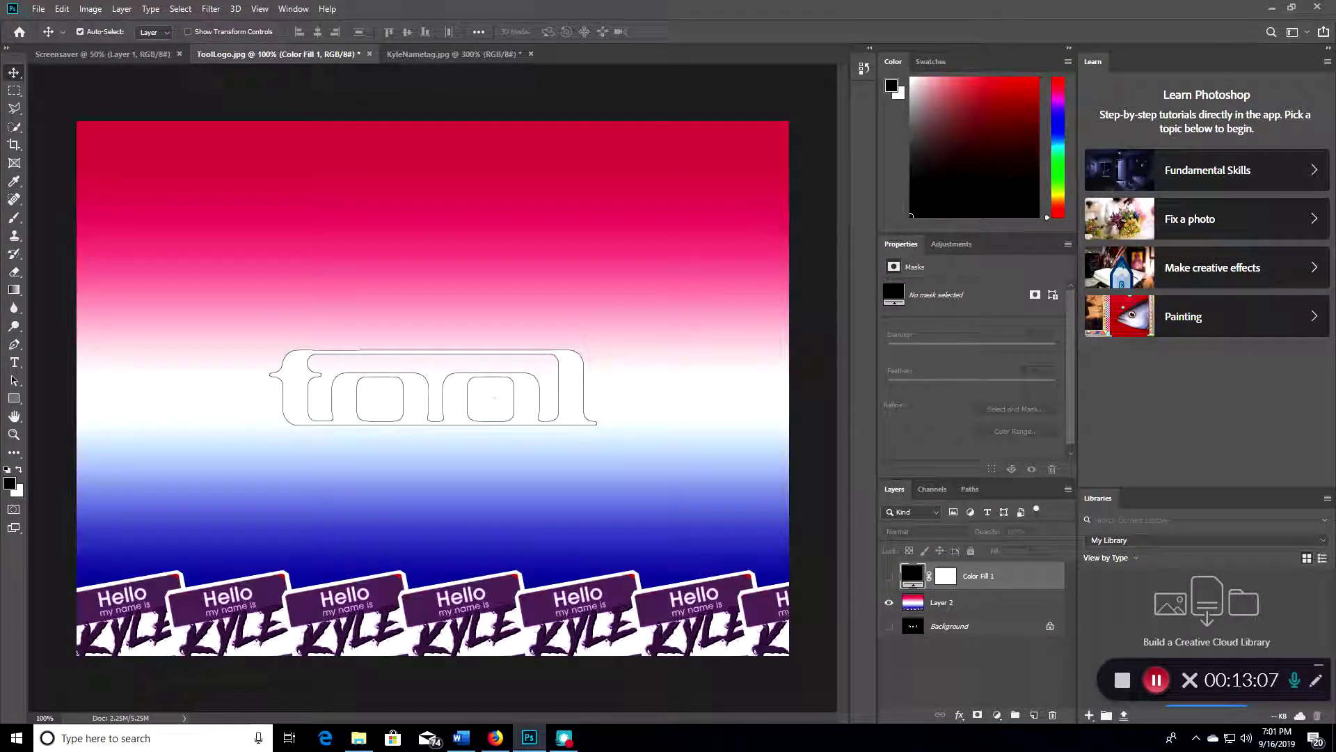
left_click(889, 576)
left_click(889, 575)
left_click(122, 8)
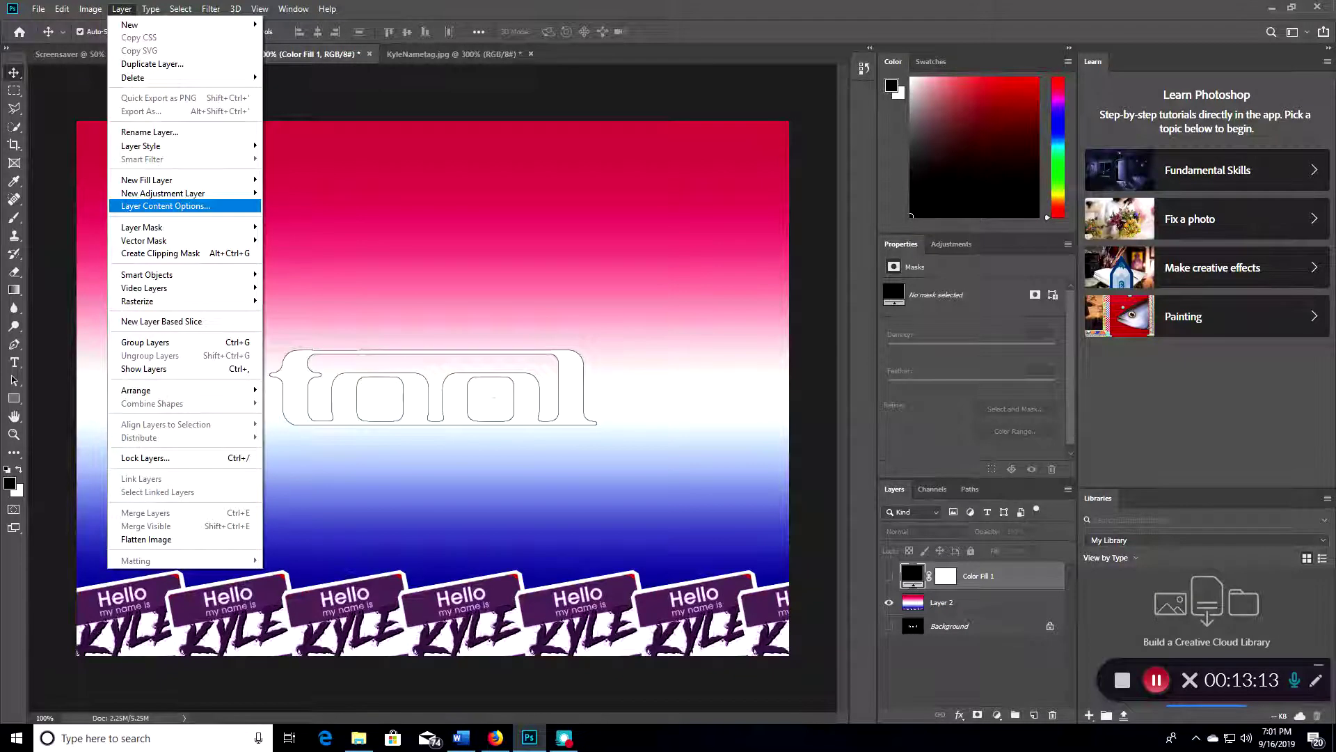
left_click(972, 651)
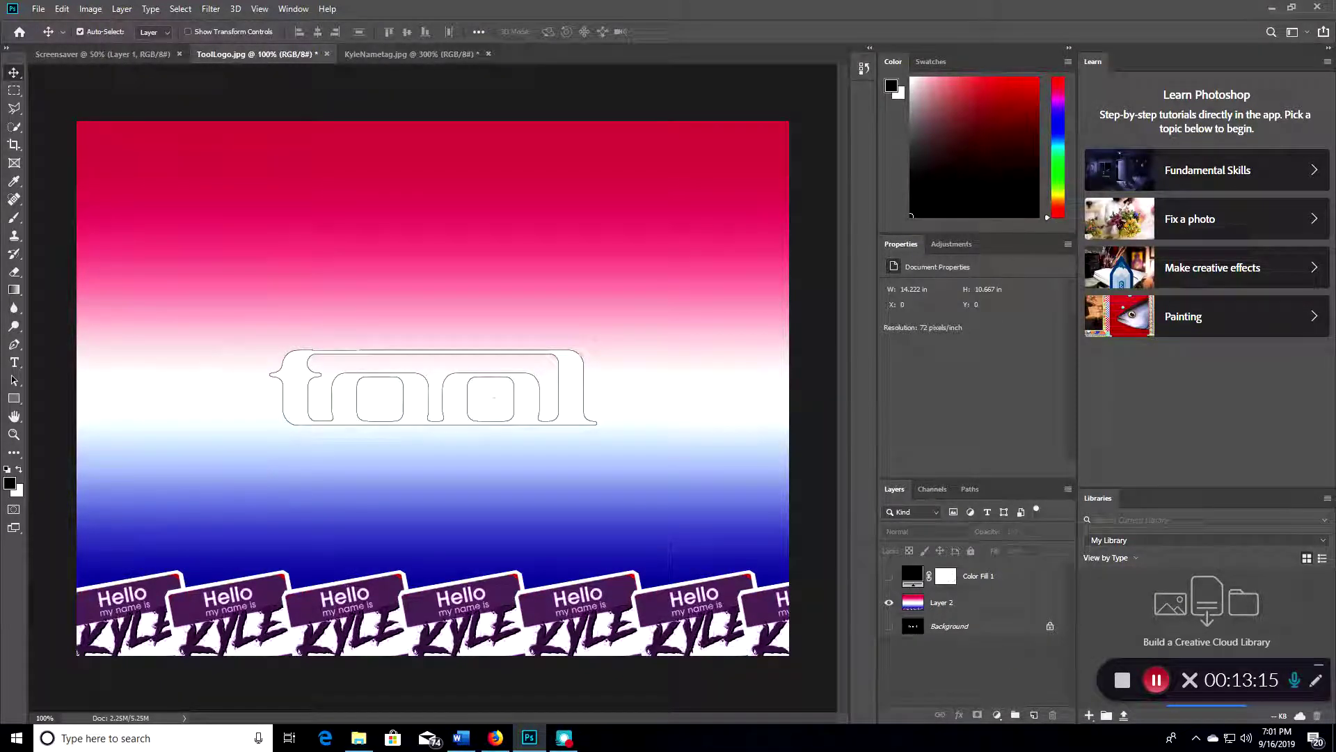
Make the black colour fill layer visible over the merged artwork, checking the effect by toggling its visibility
right_click(984, 577)
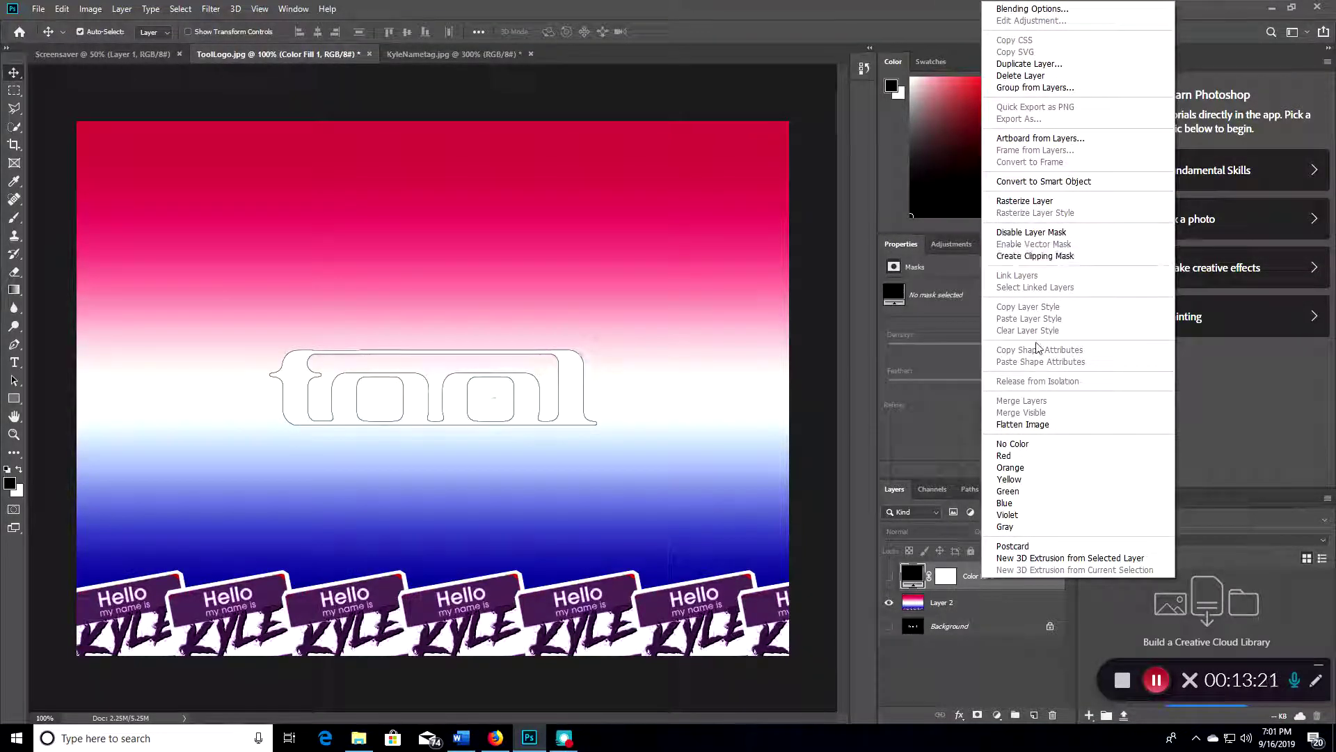
left_click(893, 603)
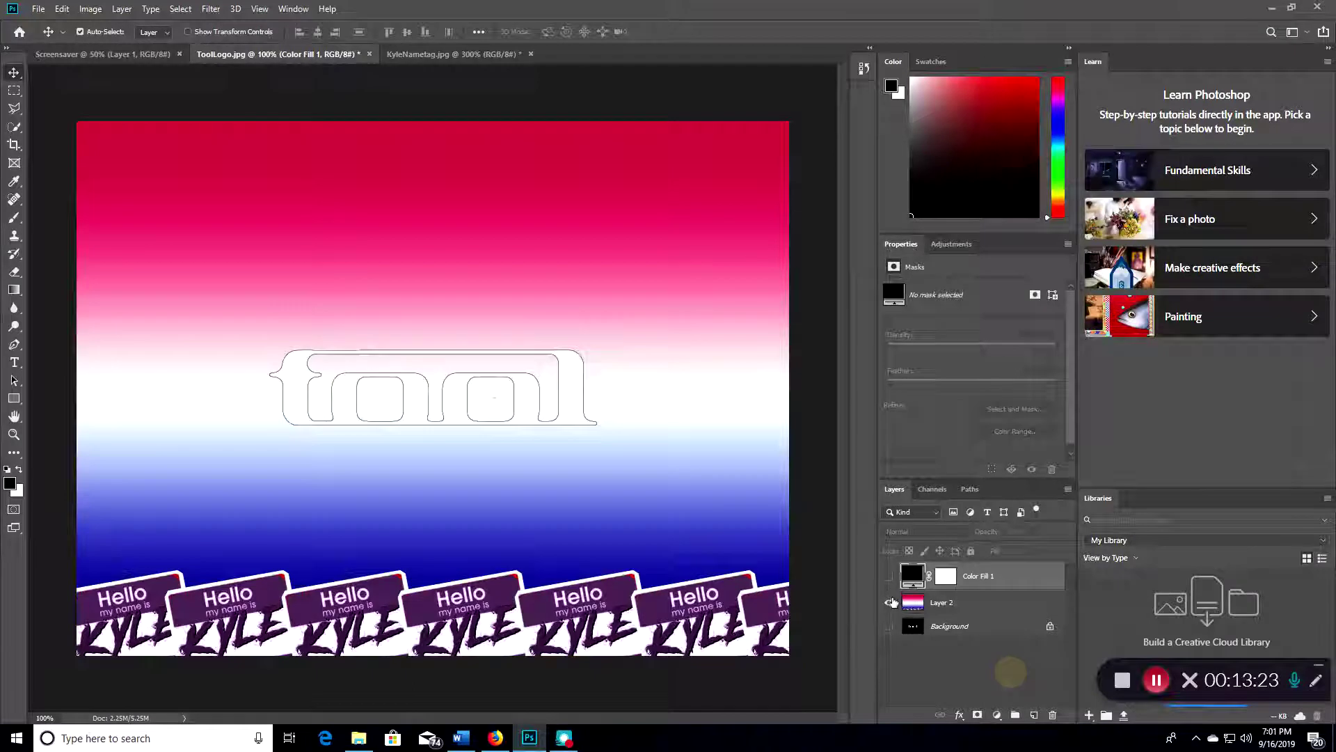
left_click(888, 576)
left_click(888, 576)
left_click(889, 576)
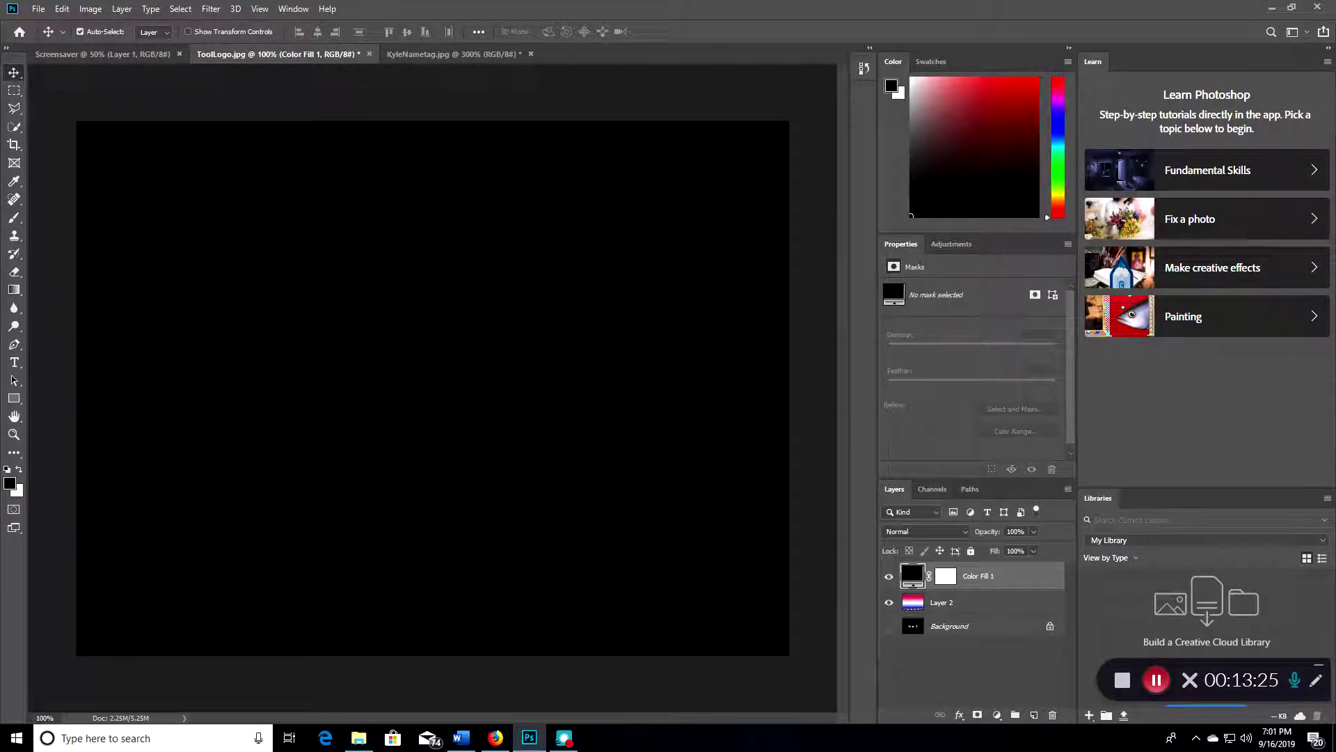
left_click(954, 245)
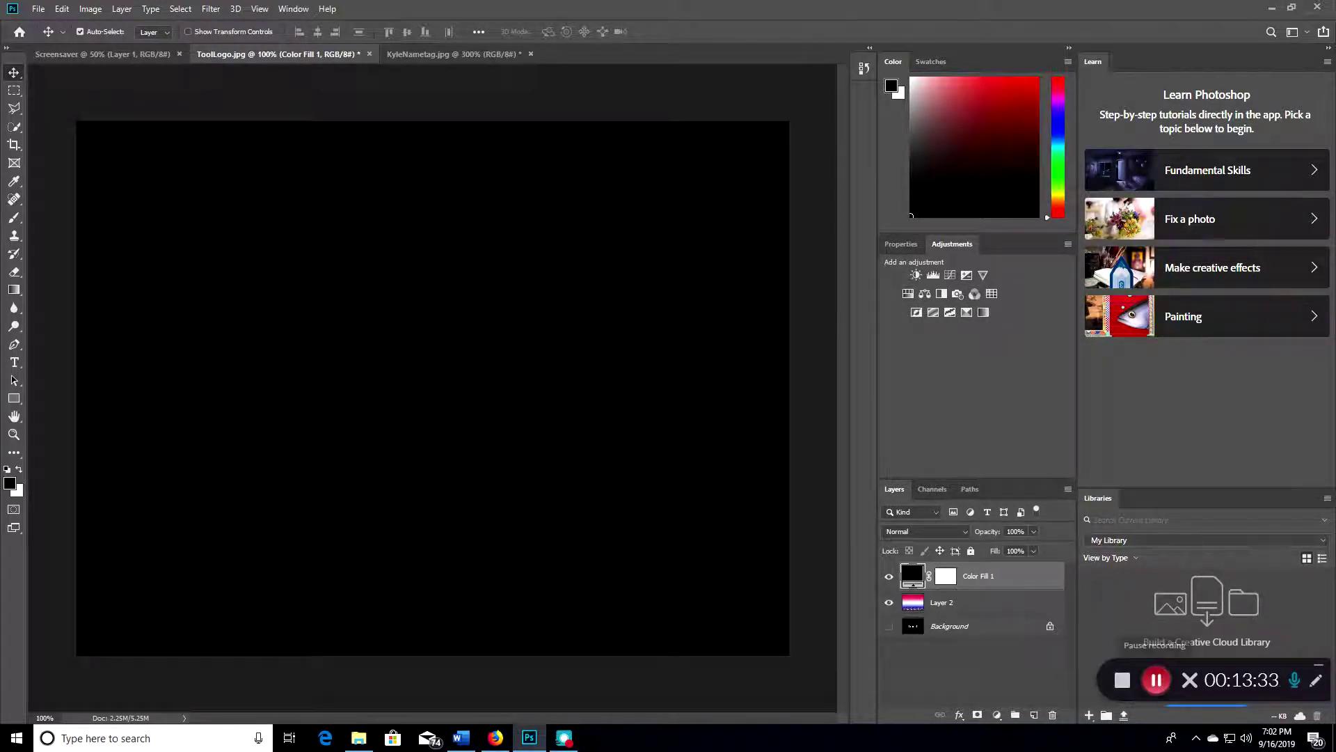
left_click(889, 577)
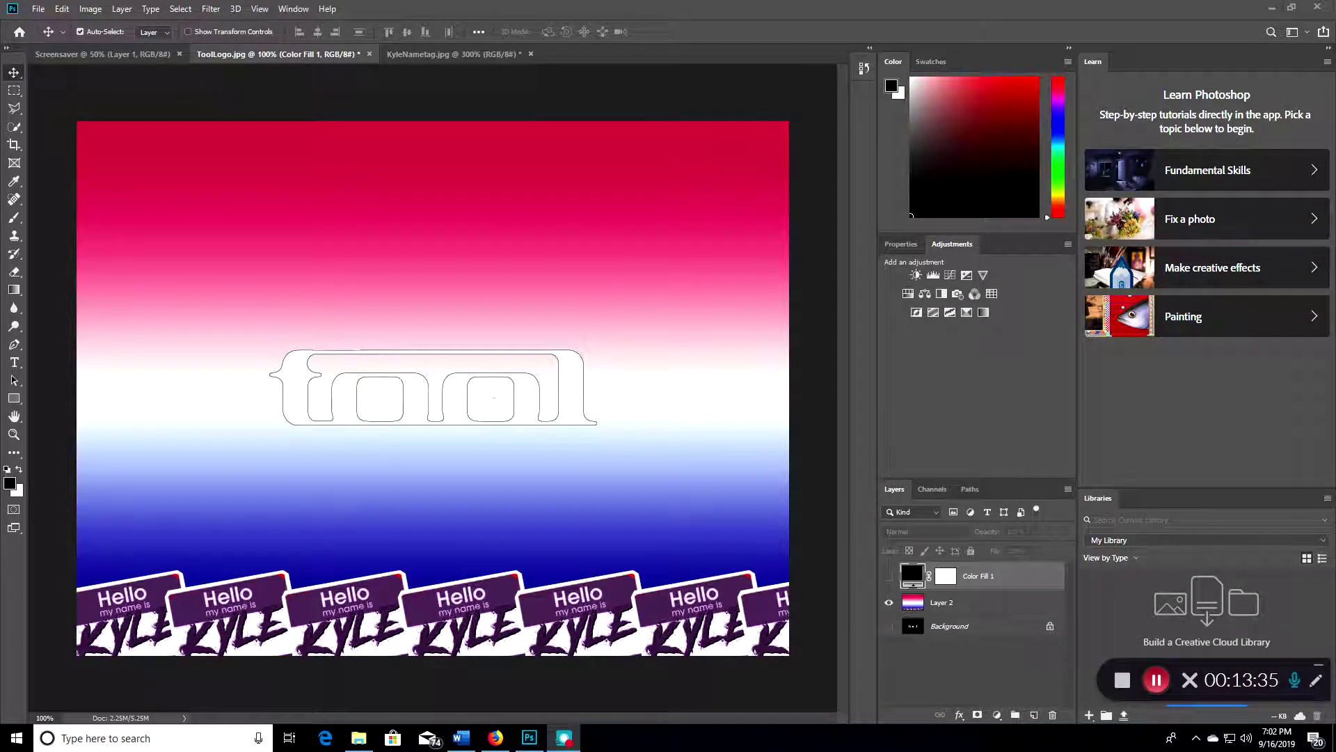
left_click(889, 576)
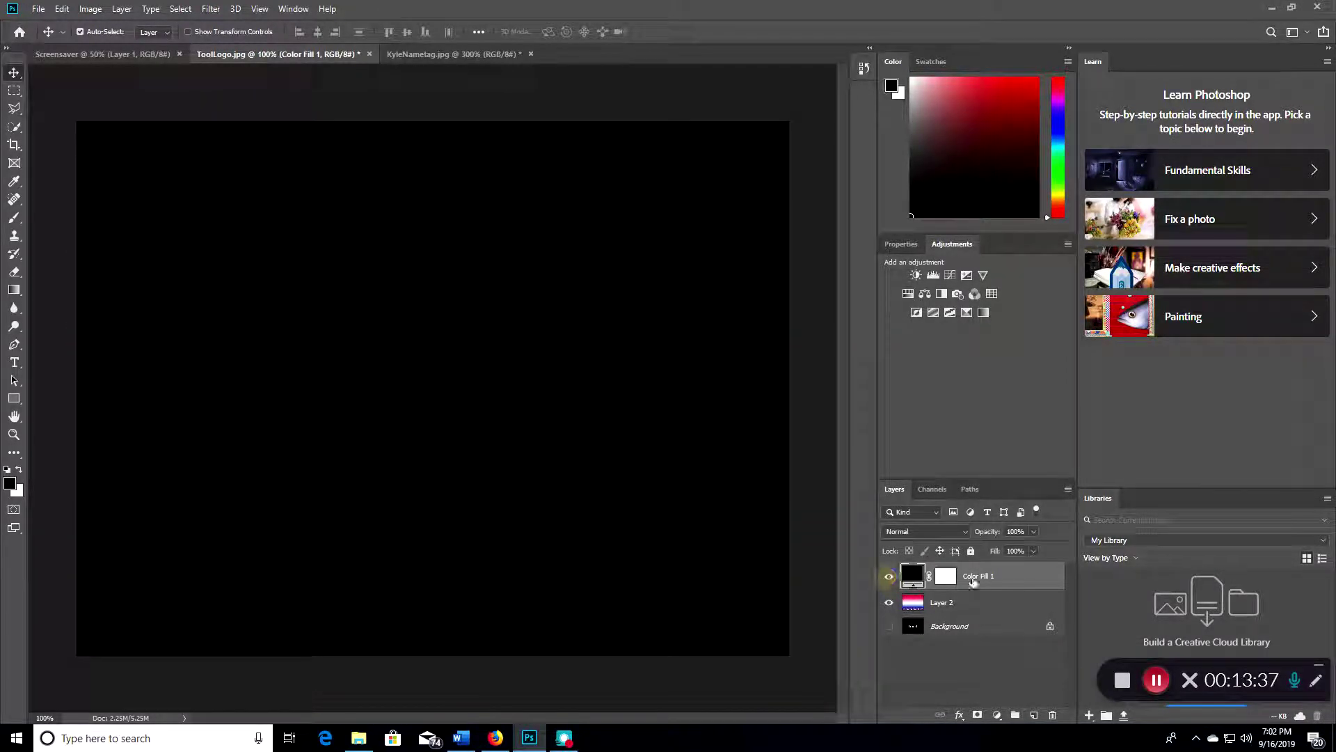
Extend the canvas by a relative 18 inches in width and 12 inches in height, anchored at the centre
left_click(90, 8)
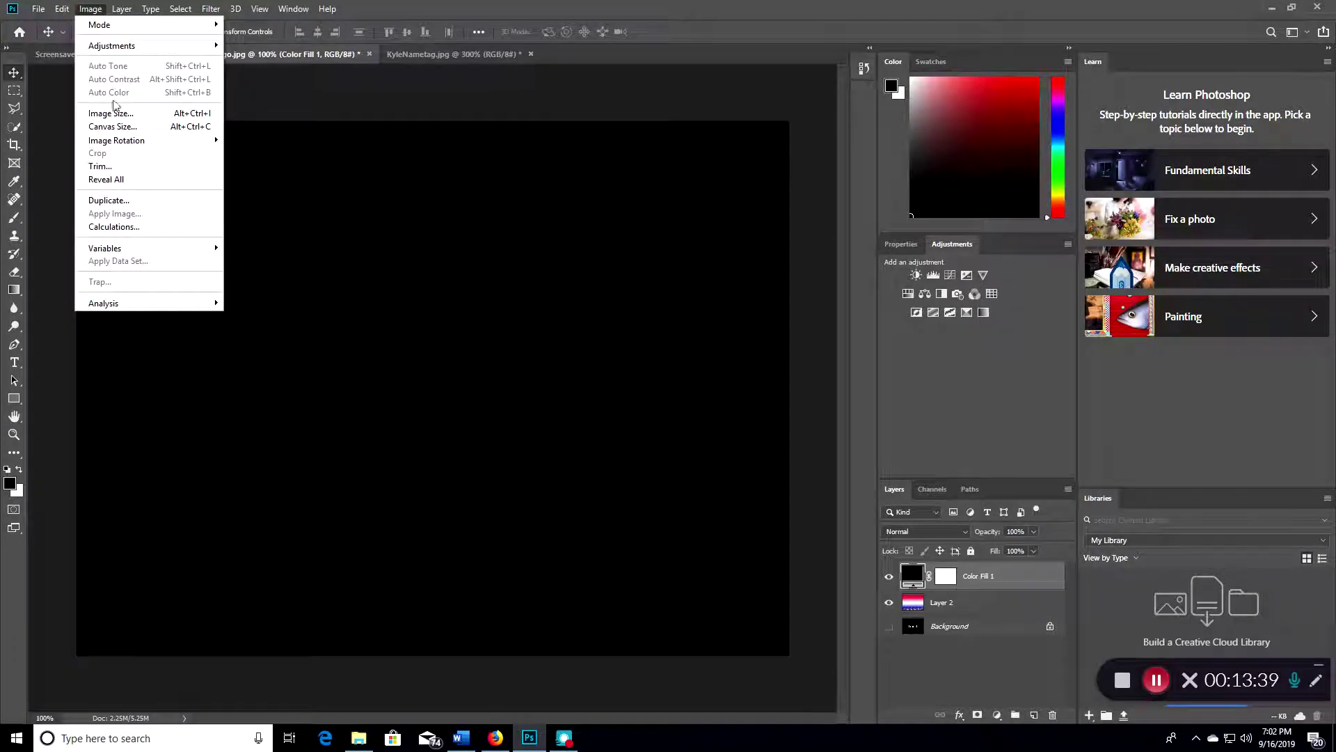
left_click(885, 607)
left_click(91, 8)
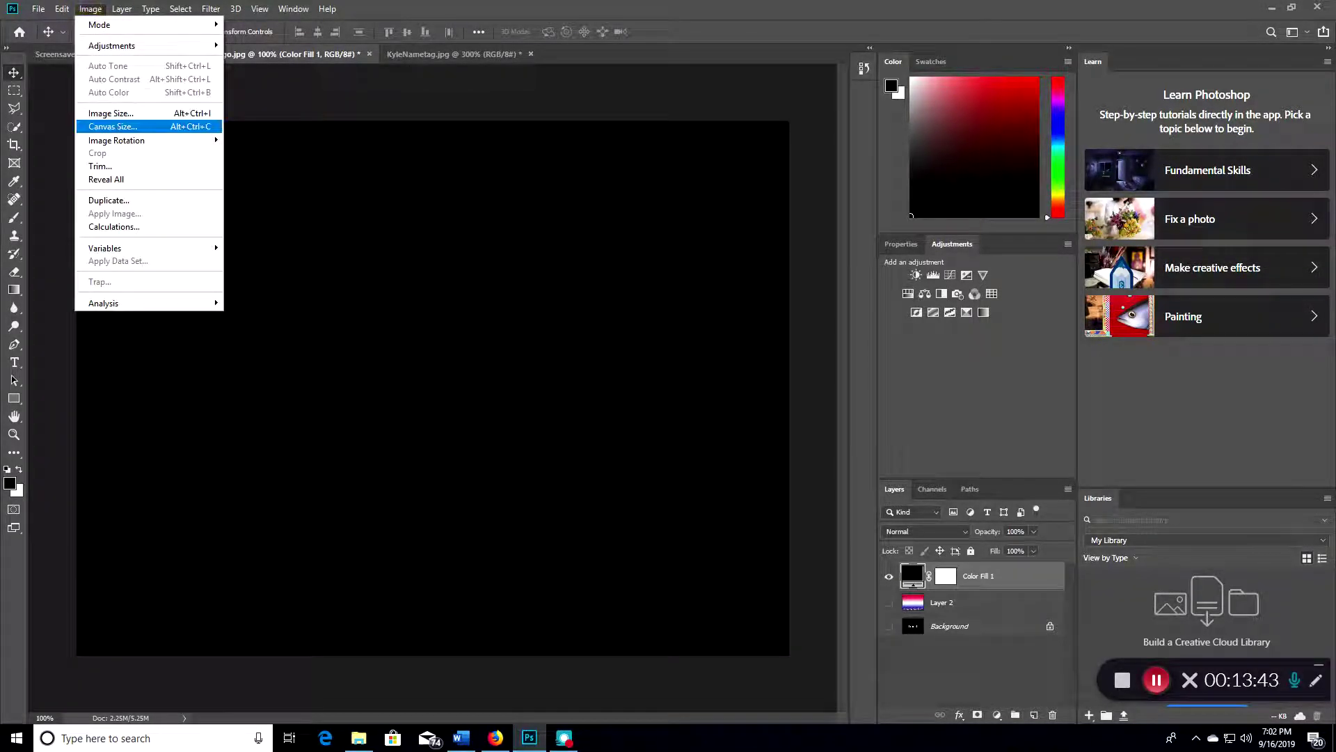
left_click(112, 126)
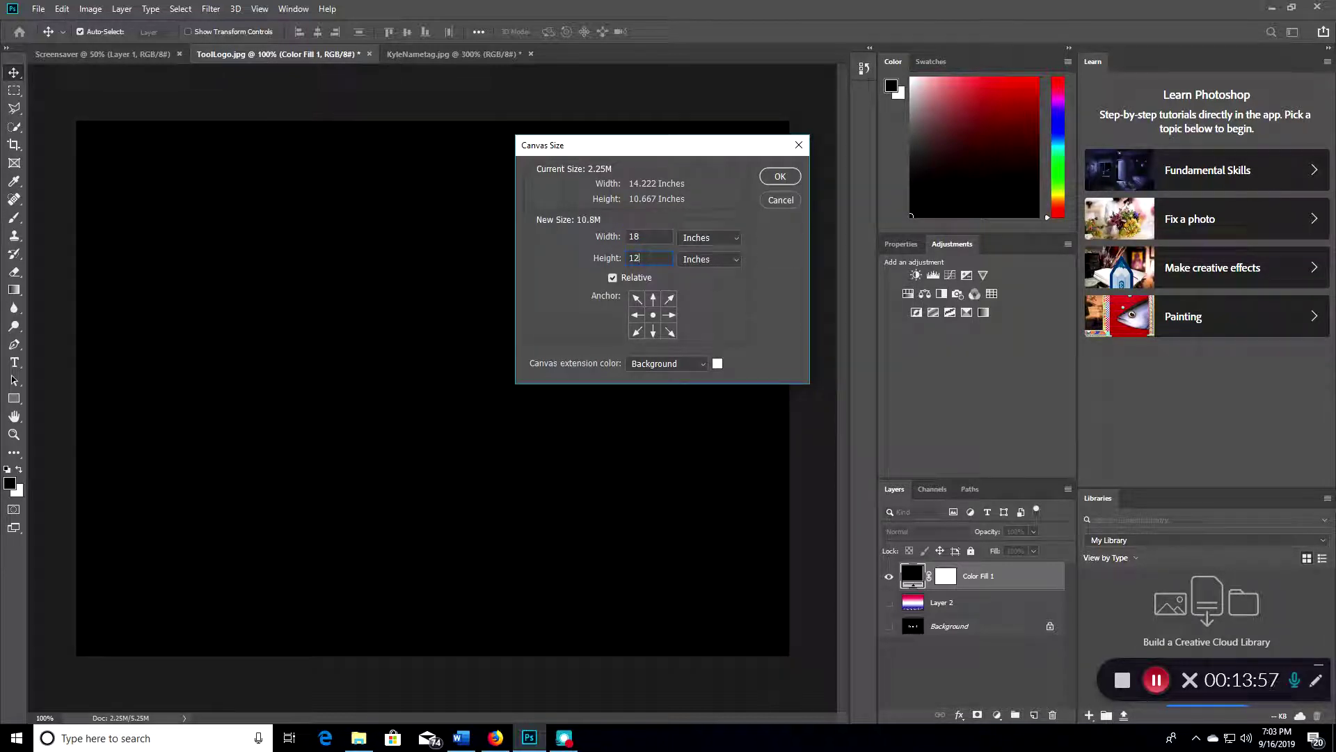
left_click(781, 176)
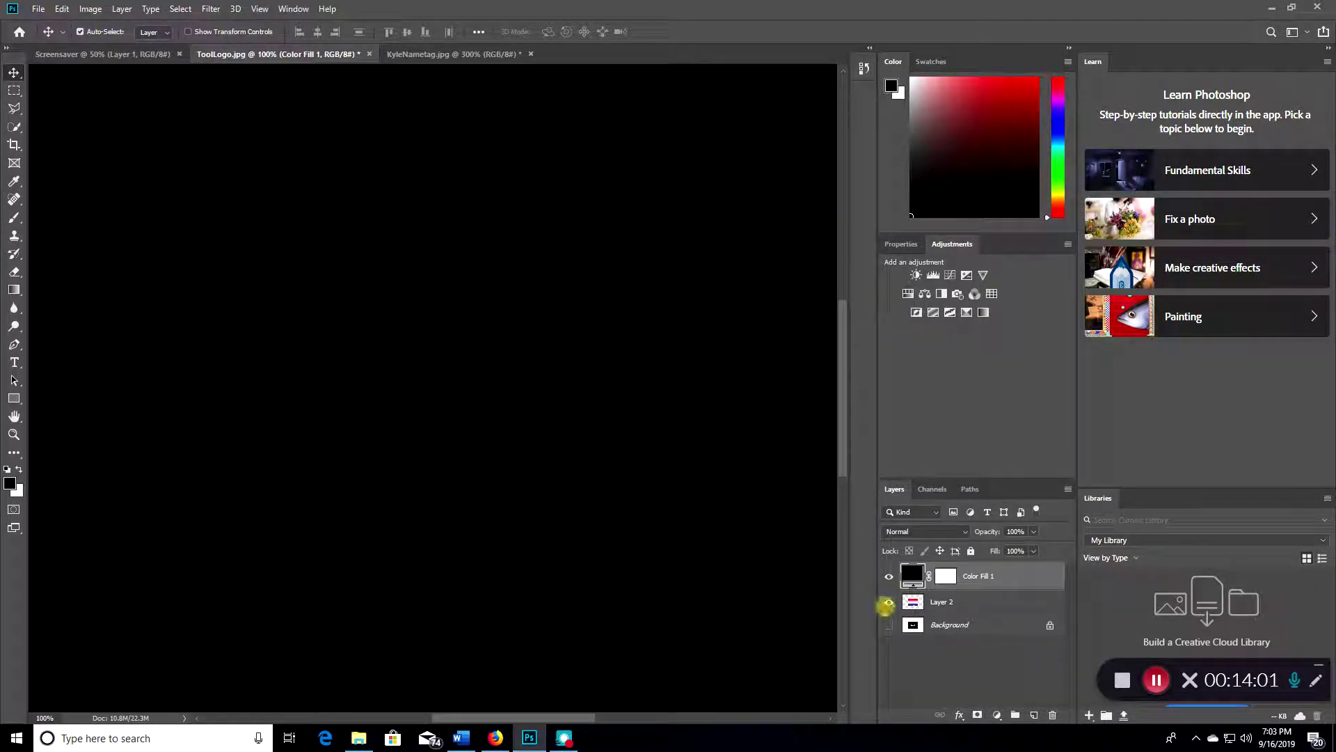
Hide the black colour fill layer and make the locked Background layer visible and active
right_click(898, 581)
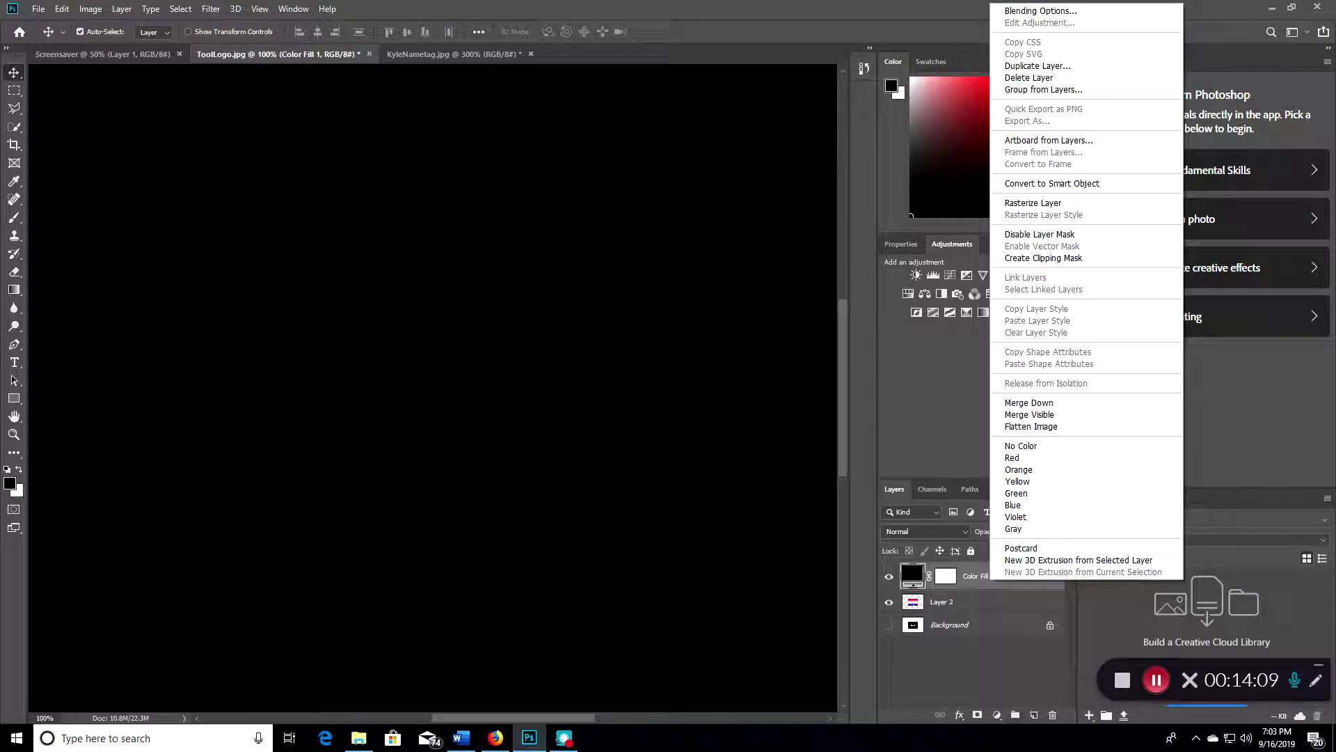
left_click(924, 660)
left_click(954, 625)
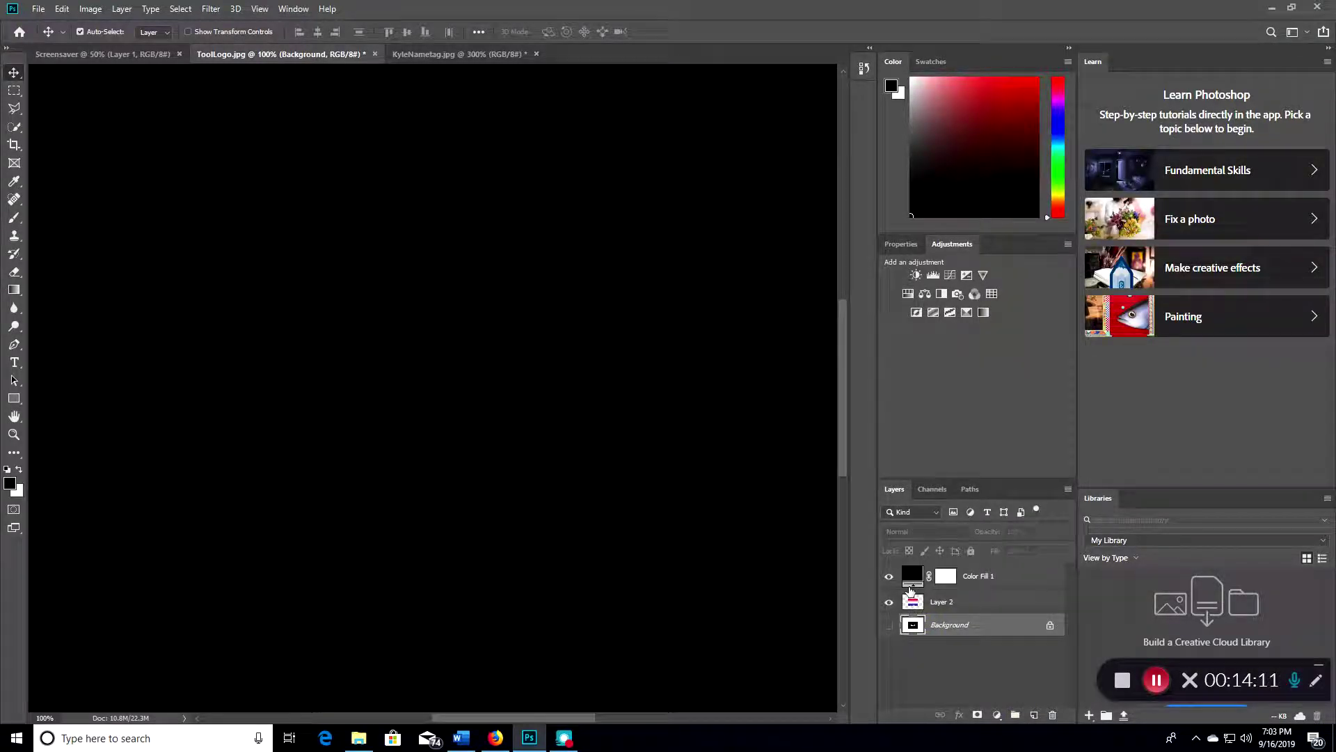
left_click(889, 577)
left_click(889, 624)
left_click(889, 625)
left_click(888, 624)
left_click(889, 625)
left_click(888, 624)
right_click(972, 621)
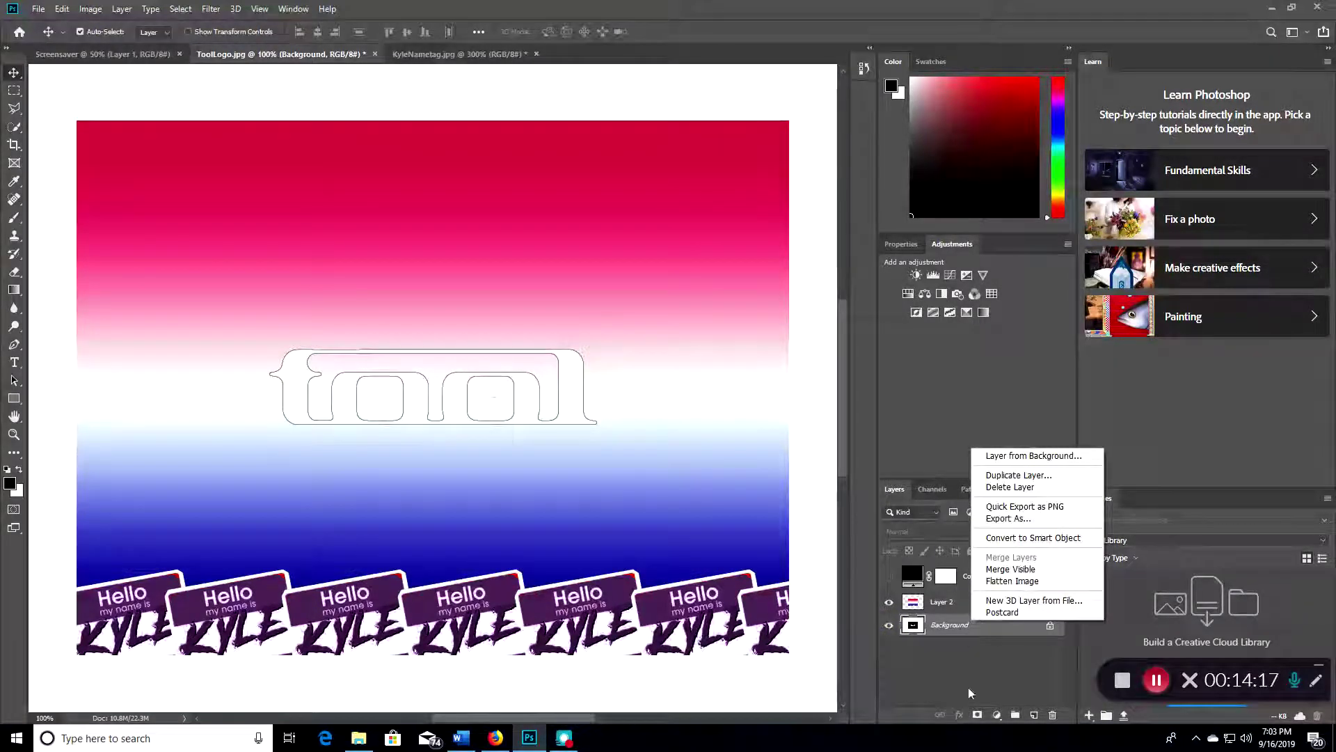
left_click(969, 577)
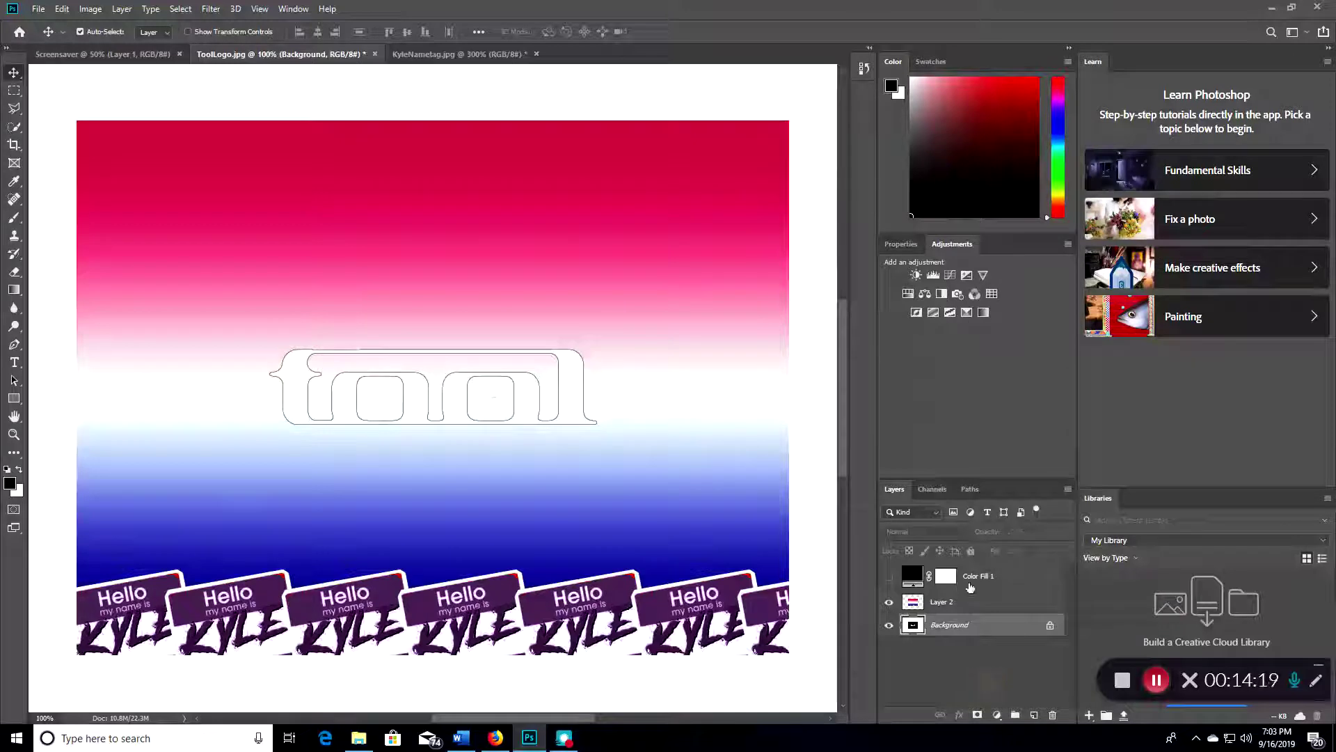
Tag the black colour fill layer with the Gray label colour and keep the layer hidden
left_click(969, 576)
right_click(970, 576)
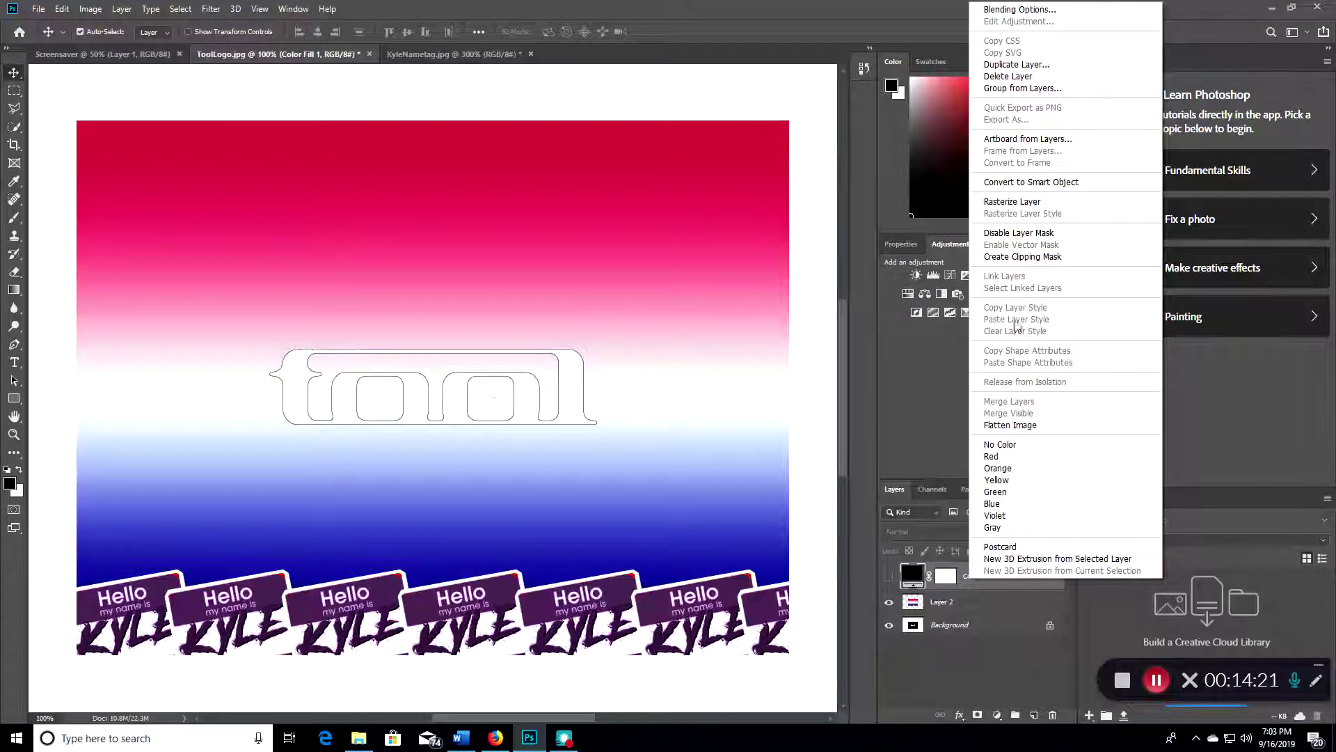
key("Escape")
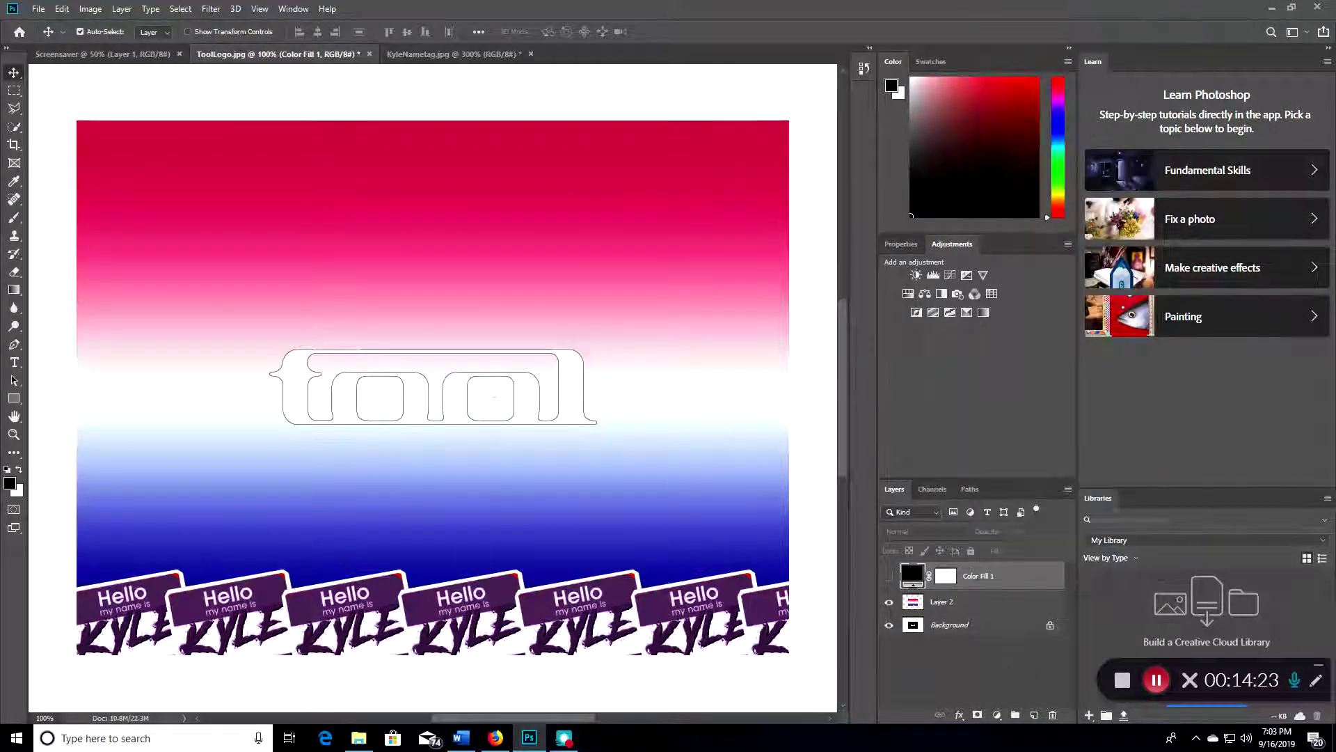
right_click(978, 576)
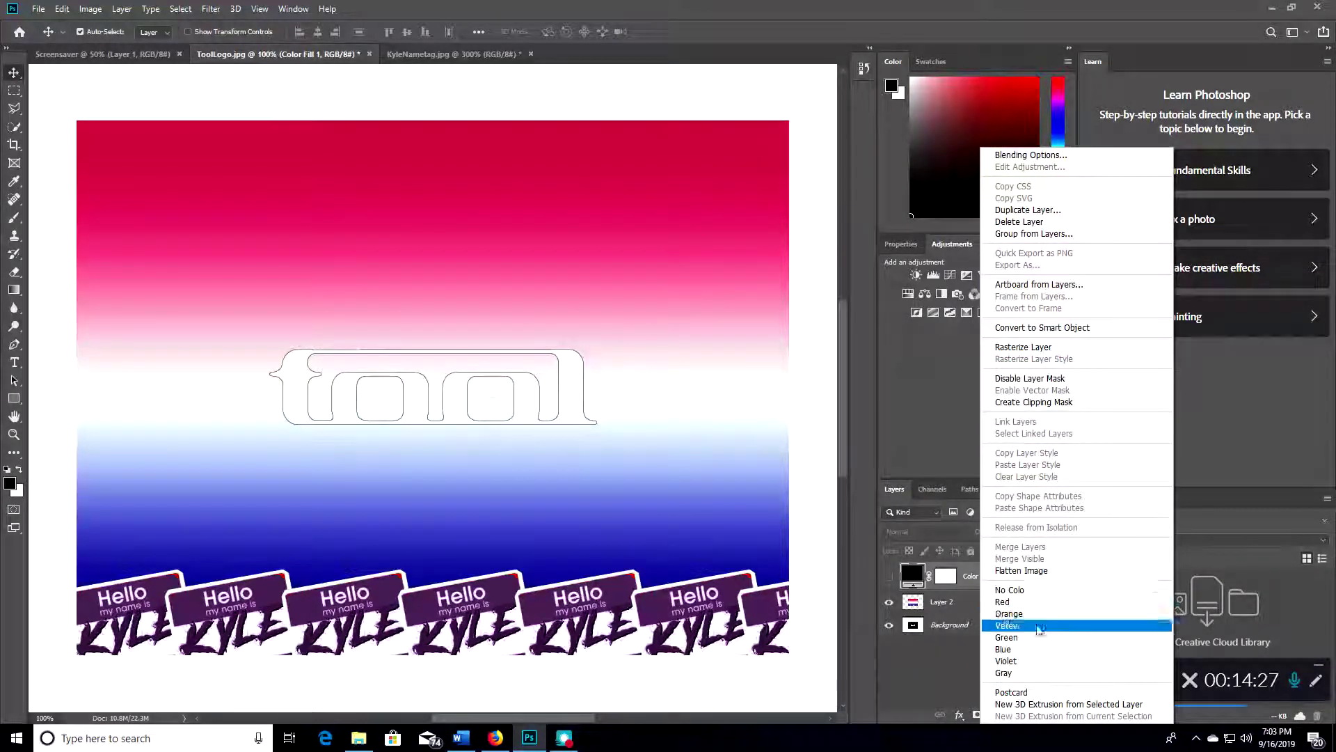
left_click(1005, 672)
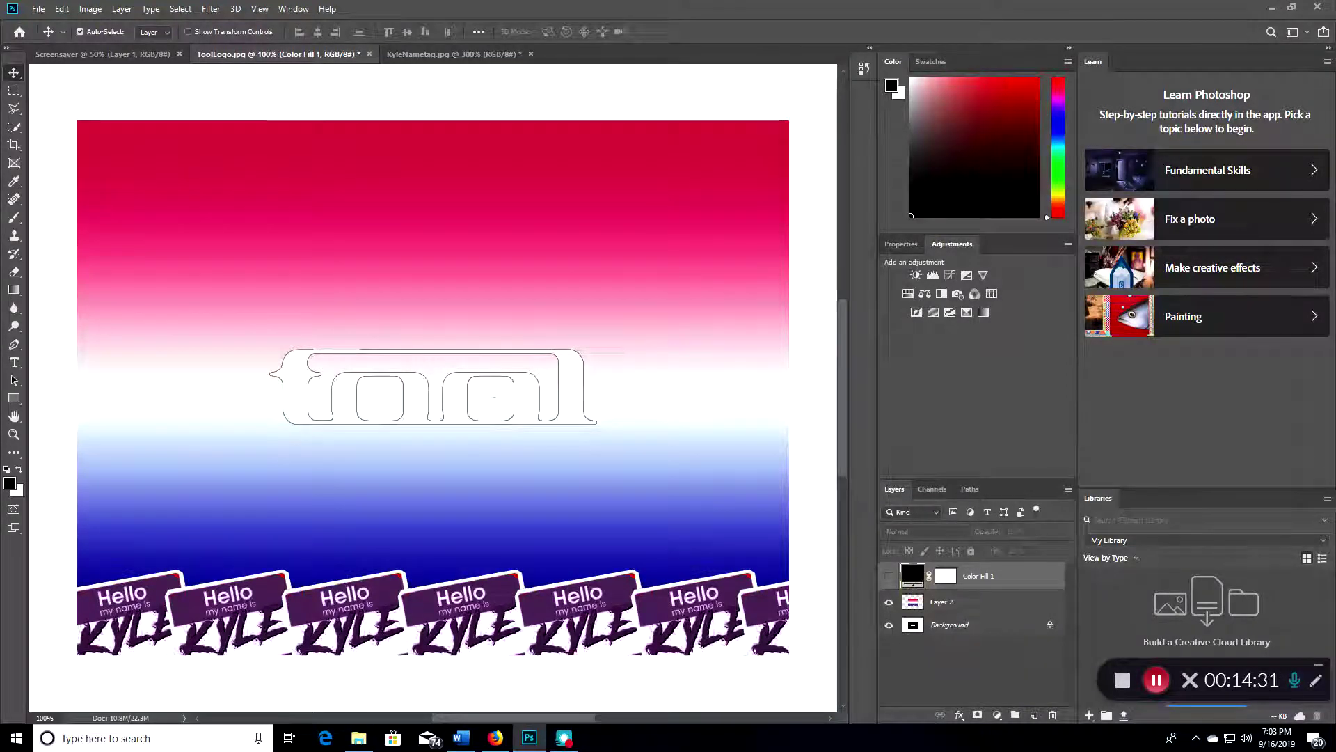
left_click(888, 576)
left_click(890, 576)
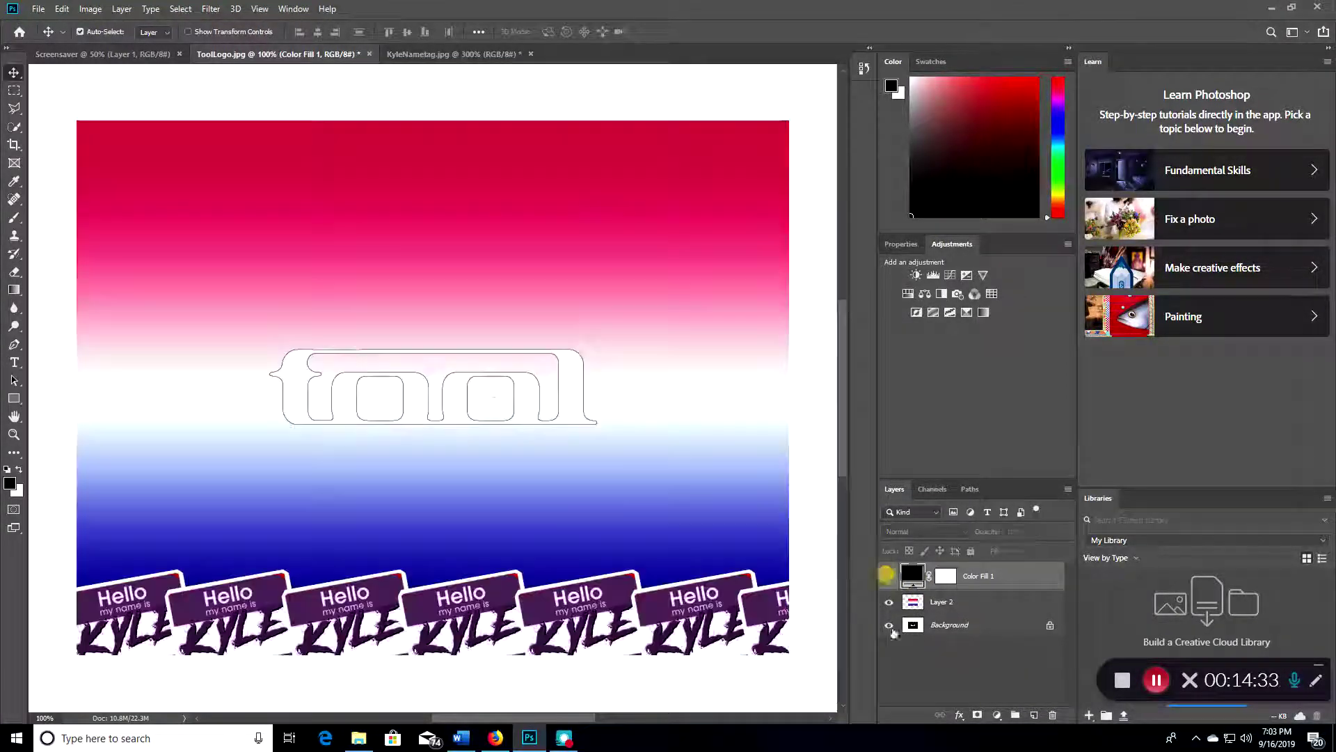
Add a vector mask to the black colour fill layer
right_click(949, 624)
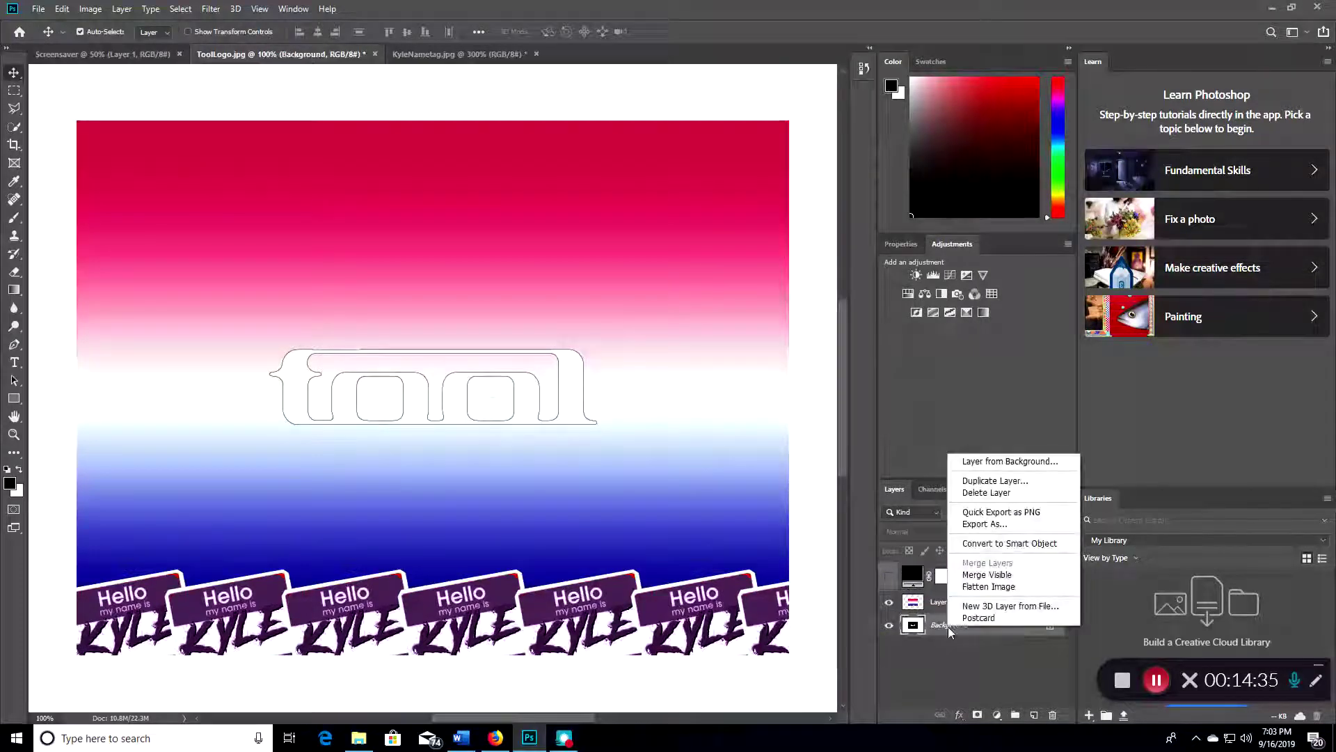
left_click(951, 675)
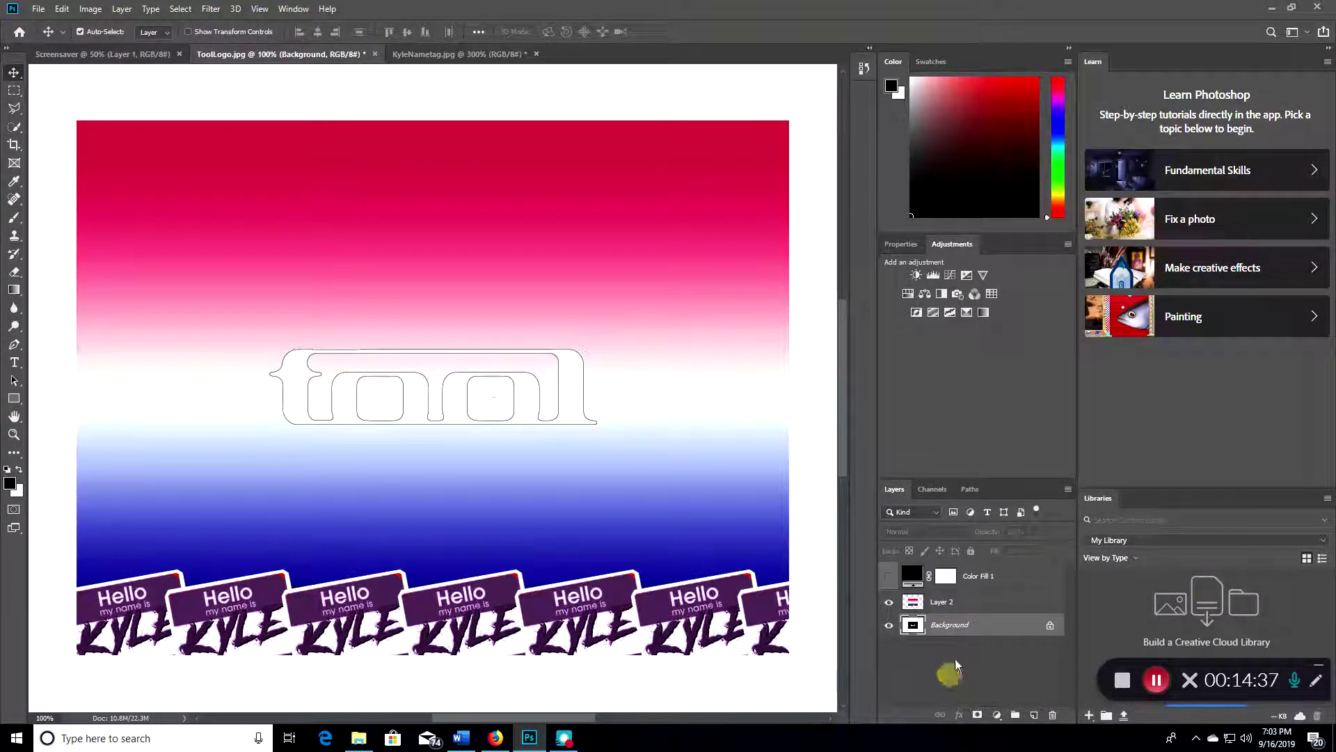
right_click(971, 576)
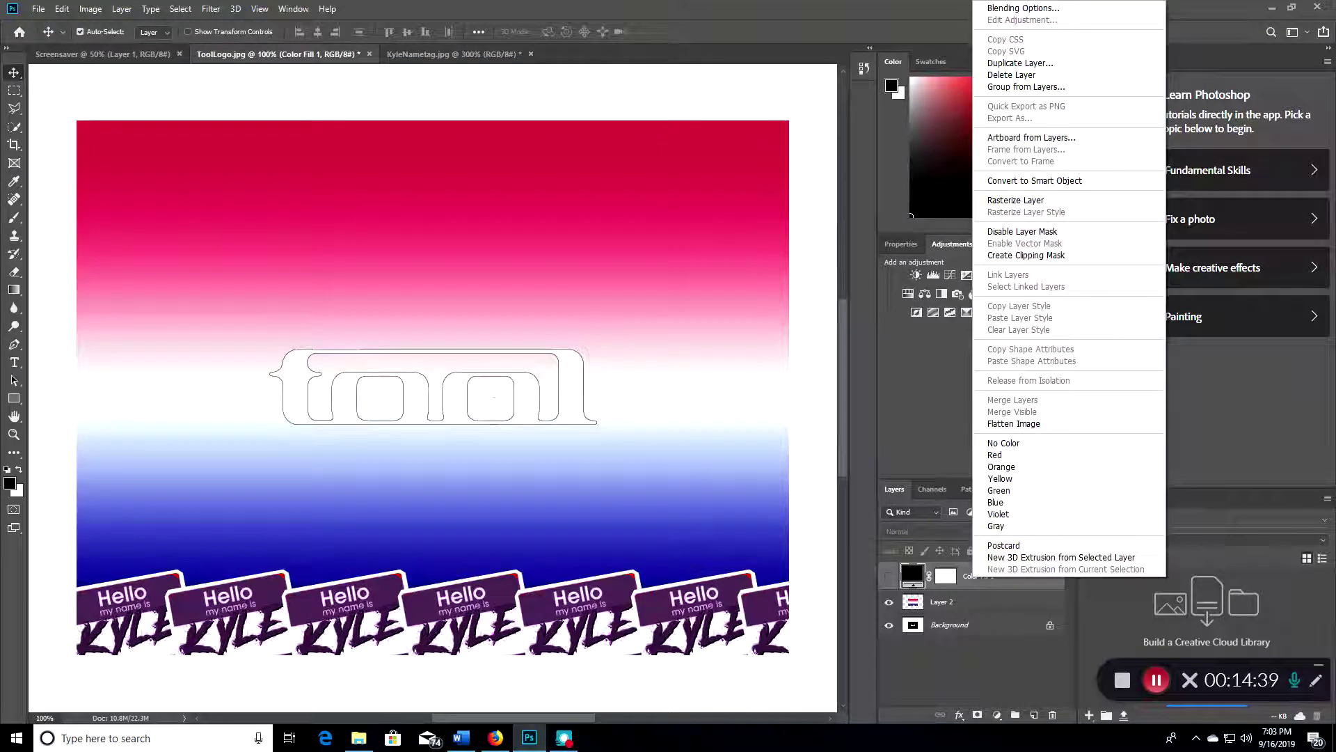
left_click(253, 110)
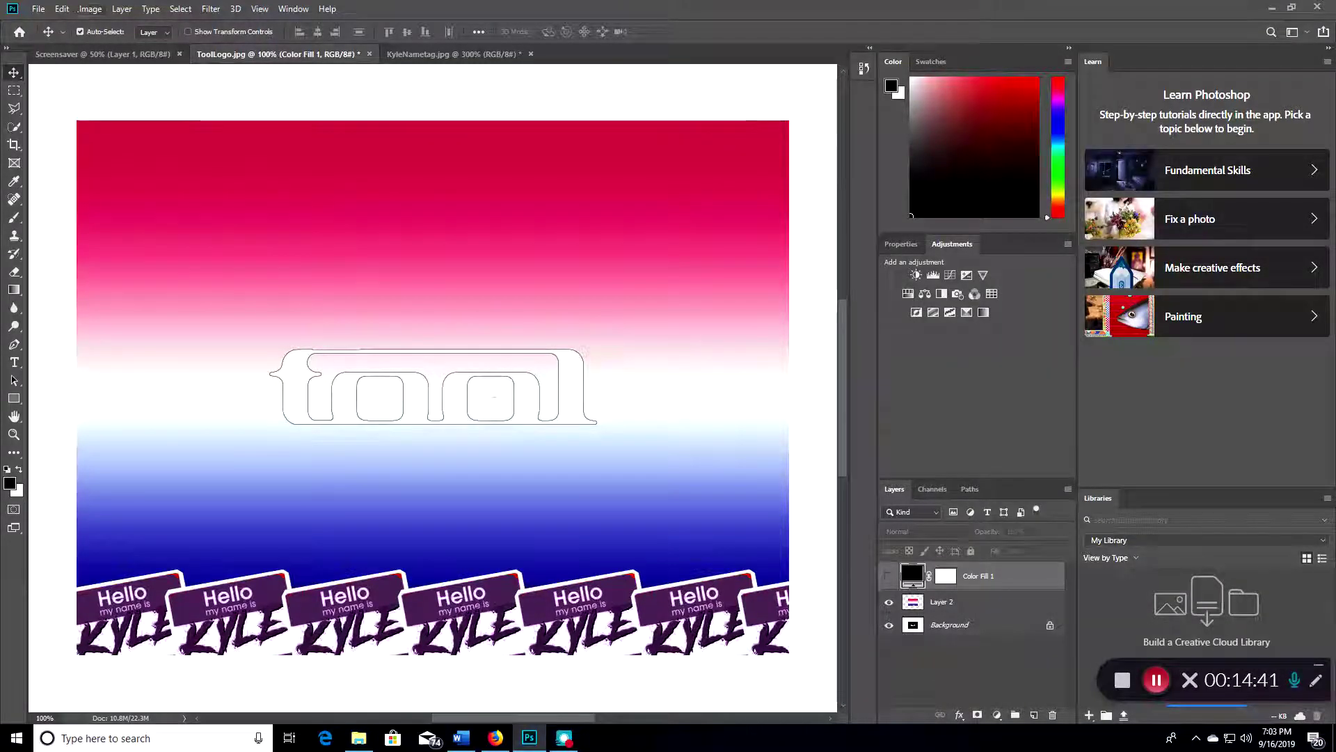
key("alt+e")
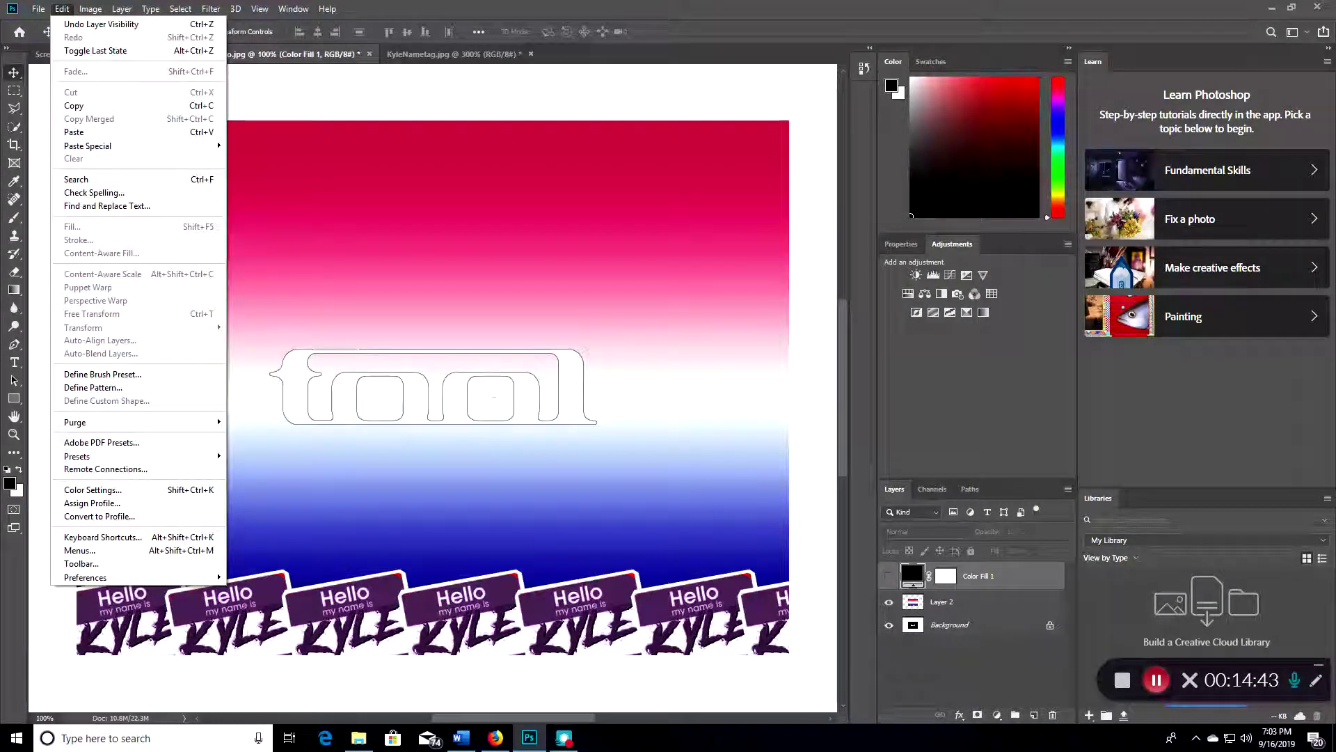
left_click(933, 618)
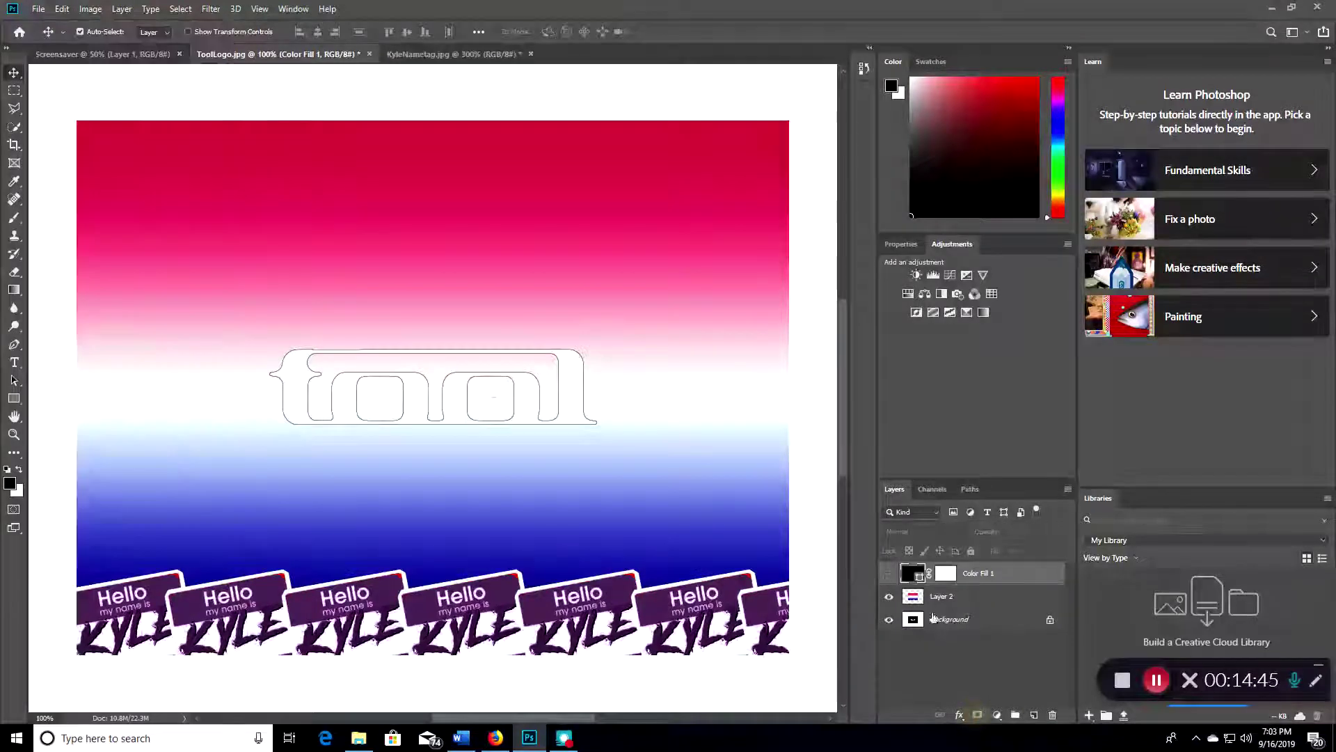
Select the Background layer and hide the merged gradient artwork layer above it
left_click(936, 619)
right_click(948, 620)
left_click(945, 679)
left_click(889, 596)
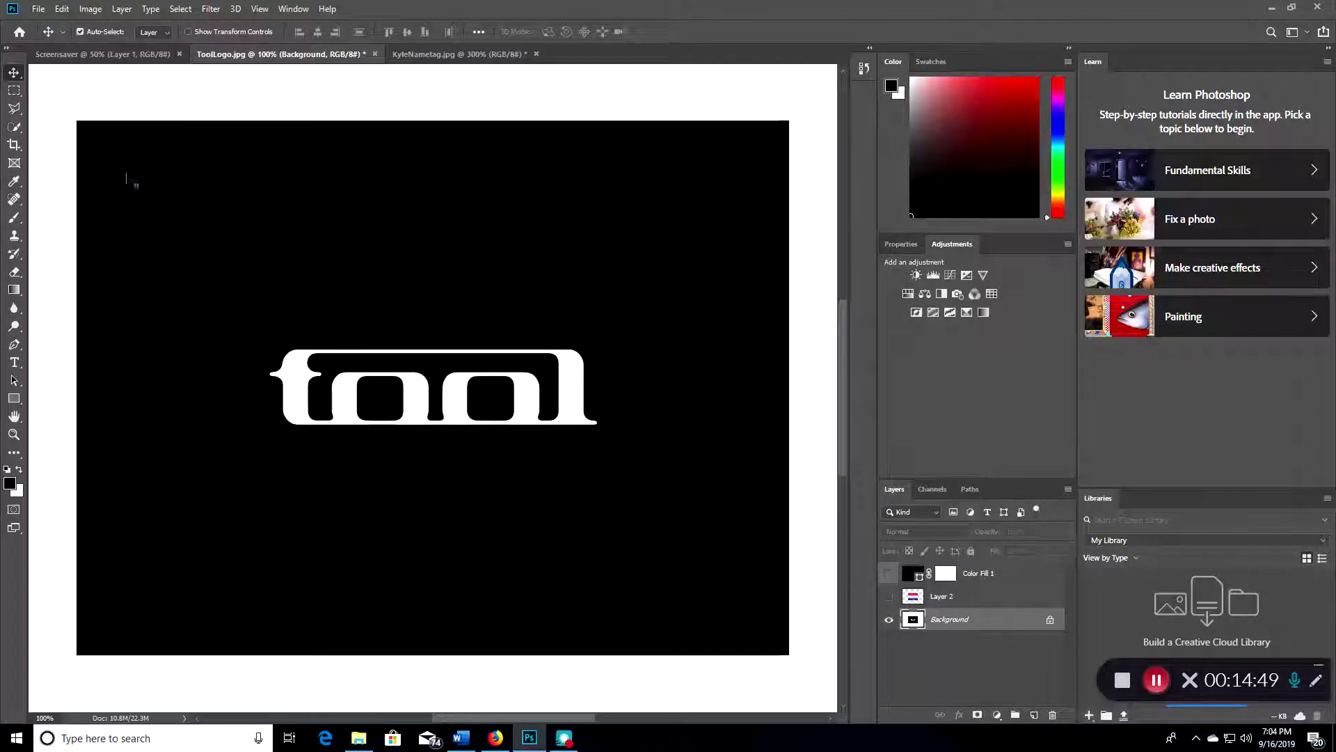
left_click(90, 8)
mouse_move(154, 10)
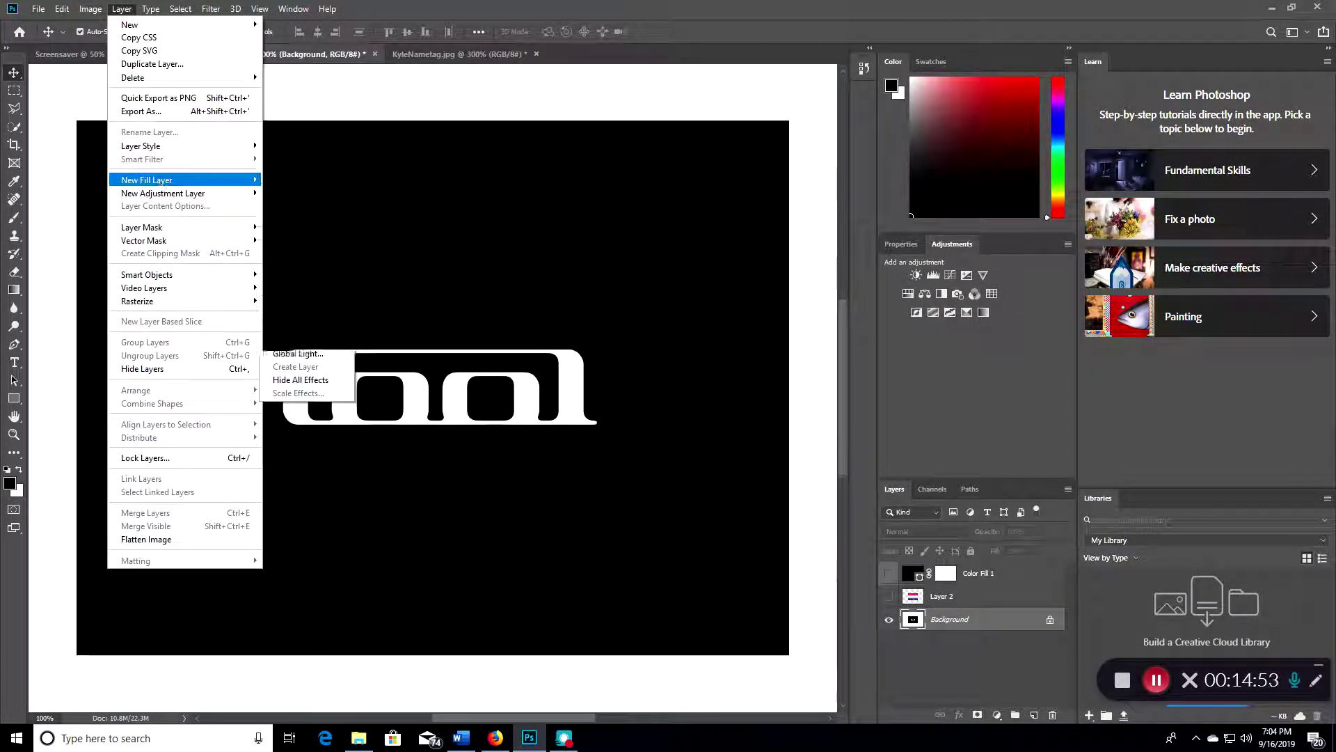
mouse_move(209, 180)
left_click(289, 179)
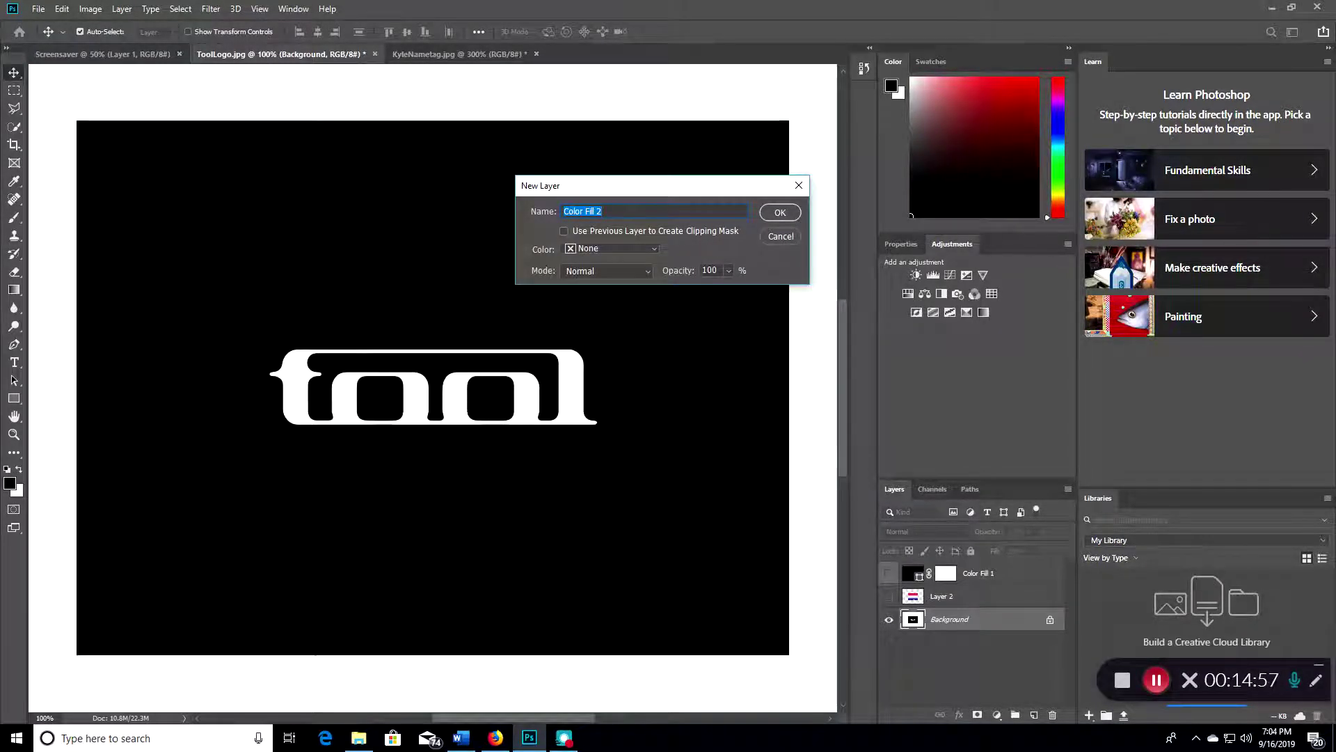
left_click(778, 212)
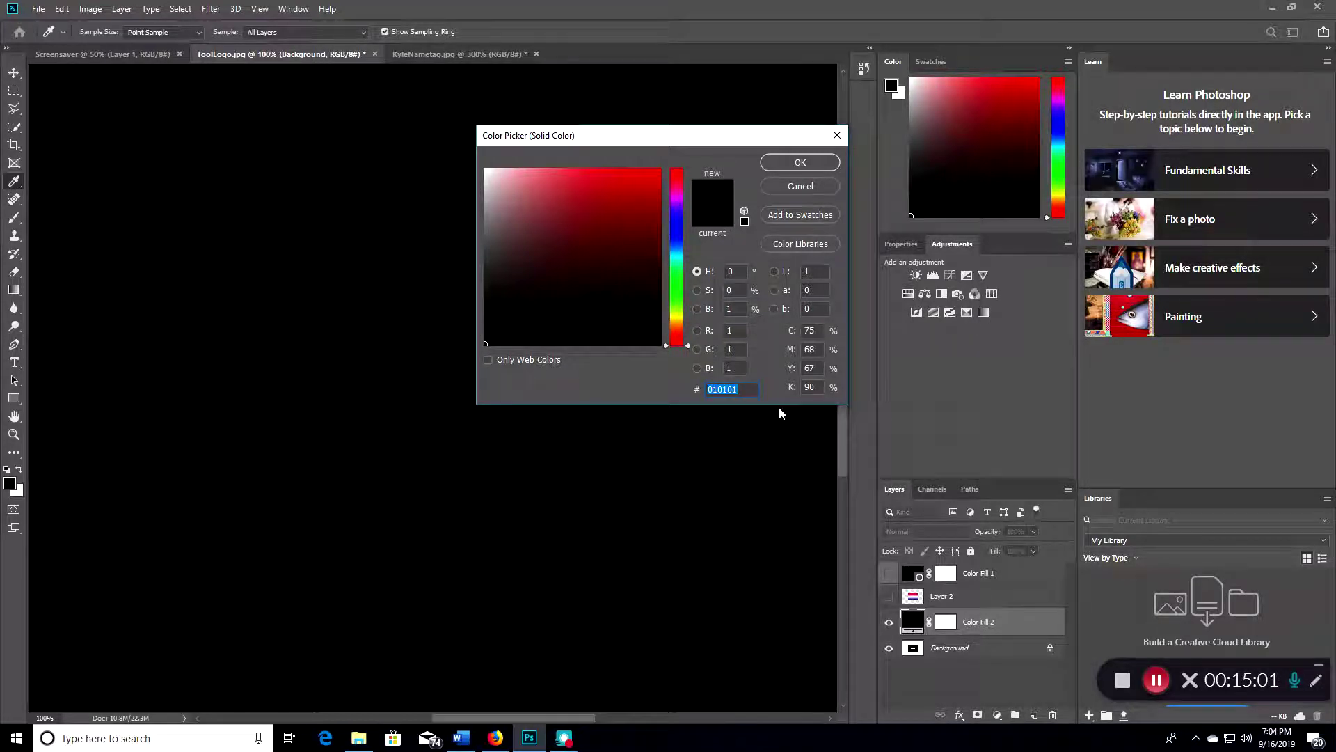
left_click(837, 135)
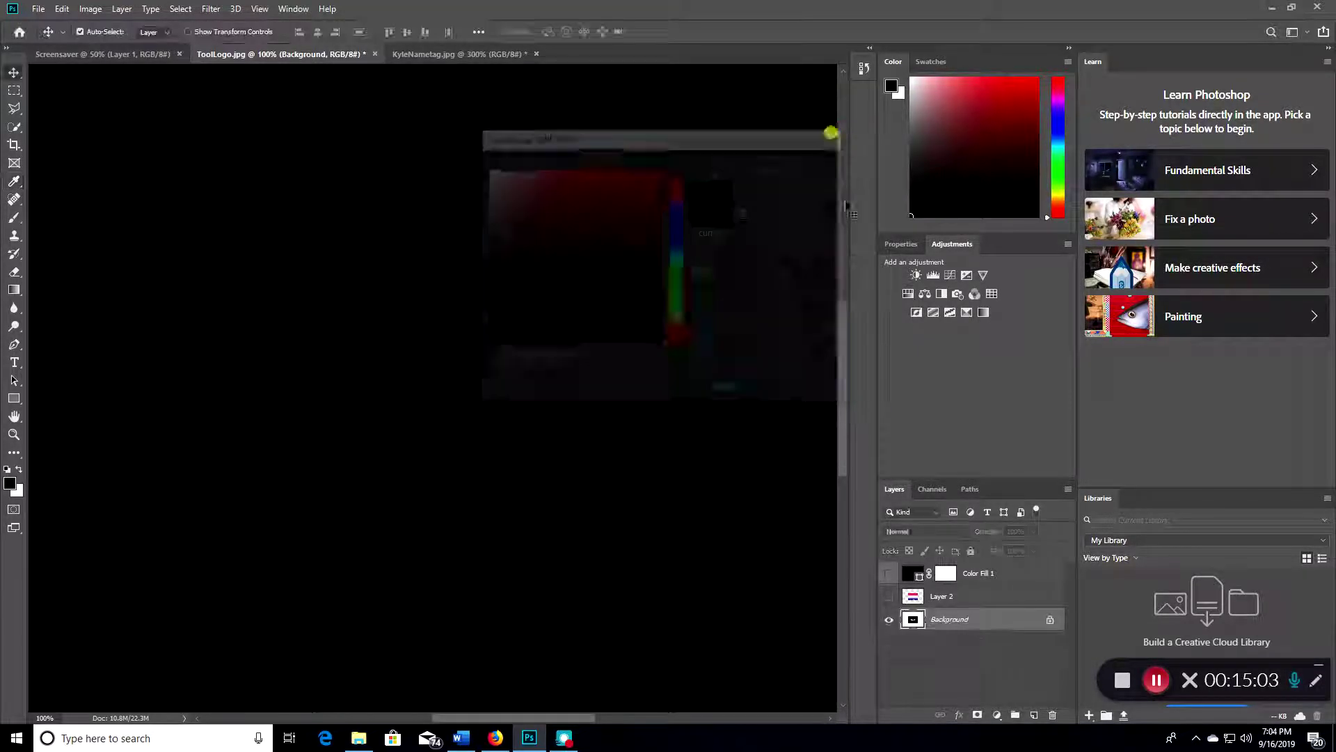
Delete the Background layer with the original white-on-black logo
right_click(969, 618)
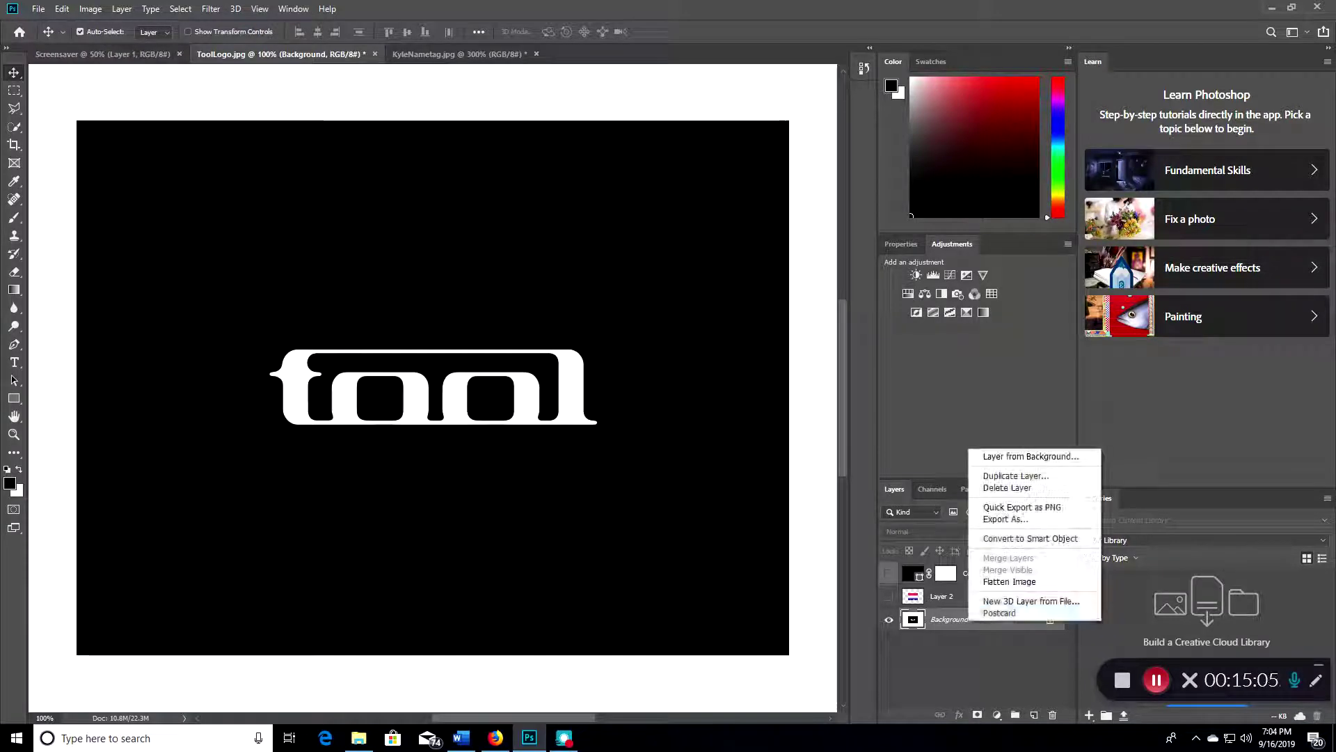
left_click(1008, 488)
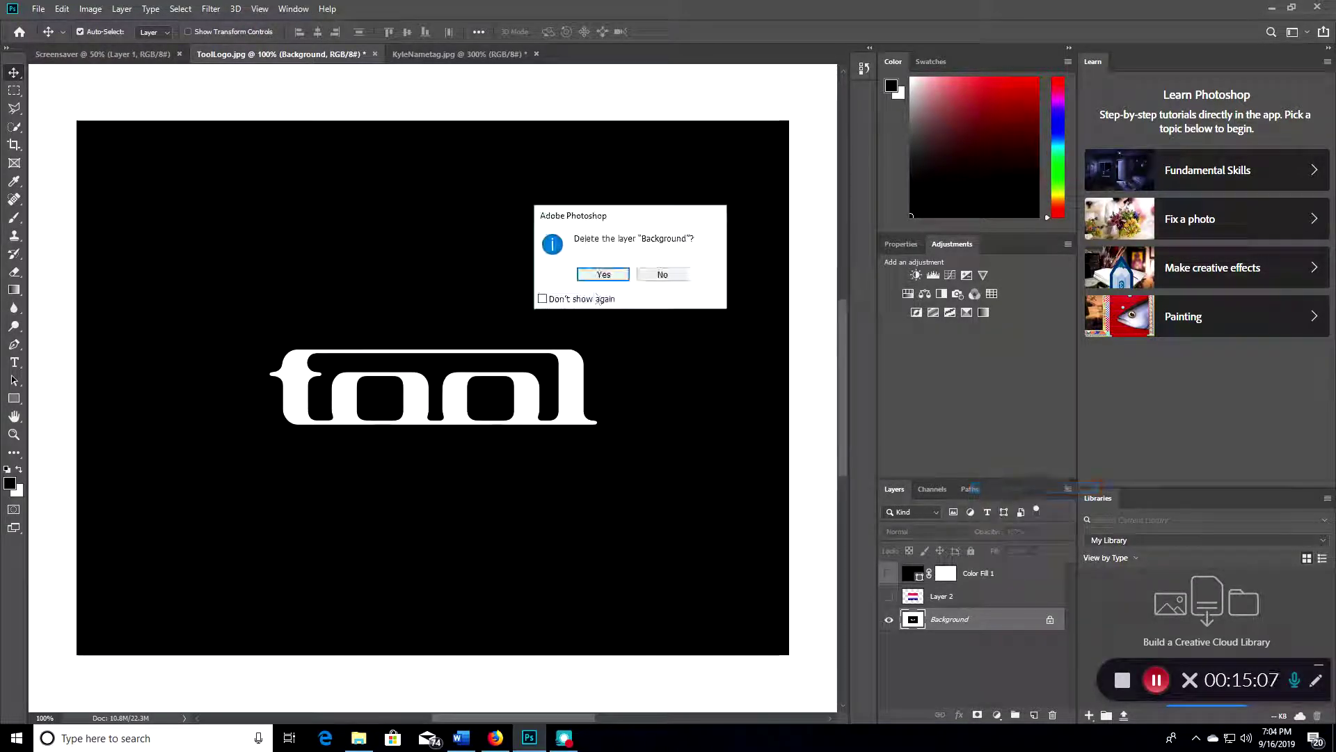
left_click(595, 271)
Make the black colour fill layer and the merged artwork layer visible again
right_click(979, 572)
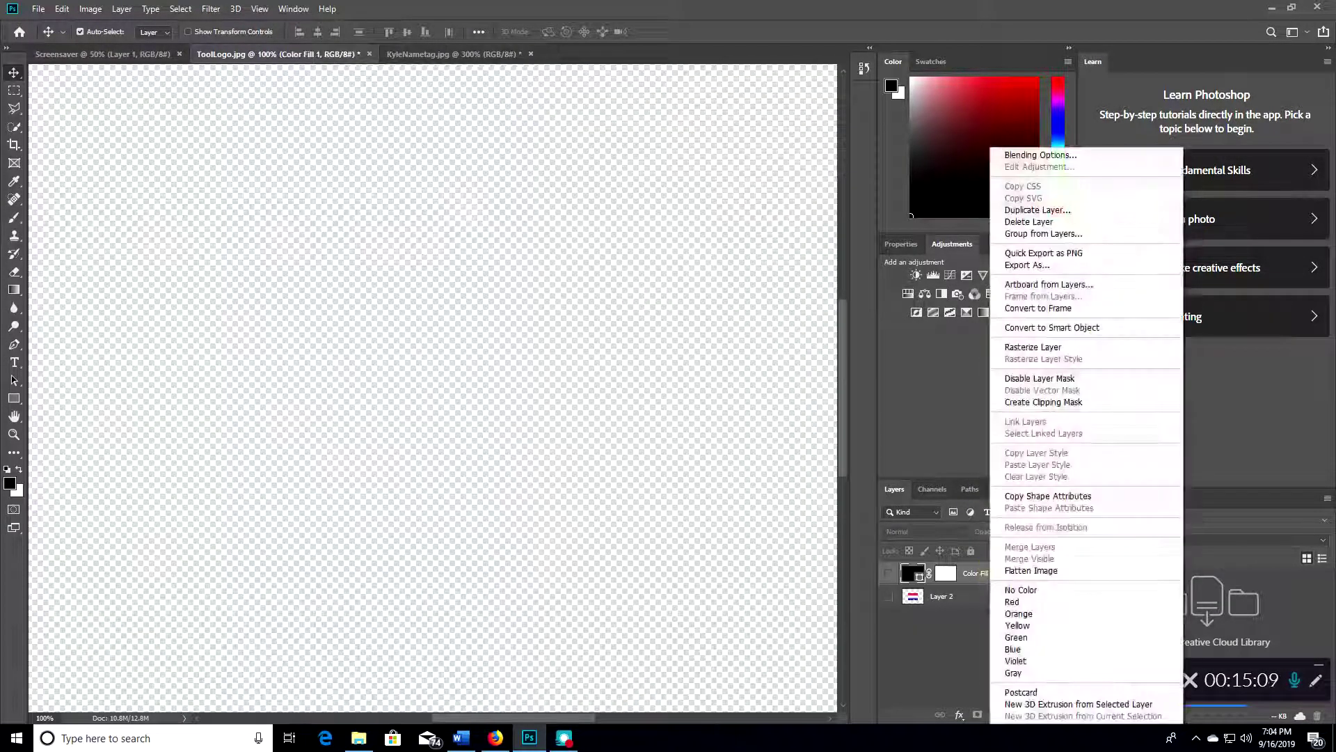
key("Escape")
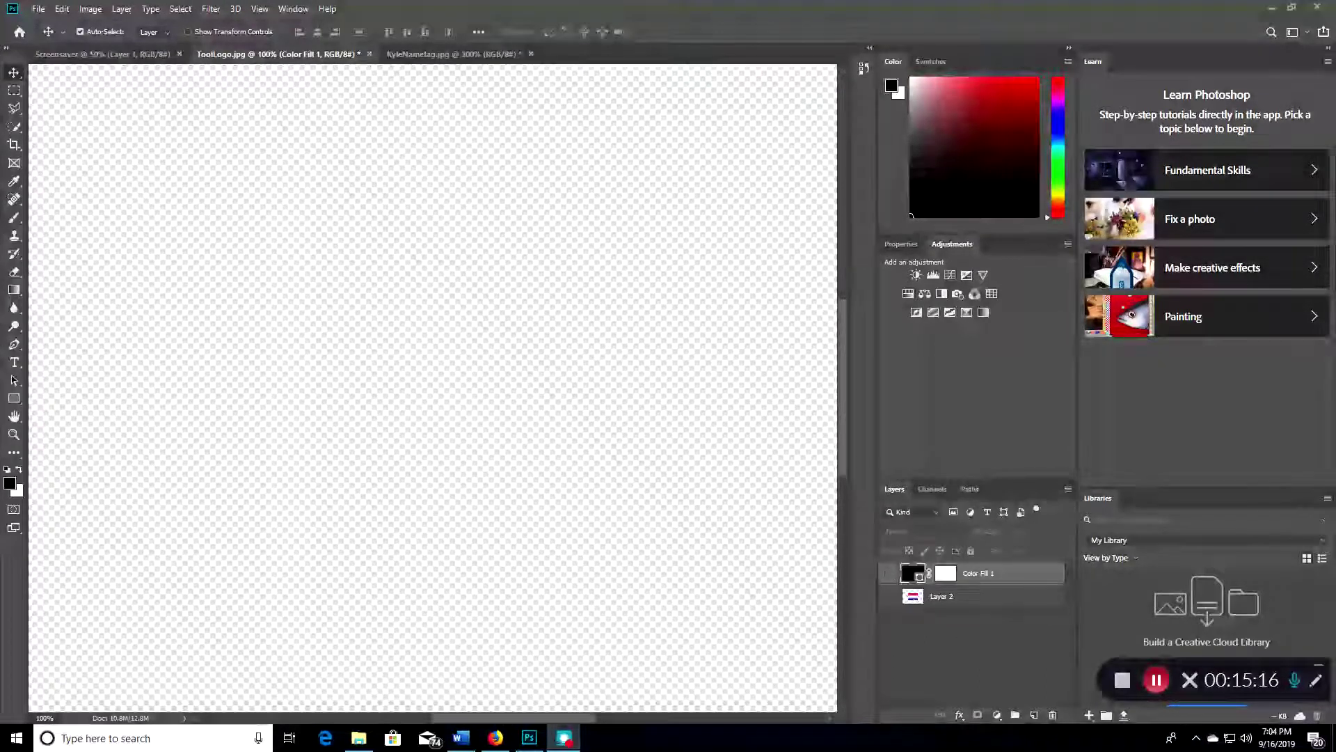
left_click(889, 573)
left_click(890, 600)
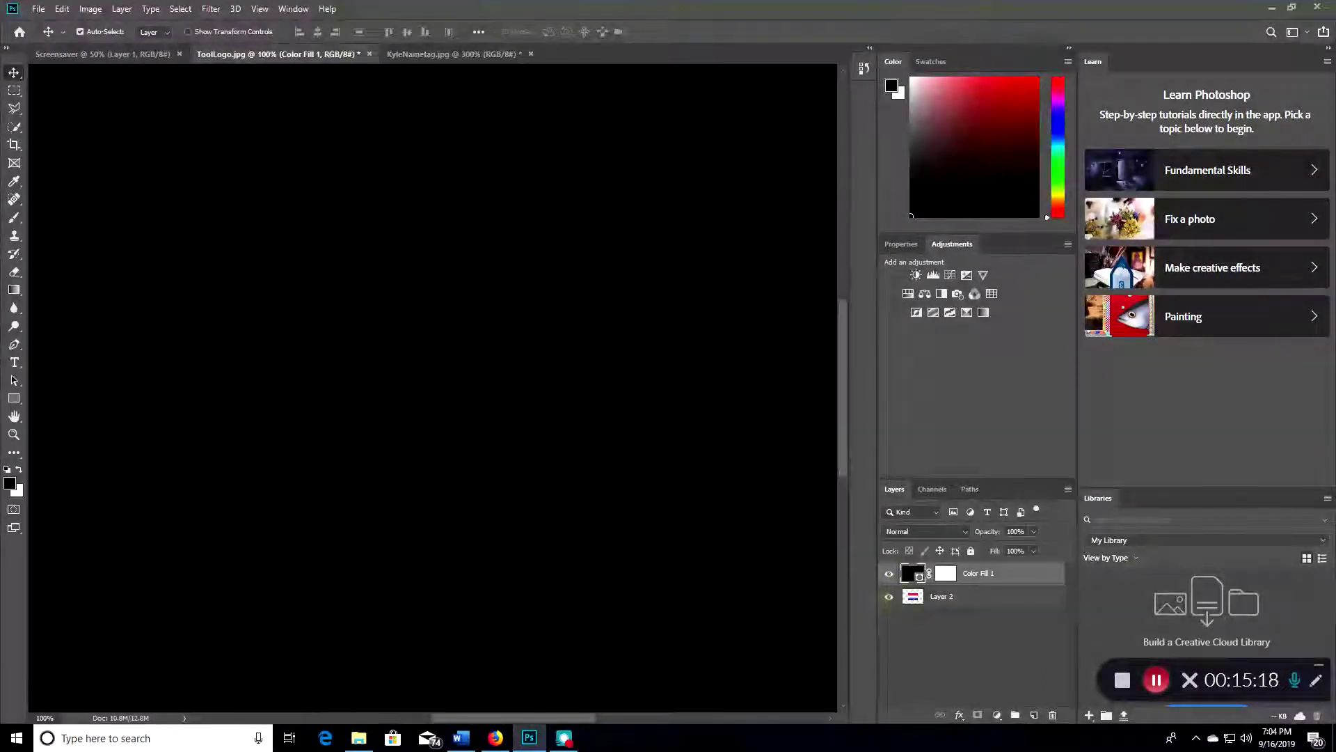
Move the black colour fill layer below the merged artwork layer in the layer stack
left_click(971, 603)
left_click(973, 625)
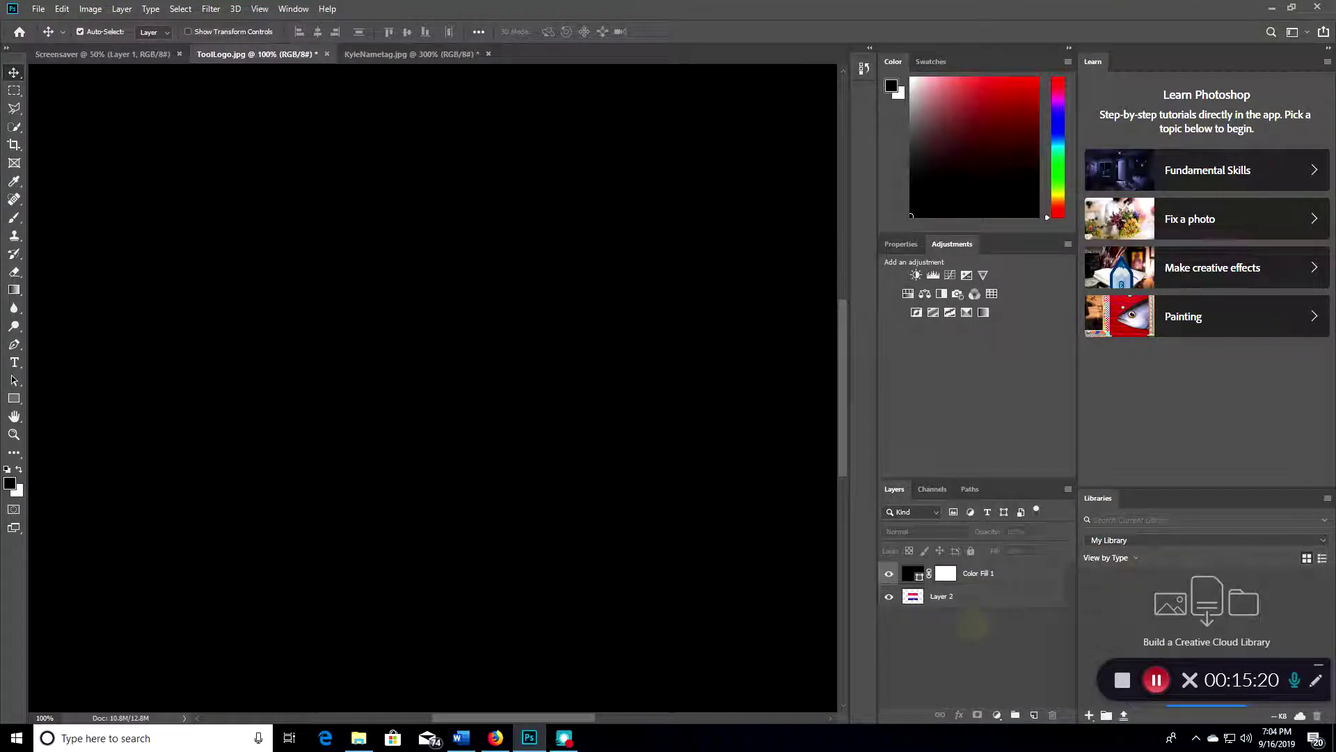
left_click_drag(975, 573, 978, 607)
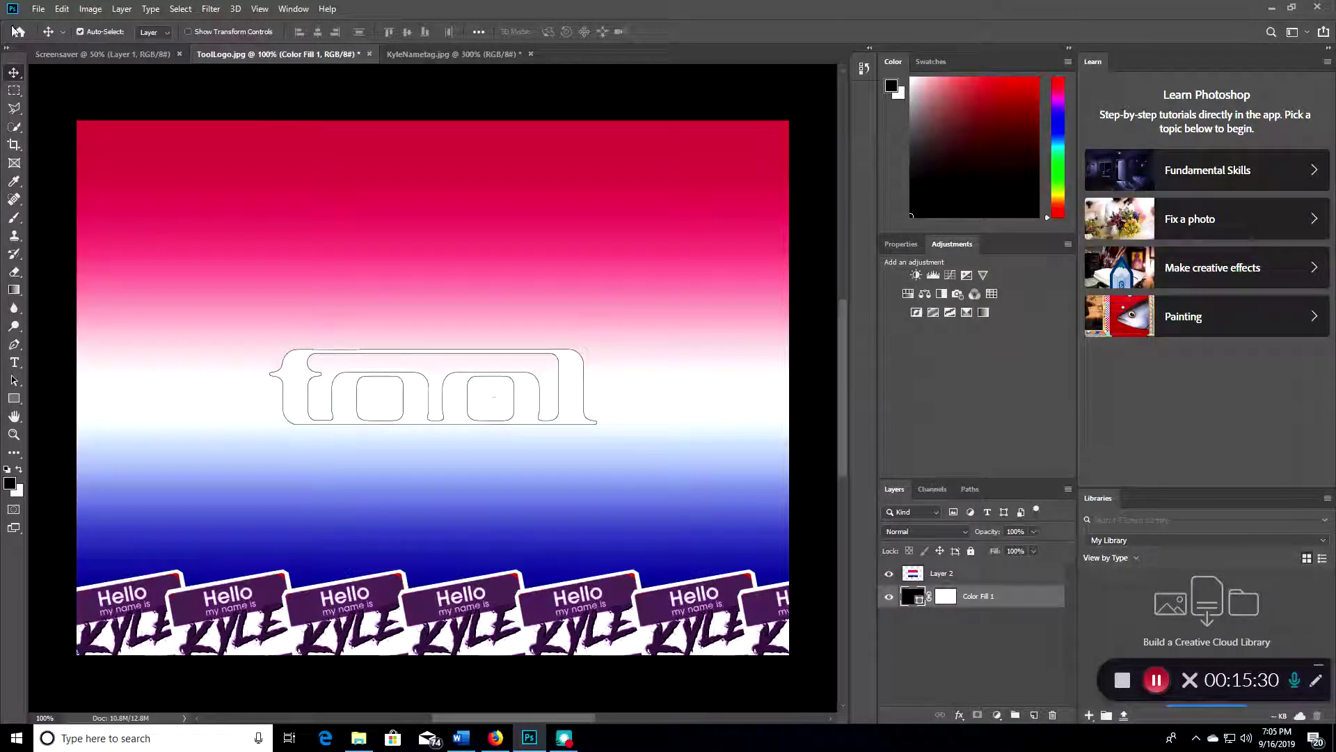
Activate the Brush tool and close the name tag image document without saving its changes
left_click(14, 218)
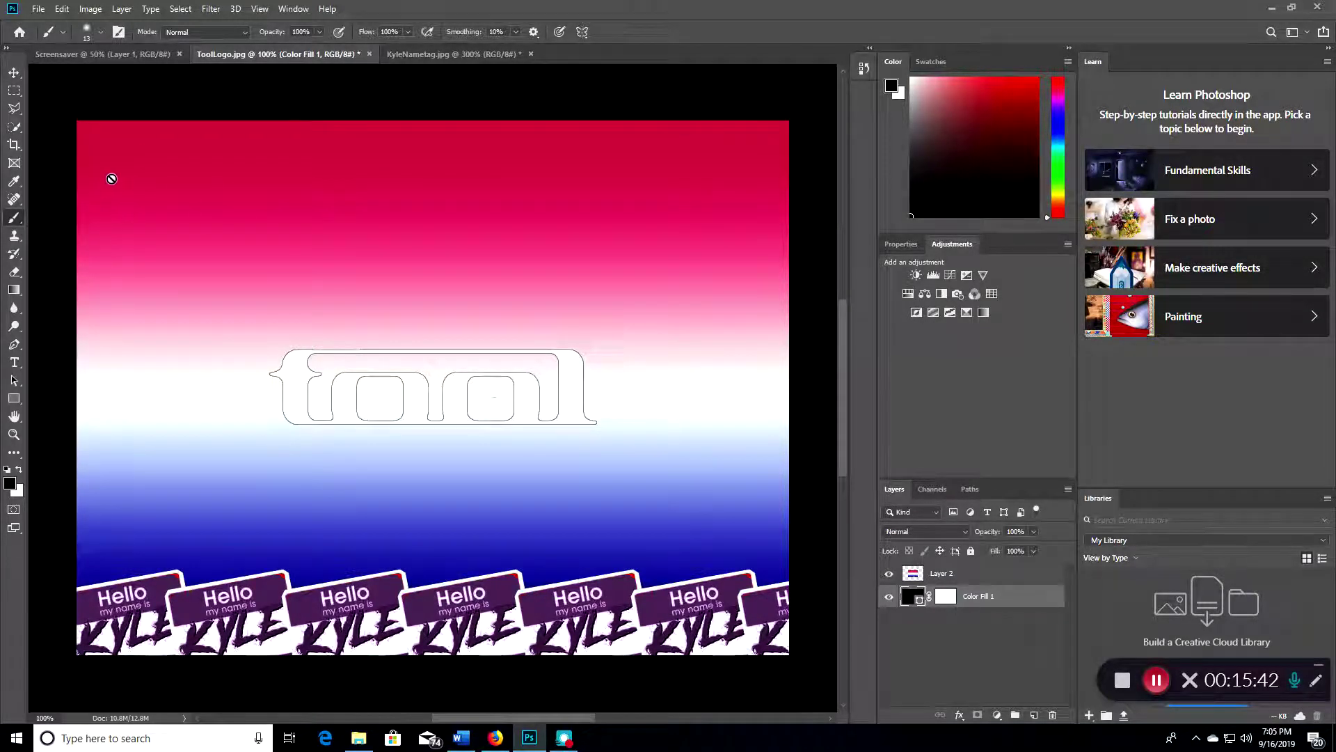
left_click(453, 54)
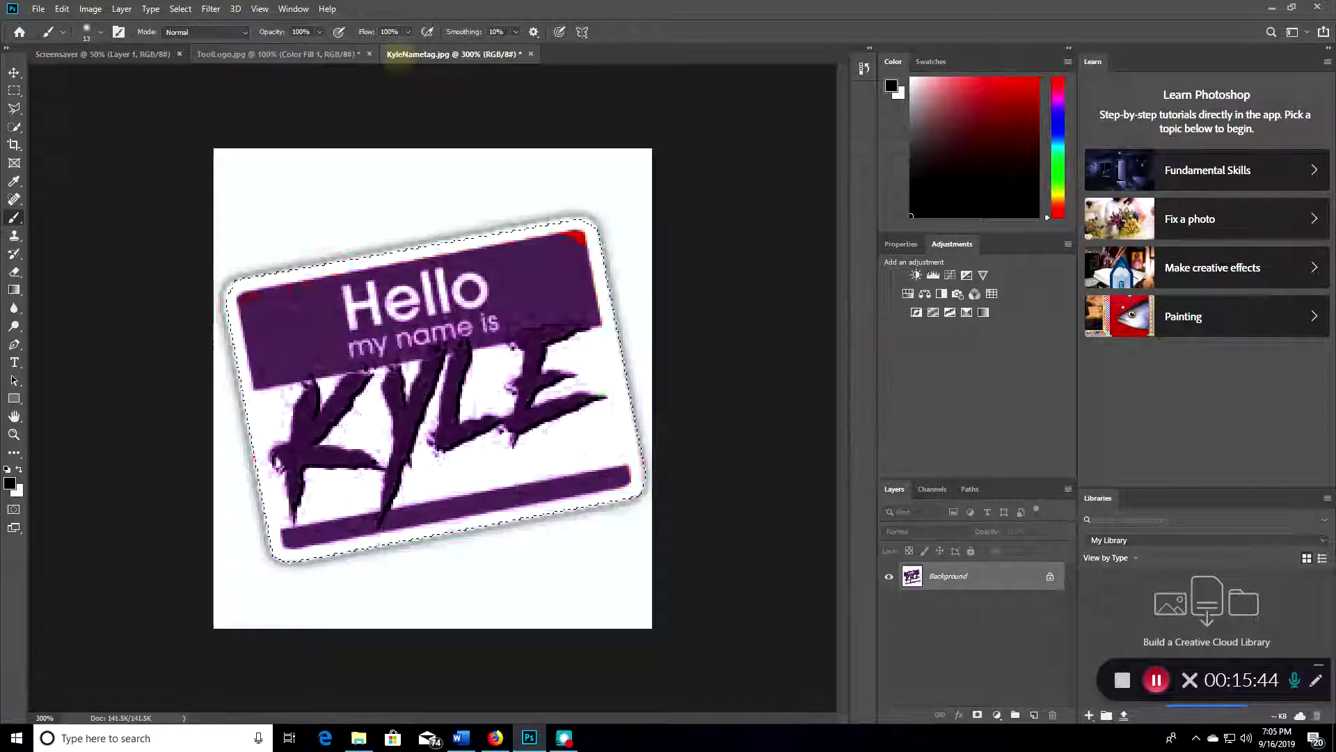
left_click(530, 54)
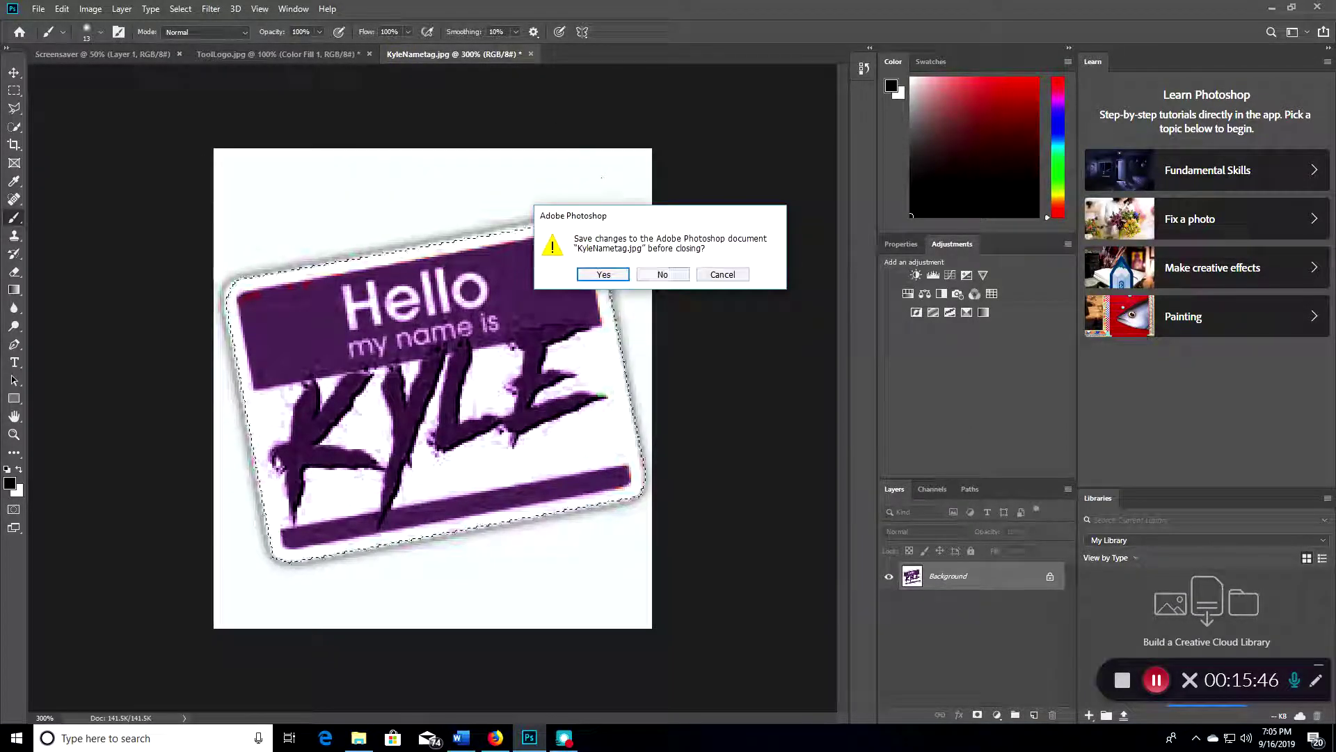
key("n")
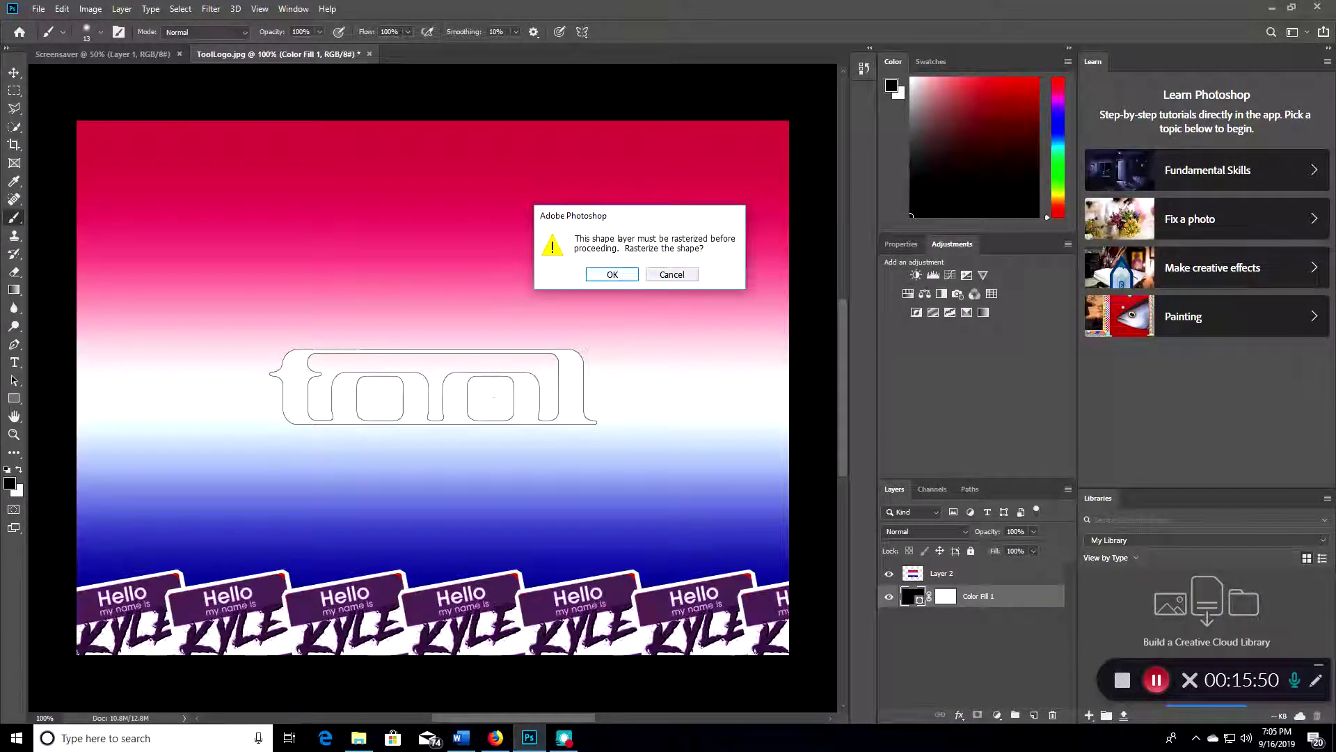
Rasterize the black colour fill shape layer and keep the Brush tool as the painting tool
left_click(612, 275)
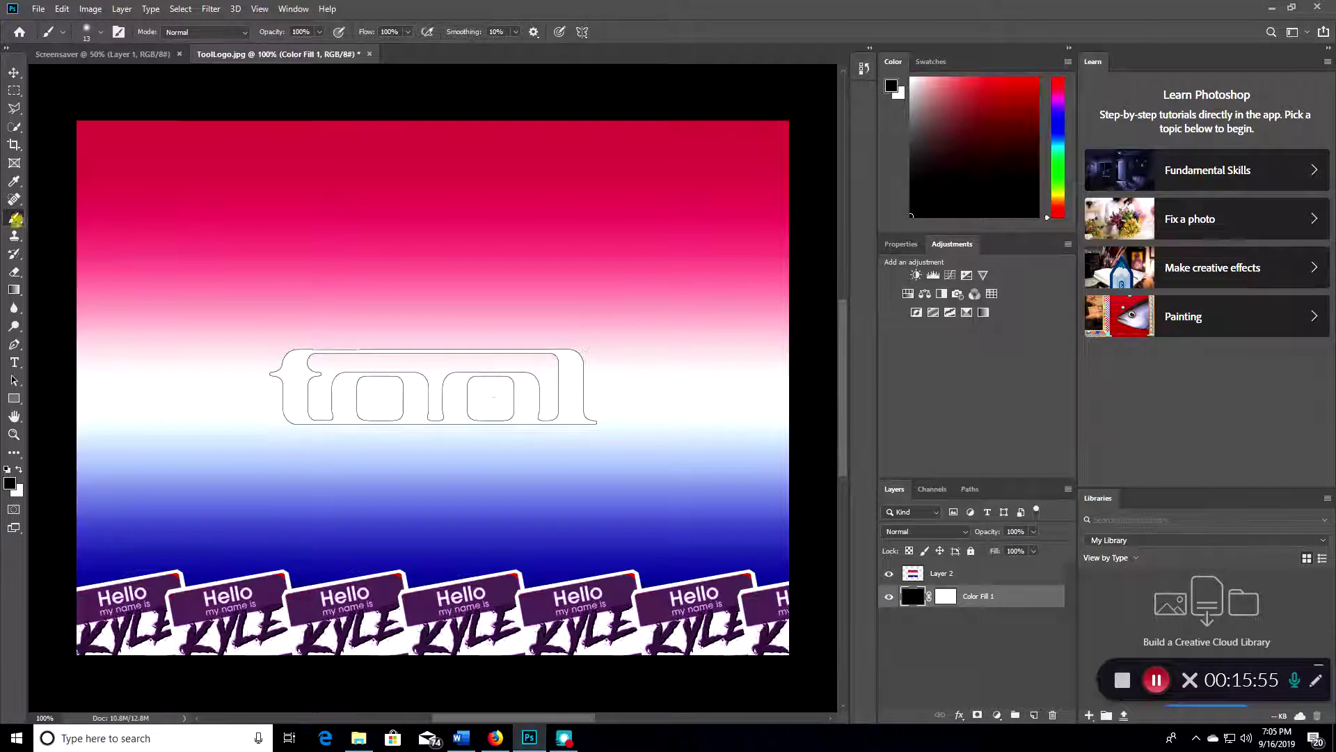
left_click(15, 219)
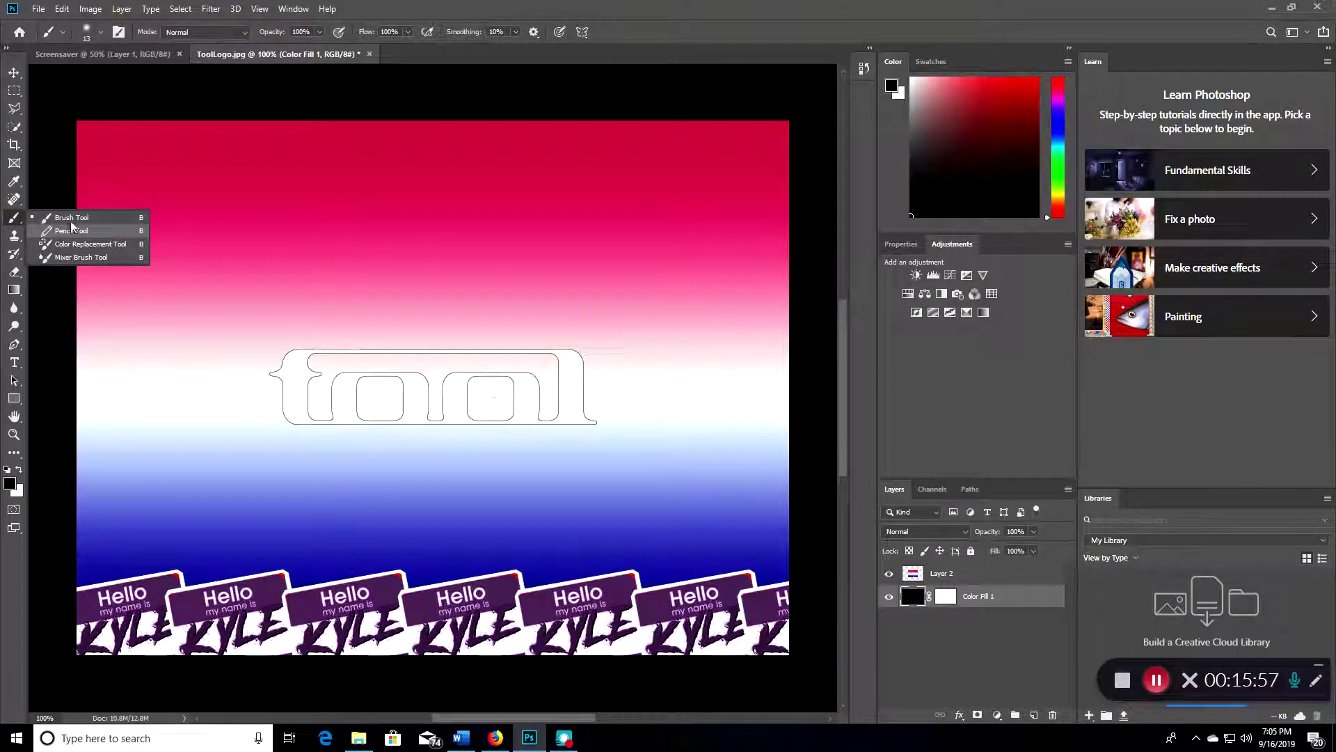
left_click(68, 217)
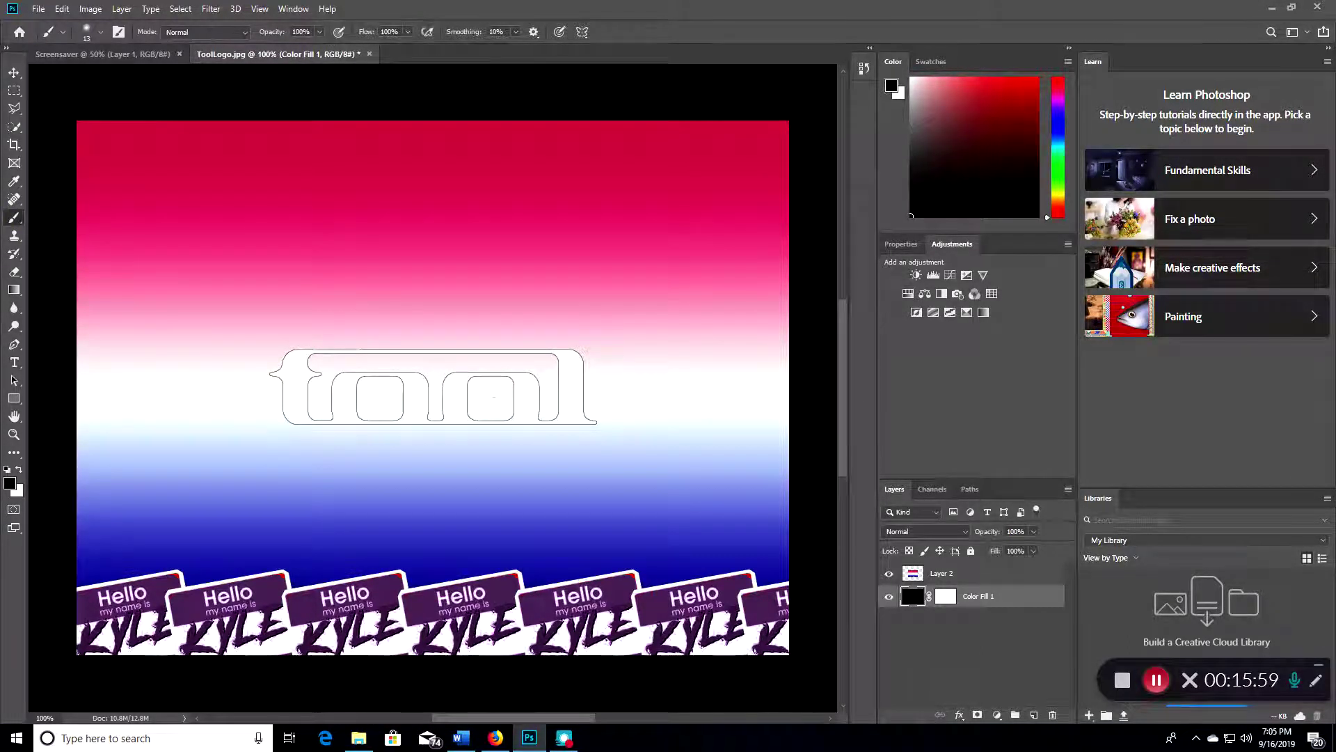
Try to paint on the canvas while toggling the visibility of the black fill and merged artwork layers
left_click(889, 596)
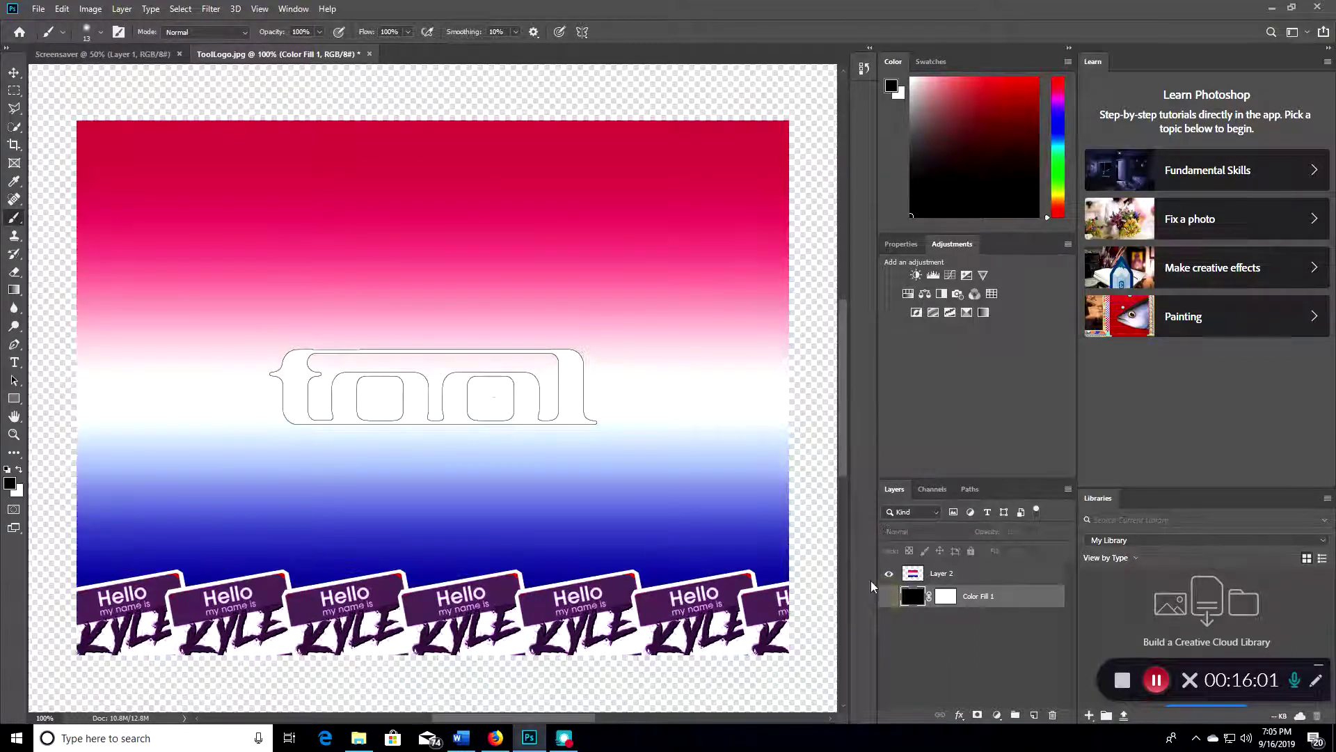
left_click(99, 156)
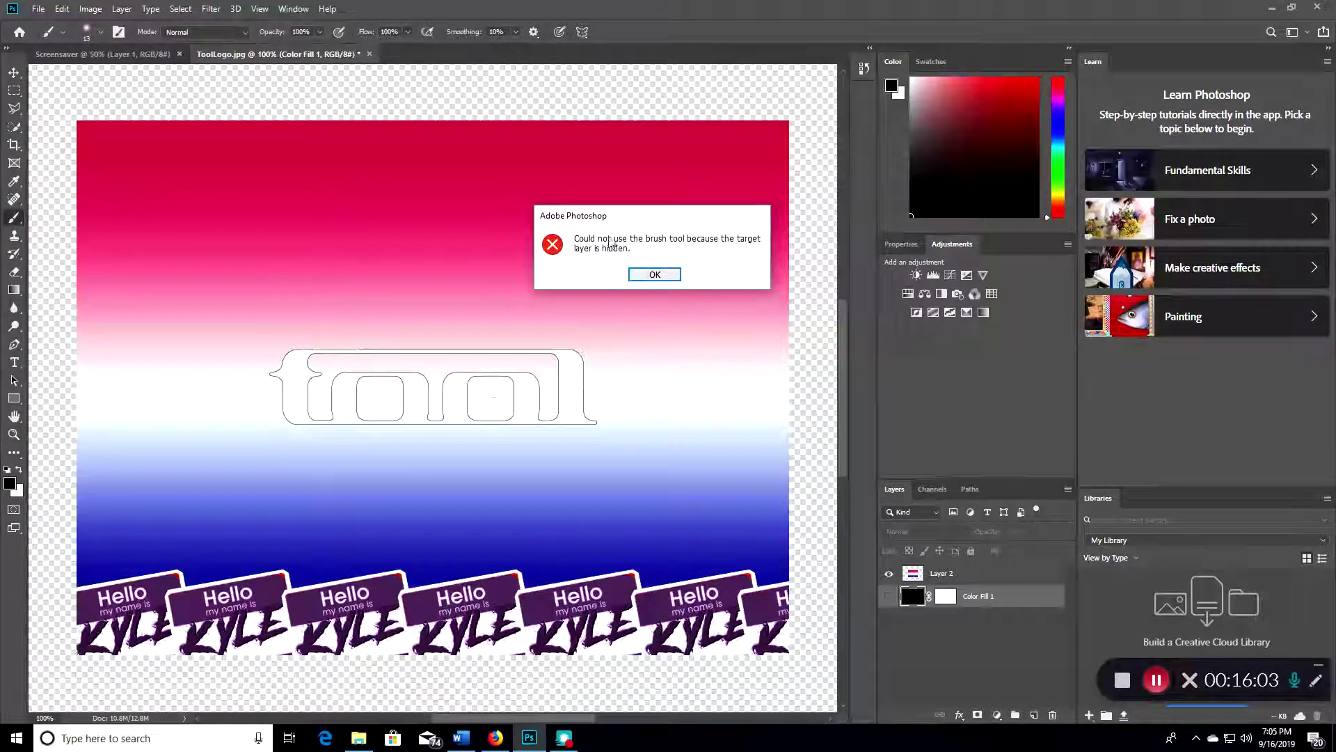
left_click(655, 274)
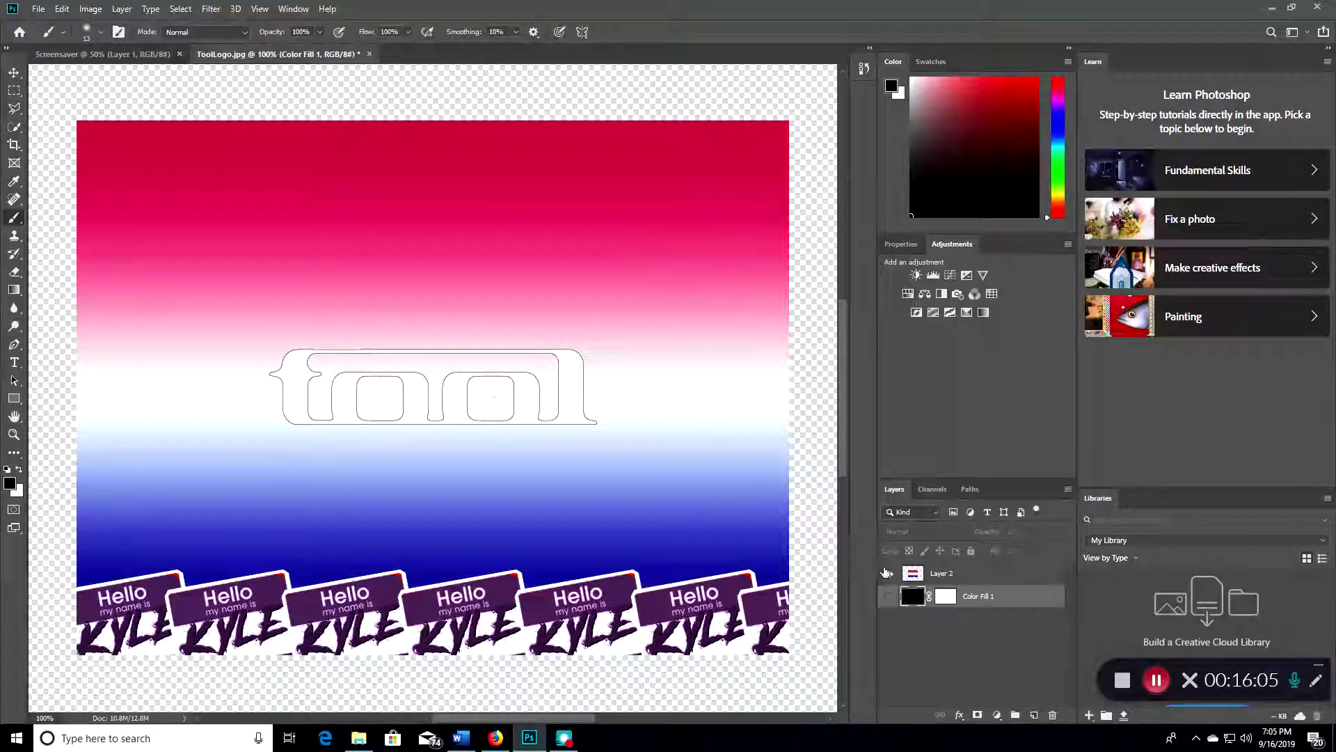
left_click(888, 573)
left_click(889, 596)
left_click(209, 202)
left_click(889, 572)
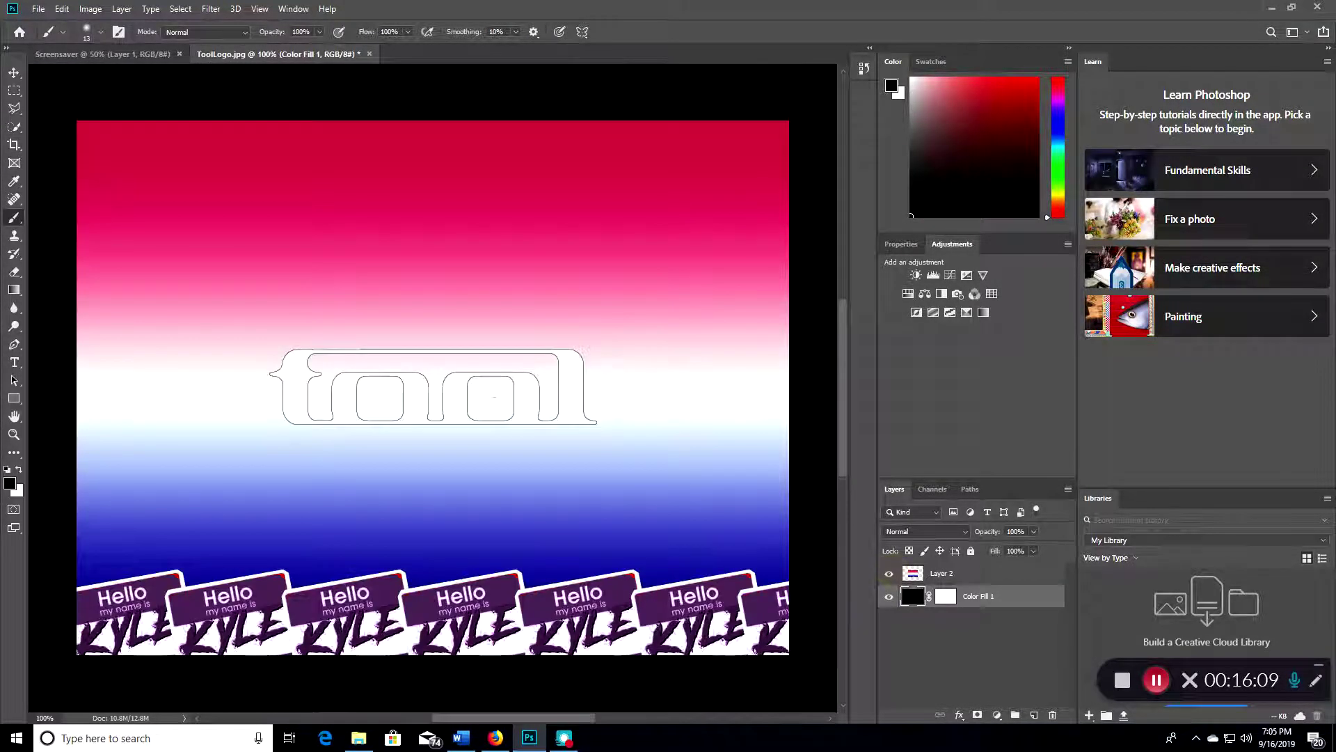
left_click(1157, 680)
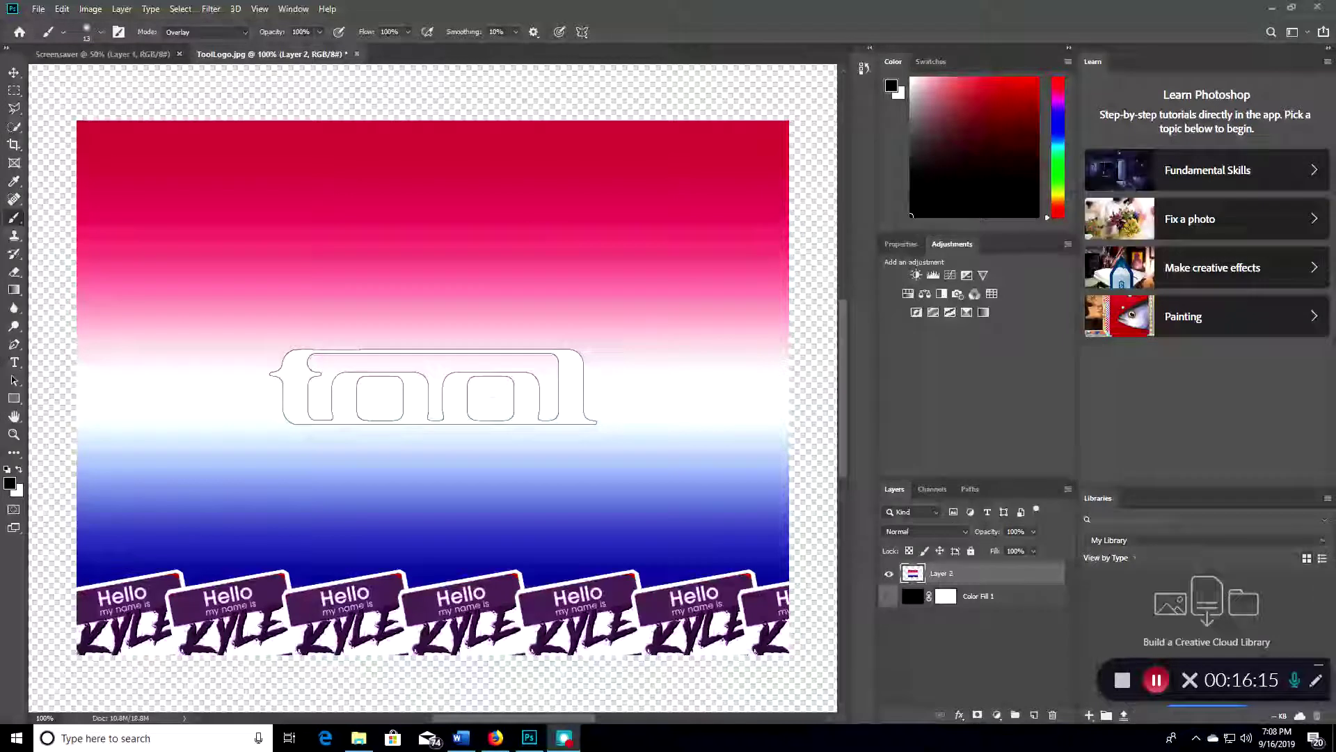
Lock the merged artwork layer's image pixels, try to paint on it, and unlock the pixels again
left_click(922, 550)
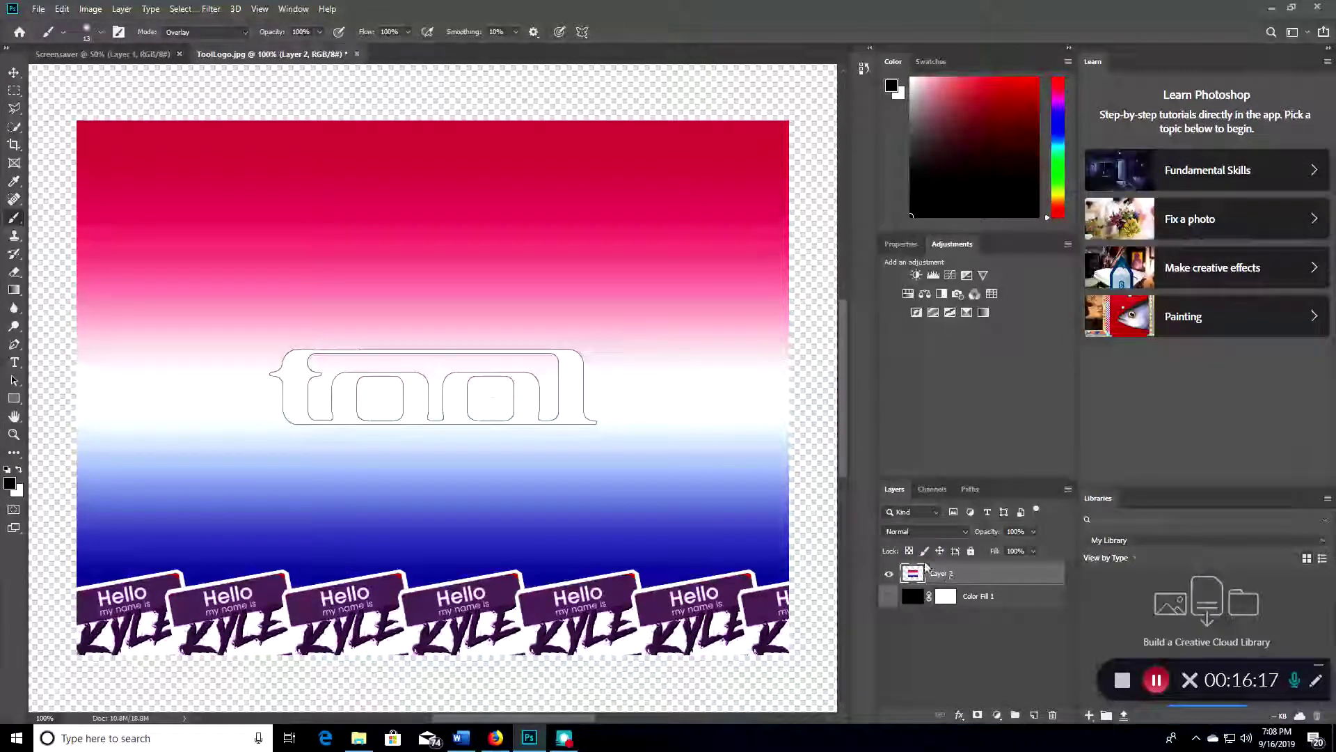
left_click(120, 185)
left_click(650, 274)
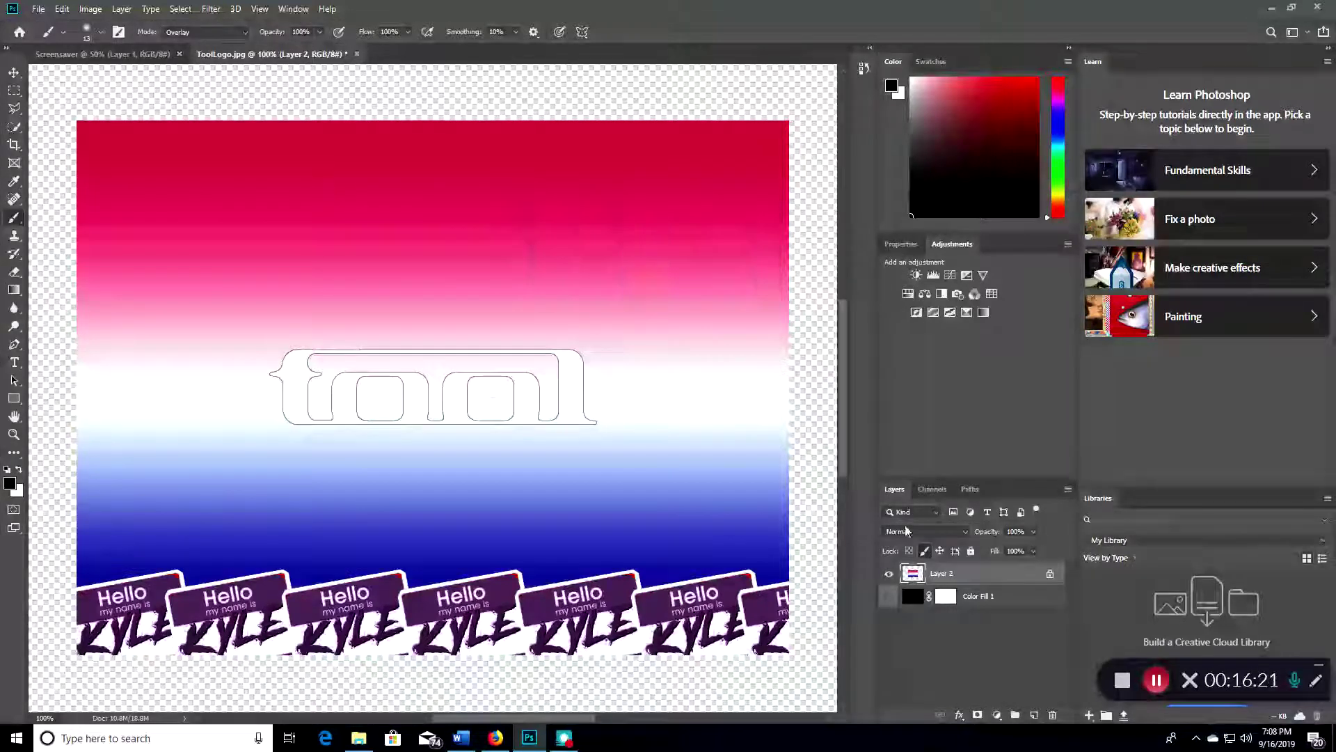
left_click(284, 244)
left_click(650, 274)
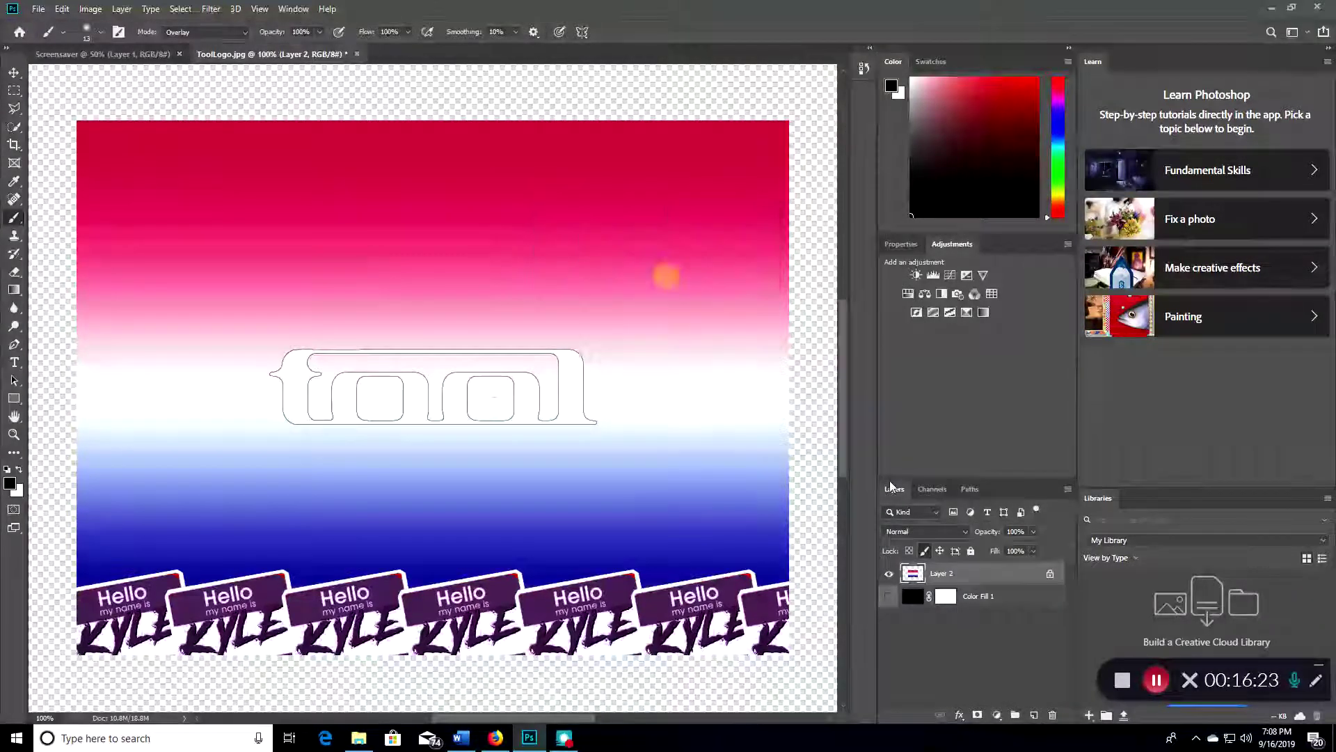
left_click(925, 551)
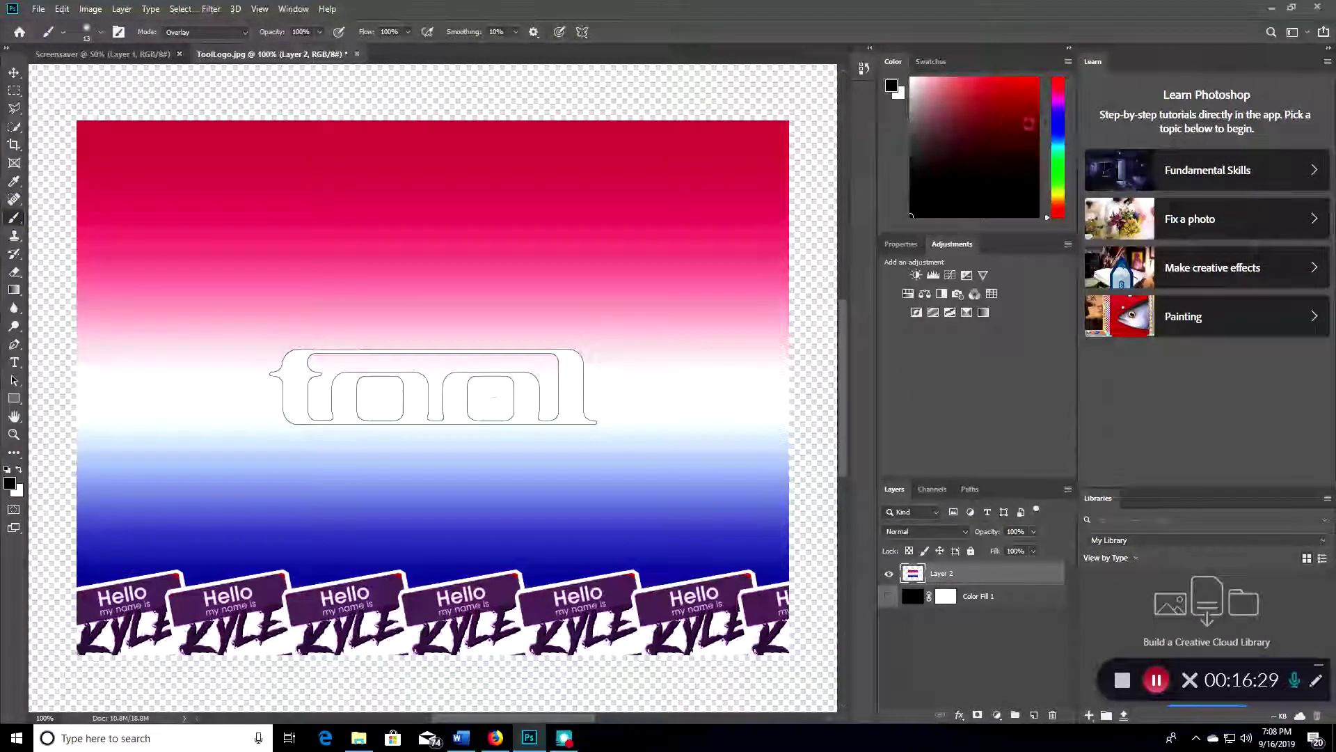
Choose a near-black brush colour, paint a test scribble in the artwork's upper-left red area, and turn on pressure-controlled opacity
left_click(922, 211)
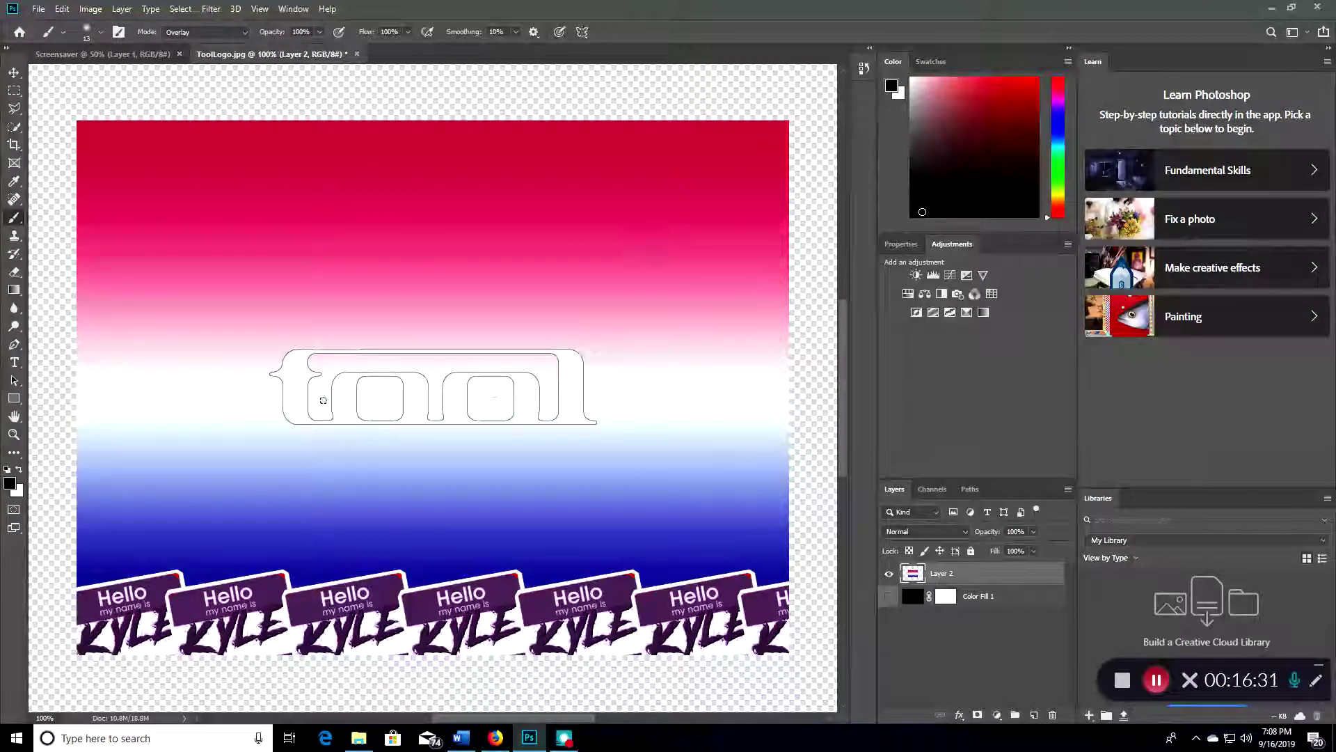
mouse_move(106, 155)
left_mouse_down()
mouse_move(143, 166)
mouse_move(150, 194)
mouse_move(187, 195)
mouse_move(143, 182)
mouse_move(177, 231)
mouse_move(198, 223)
mouse_move(136, 217)
left_mouse_up()
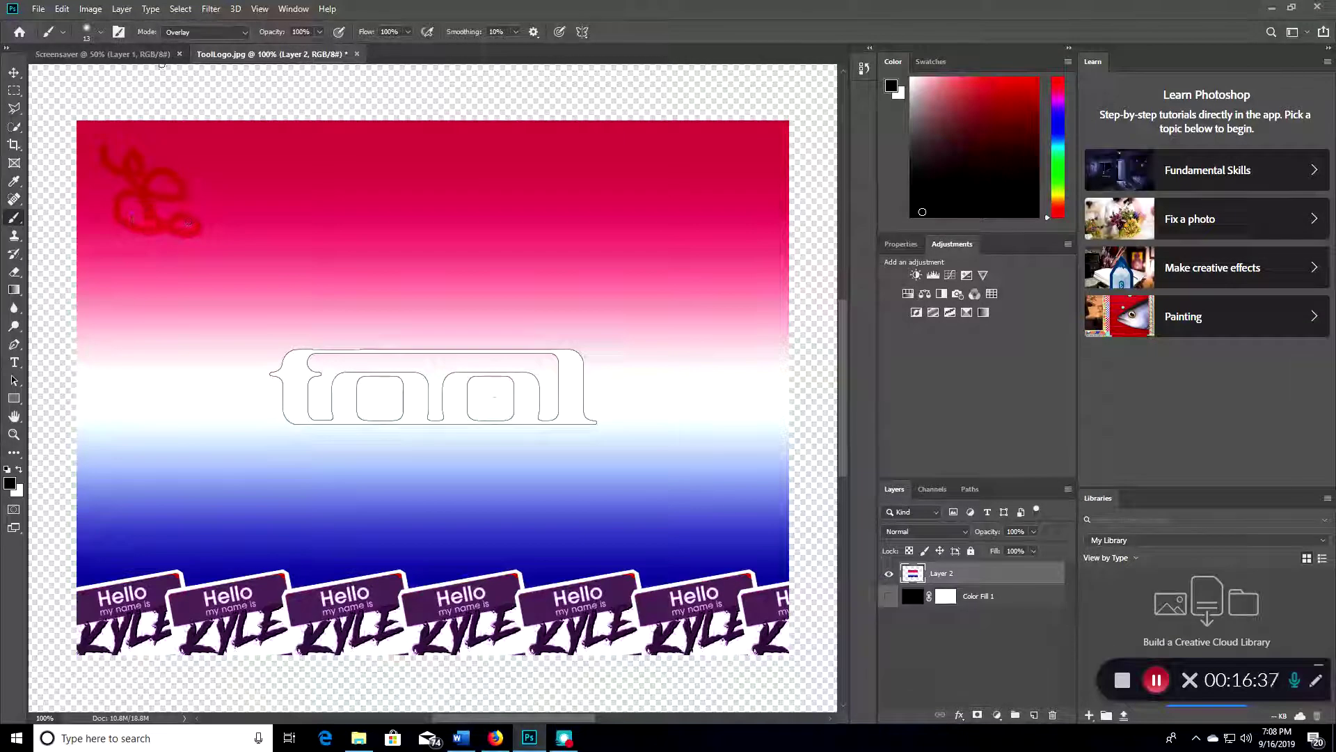
left_click(341, 32)
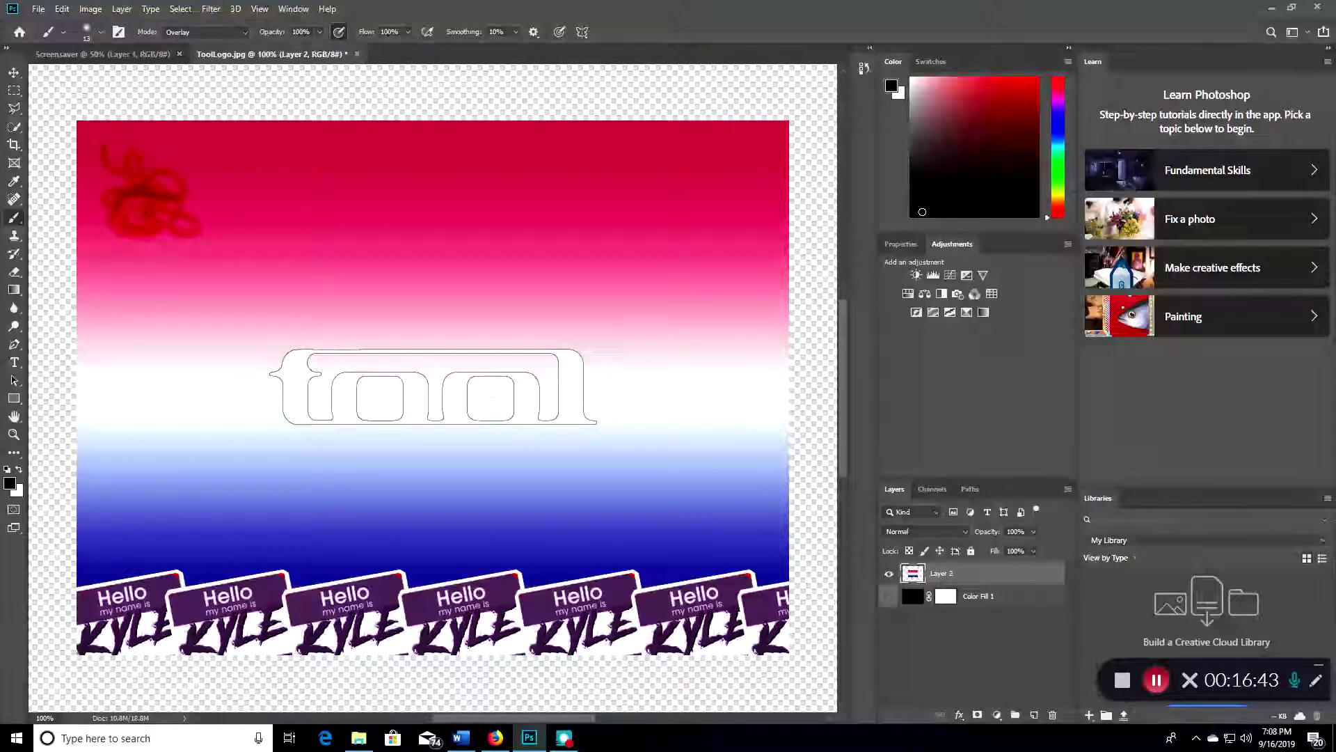
Paint freehand Overlay brush scribbles over the red corner and across the gradient, logo, name tags and surrounding transparent border
mouse_move(167, 225)
left_mouse_down()
mouse_move(183, 242)
mouse_move(120, 247)
left_mouse_up()
mouse_move(174, 208)
left_mouse_down()
mouse_move(216, 202)
mouse_move(98, 171)
mouse_move(125, 205)
mouse_move(167, 182)
mouse_move(209, 227)
mouse_move(199, 208)
left_mouse_up()
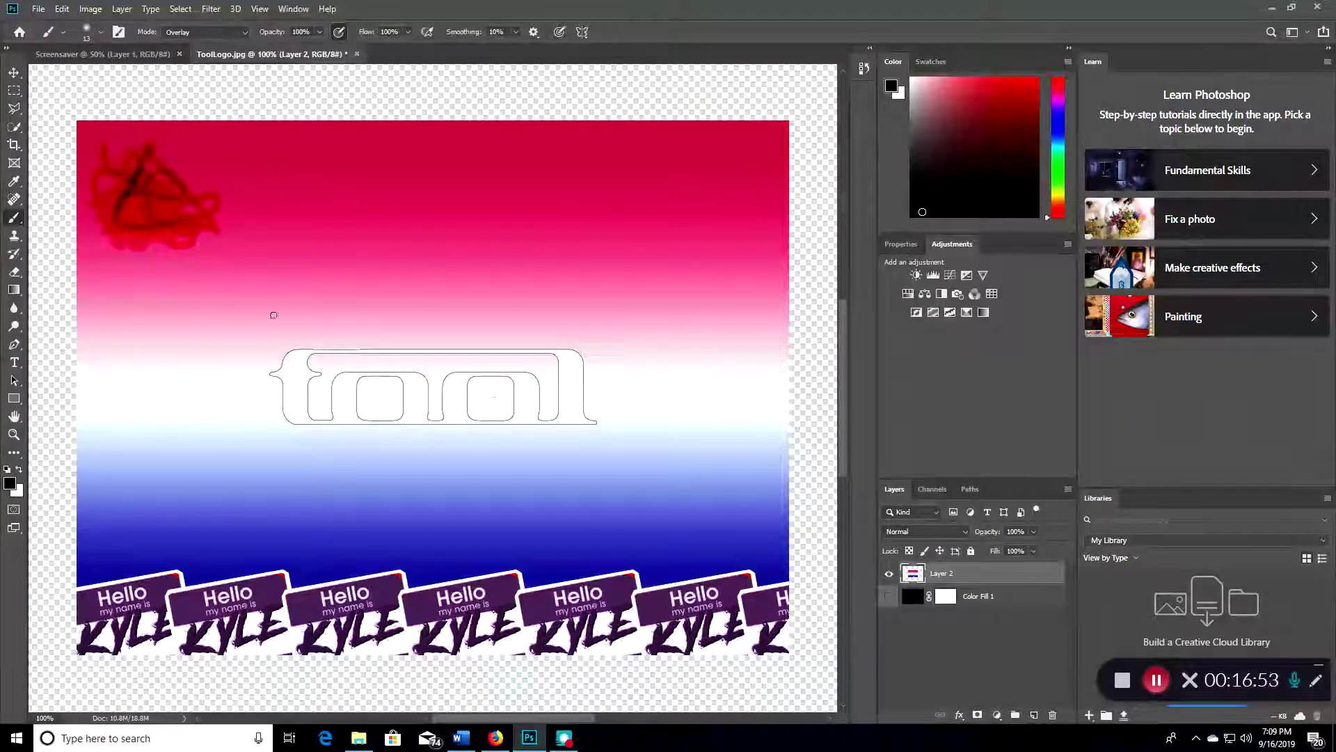
mouse_move(213, 271)
left_mouse_down()
mouse_move(203, 330)
mouse_move(252, 349)
mouse_move(245, 310)
mouse_move(193, 340)
mouse_move(226, 368)
mouse_move(311, 363)
left_mouse_up()
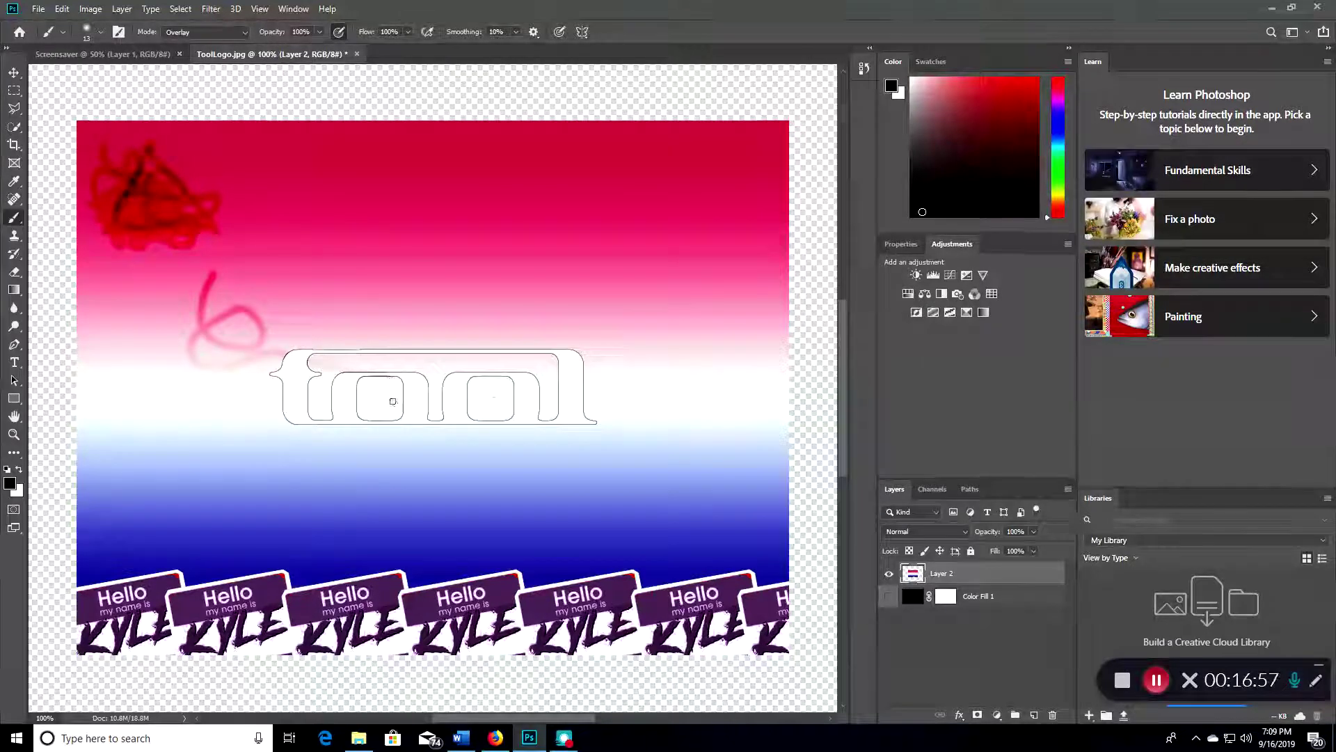
mouse_move(602, 376)
left_mouse_down()
mouse_move(578, 341)
mouse_move(518, 347)
left_mouse_up()
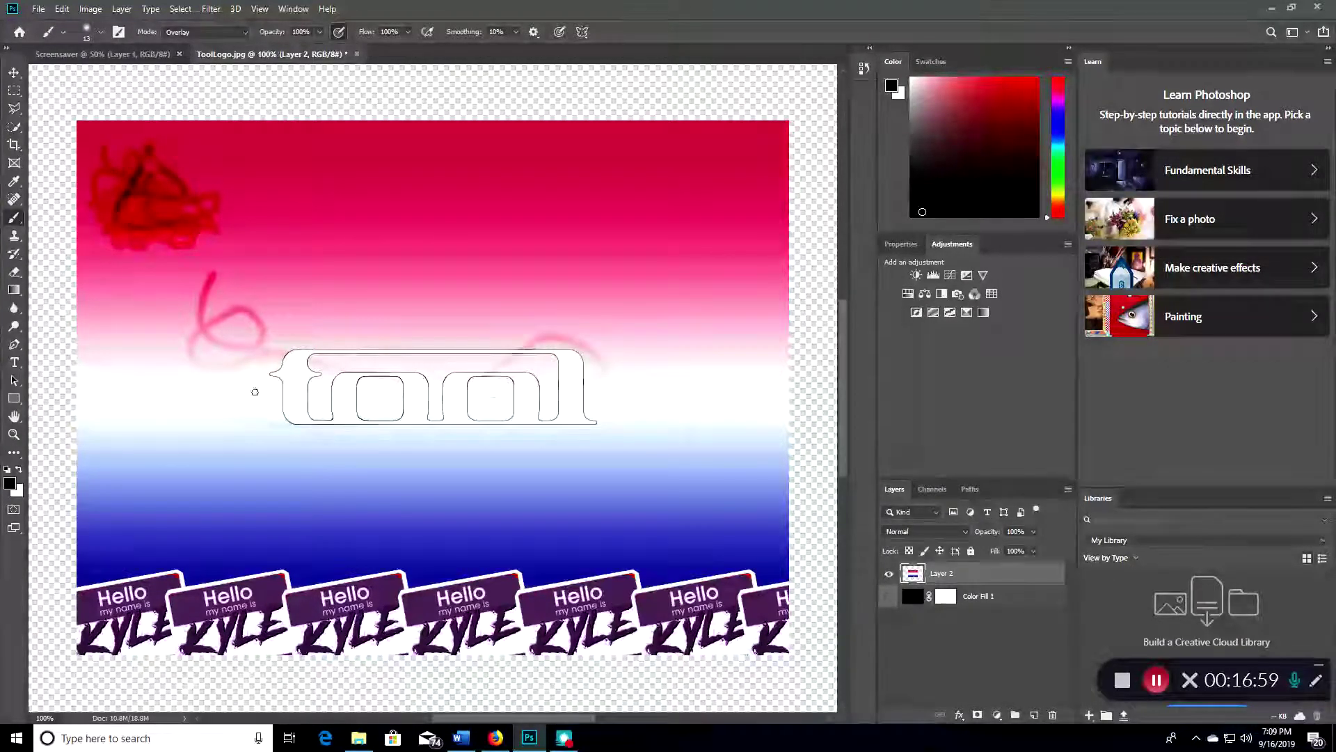
mouse_move(521, 403)
left_mouse_down()
mouse_move(451, 409)
mouse_move(649, 418)
mouse_move(209, 397)
mouse_move(440, 380)
mouse_move(459, 299)
mouse_move(42, 390)
mouse_move(829, 376)
mouse_move(581, 402)
mouse_move(42, 306)
mouse_move(822, 341)
mouse_move(836, 376)
mouse_move(41, 181)
mouse_move(766, 293)
mouse_move(139, 195)
mouse_move(800, 223)
mouse_move(564, 206)
left_mouse_up()
mouse_move(682, 328)
left_mouse_down()
mouse_move(426, 282)
mouse_move(362, 338)
left_mouse_up()
mouse_move(524, 446)
left_mouse_down()
mouse_move(401, 480)
mouse_move(77, 525)
left_mouse_up()
mouse_move(557, 435)
left_mouse_down()
mouse_move(786, 466)
mouse_move(105, 515)
left_mouse_up()
left_click_drag(139, 585, 835, 480)
left_click_drag(835, 647, 125, 710)
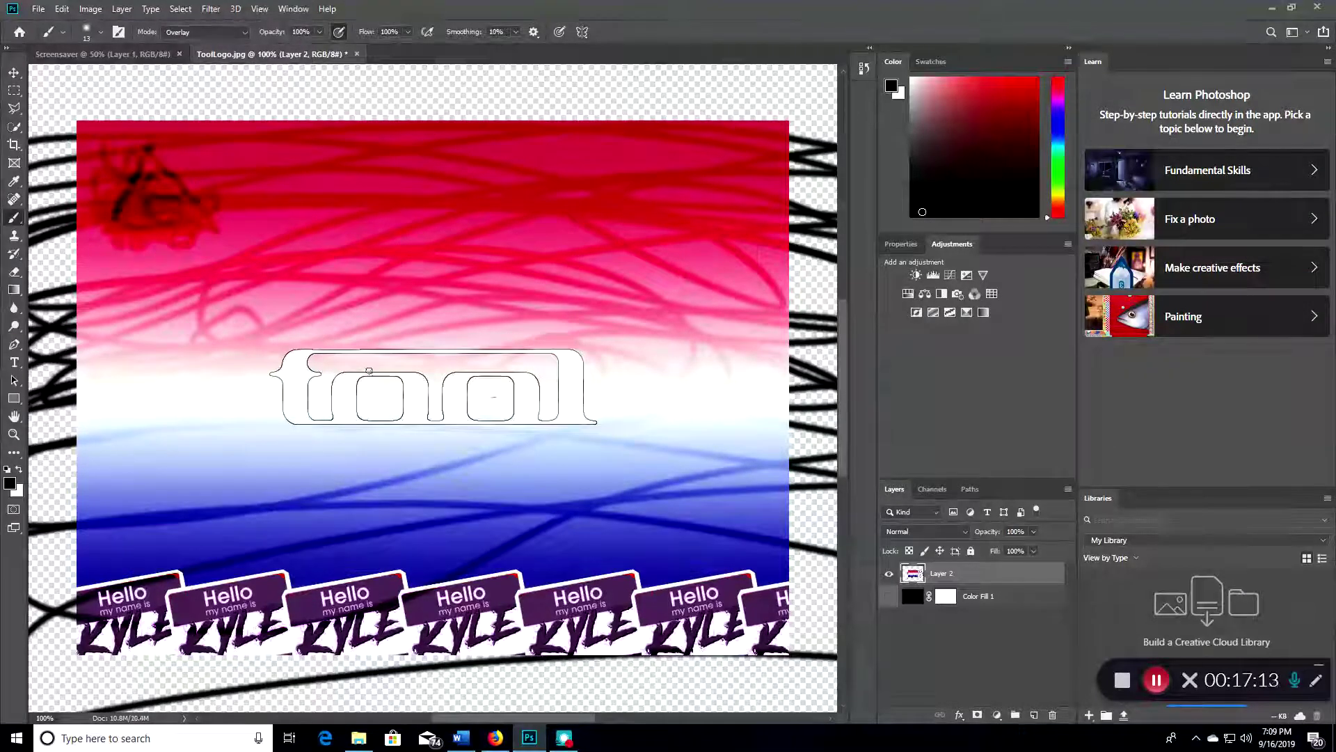
Undo all the brush scribbles on the merged artwork layer
left_click(56, 8)
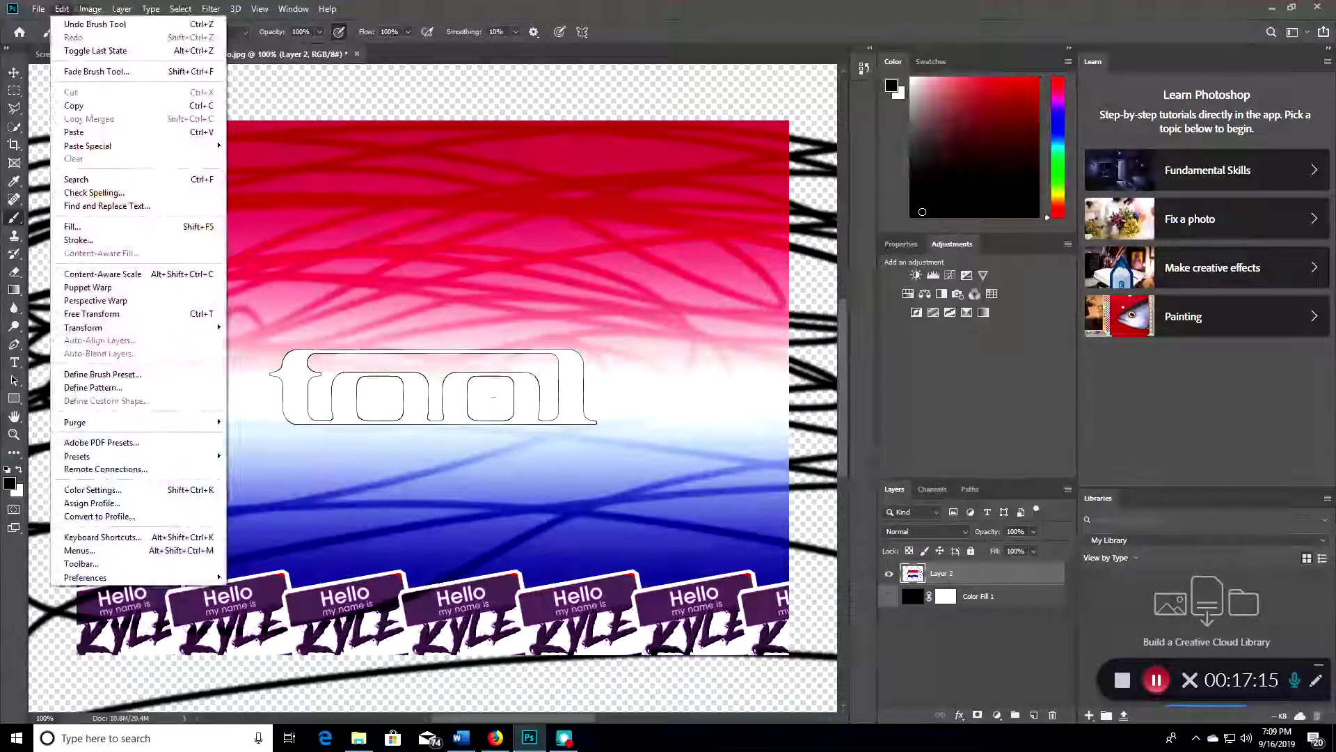
left_click(90, 25)
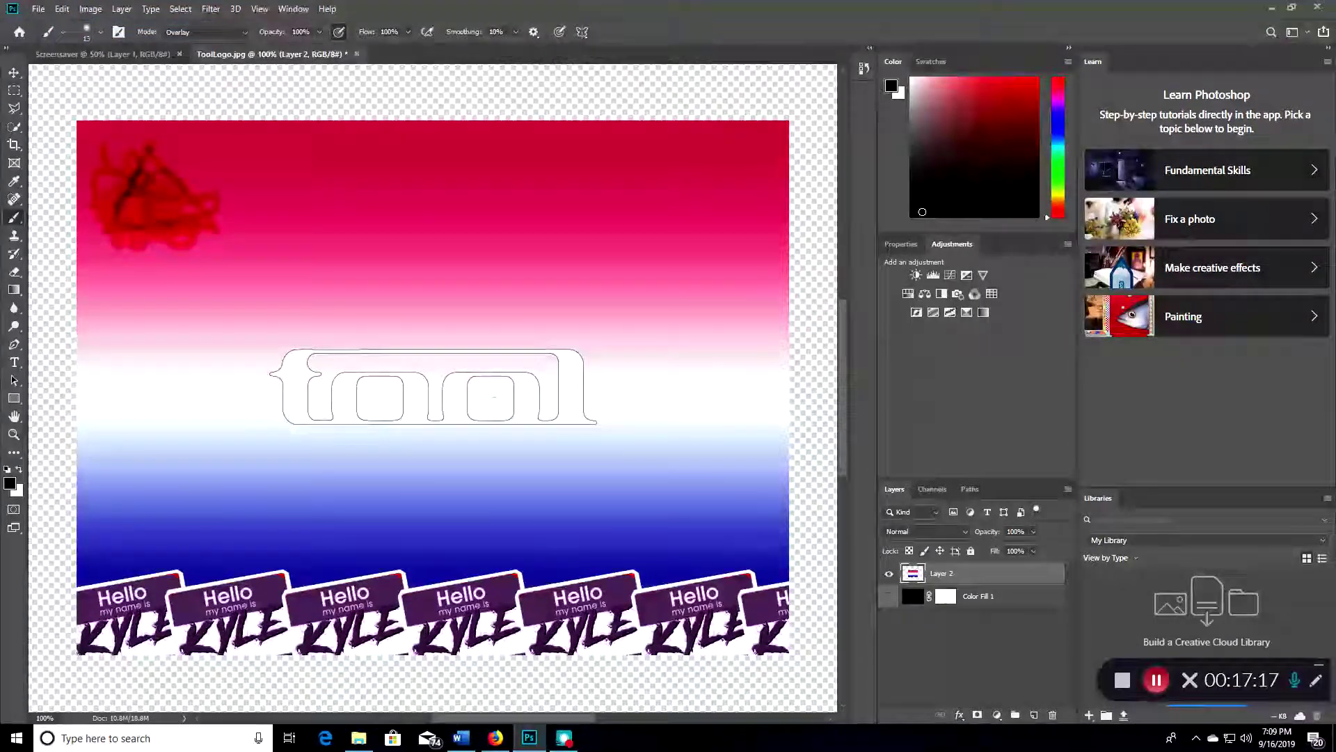
key("ctrl+z")
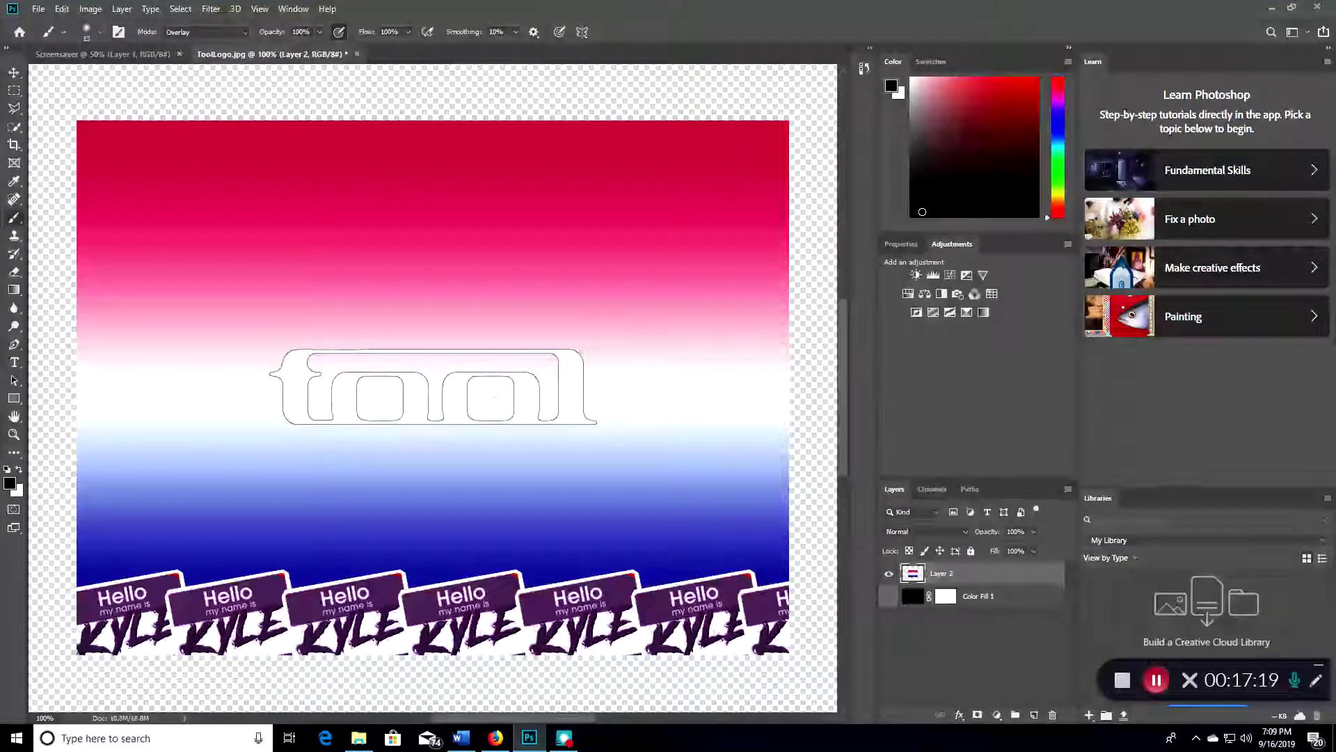
Paint long, looping Overlay brush strokes across the whole artwork and its border, and show the black fill layer
mouse_move(63, 103)
left_mouse_down()
mouse_move(209, 129)
mouse_move(28, 334)
mouse_move(75, 386)
mouse_move(678, 417)
mouse_move(42, 369)
mouse_move(821, 237)
mouse_move(829, 344)
mouse_move(828, 299)
mouse_move(44, 543)
mouse_move(696, 647)
mouse_move(602, 85)
mouse_move(104, 230)
mouse_move(209, 299)
mouse_move(31, 456)
mouse_move(815, 181)
mouse_move(765, 323)
mouse_move(821, 74)
mouse_move(696, 592)
mouse_move(244, 656)
mouse_move(571, 97)
mouse_move(69, 599)
mouse_move(42, 105)
mouse_move(765, 460)
mouse_move(42, 668)
mouse_move(835, 579)
left_mouse_up()
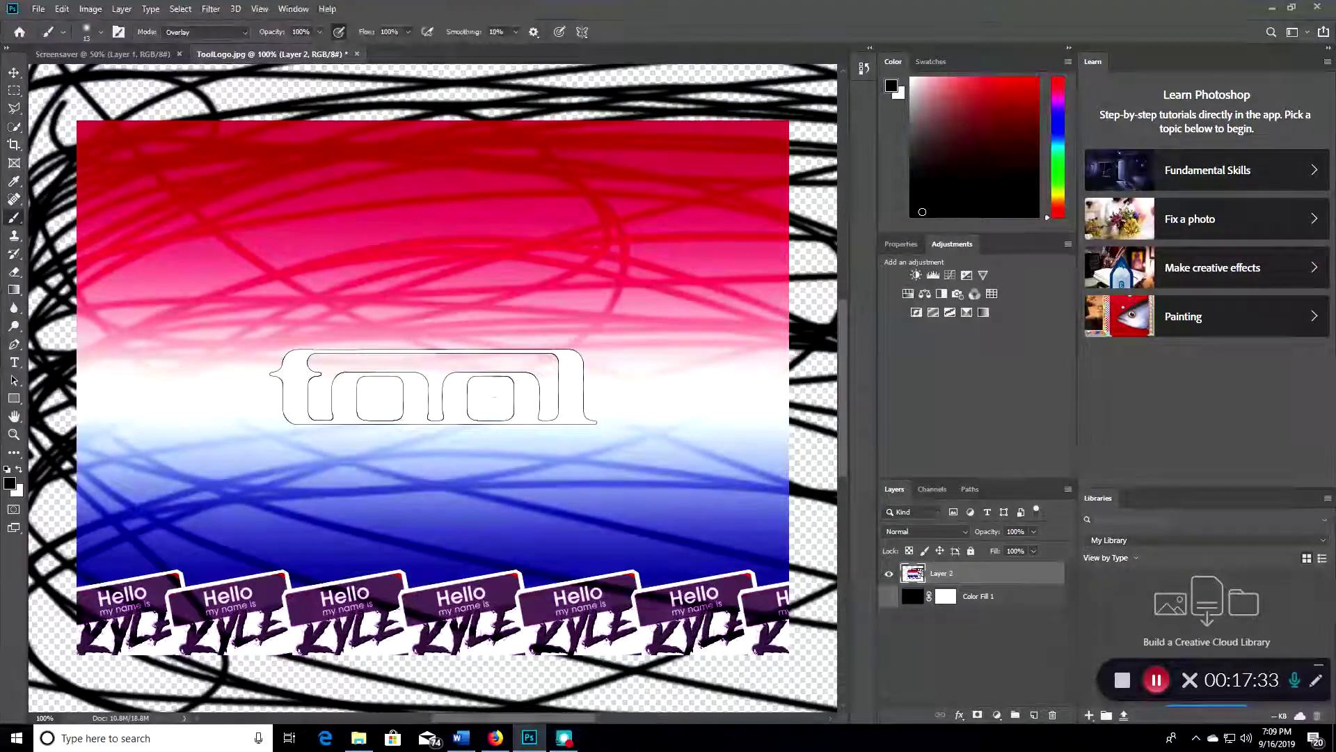
left_click(889, 597)
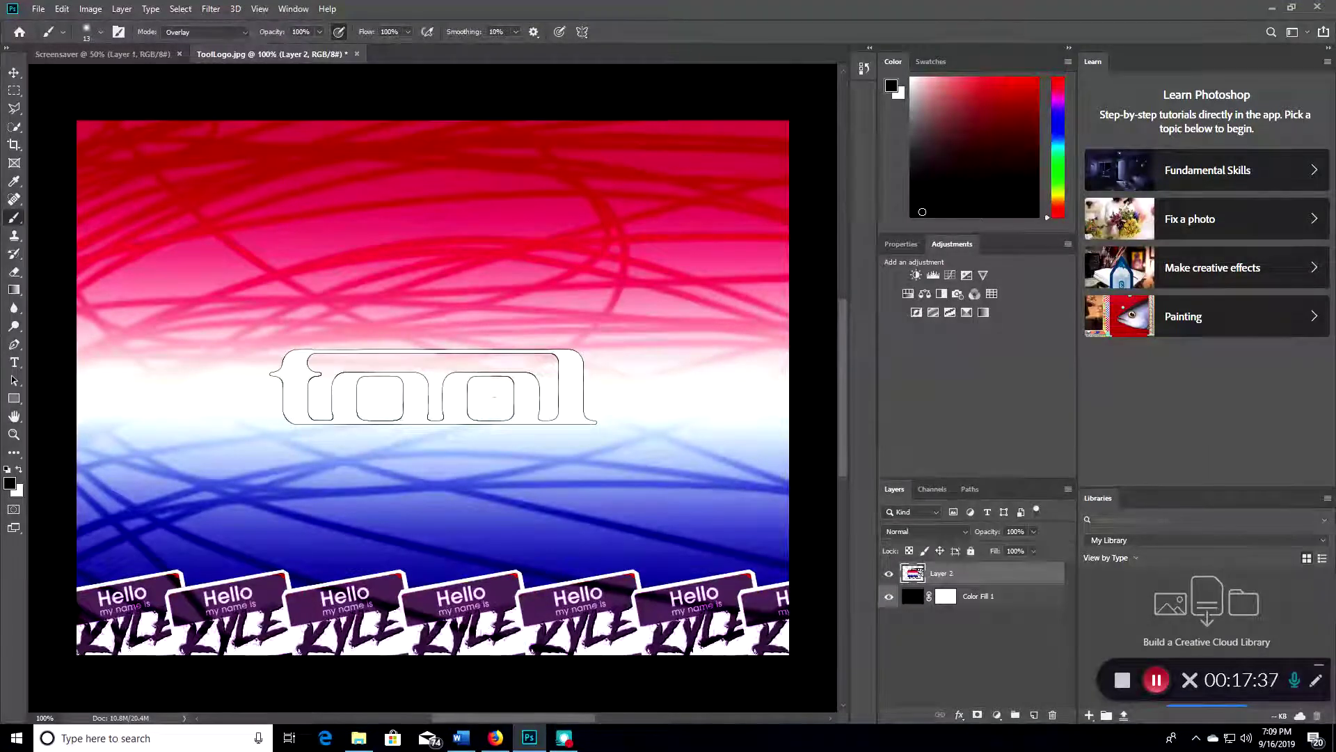
Flatten the image so the artwork and black fill become a single background layer
left_click(62, 9)
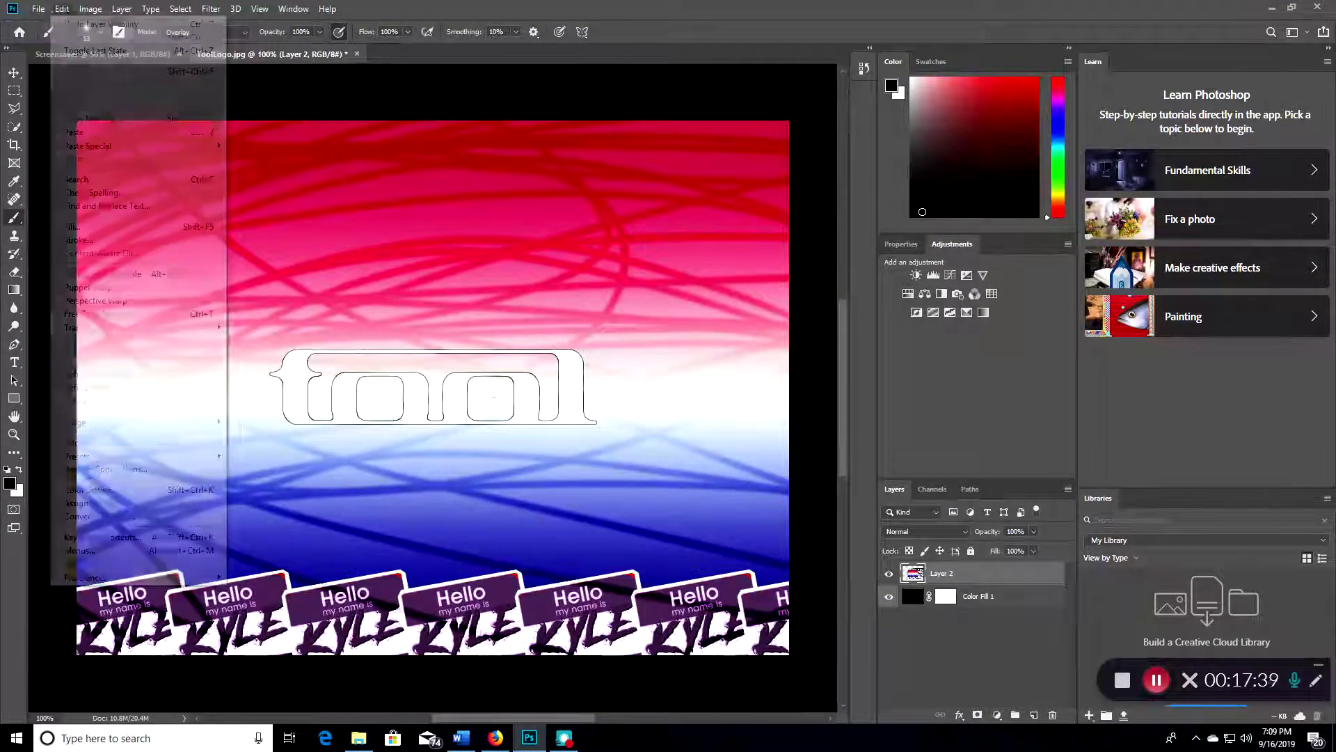
mouse_move(91, 10)
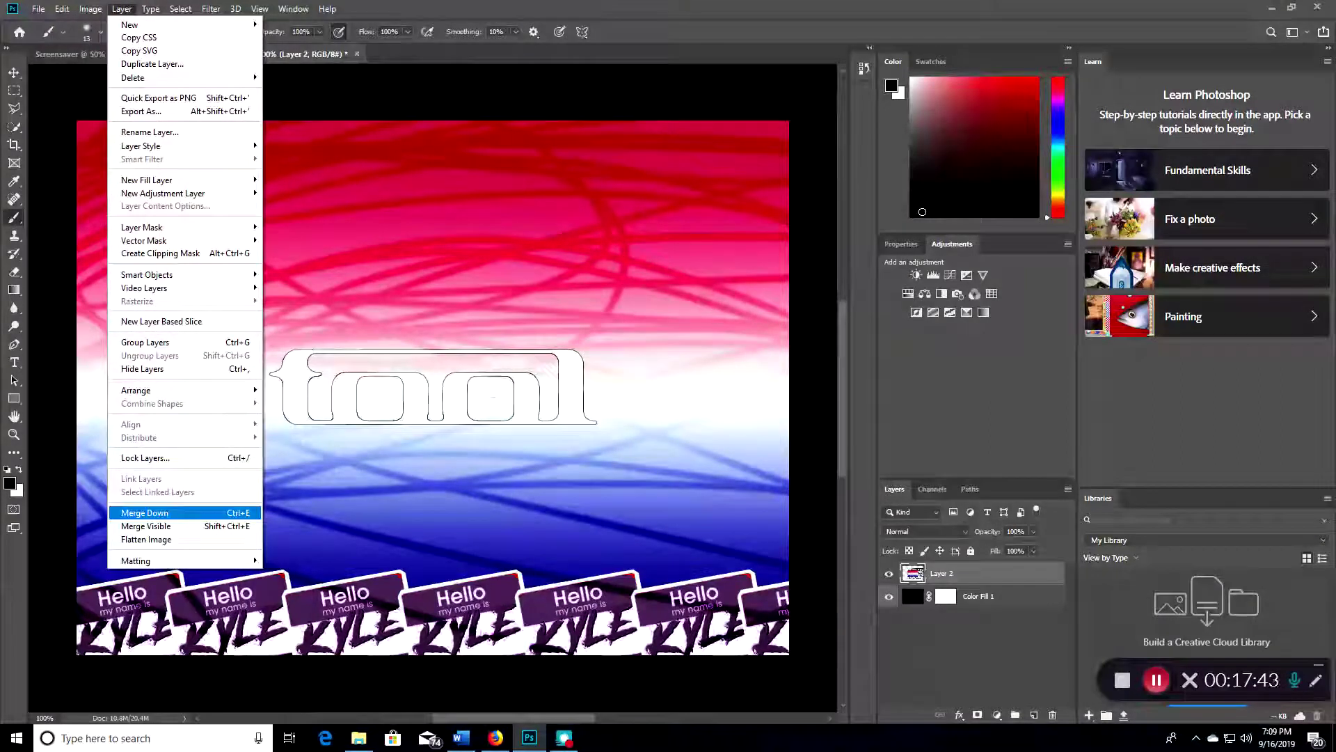
left_click(165, 537)
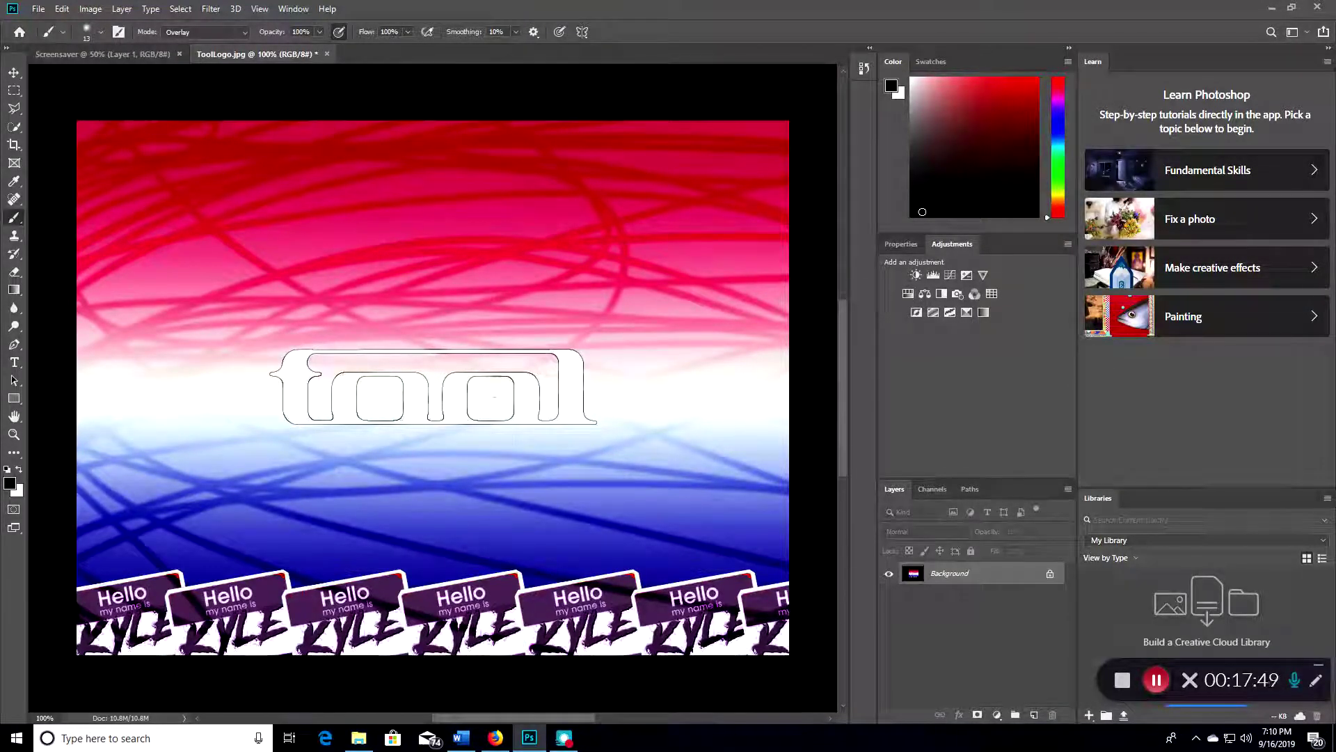
Quick-export the flattened artwork as a PNG named ToolLogoBackground into the Assignment2 folder
left_click(27, 7)
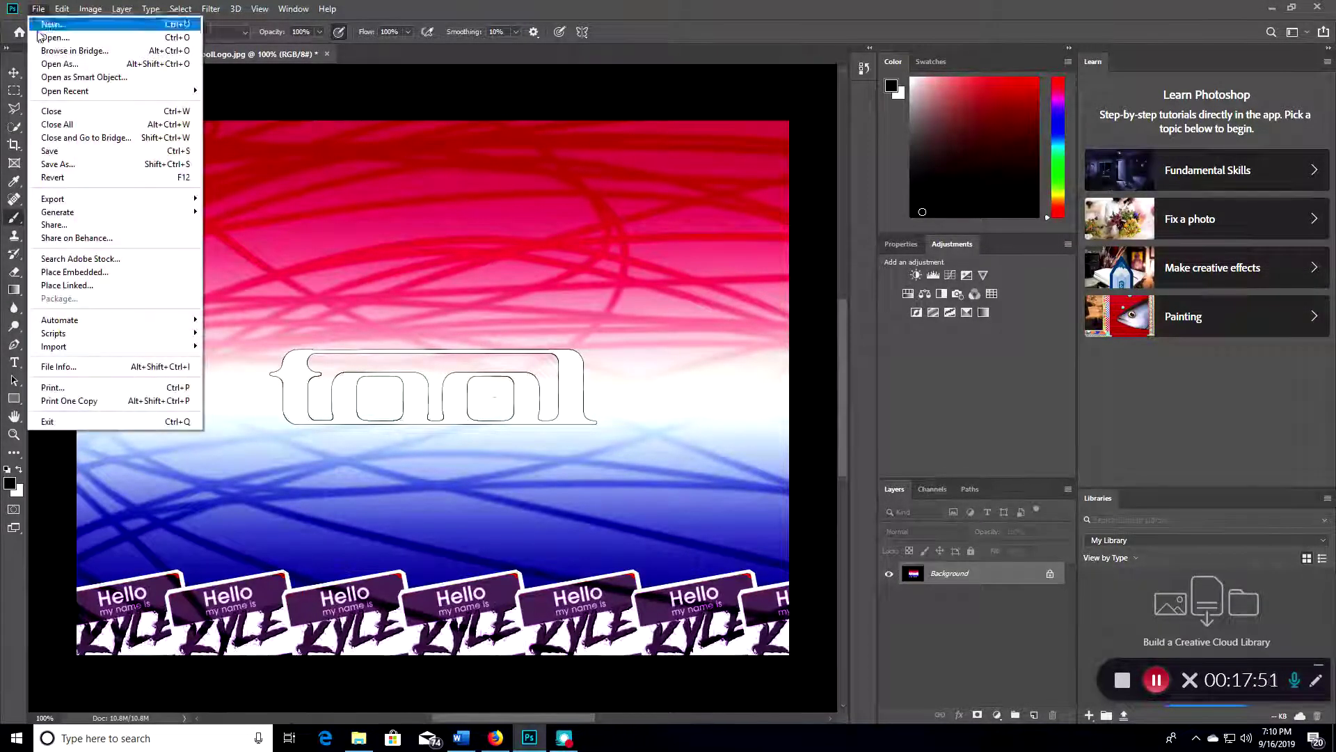
mouse_move(140, 198)
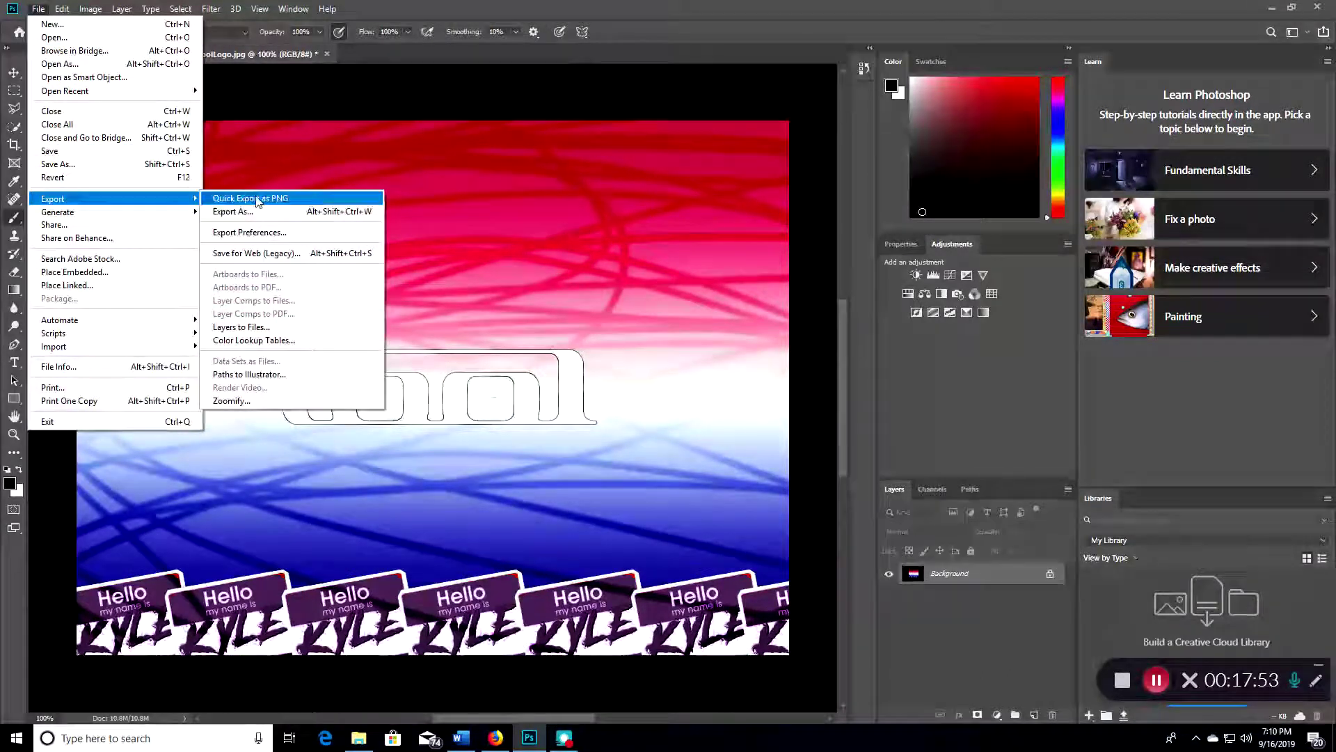
left_click(250, 198)
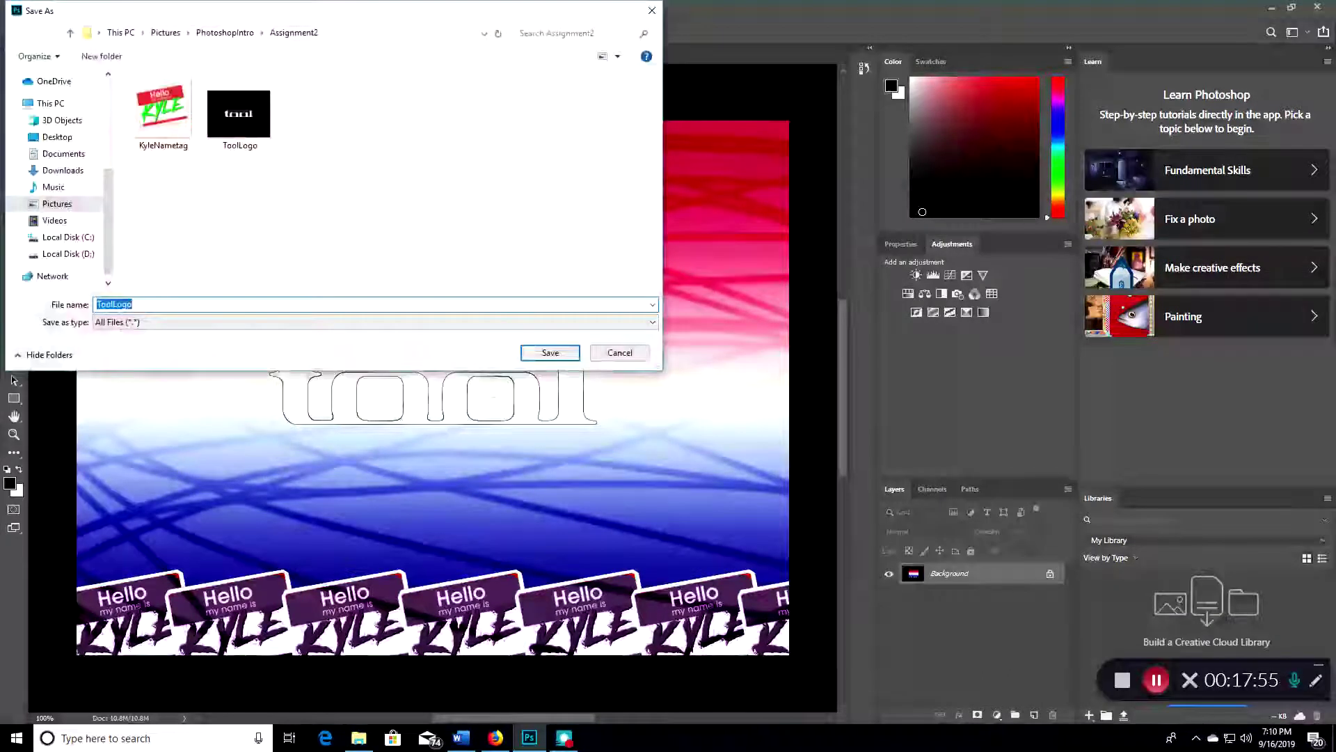
key("End")
type("Ba")
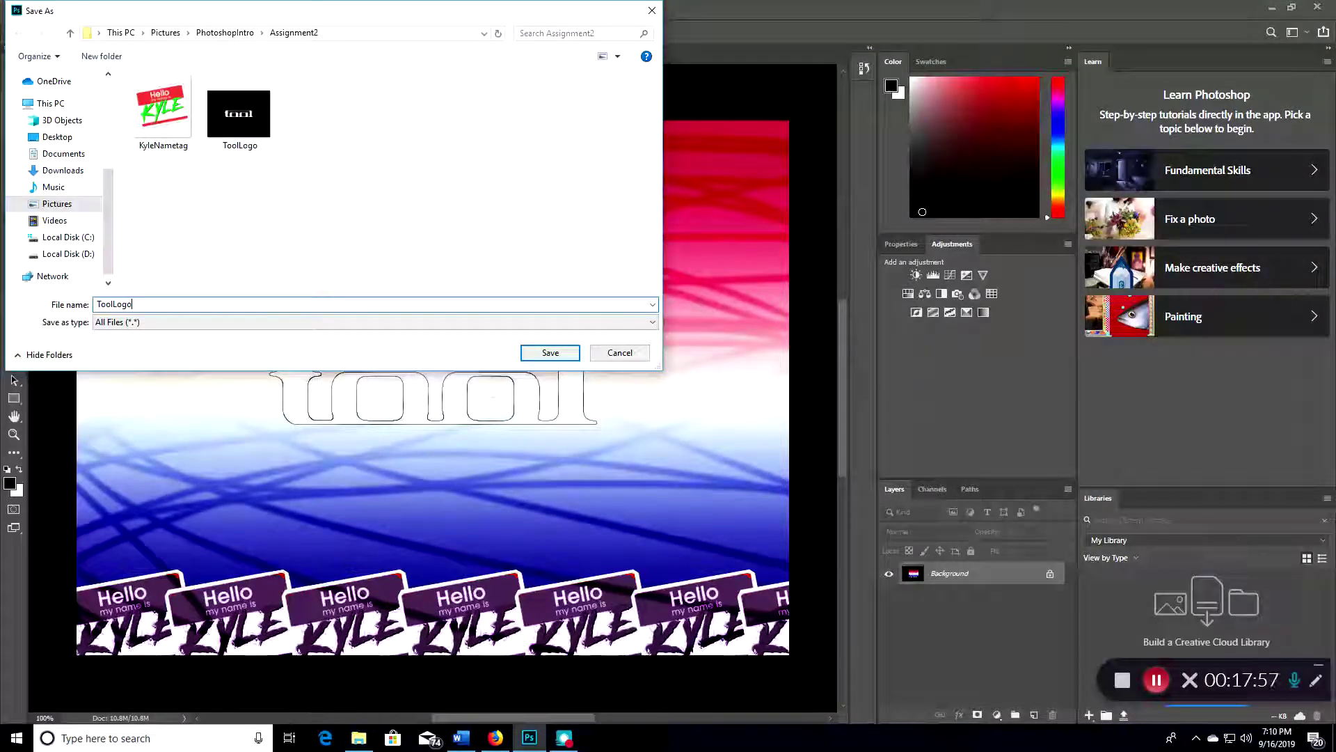
type("ckground")
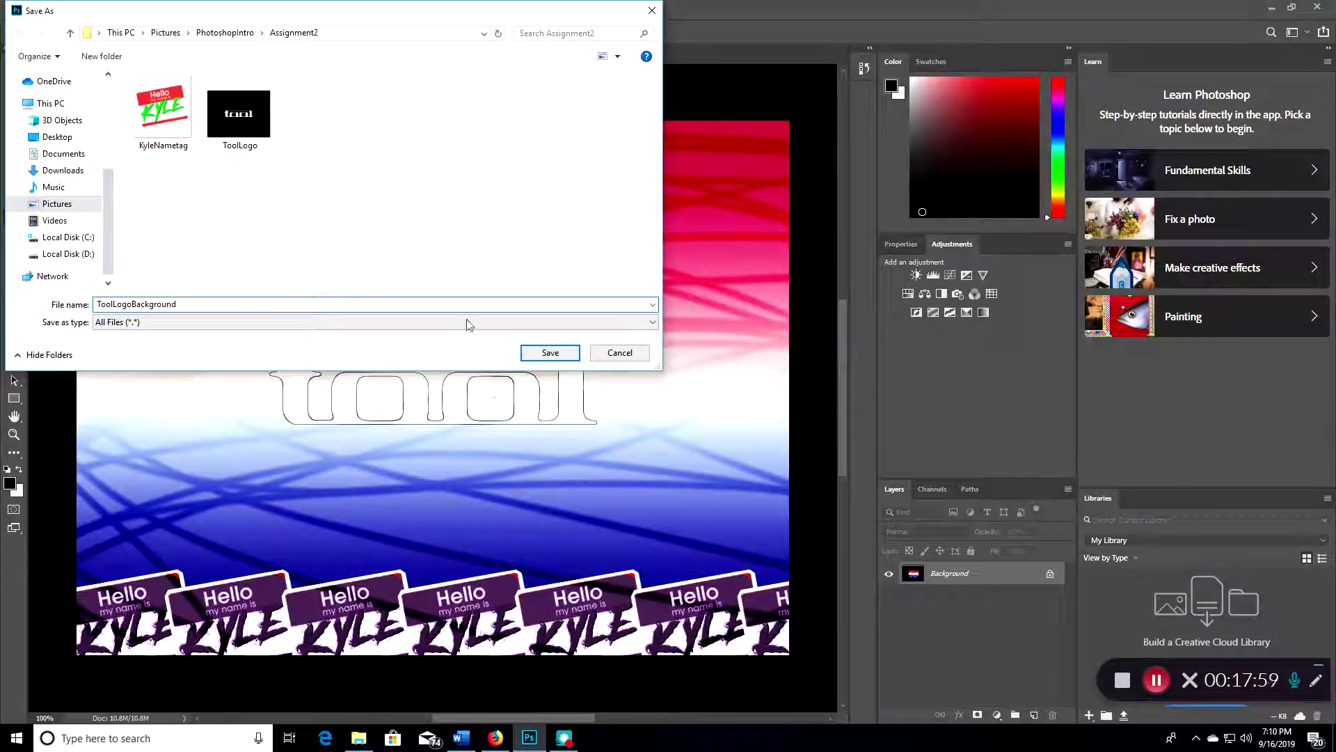
key("Return")
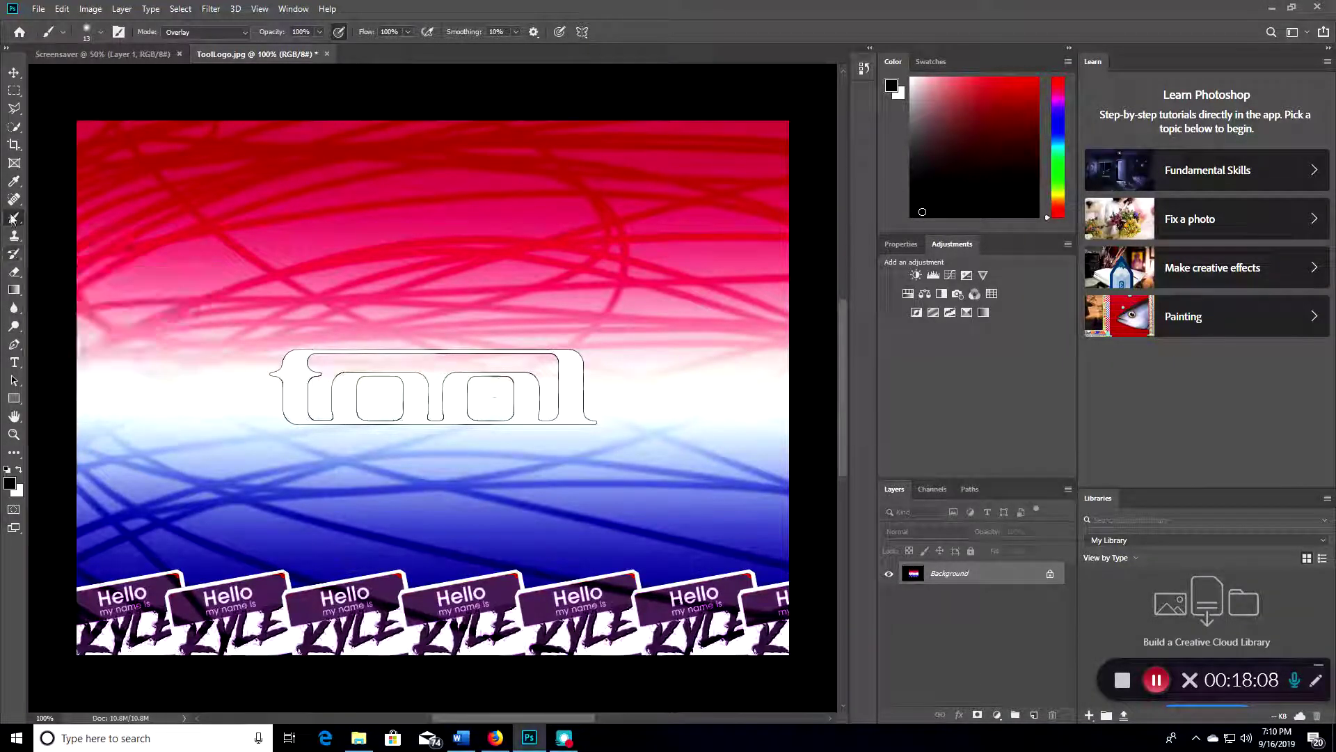
Examine the document properties of the flattened ToolLogo image and look at the blank Screensaver document before returning to the artwork
left_click(14, 129)
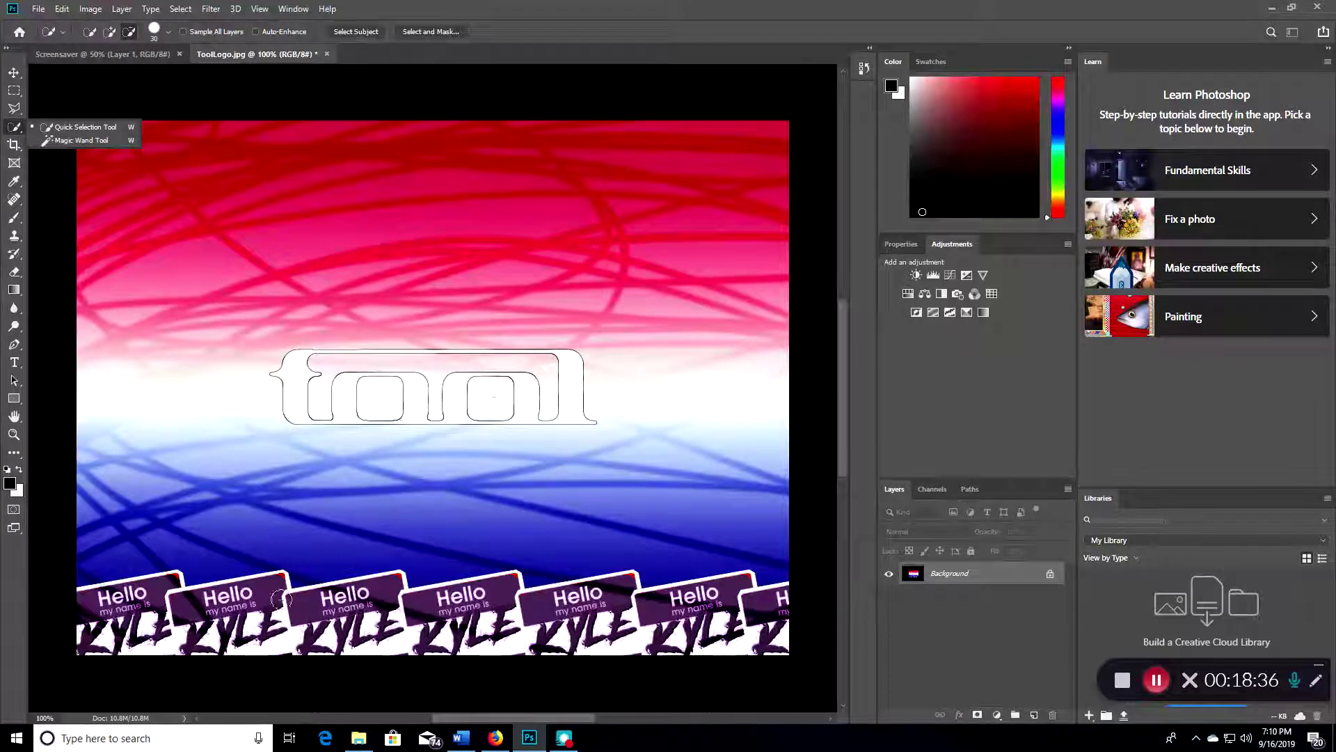
left_click(904, 244)
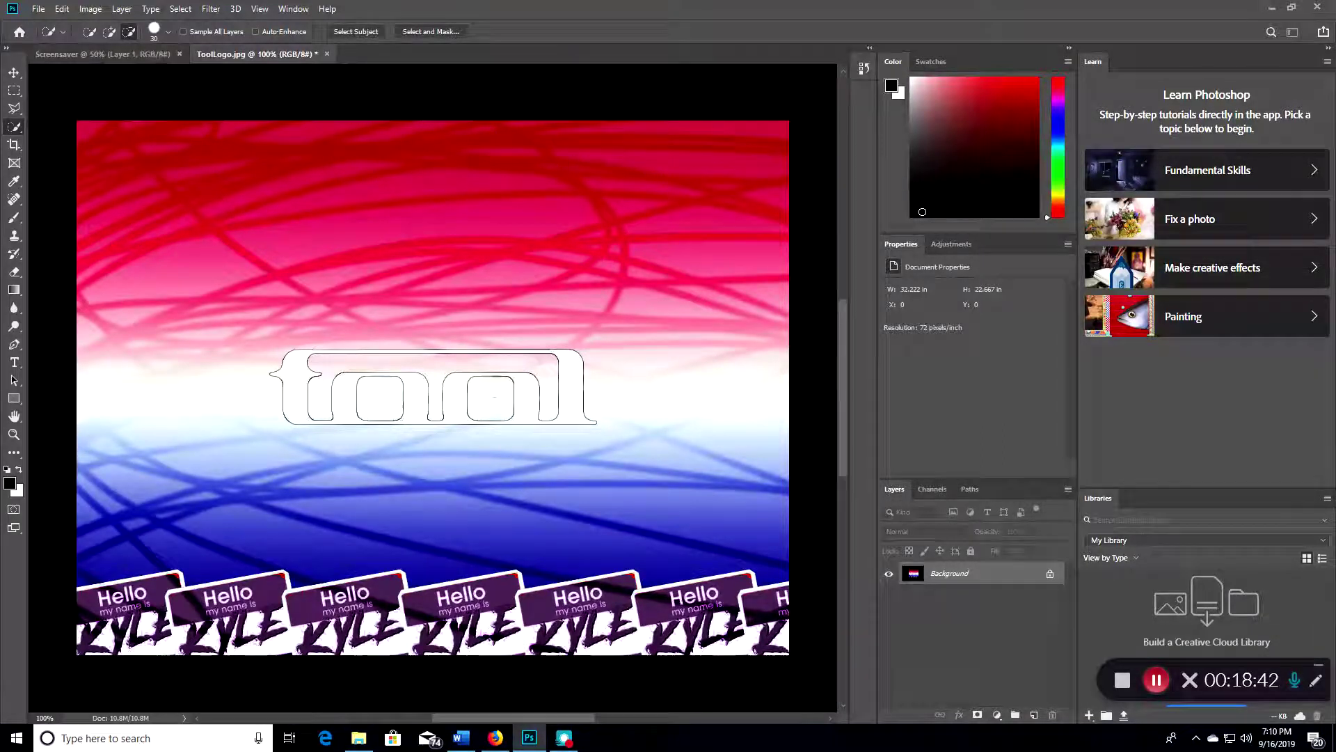
left_click(94, 55)
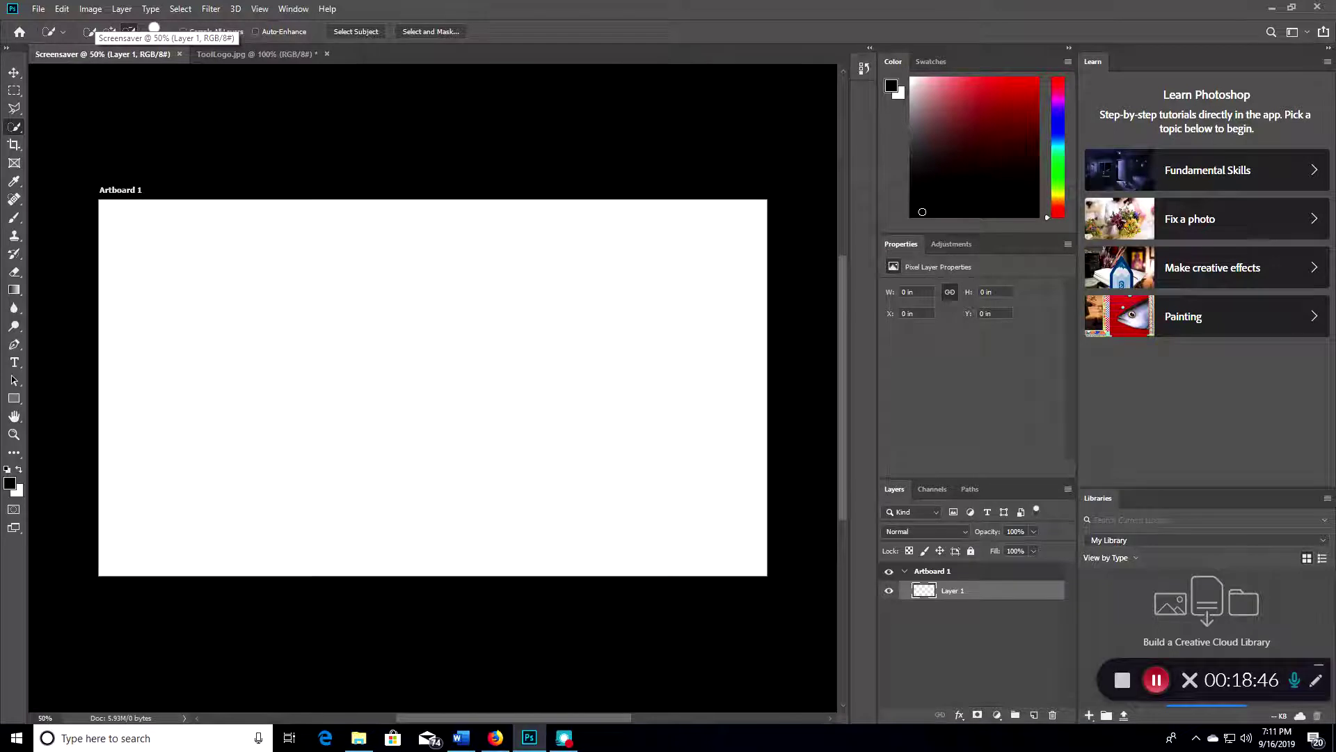
left_click(254, 55)
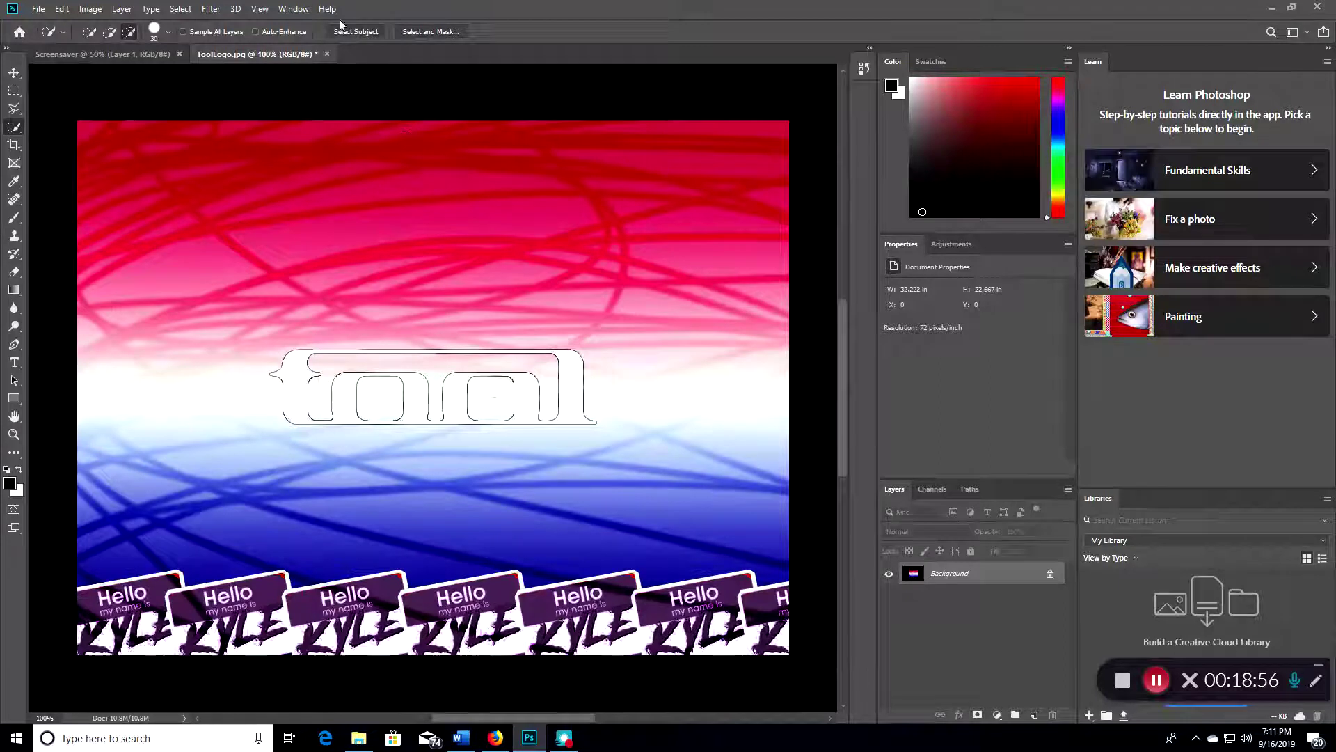
left_click(38, 9)
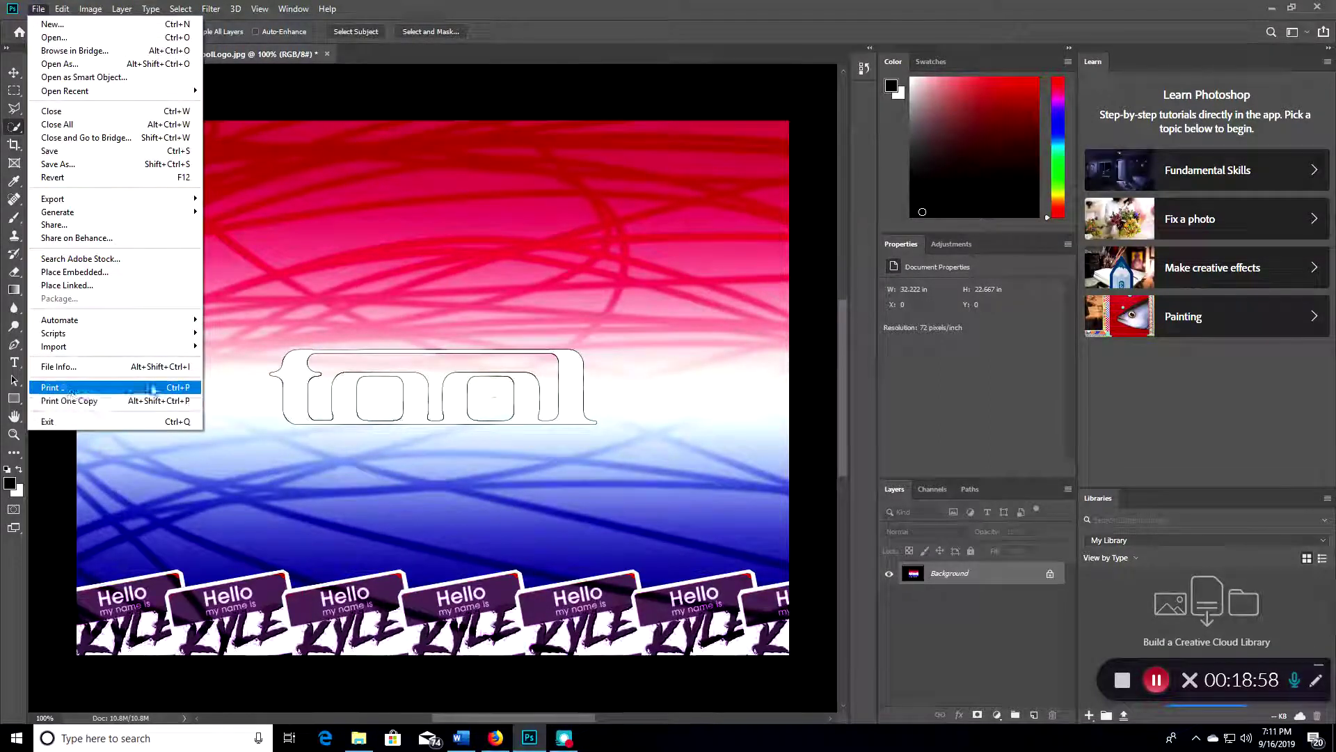